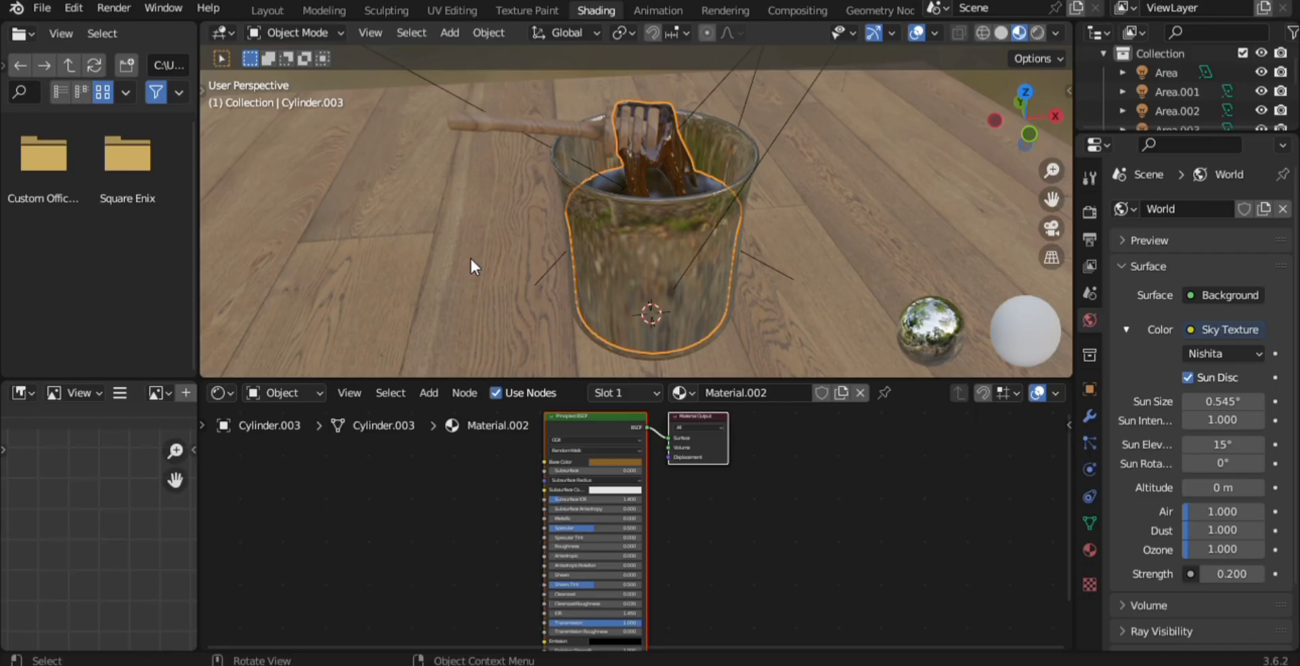
Step: Save the finished honey jar scene to honey.blend
scroll(436, 231, "down", 5)
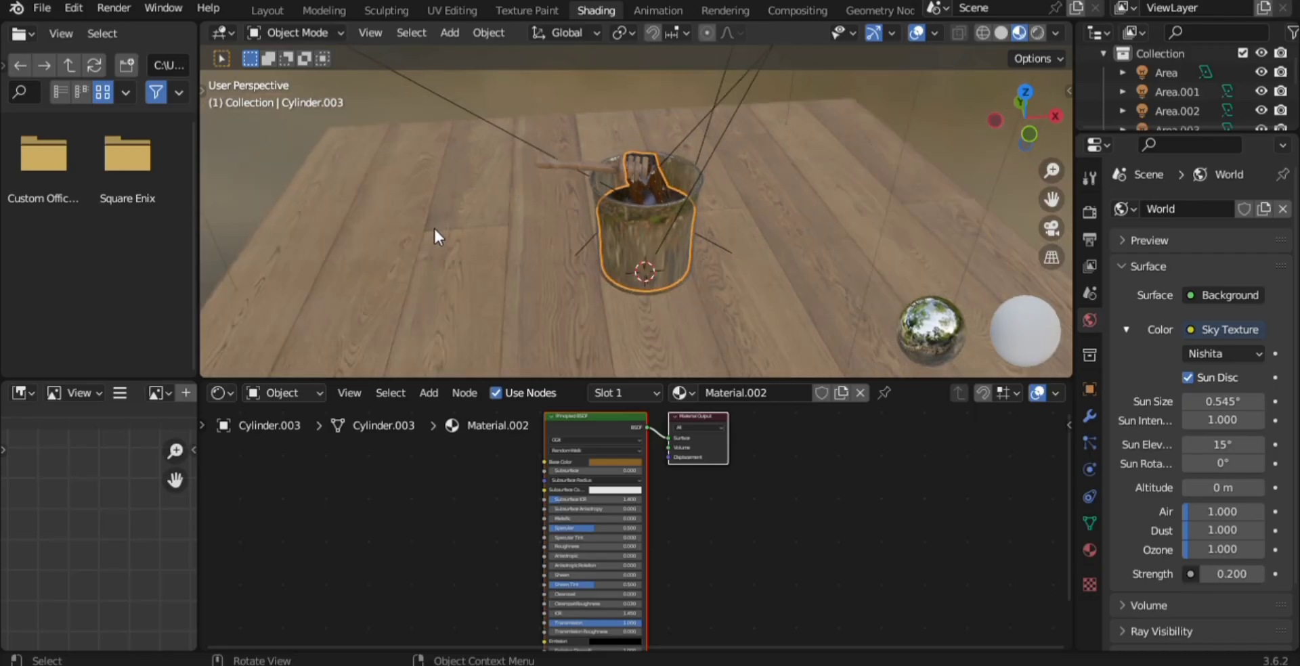
key("ctrl")
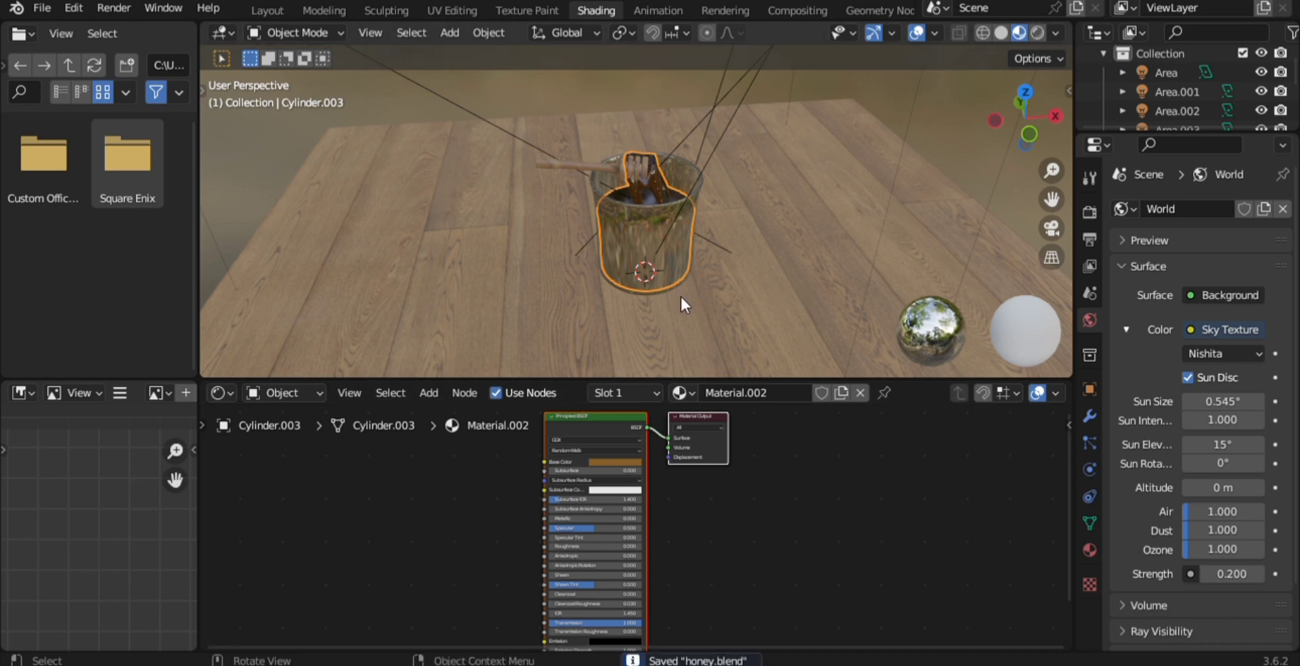
scroll(685, 258, "down", 4)
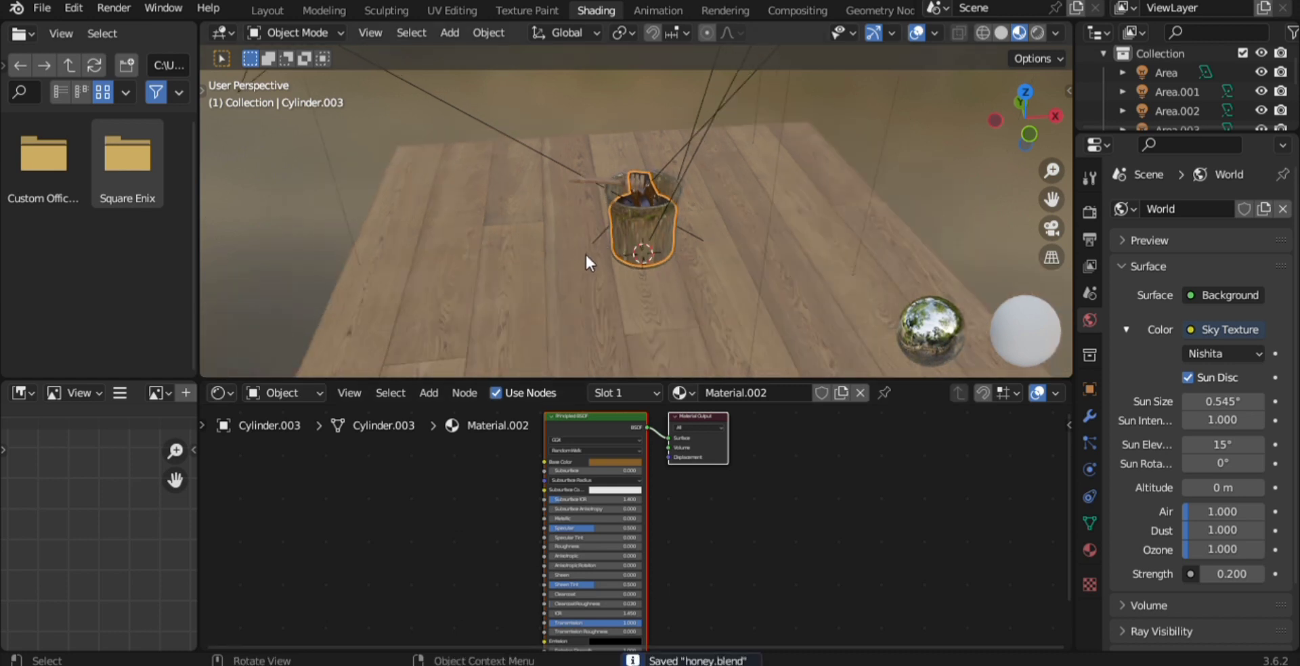
key("KP_0")
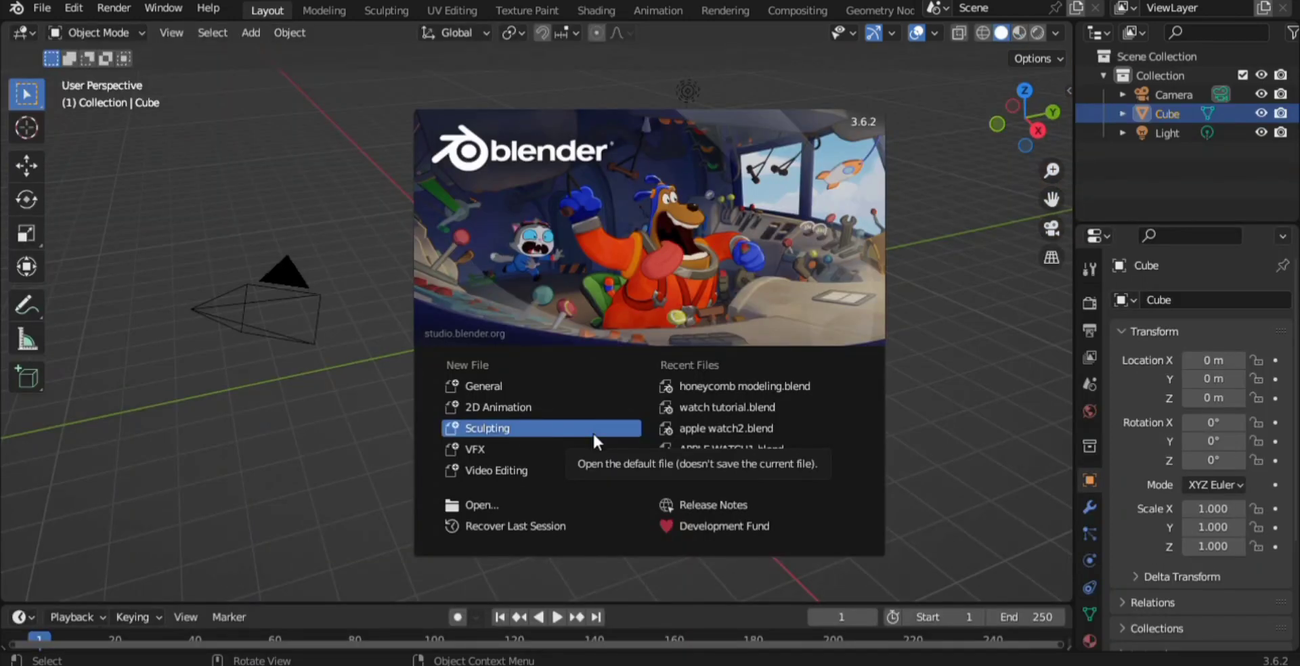
Step: Dismiss the splash screen and delete the default camera, cube and light from the new scene
left_click(188, 116)
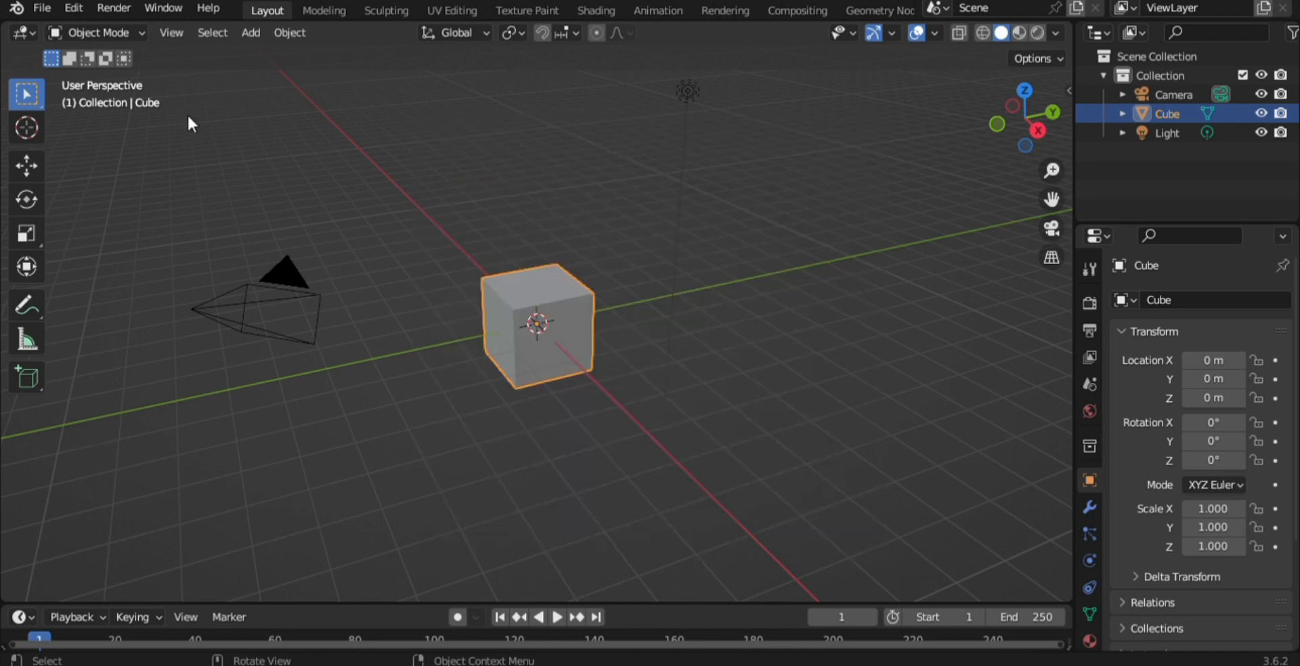
left_click_drag(184, 139, 889, 477)
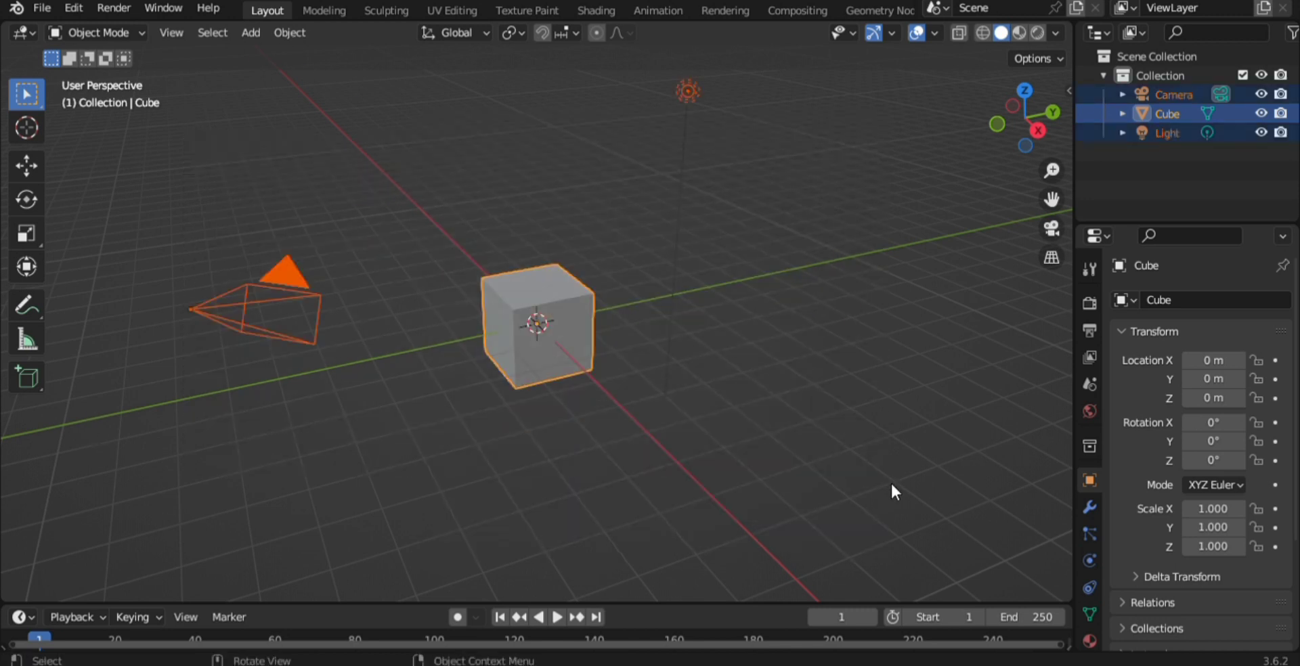
key("x")
left_click(886, 482)
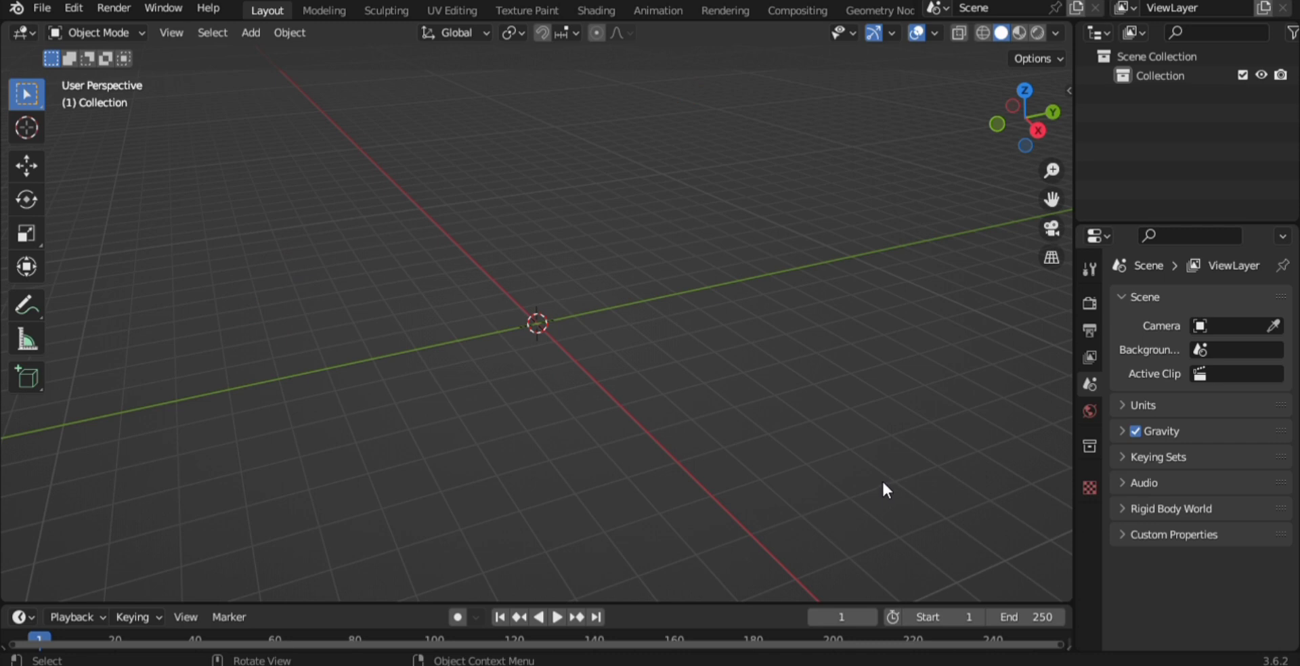
Step: Add a cylinder mesh at the scene origin
key("shift+a")
mouse_move(797, 283)
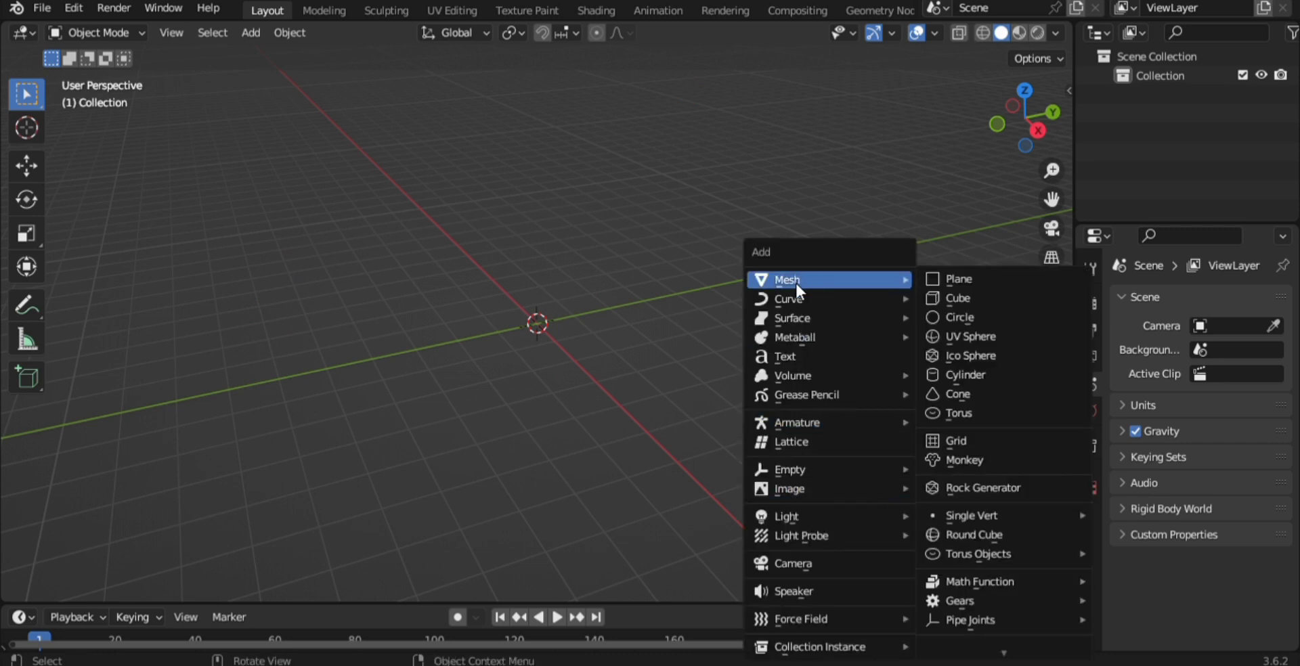
left_click(958, 375)
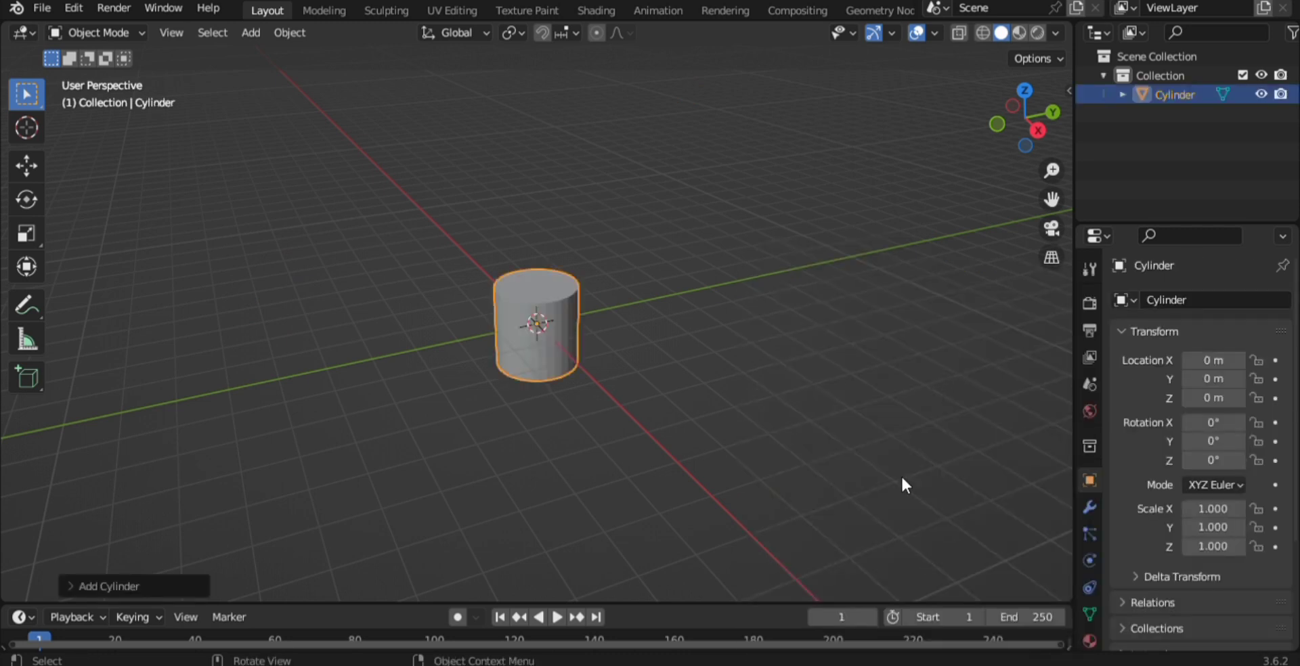
Step: Bevel the cylinder's bottom edge loop by about 0.29 m with 6 segments to round the base
scroll(652, 401, "up", 6)
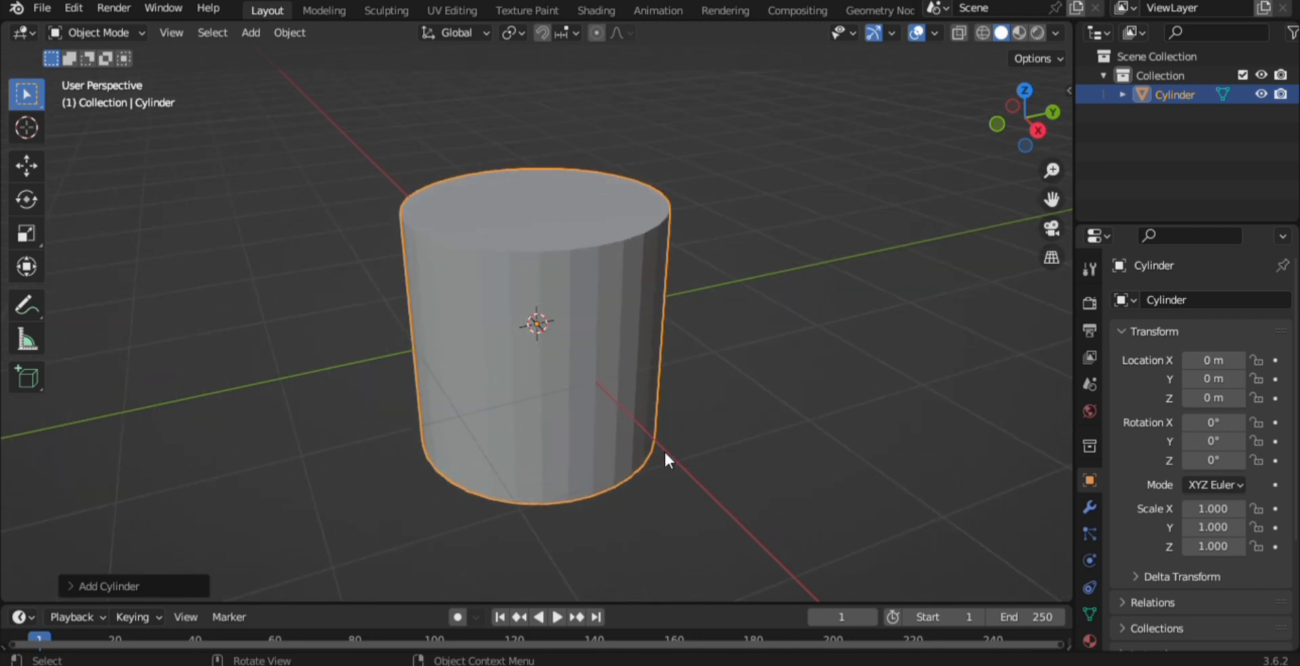
key("Tab")
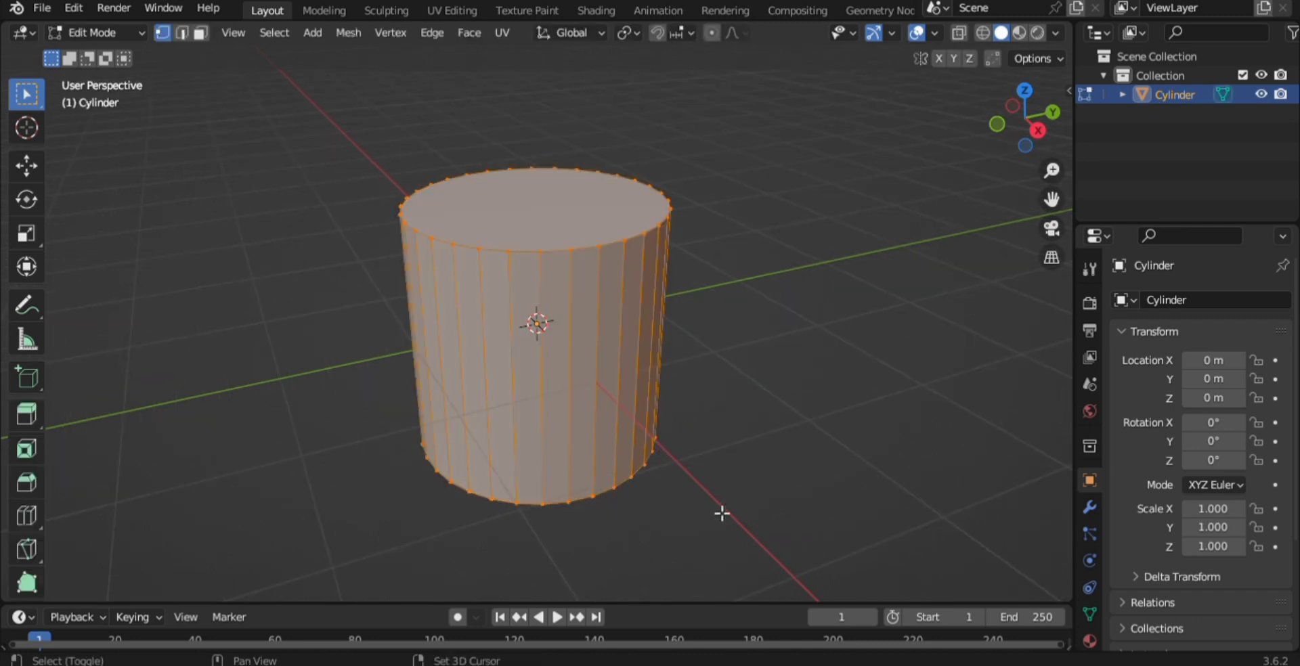
key("alt+a")
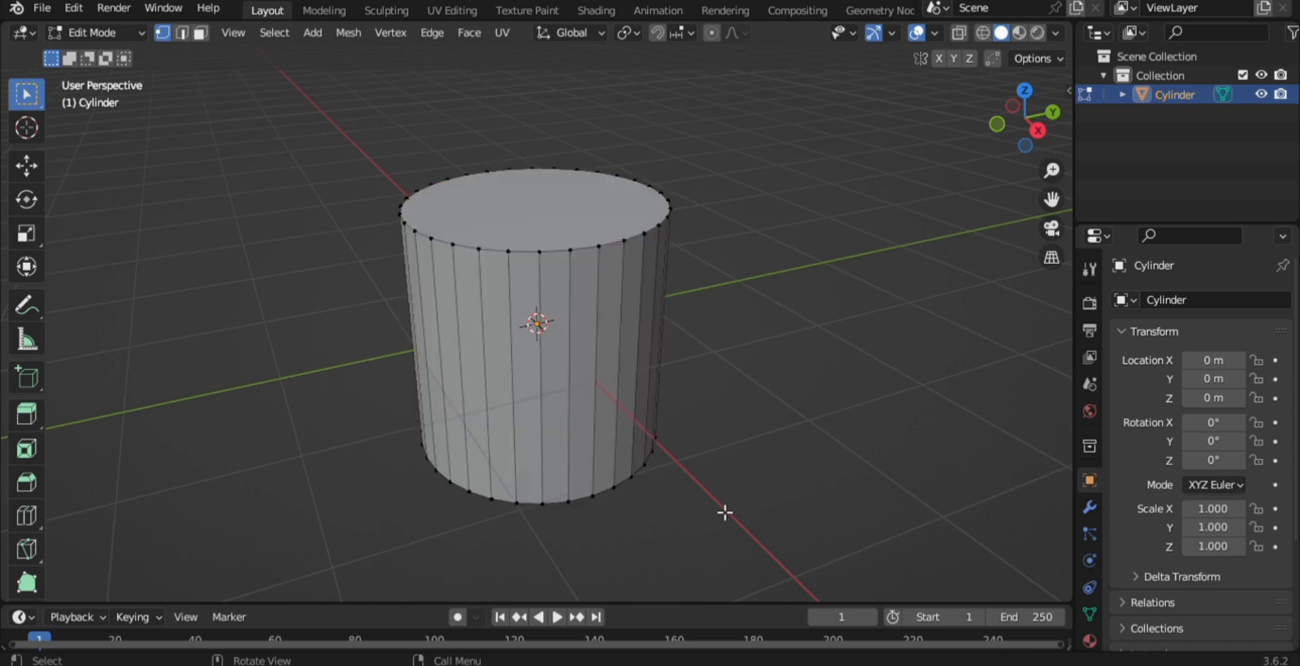
left_click(609, 499, "alt")
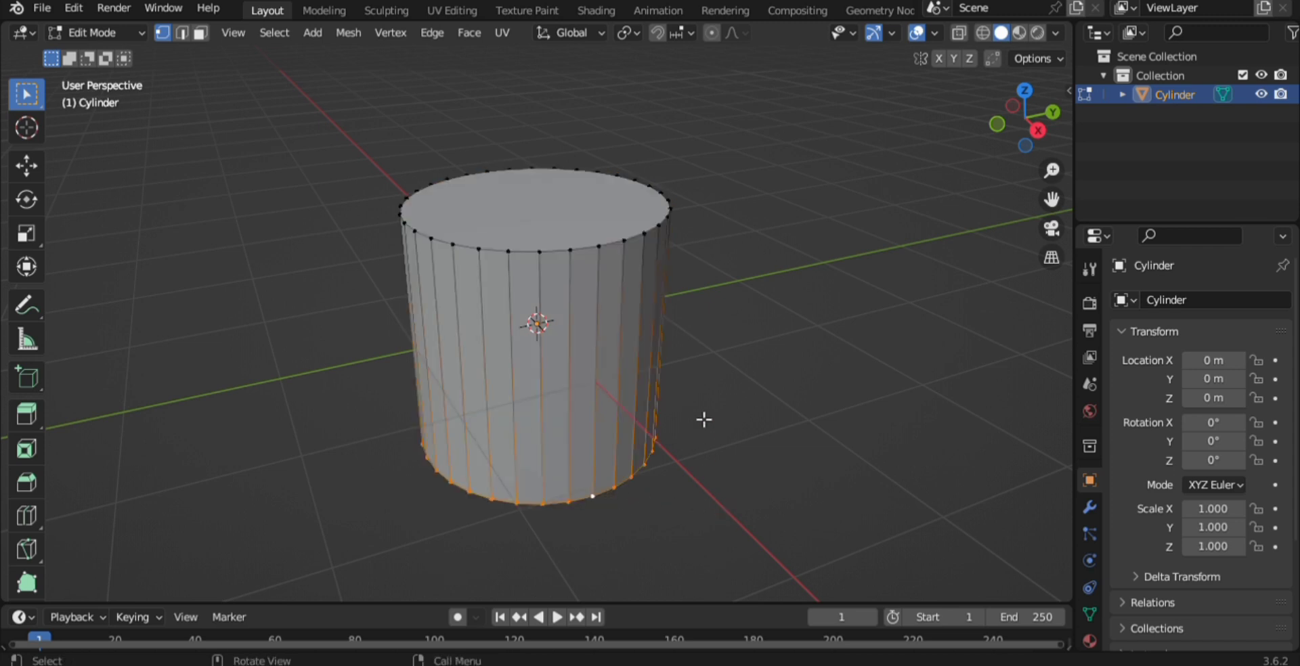
key("KP_1")
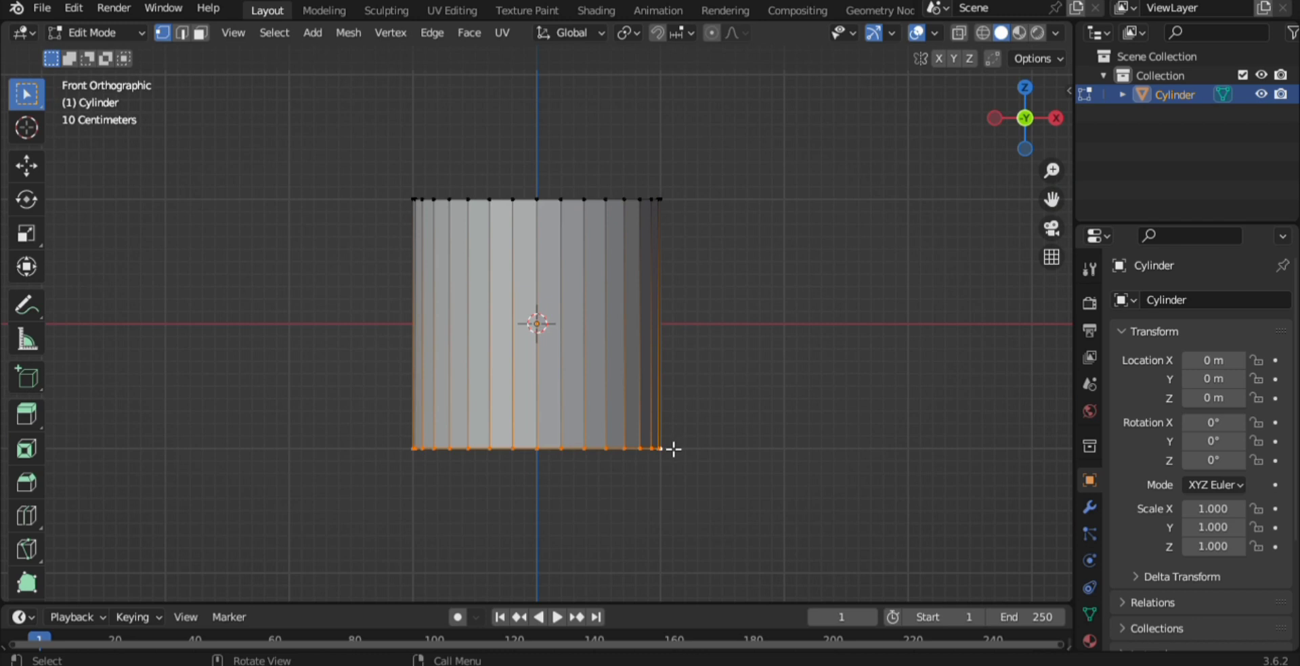
key("ctrl+b")
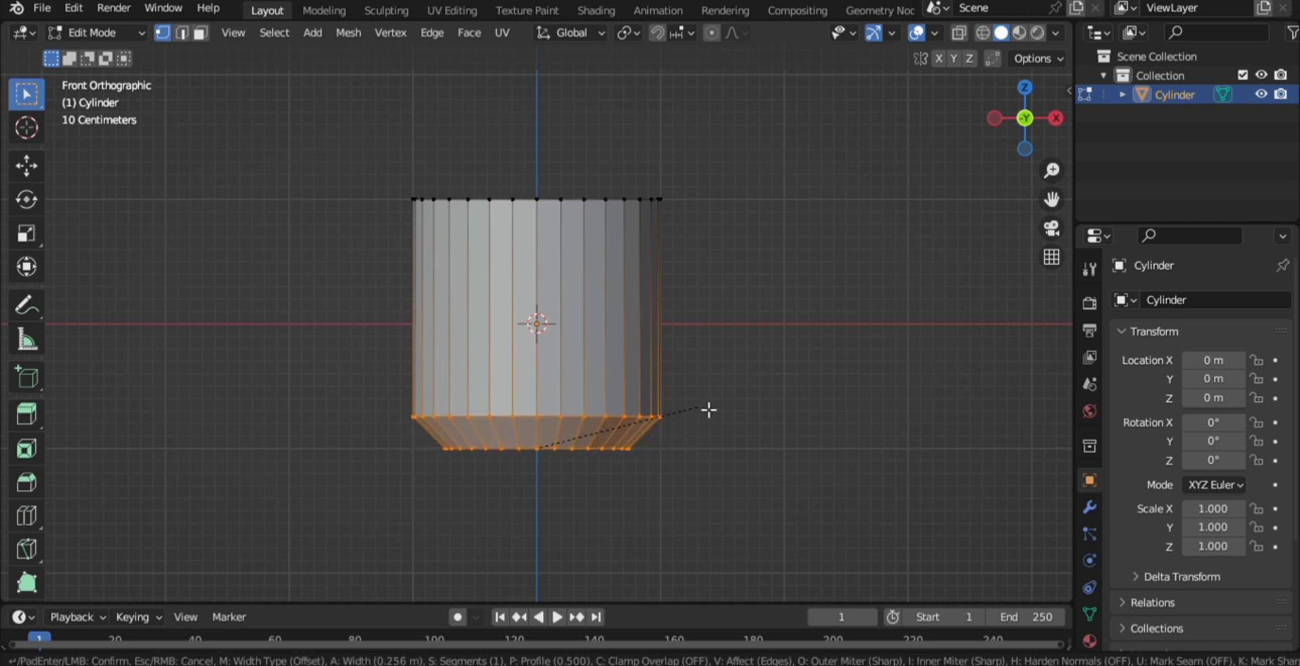
scroll(705, 409, "up", 4)
scroll(708, 410, "up", 1)
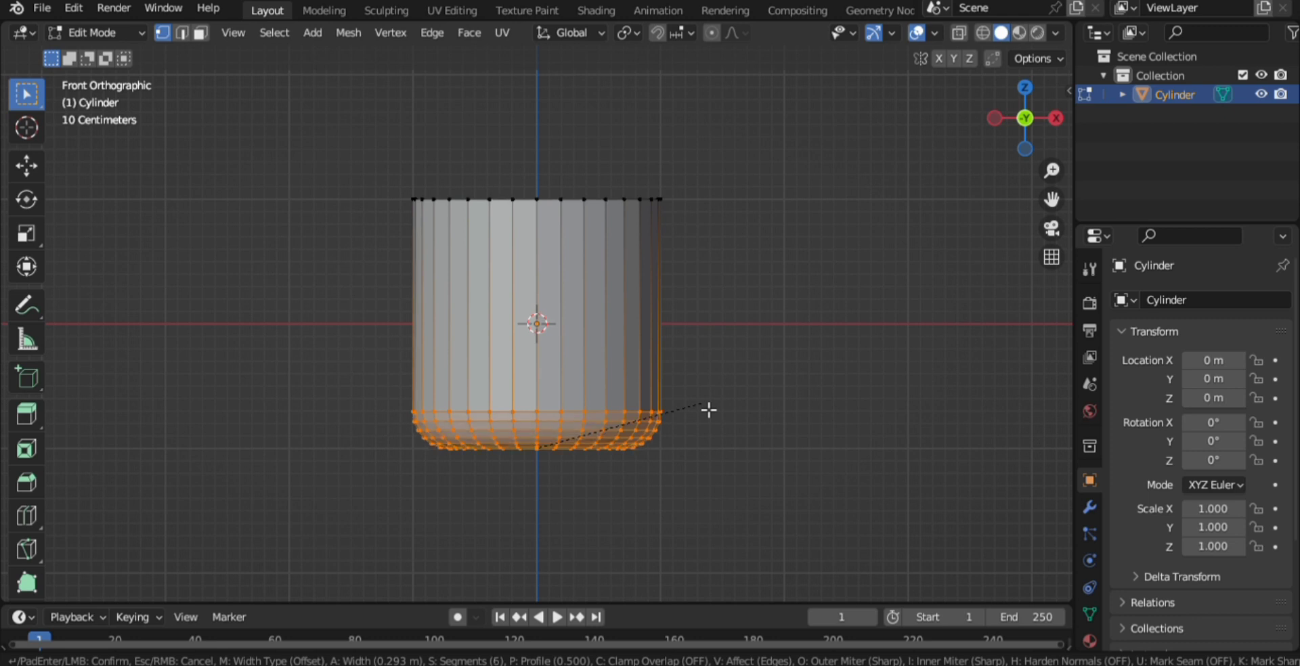
left_click(708, 409)
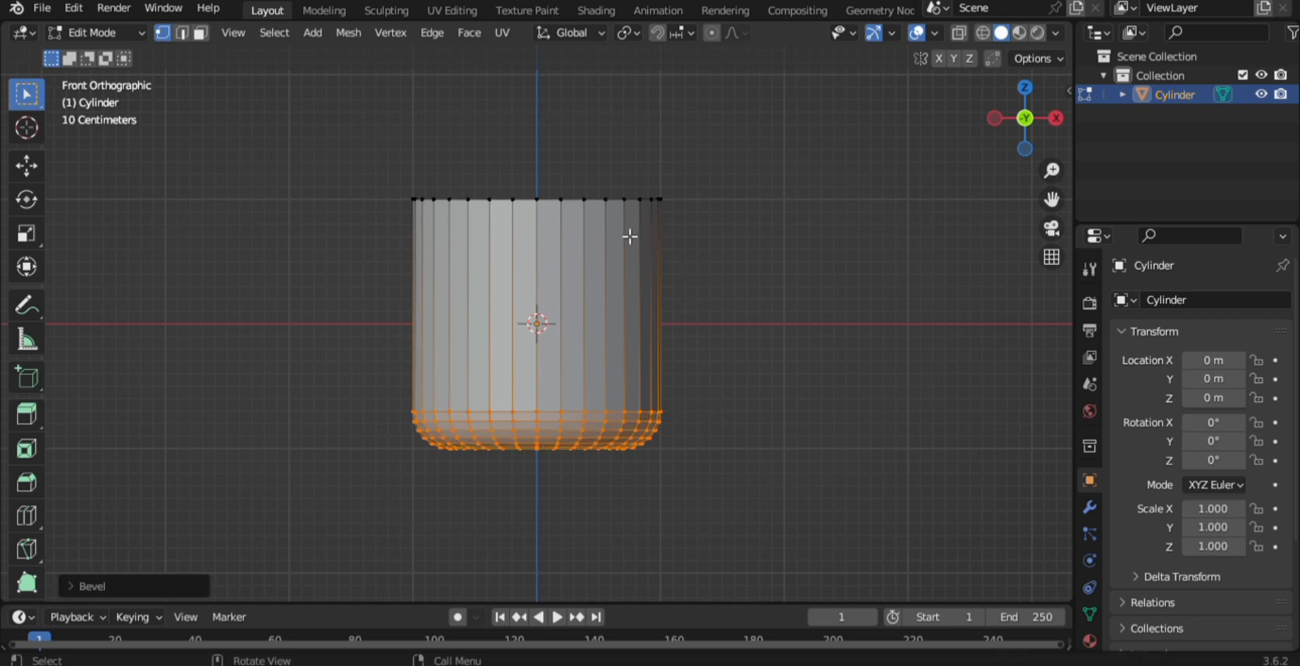
Step: Extrude the cylinder's top face upward about 0.19 m and scale it by about 1.10 to flare the rim
middle_click_drag(618, 220, 639, 299)
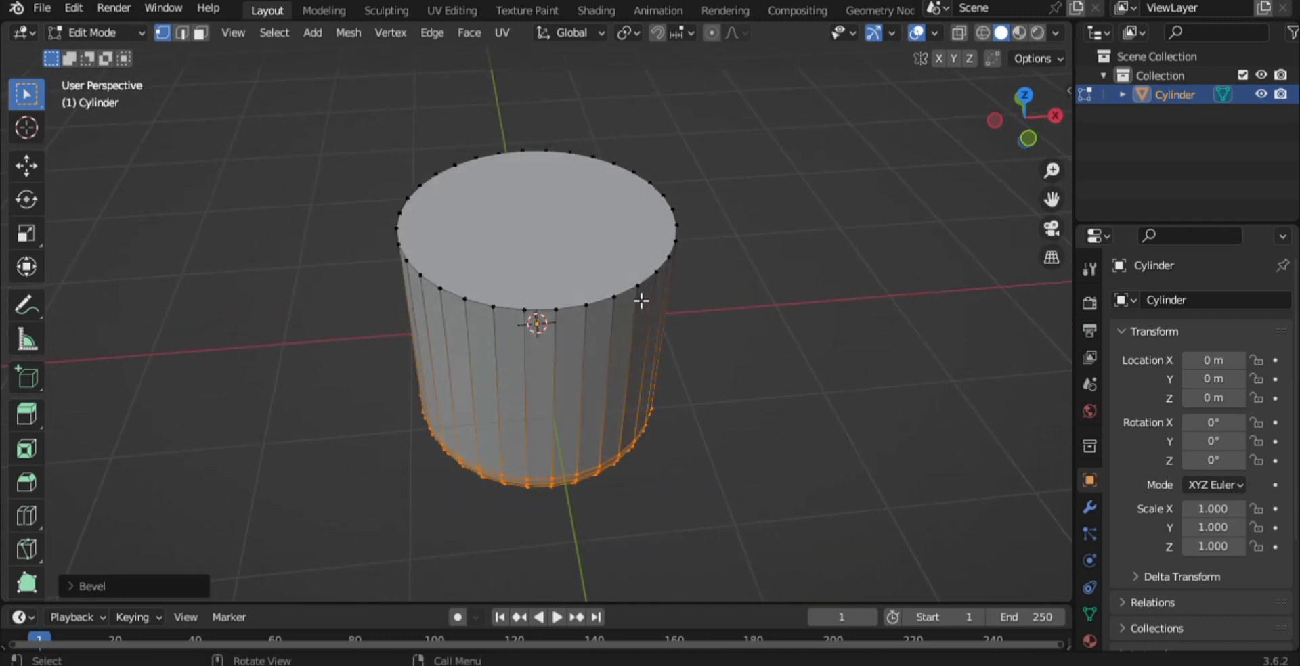
key("3")
left_click(607, 249)
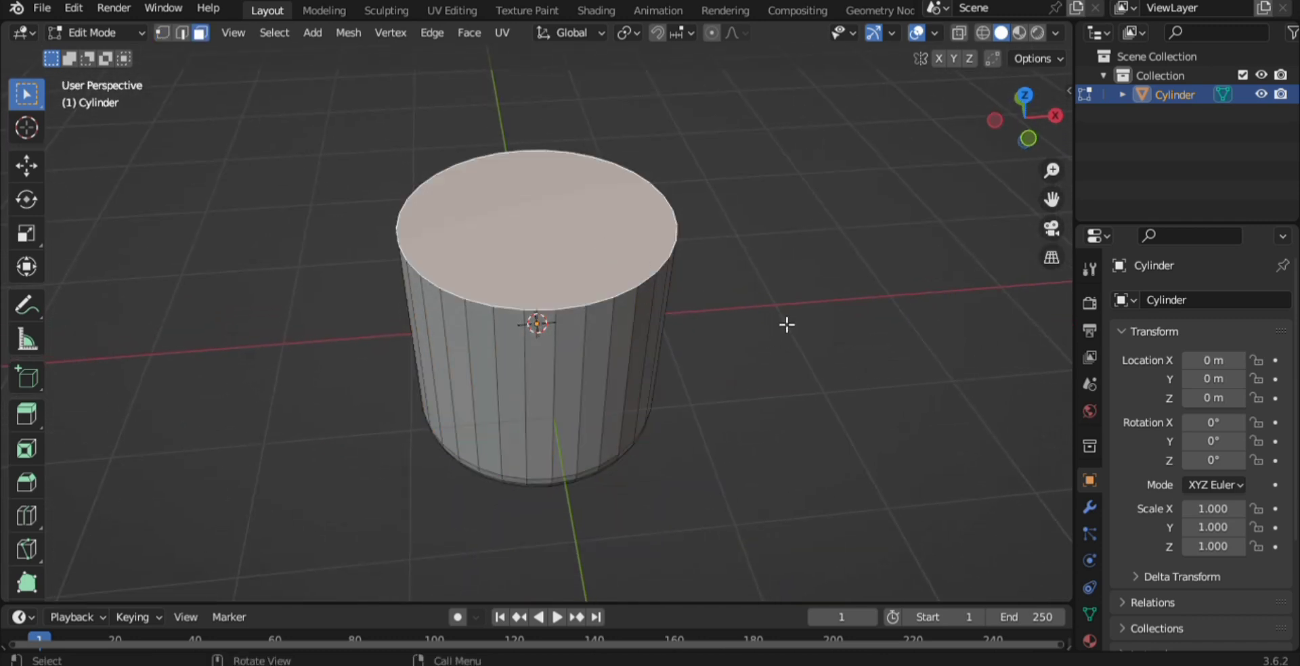
key("1")
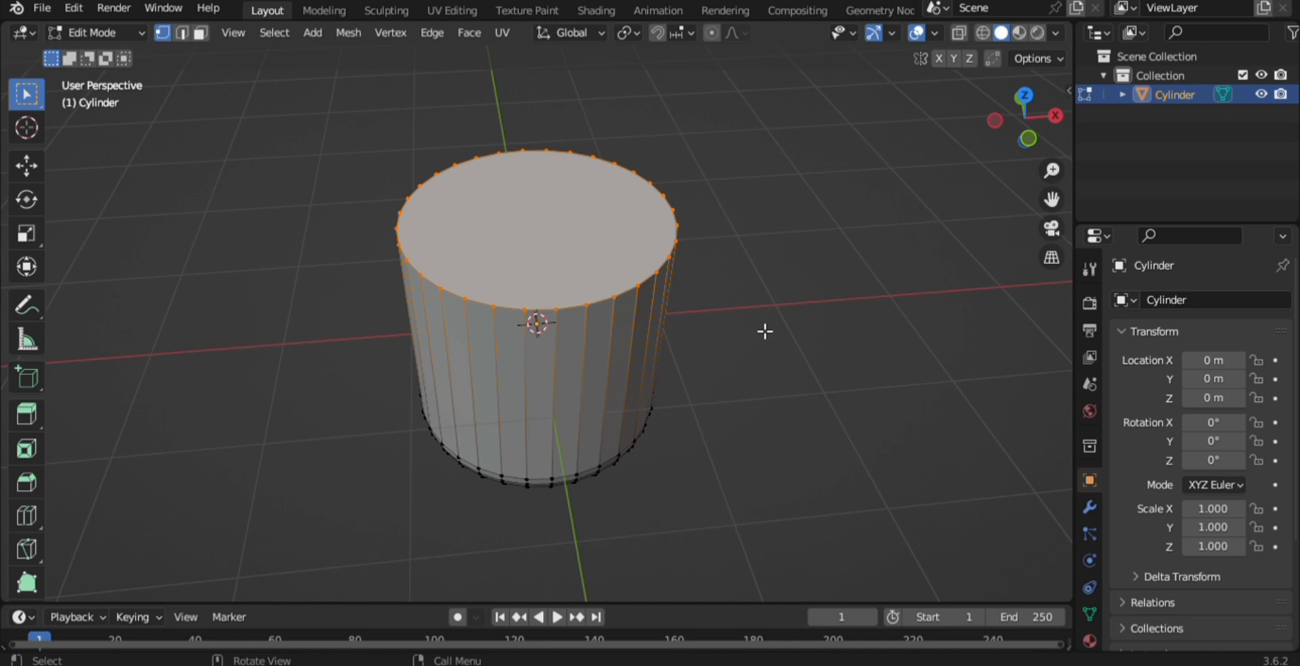
key("KP_1")
key("e")
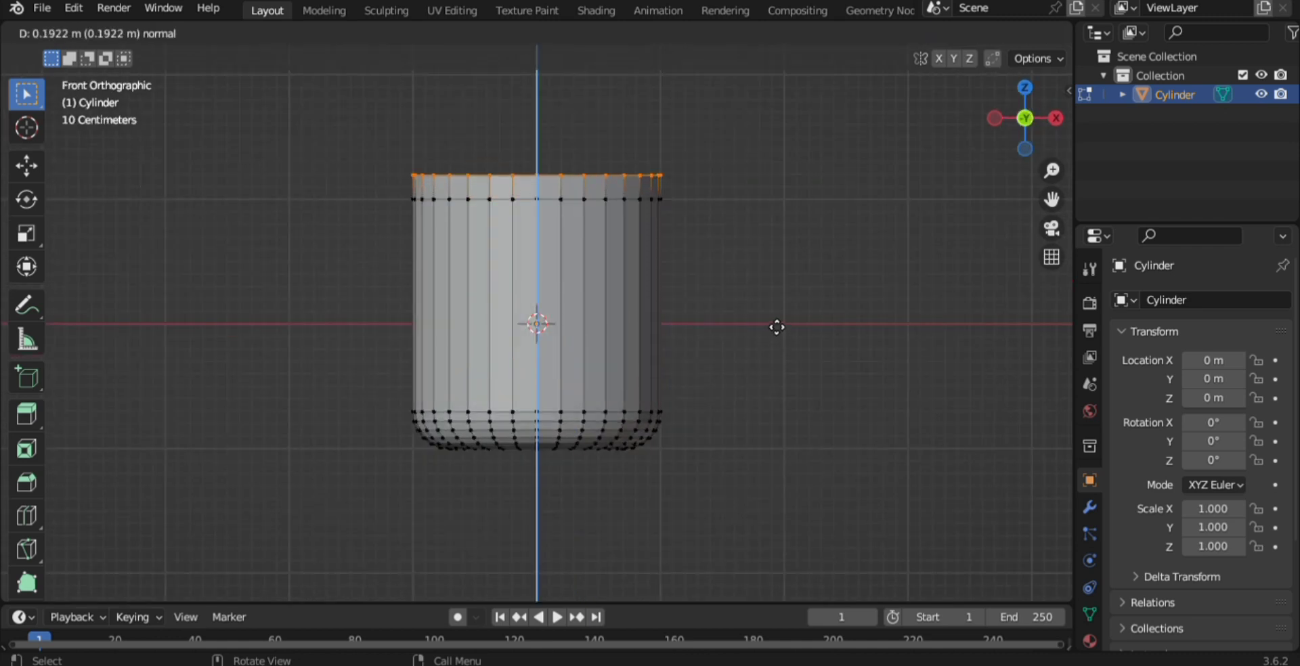
left_click(776, 327)
key("s")
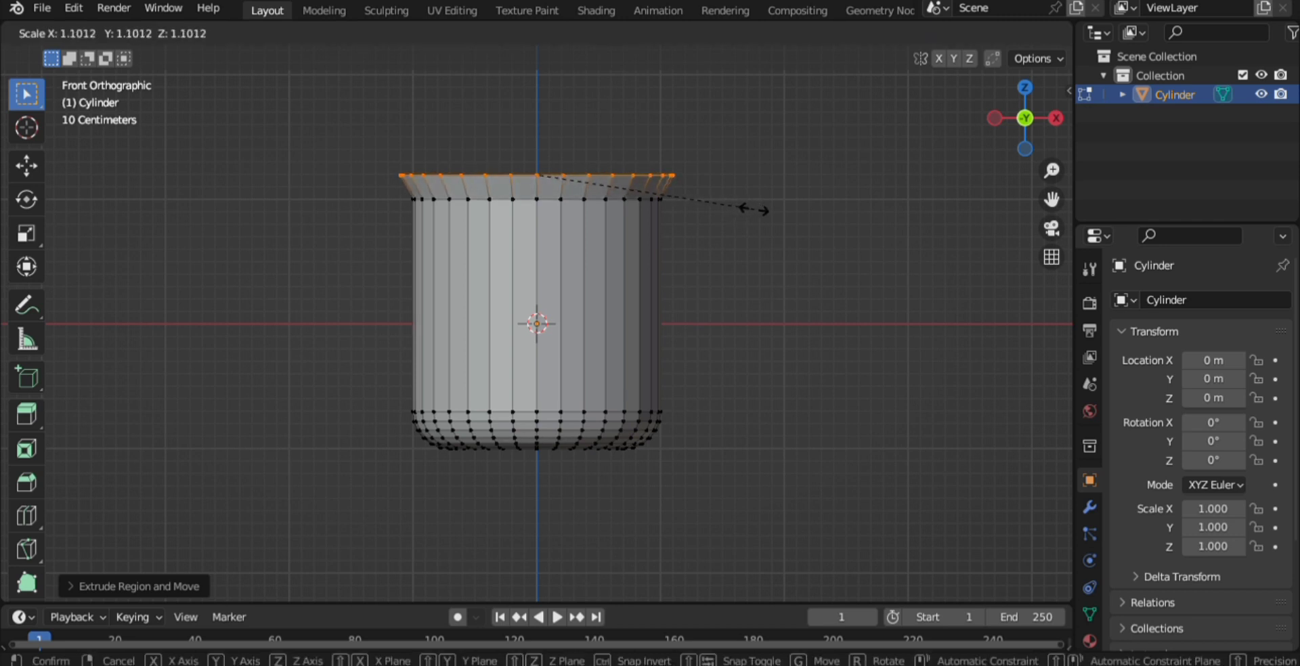
left_click(753, 209)
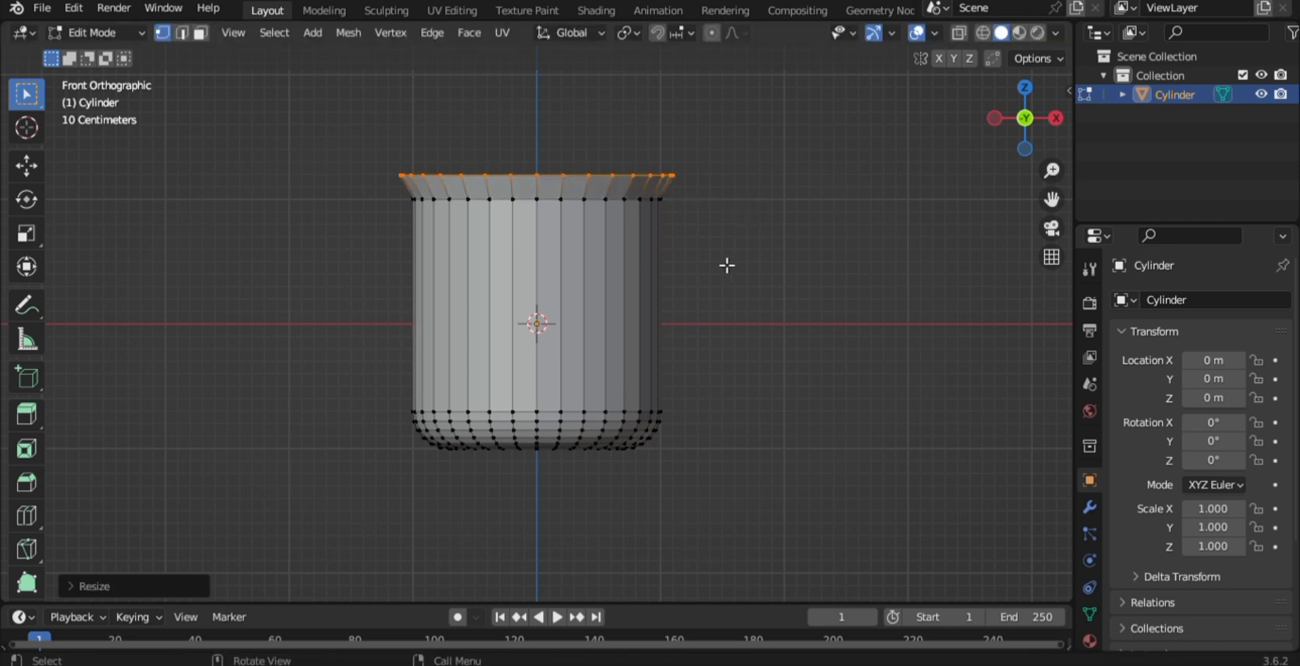
Step: Try to open the jar by deleting the vertices of its top face
middle_click_drag(720, 264, 724, 380)
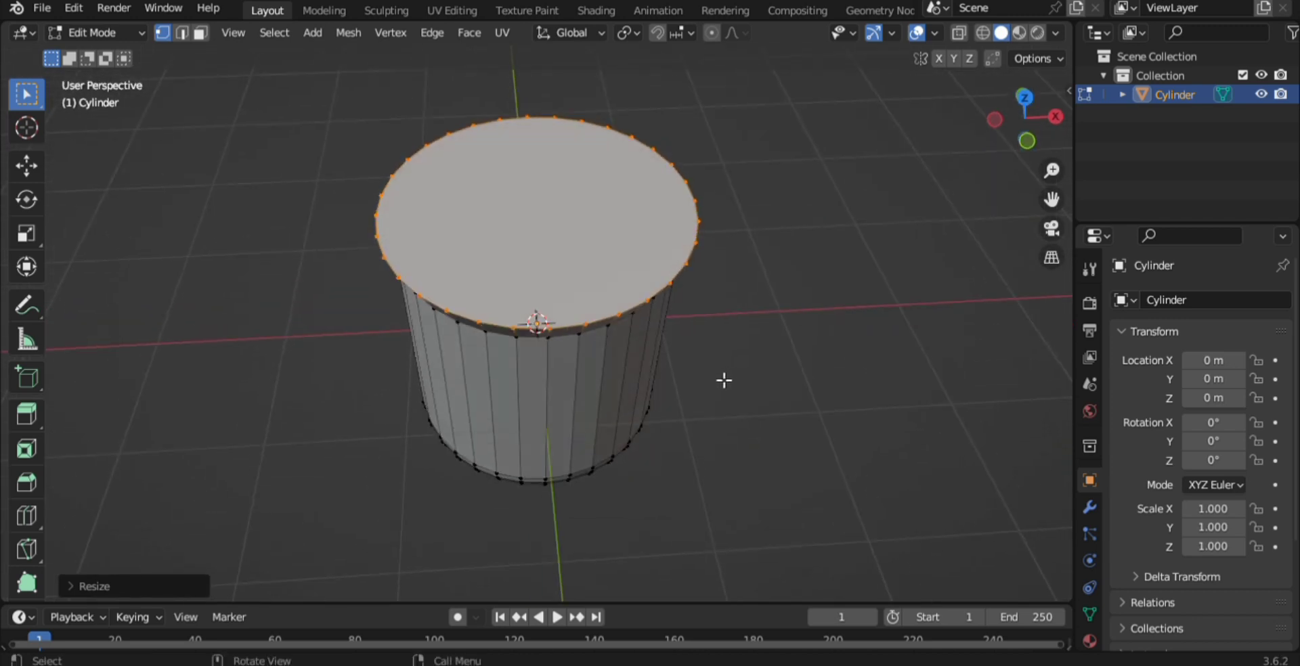
key("3")
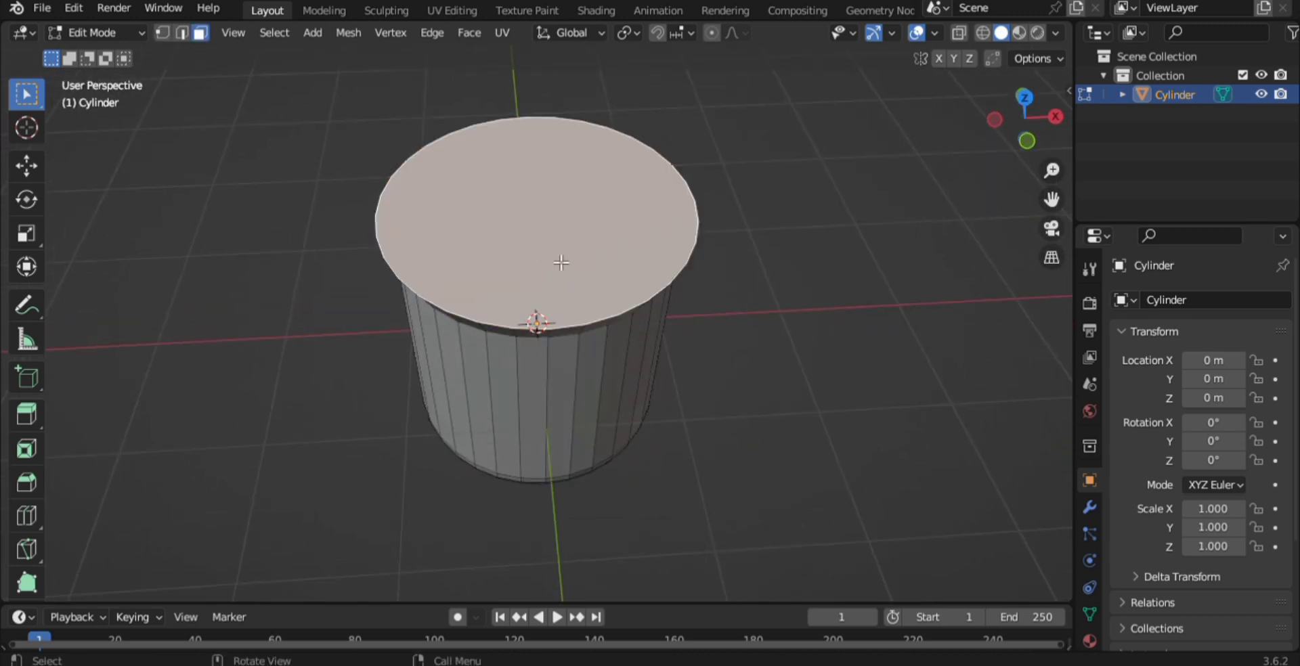
key("x")
left_click(555, 256)
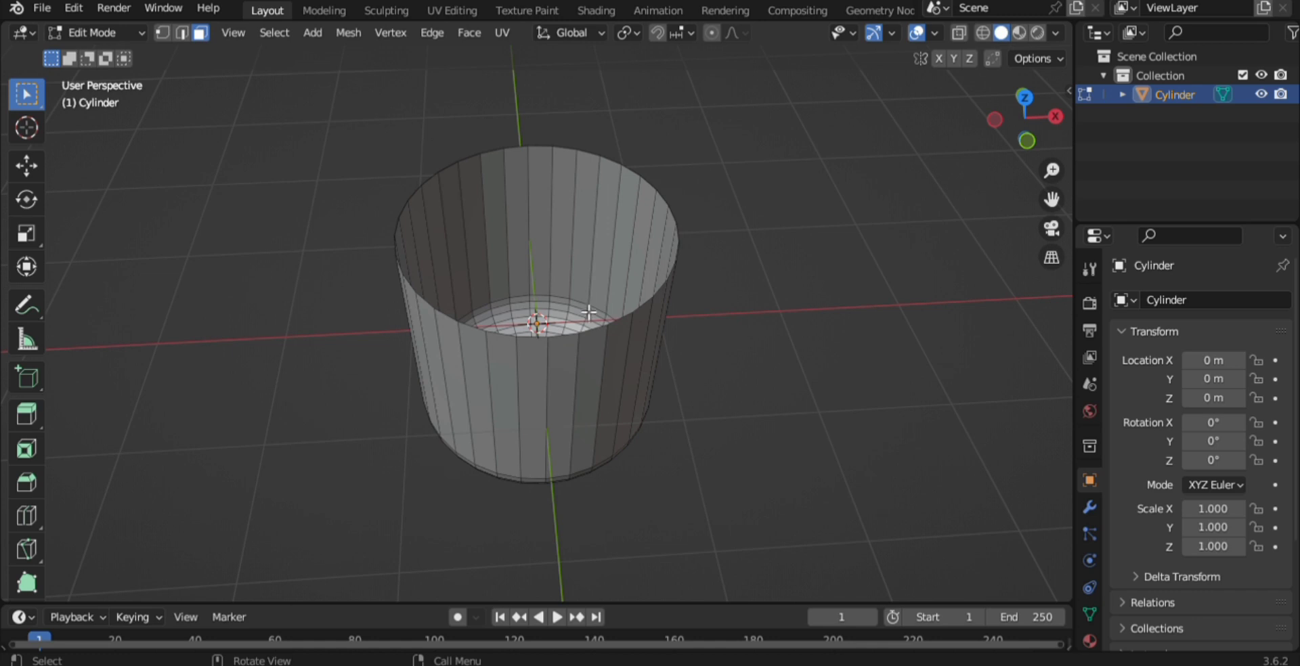
key("f")
key("e")
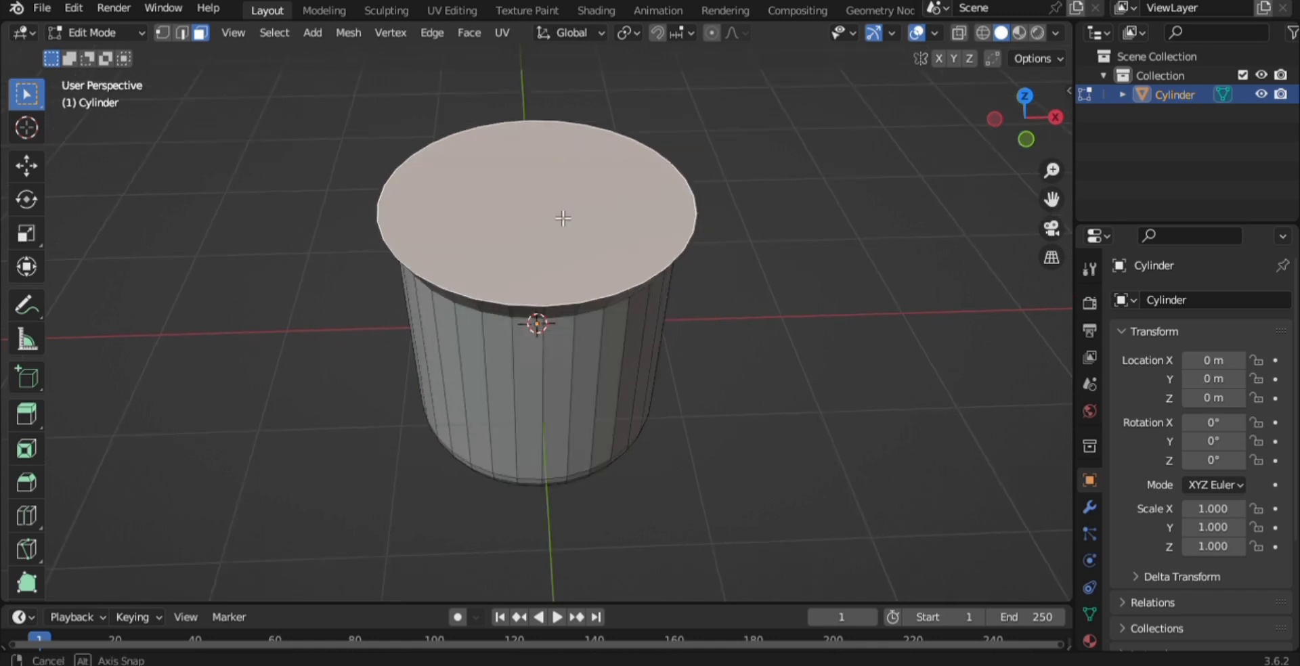
Step: Extrude the flared top face slightly upward to form a short vertical lip around the rim
middle_click_drag(563, 218, 563, 210)
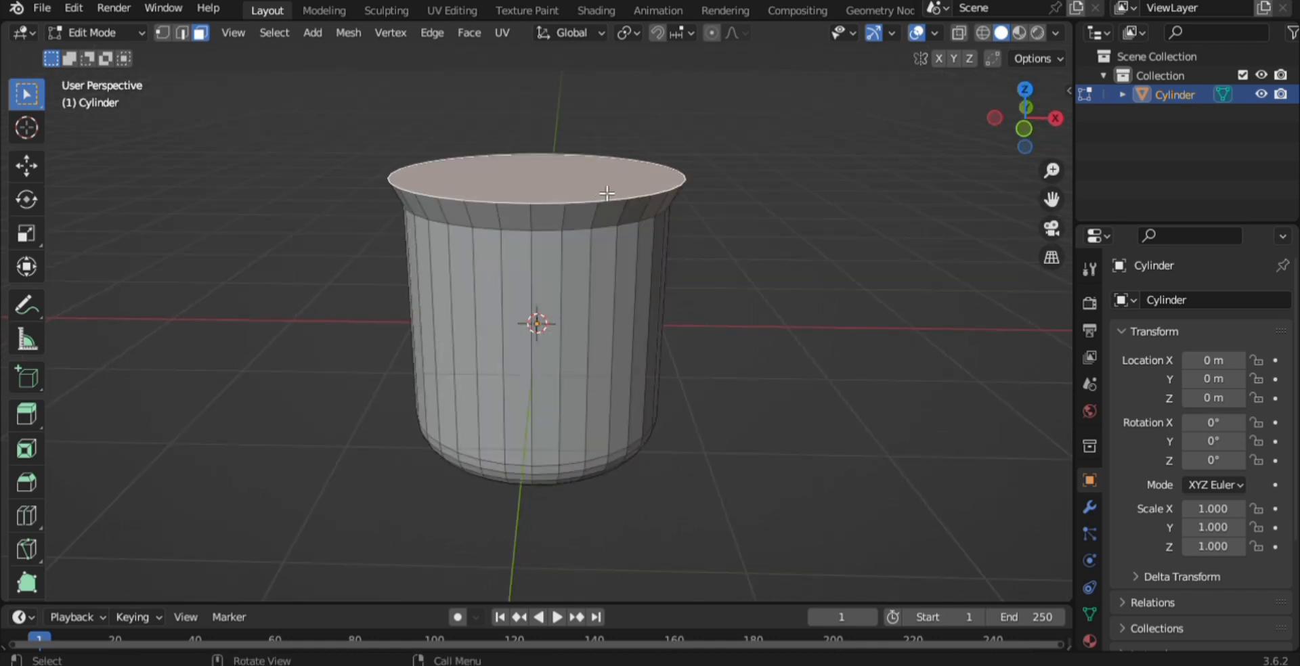
key("KP_5")
key("KP_1")
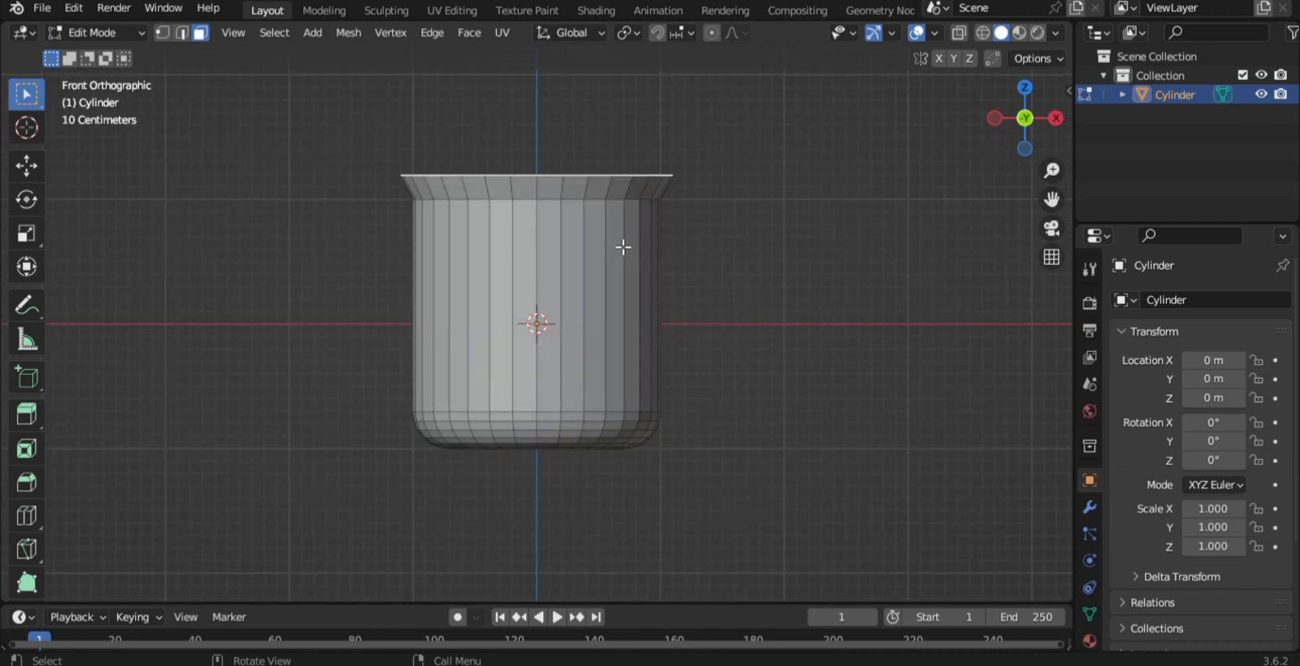
key("1")
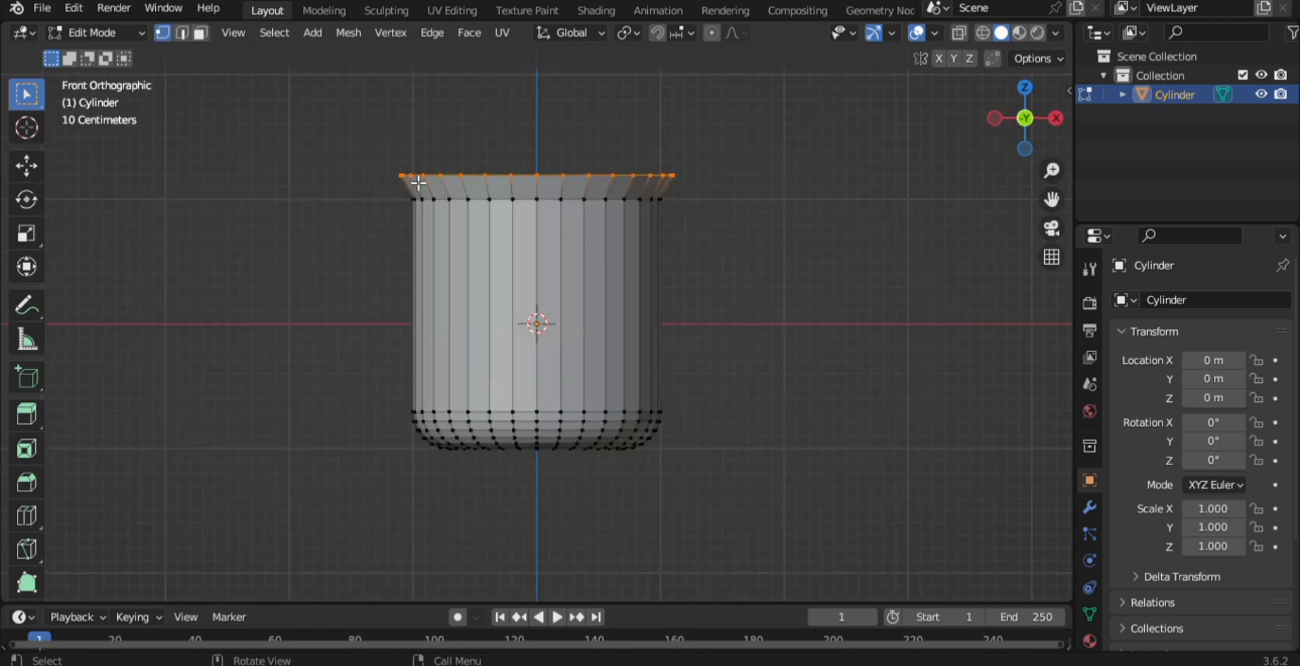
key("e")
left_click(559, 205)
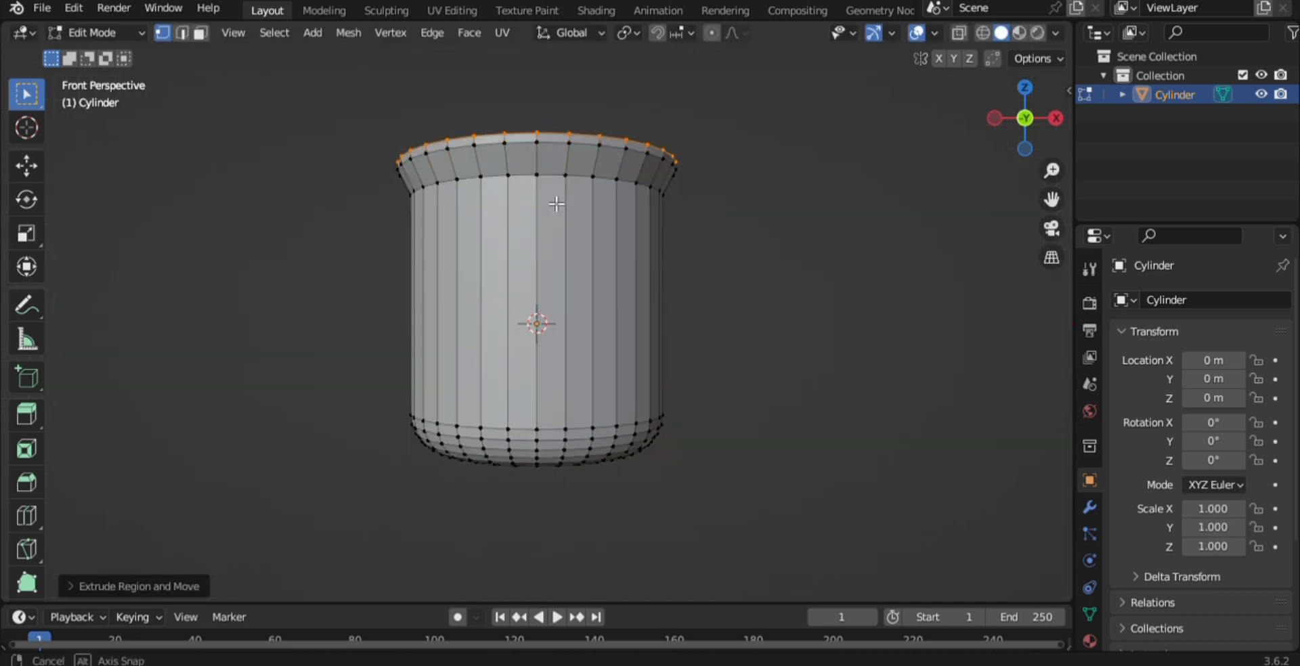
Step: Delete only the top face of the cylinder so the jar is open at the rim
mouse_move(559, 206)
middle_mouse_down()
mouse_move(569, 289)
mouse_move(546, 210)
middle_mouse_up()
key("3")
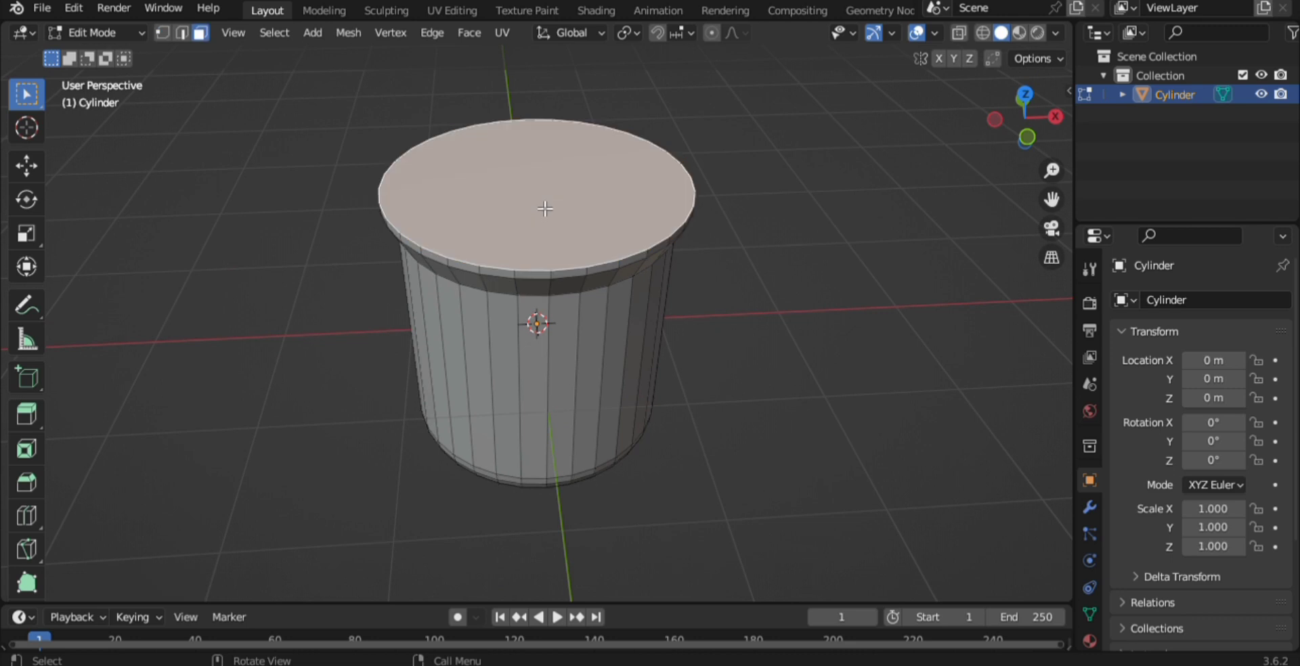
key("x")
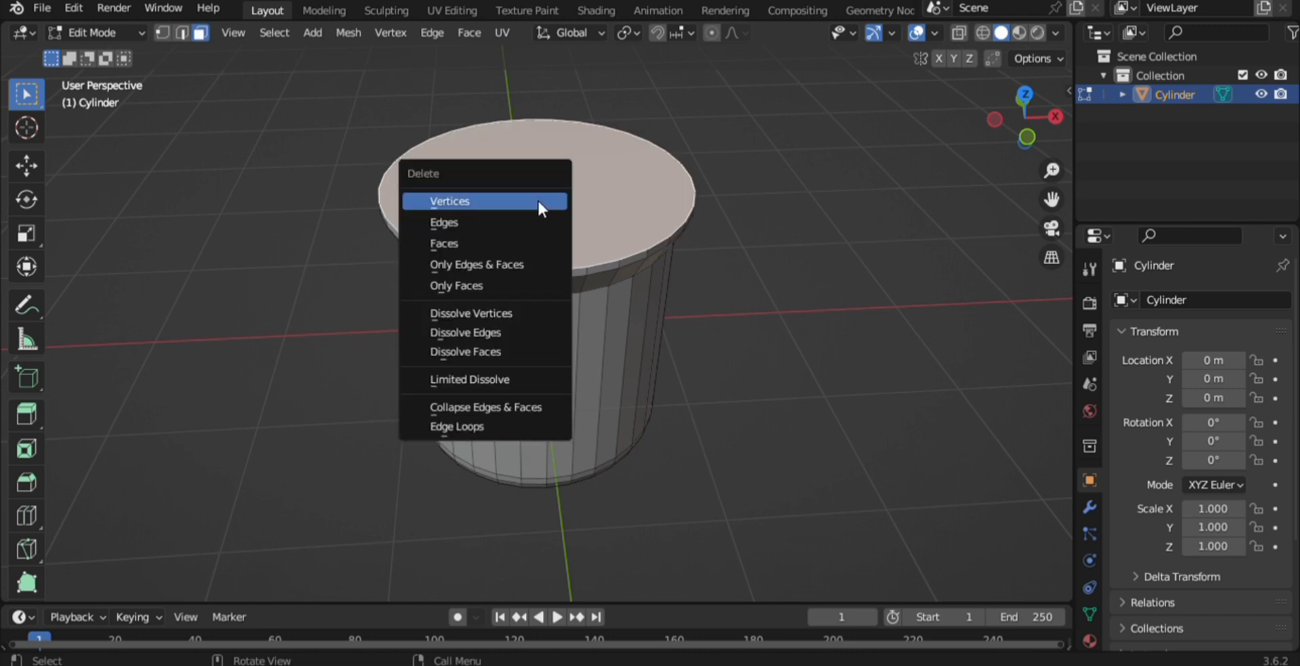
left_click(541, 243)
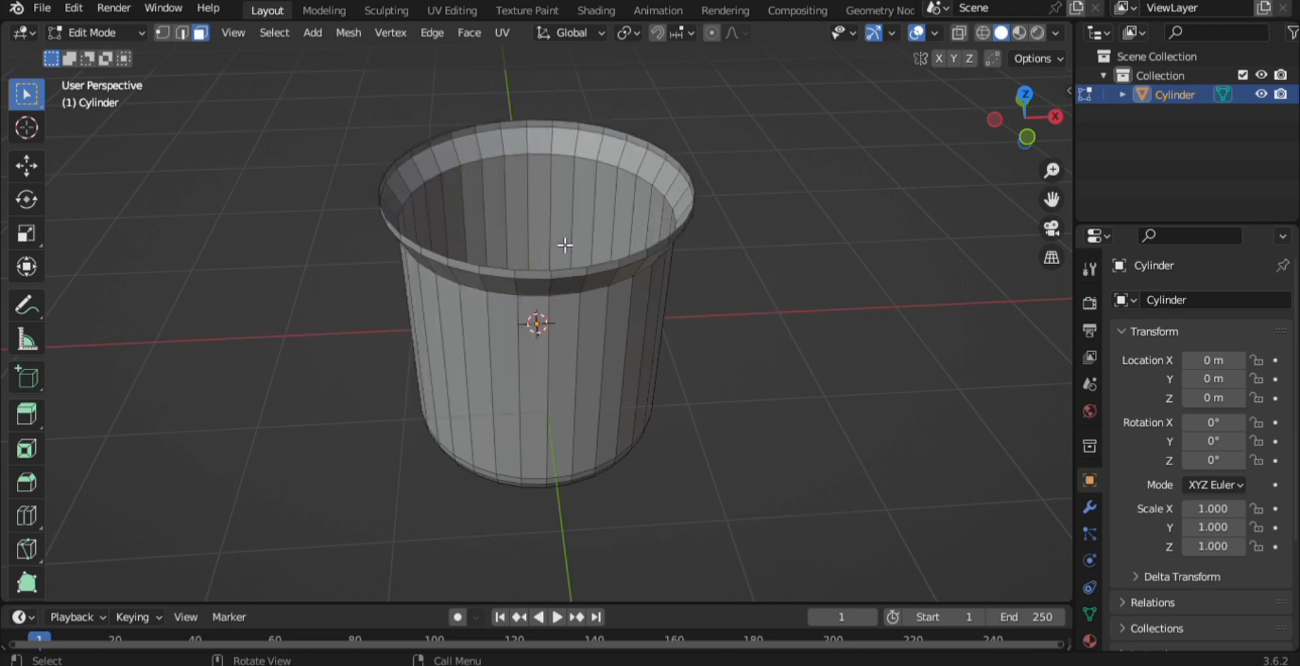
middle_click_drag(703, 376, 714, 298)
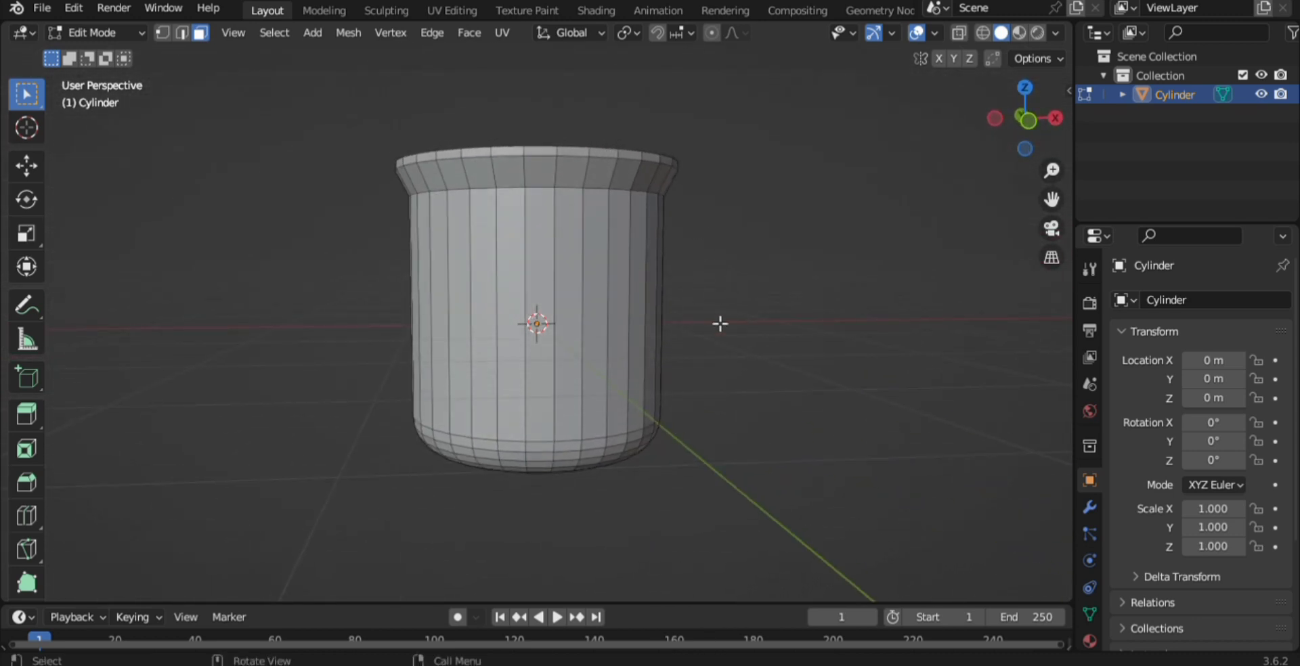
Step: Add a Solidify modifier to the jar and set its wall thickness to 0.06 m
key("a")
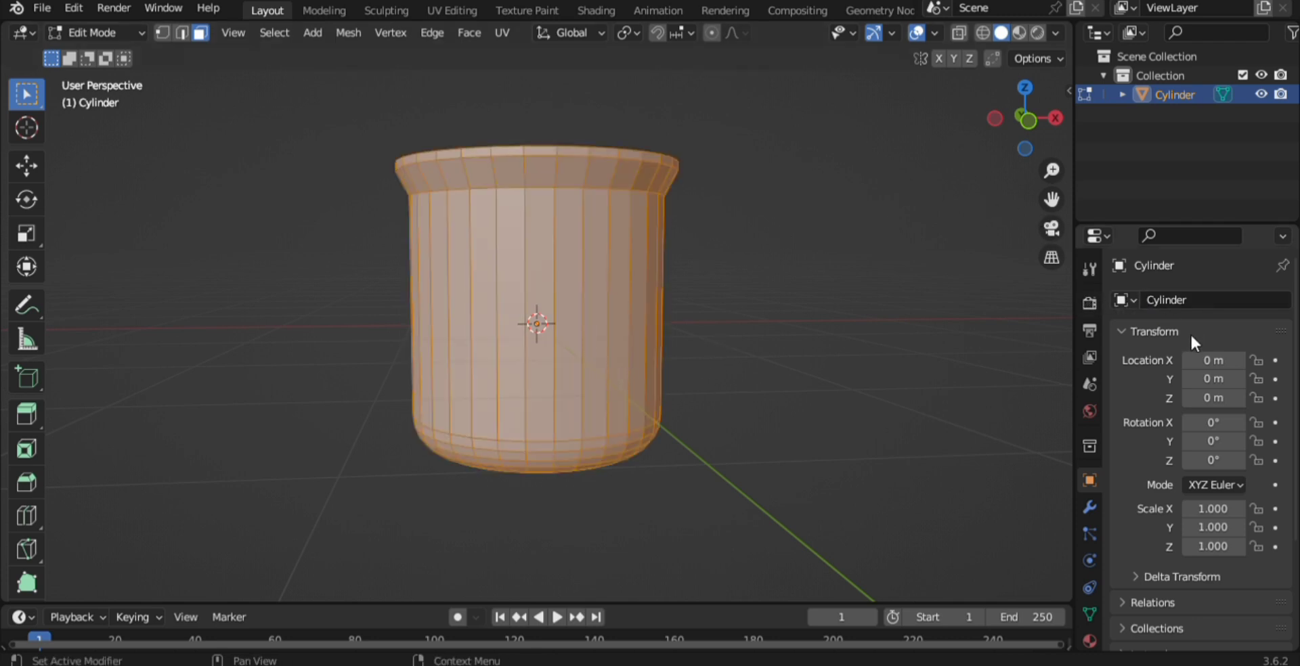
left_click(1091, 504)
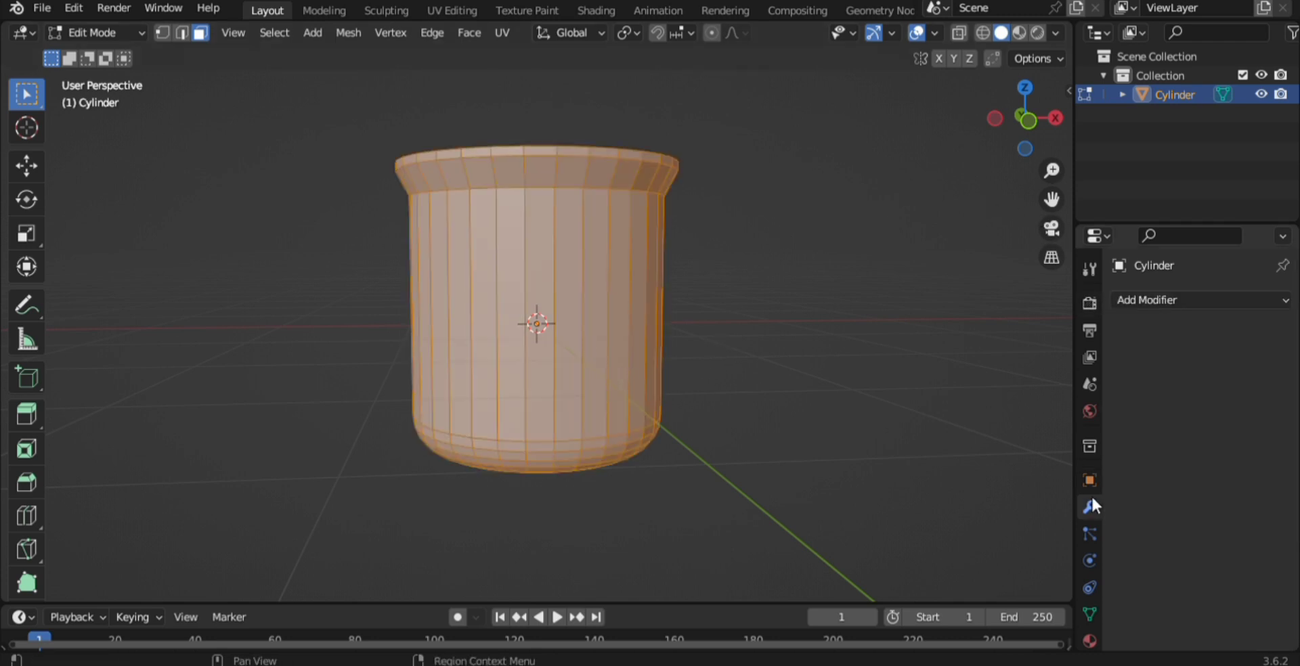
left_click(1177, 301)
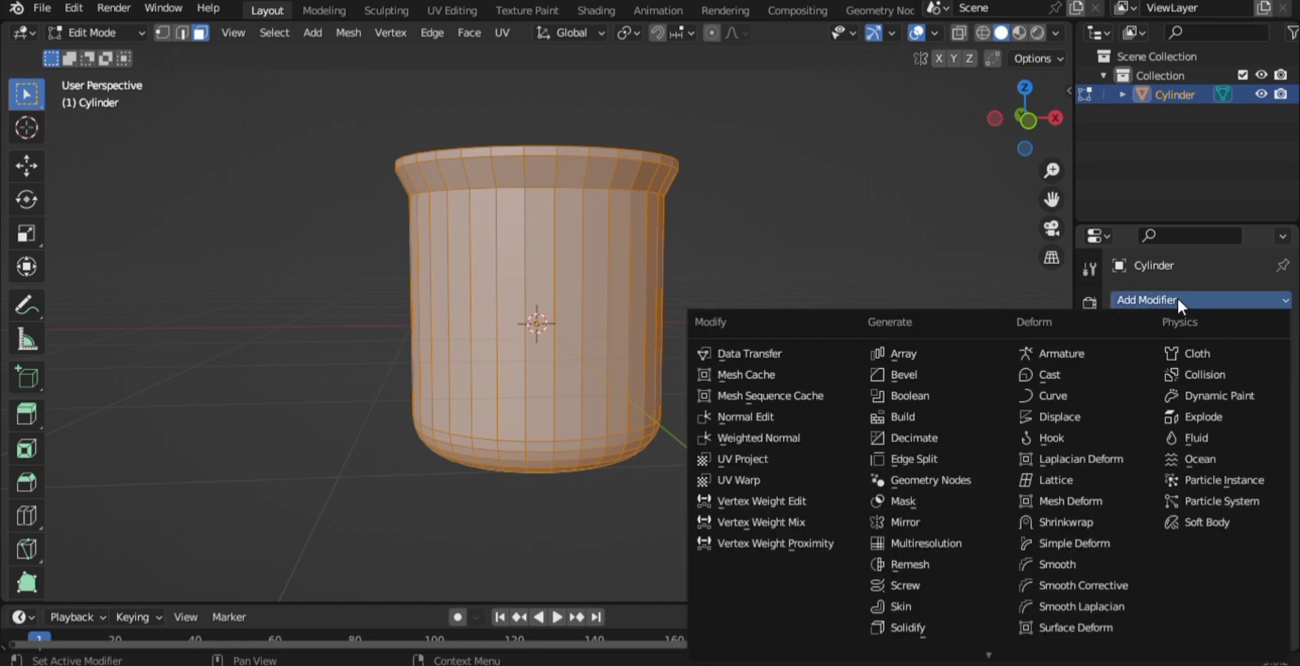
left_click(938, 624)
middle_click_drag(835, 441, 878, 542)
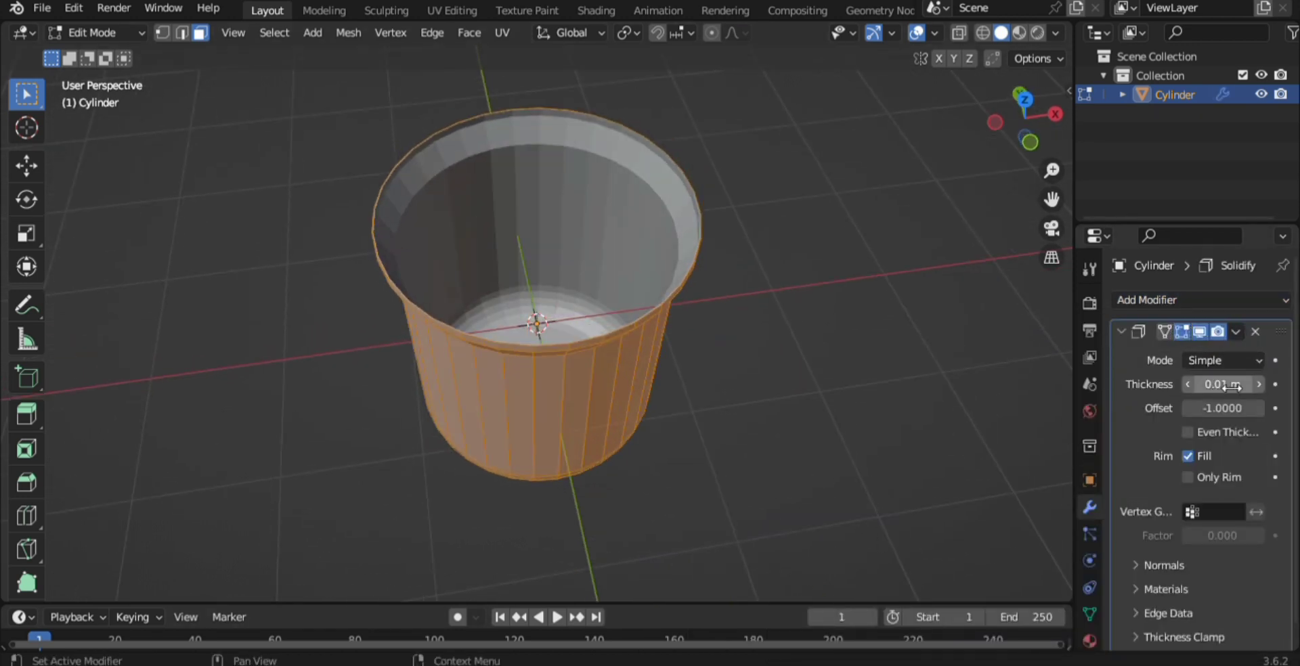
left_click_drag(1223, 386, 1261, 386)
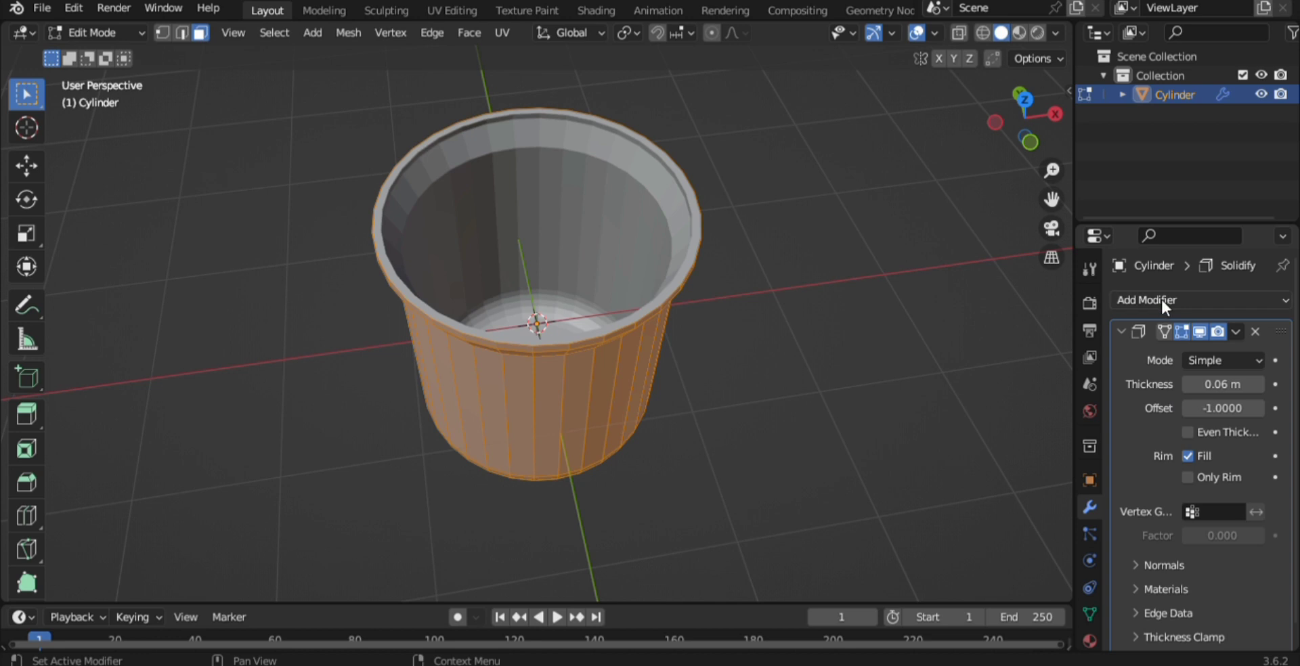
left_click(1121, 331)
Step: Add a Subdivision Surface modifier to the jar below the Solidify modifier
left_click(1140, 299)
scroll(948, 610, "down", 3)
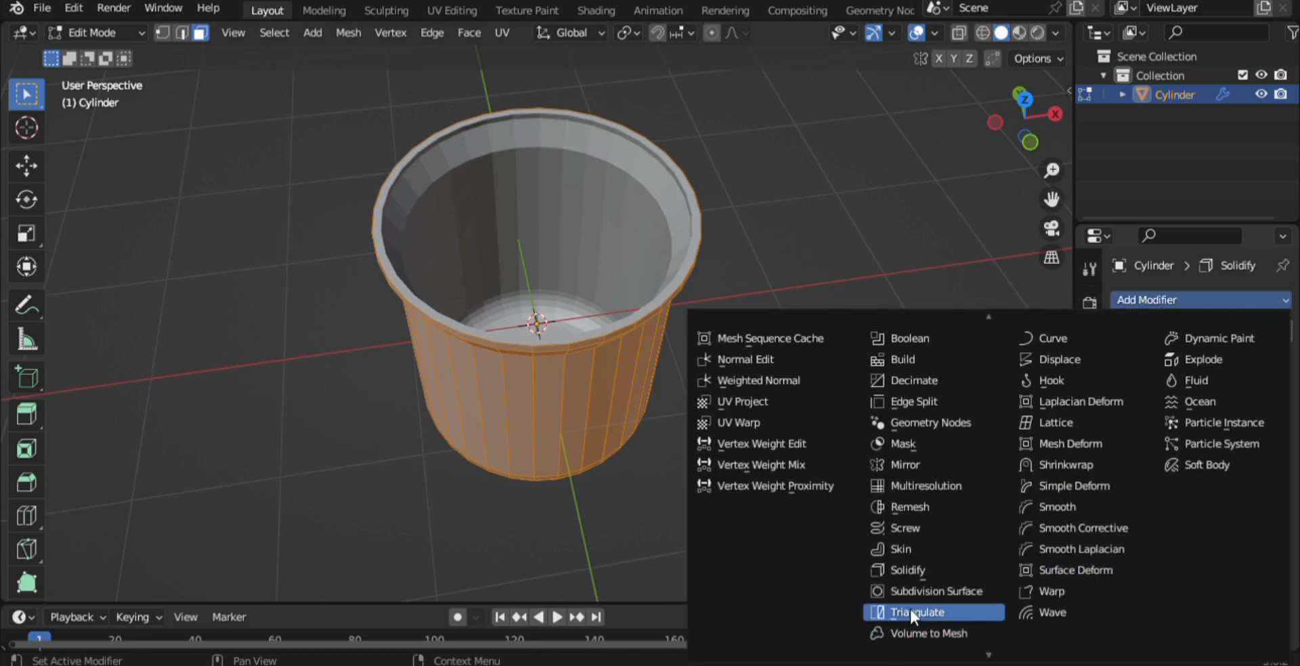
left_click(927, 591)
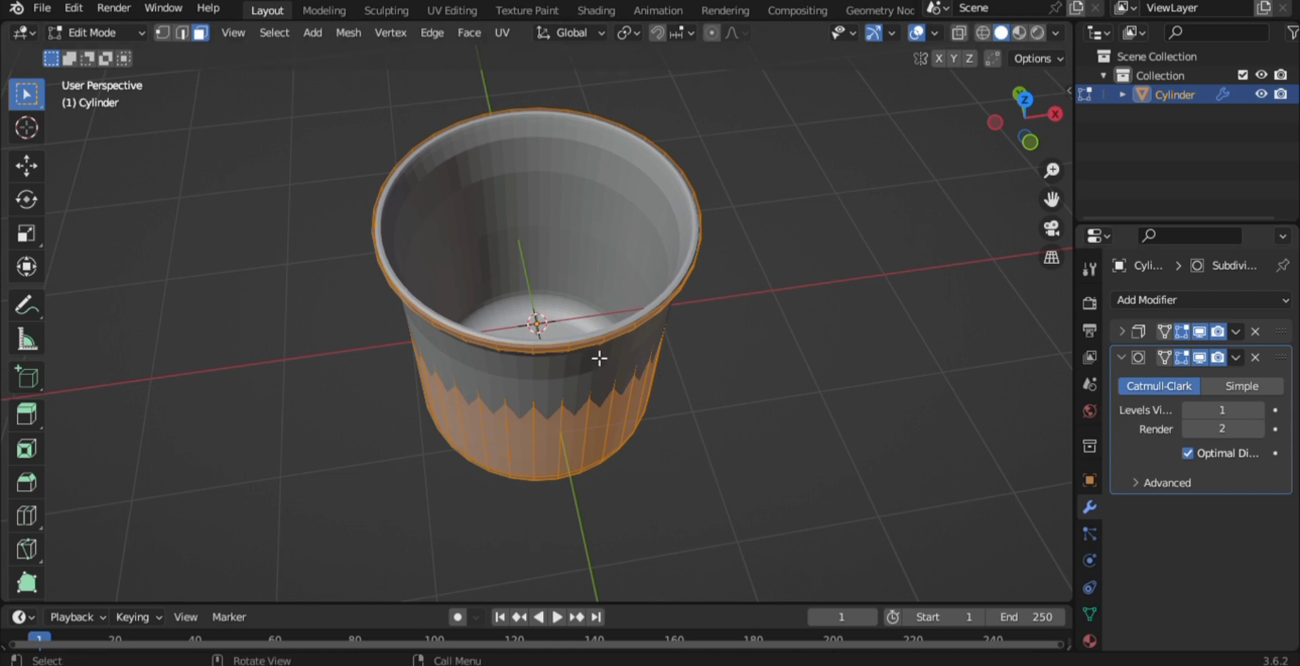
Step: Apply Shade Smooth to the jar in Object Mode
key("Tab")
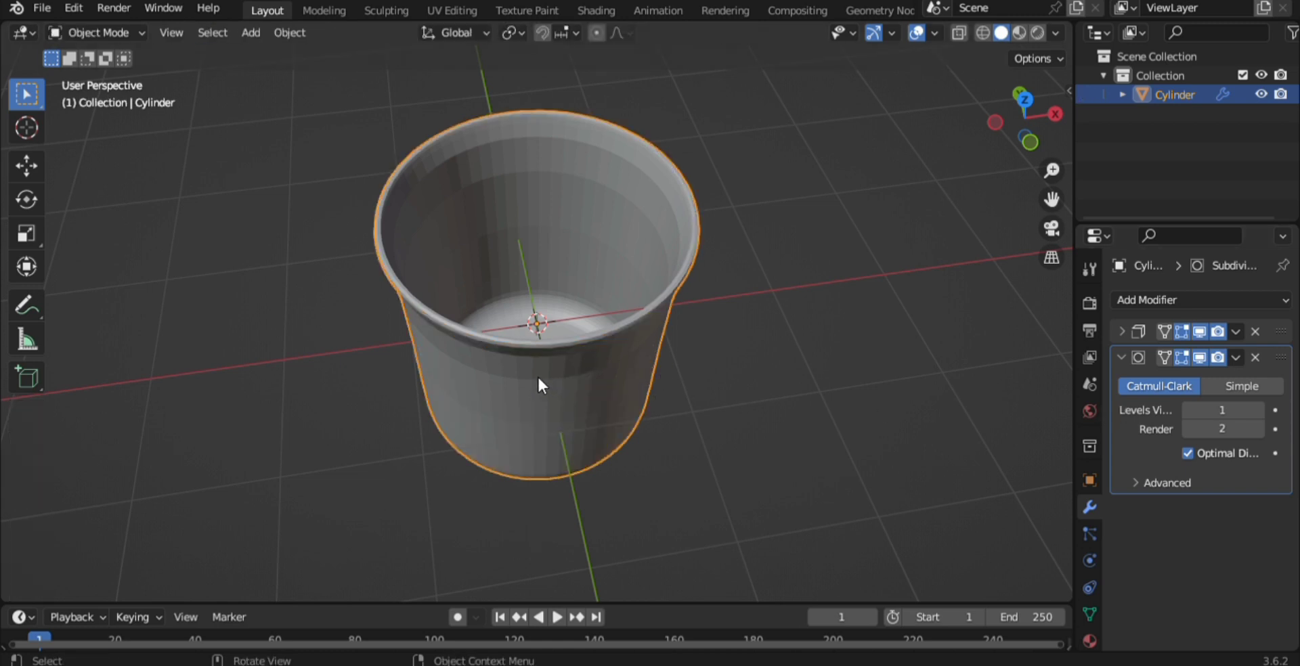
right_click(537, 375)
left_click(522, 299)
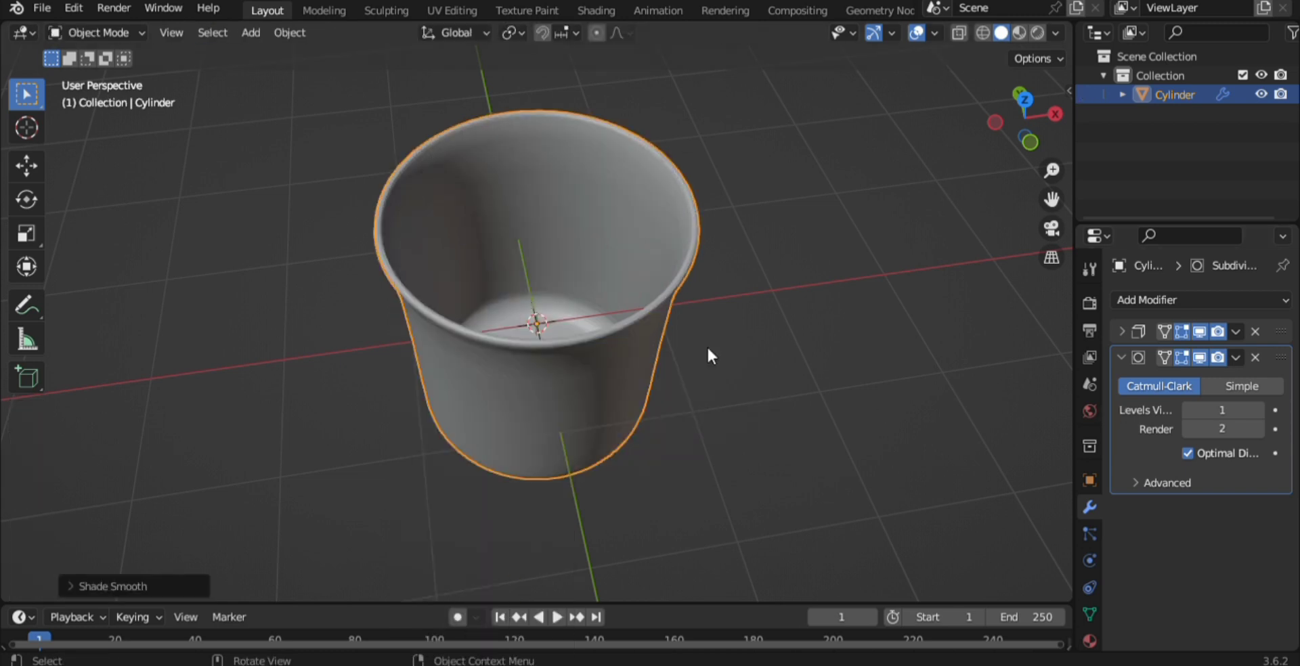
left_click(722, 463)
middle_click_drag(566, 351, 480, 386)
left_click(533, 341)
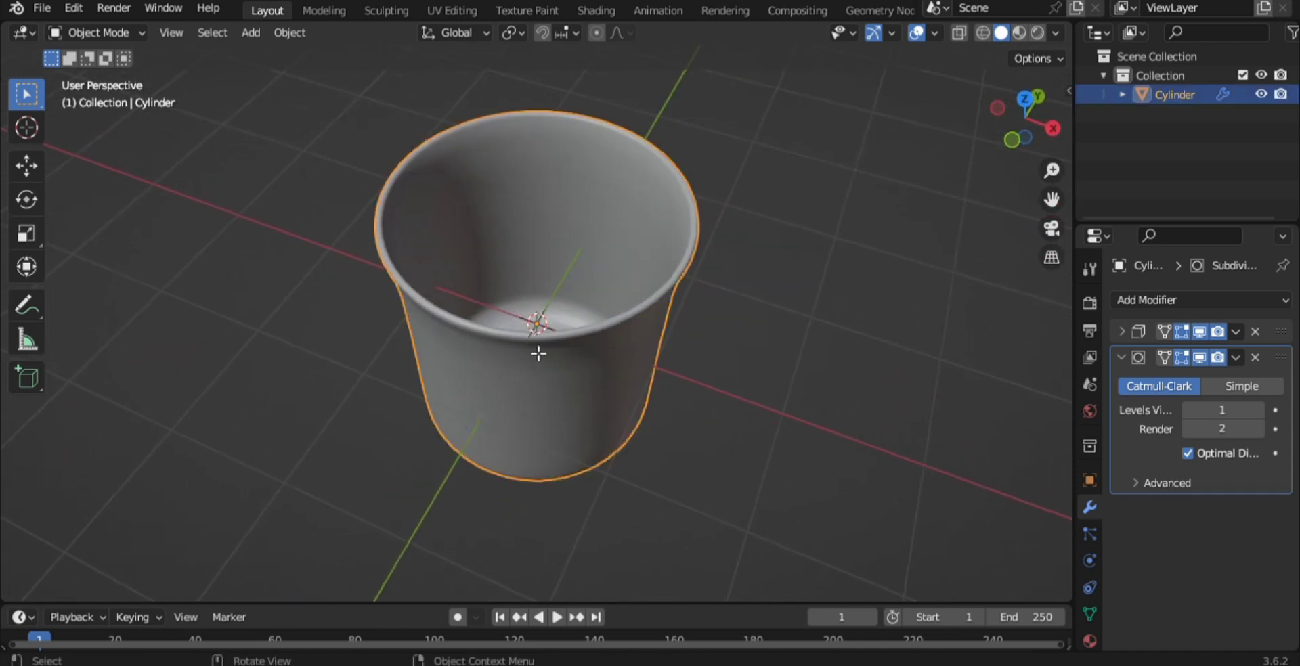
Step: Hide the Subdivision and Solidify modifiers in the viewport and deselect all faces to examine the jar's base mesh in Edit Mode
key("Tab")
middle_click_drag(546, 303, 737, 365)
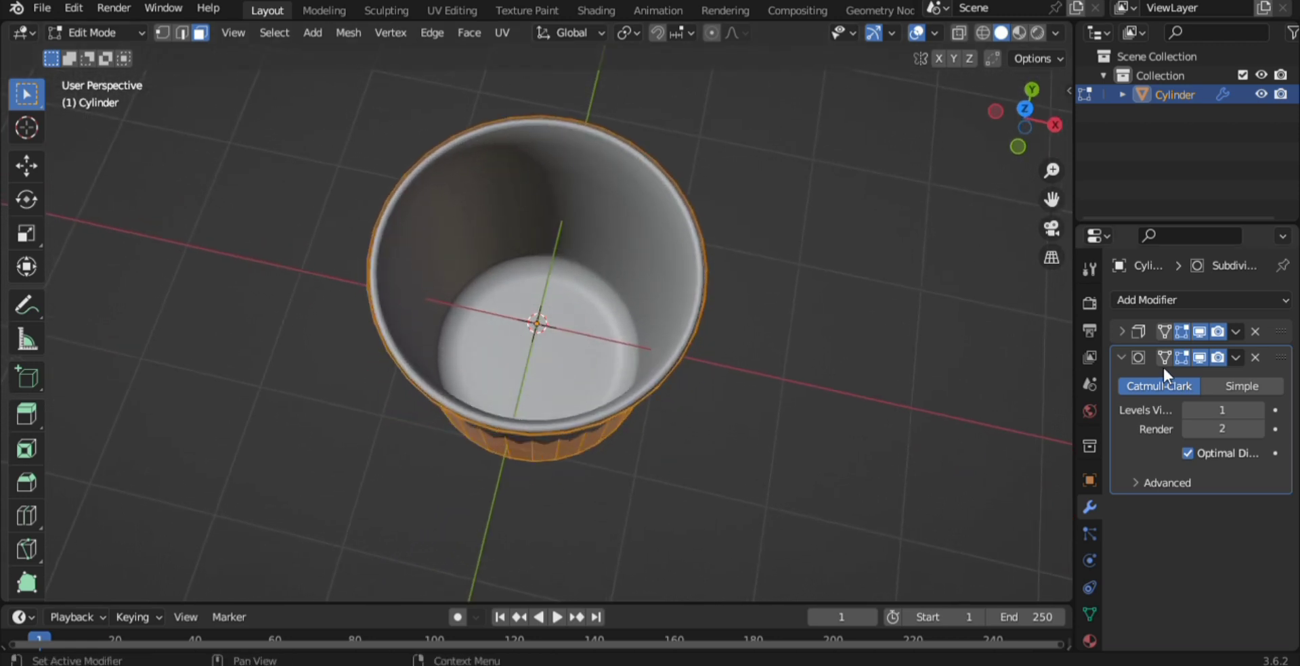
left_click(1197, 354)
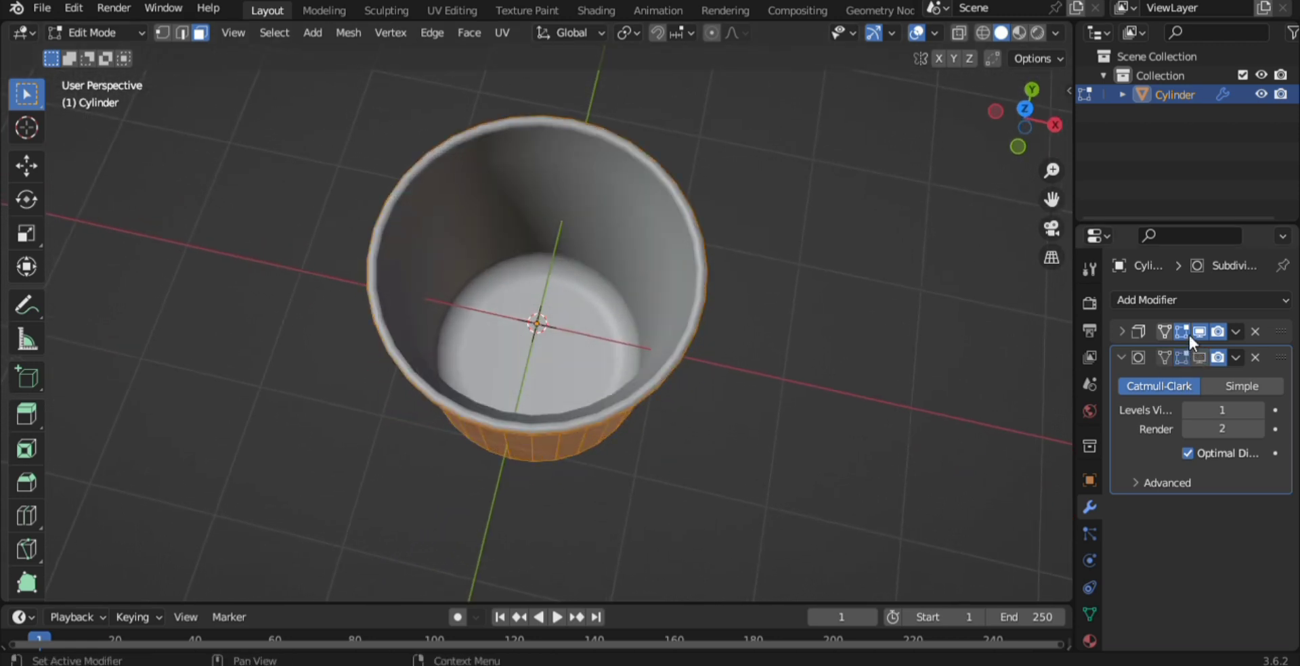
left_click(1198, 332)
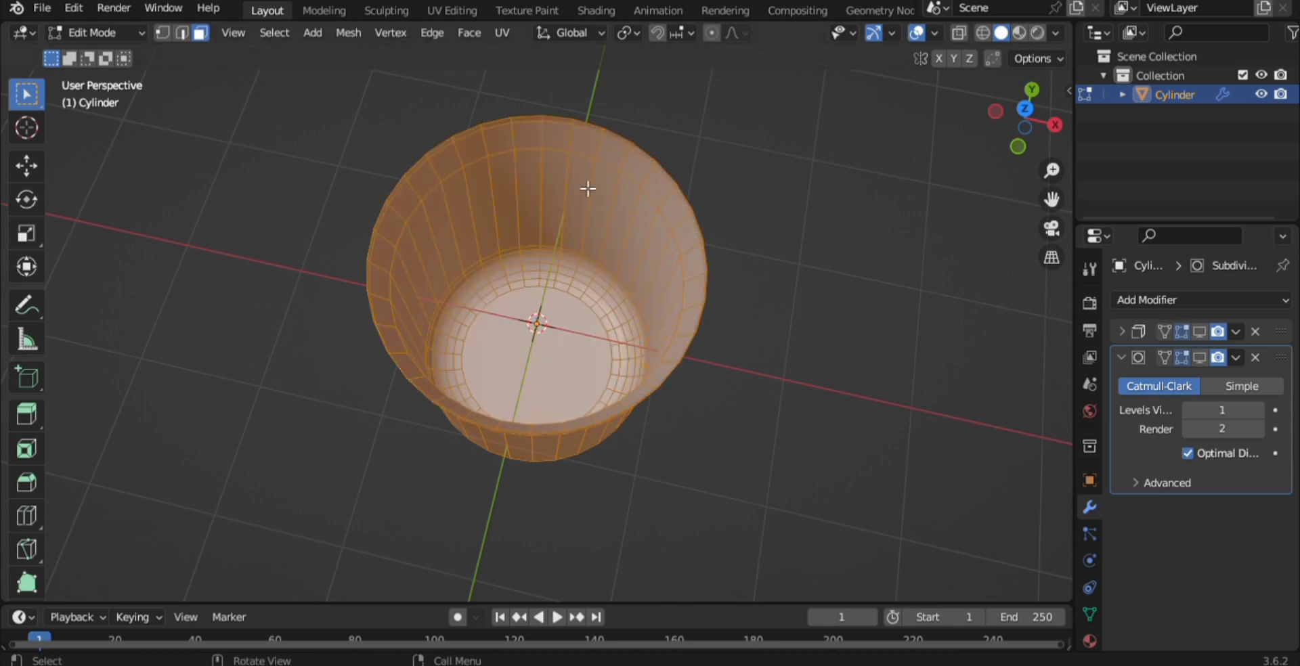
middle_click_drag(544, 229, 572, 535)
key("alt+a")
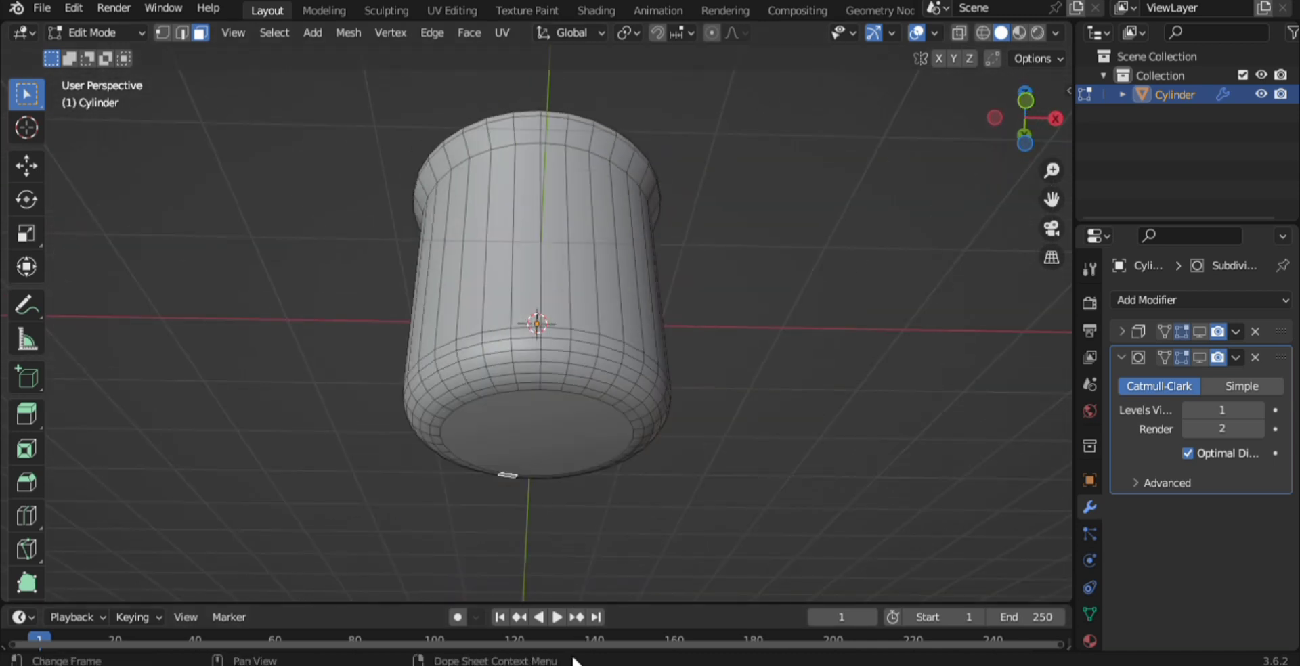
middle_click_drag(656, 548, 722, 229)
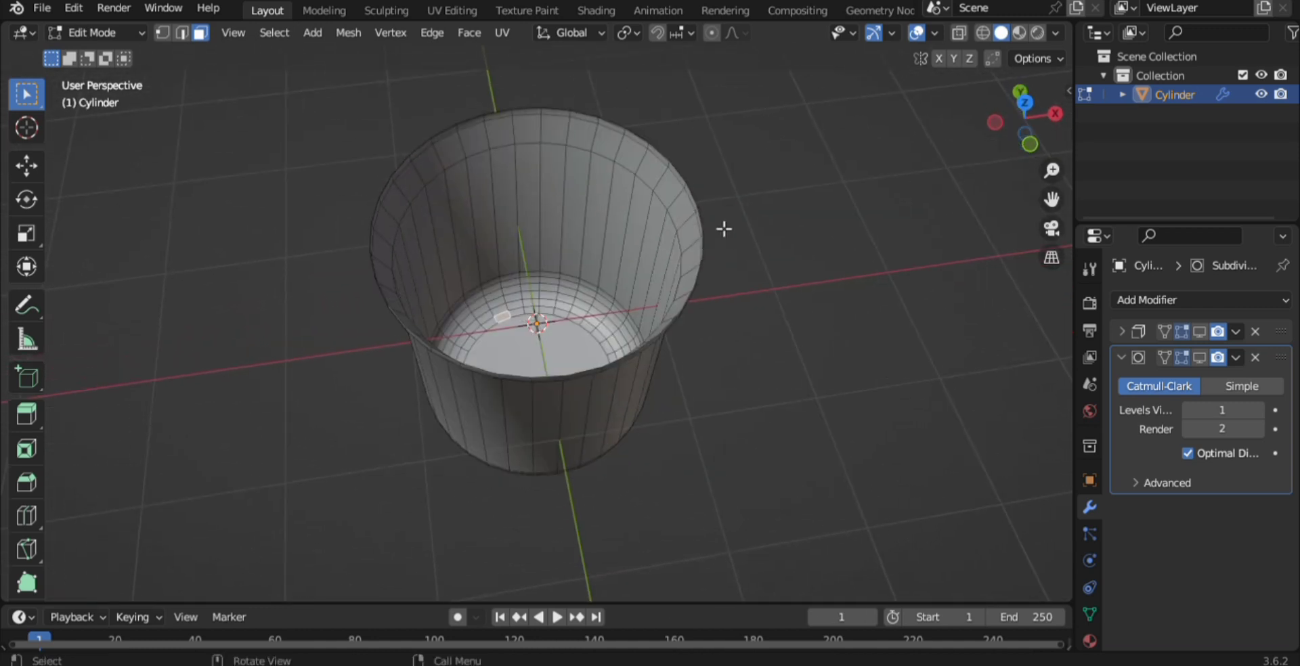
Step: Show the Subdivision and Solidify modifiers in the viewport again
left_click(1200, 352)
left_click(1205, 321)
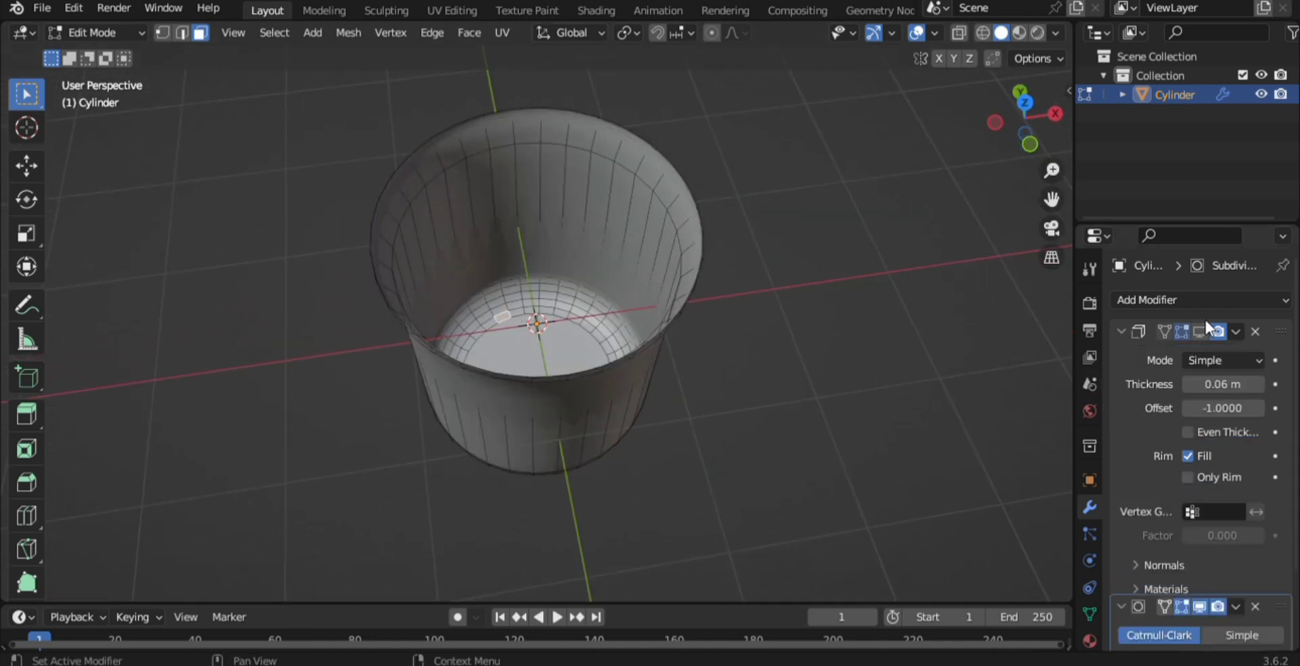
left_click(1198, 331)
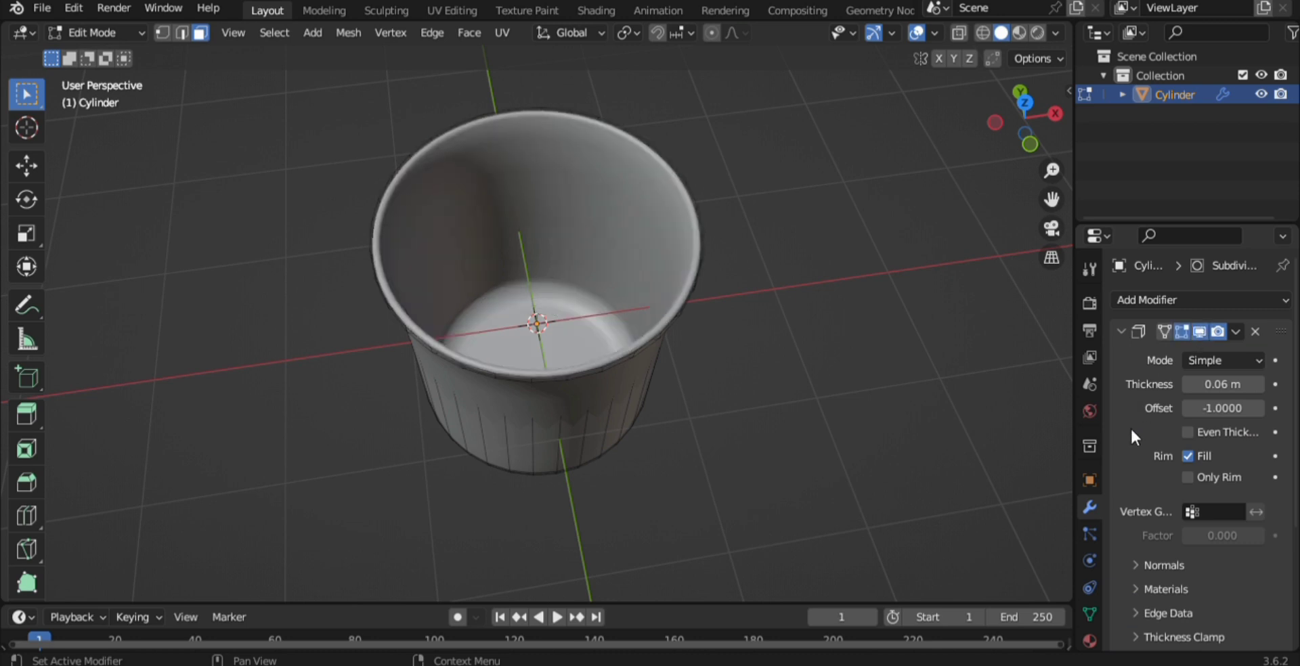
left_click(1126, 334)
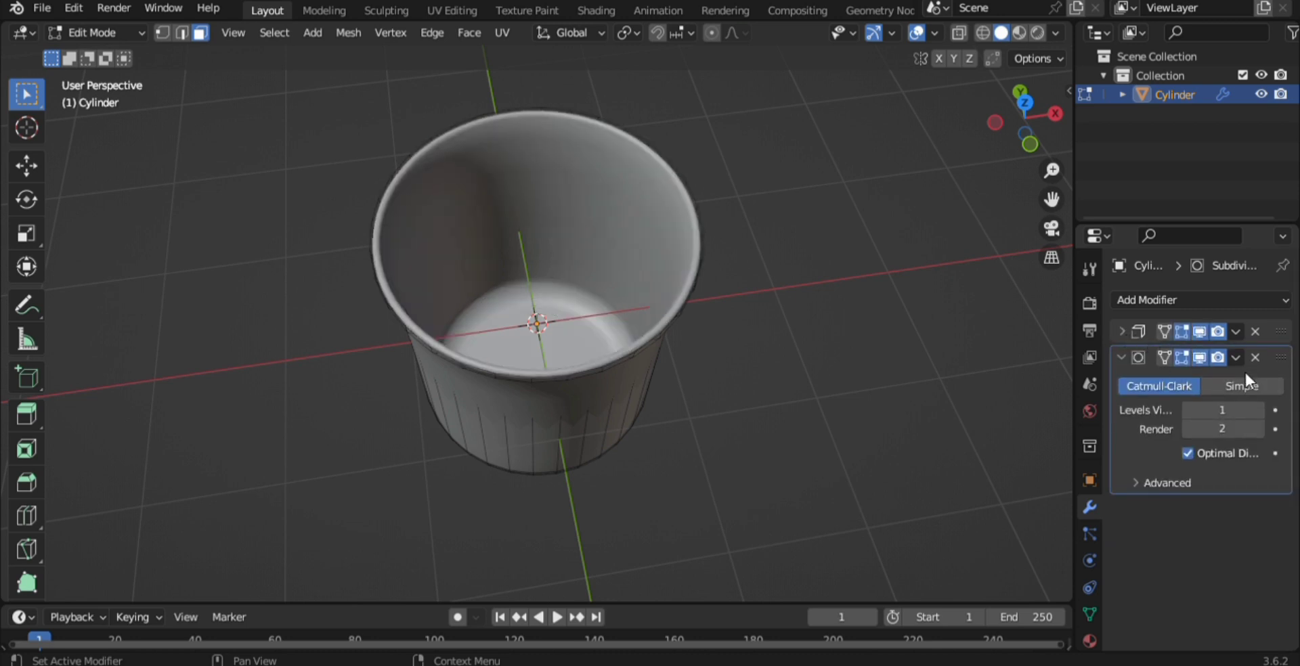
Step: In Object Mode, apply the Solidify modifier first and the Subdivision modifier second to the jar
left_click(1238, 353)
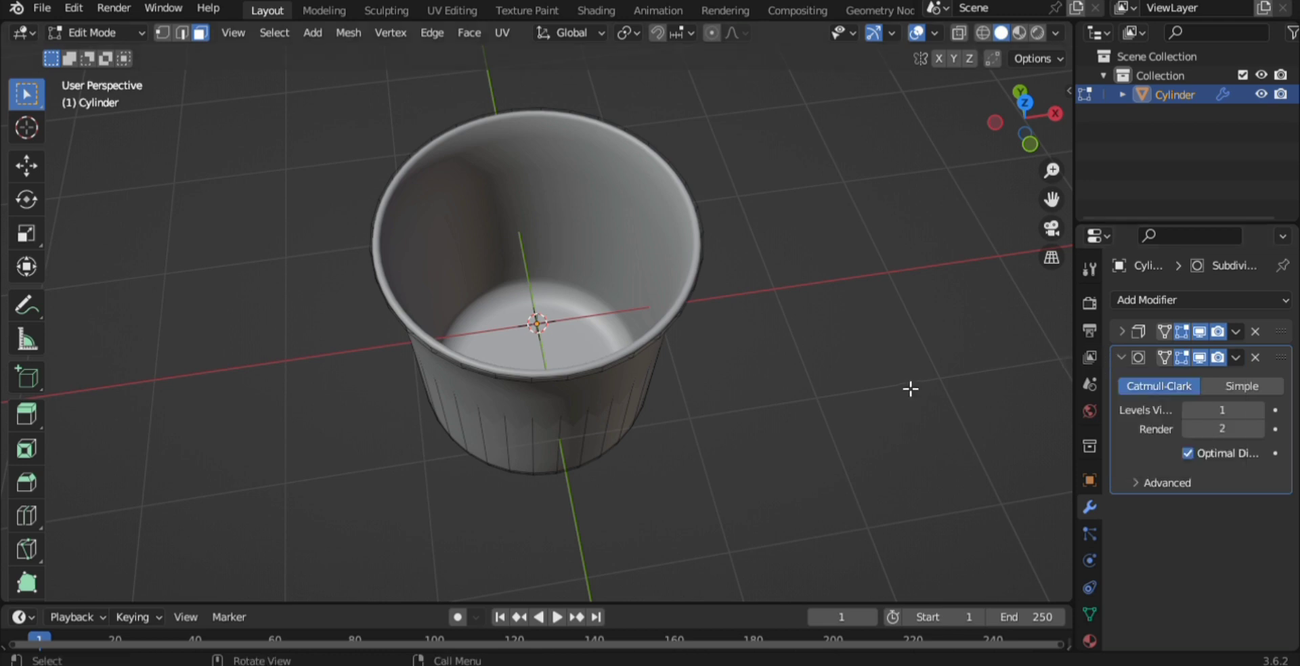
key("Tab")
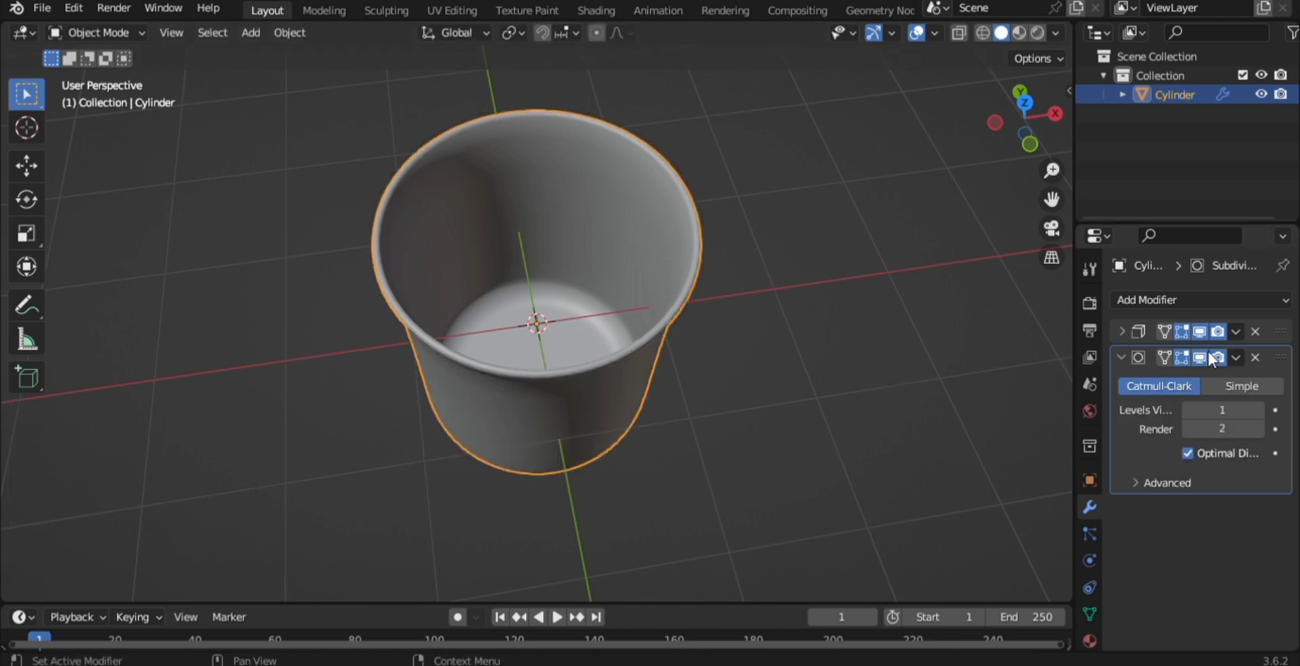
left_click(1235, 331)
left_click(1207, 350)
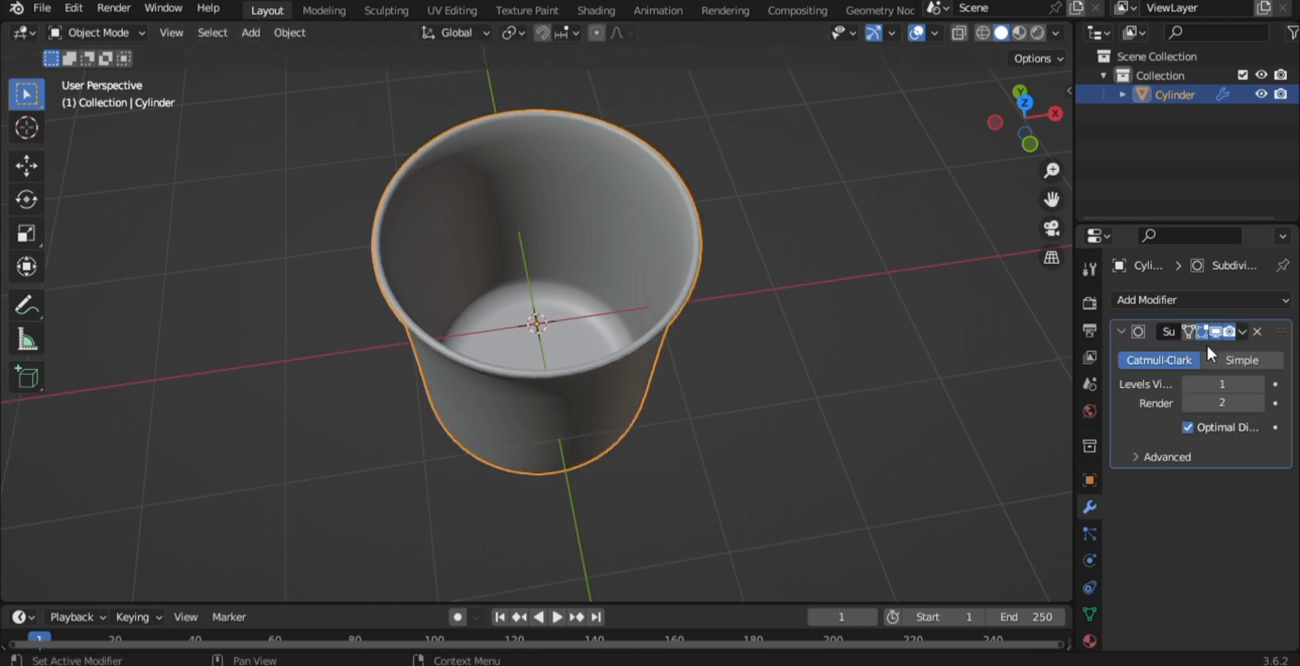
left_click(1236, 331)
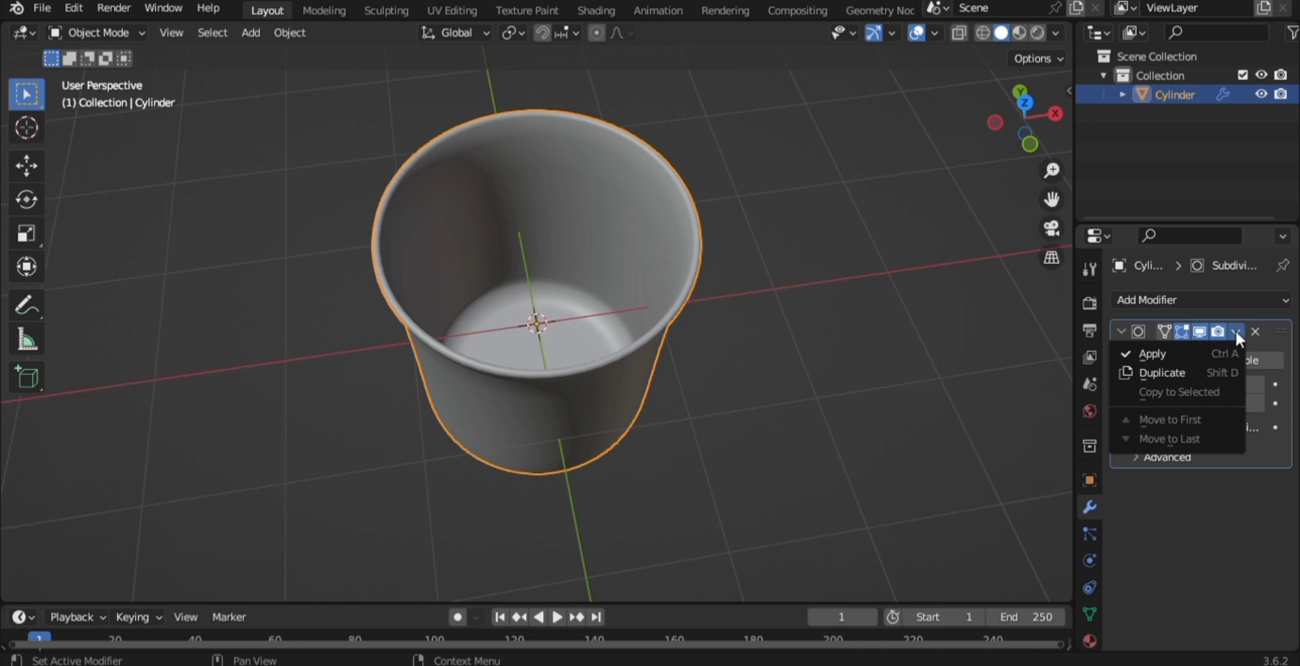
left_click(1201, 345)
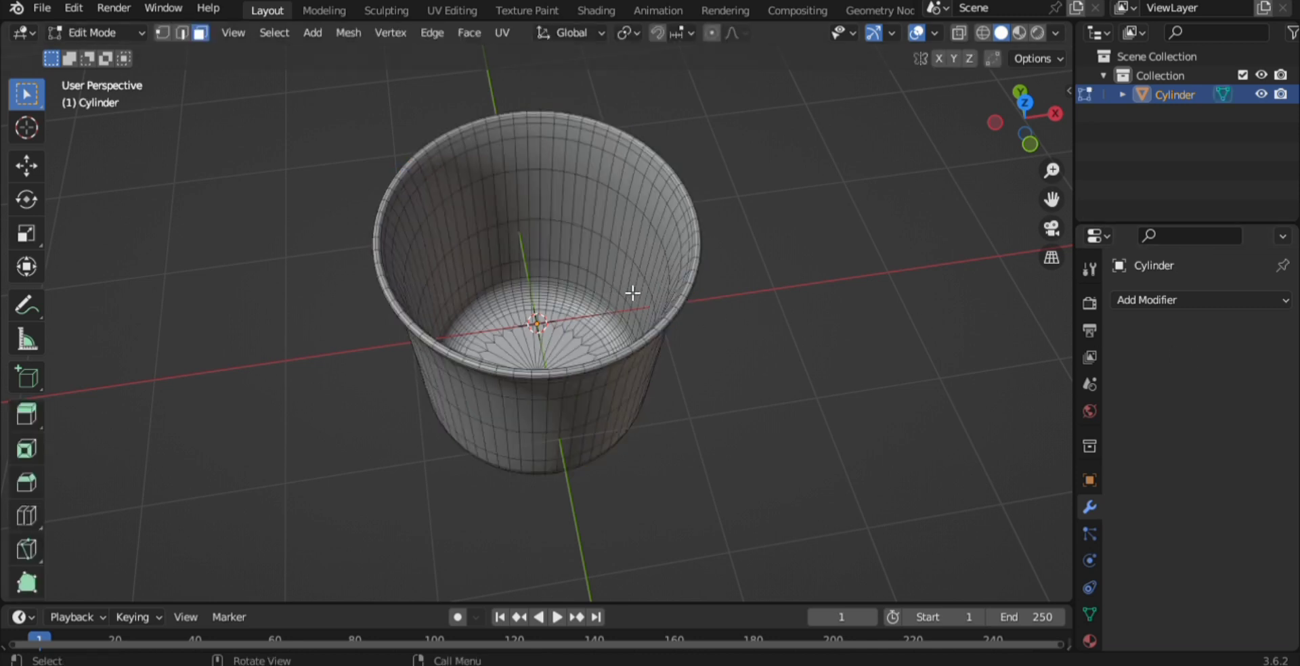
Step: Mark the edge loop on the jar's inner wall just below the flared rim as a seam
scroll(691, 338, "up", 1)
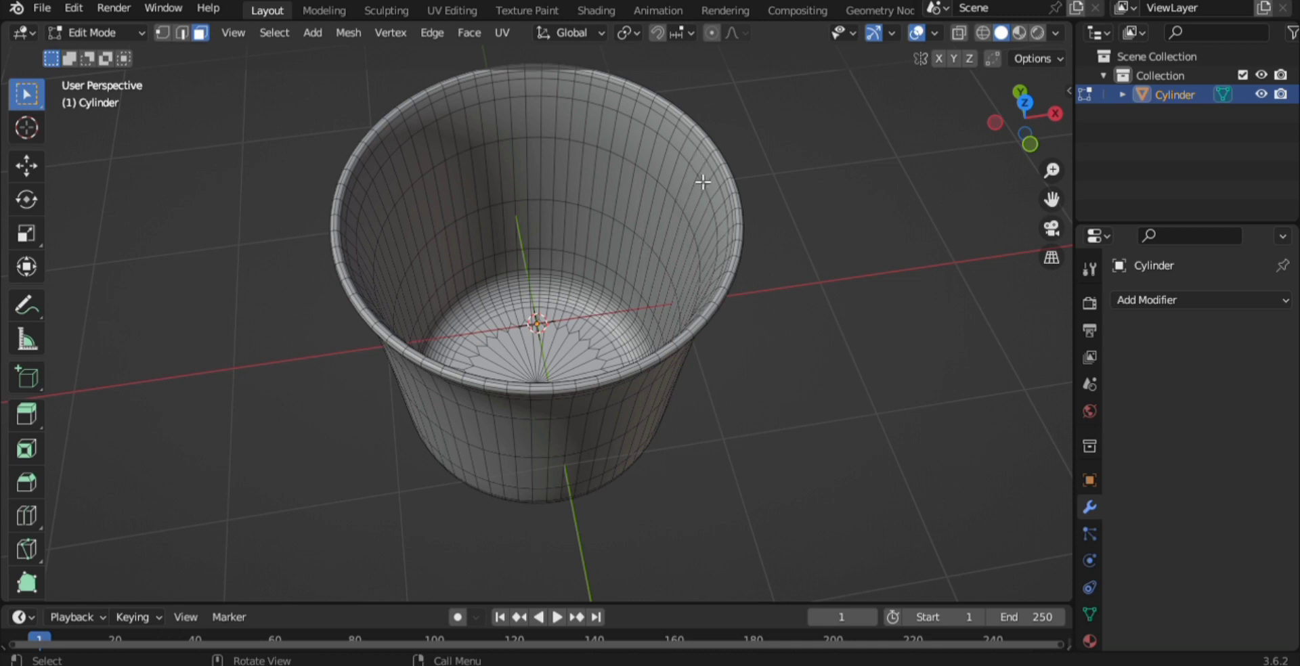
key("2")
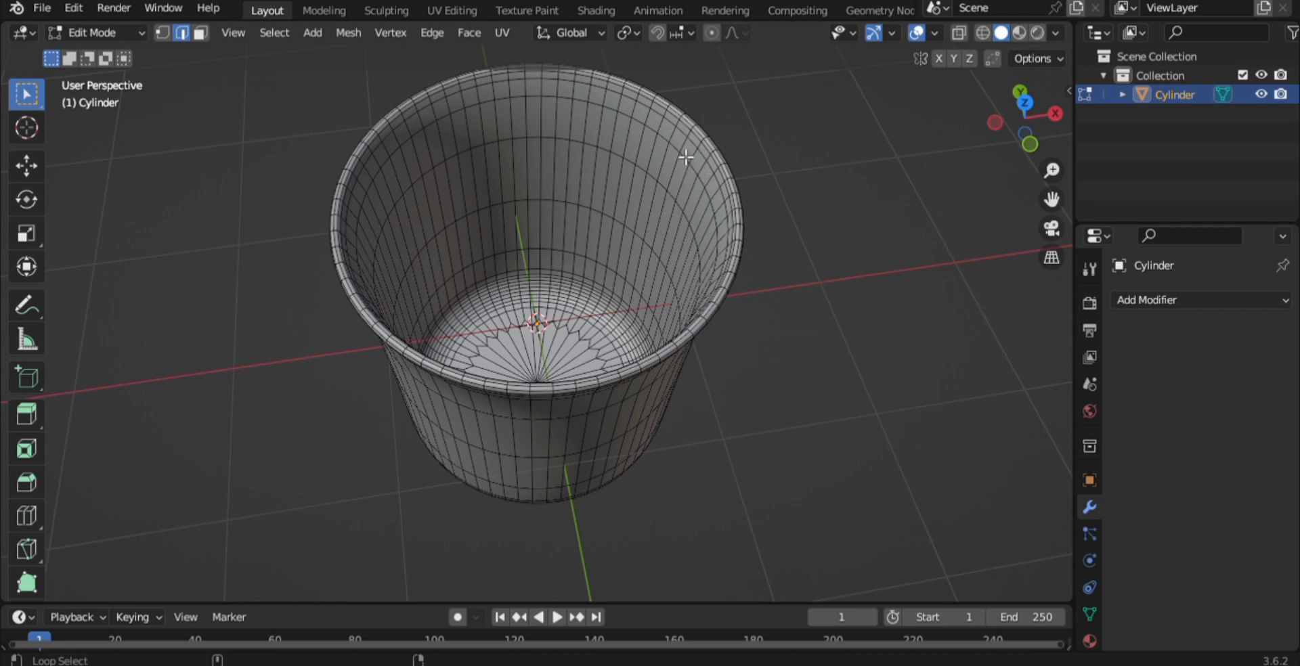
left_click(683, 151, "alt")
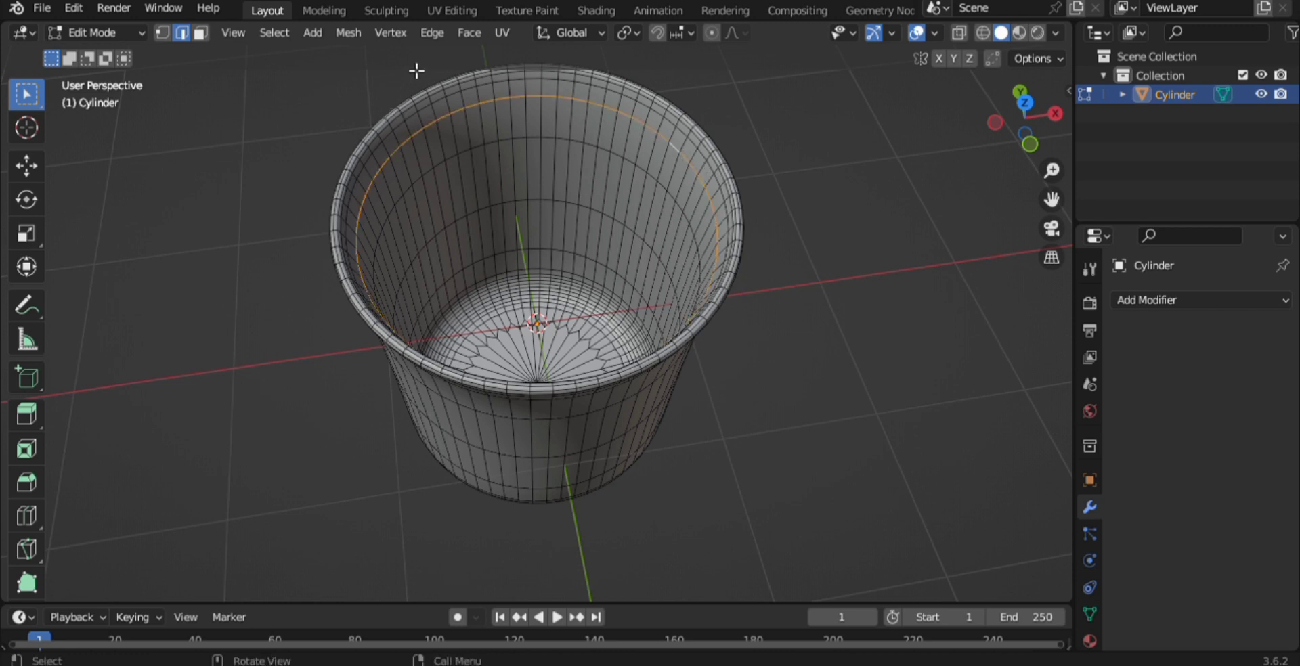
left_click(434, 33)
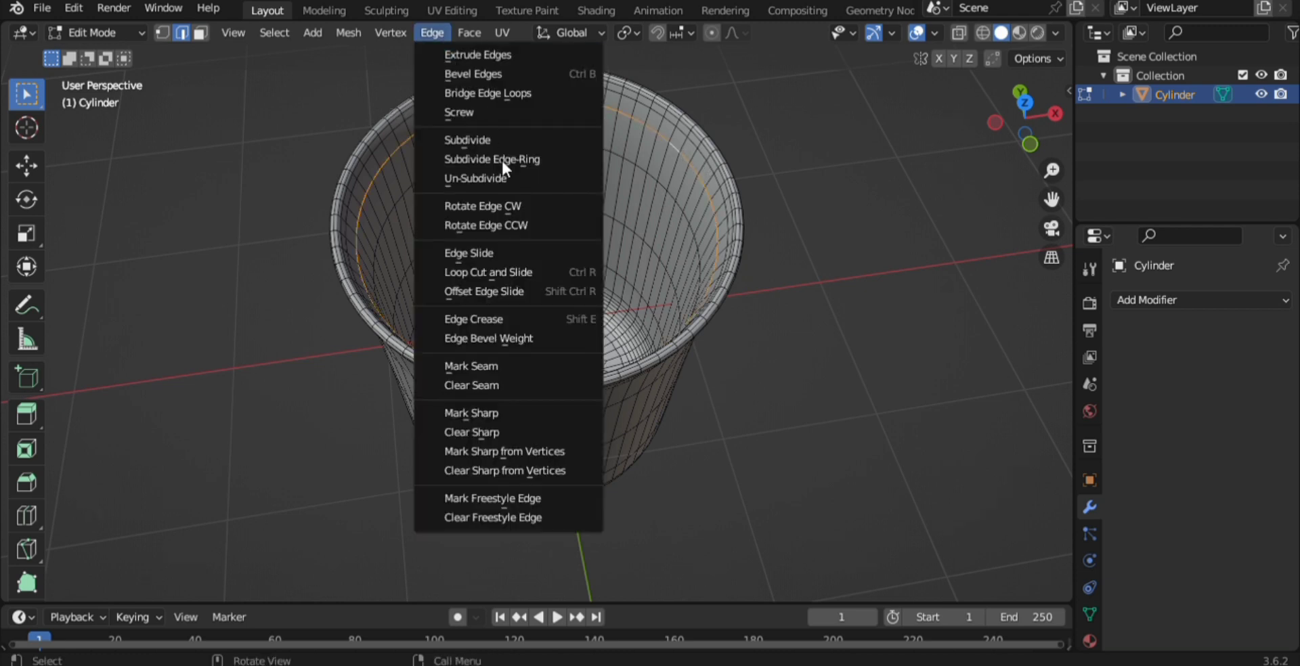
left_click(535, 369)
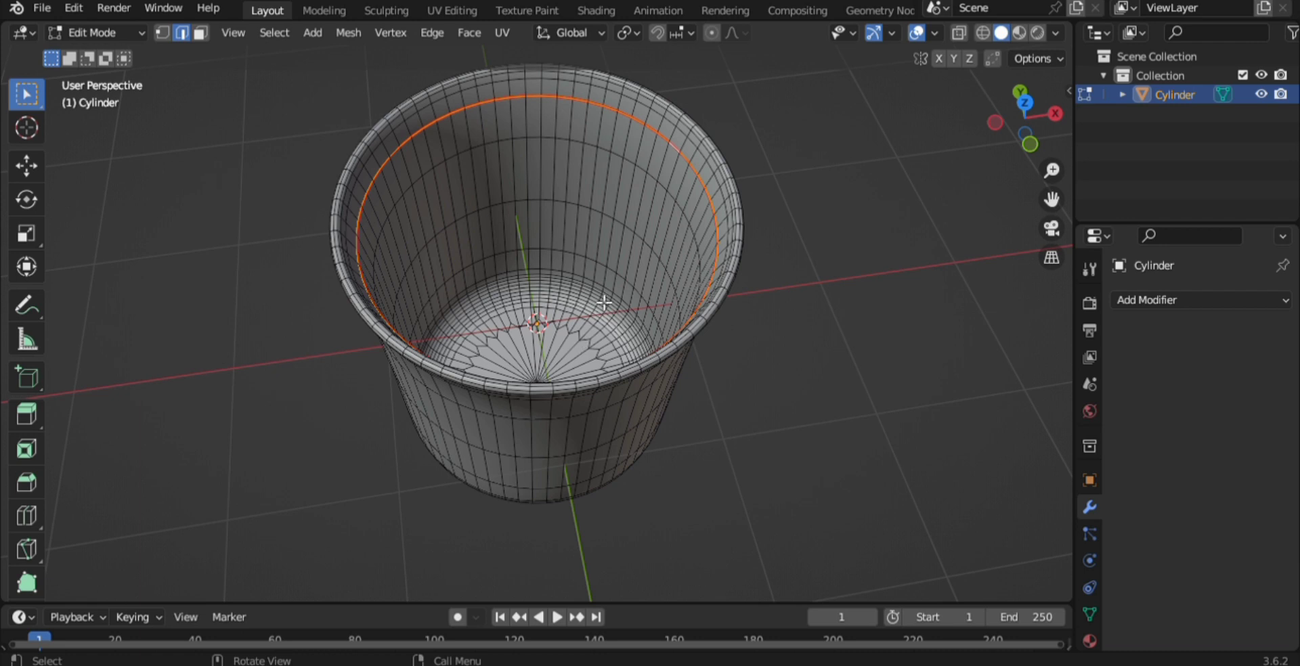
Step: Select all the jar's interior faces below the seam by linking out from a few inner wall faces
key("3")
left_click_drag(583, 230, 613, 301)
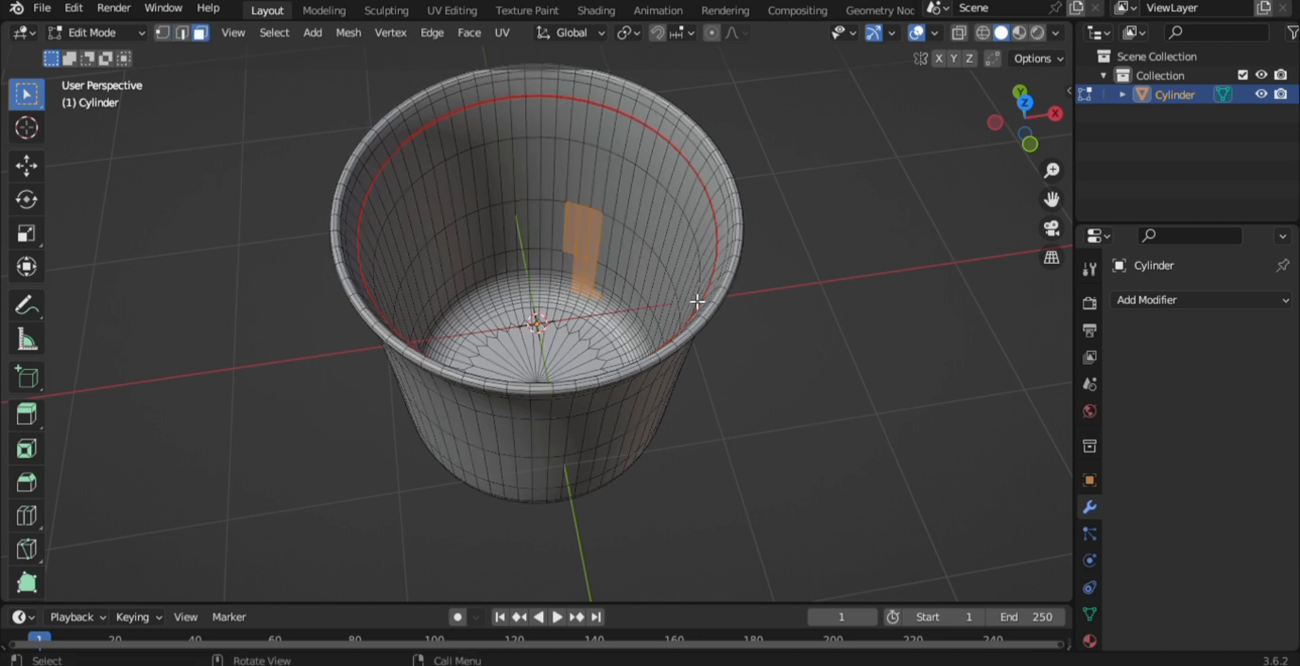
key("ctrl+l")
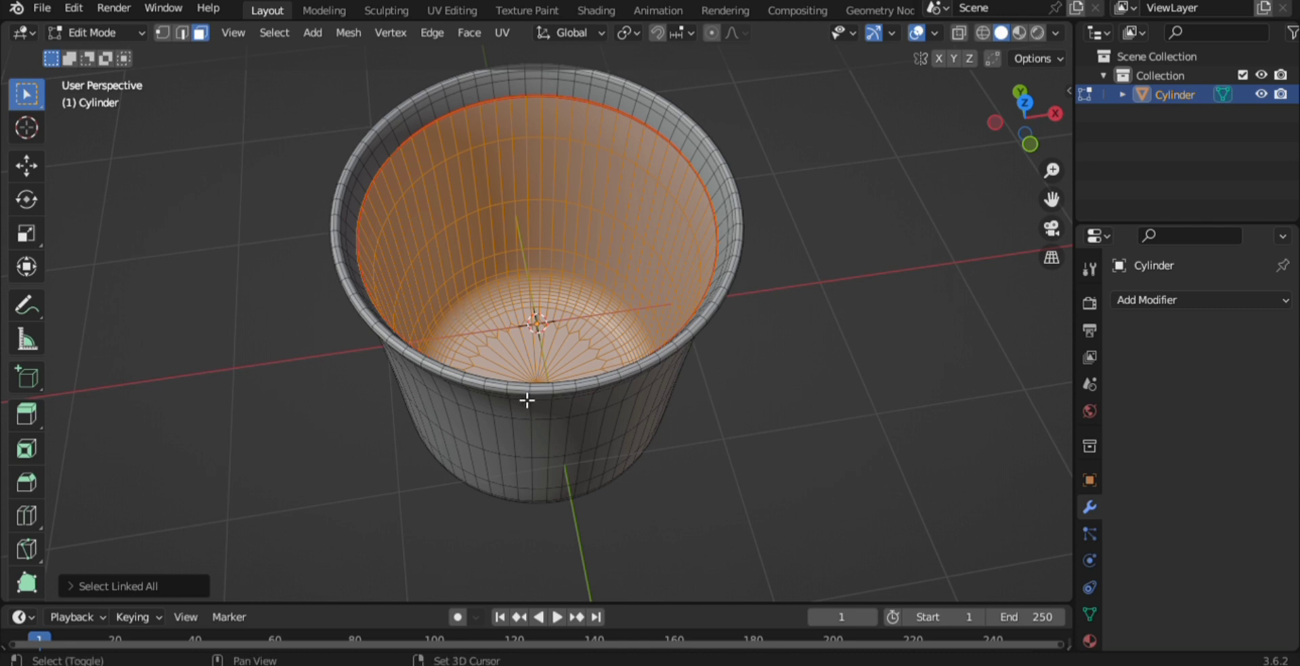
Step: Duplicate the selected interior faces in place and separate the copy into its own object
key("g")
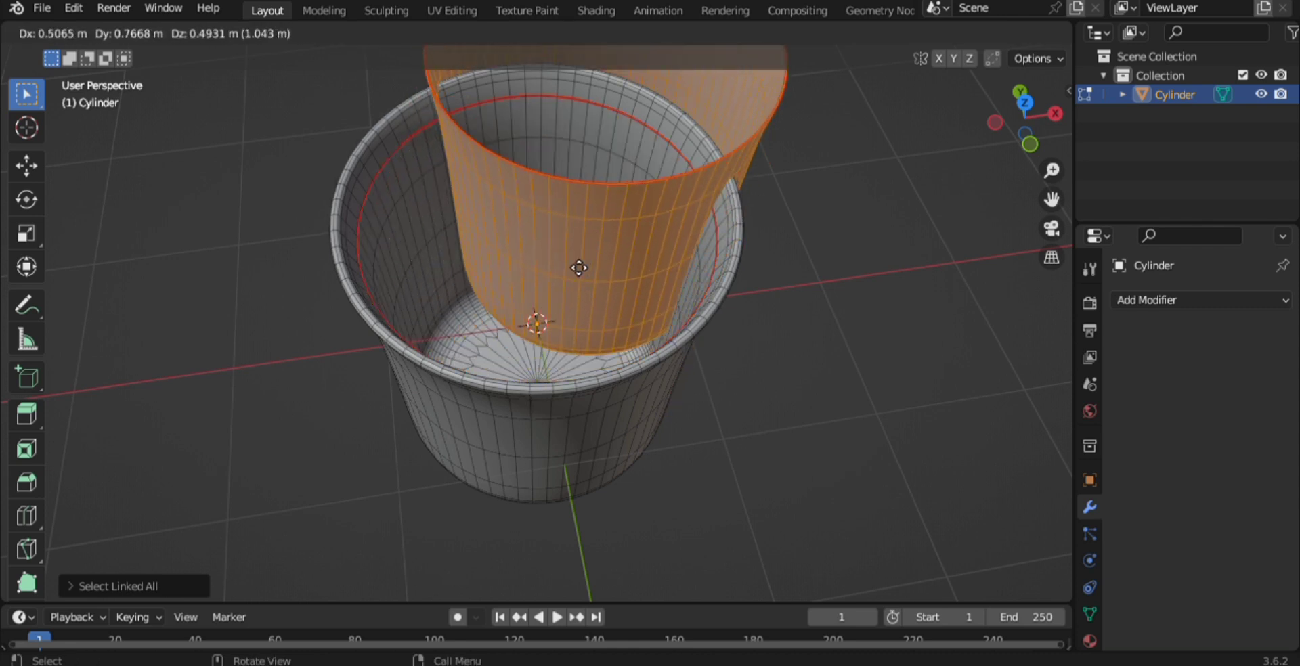
right_click(578, 268)
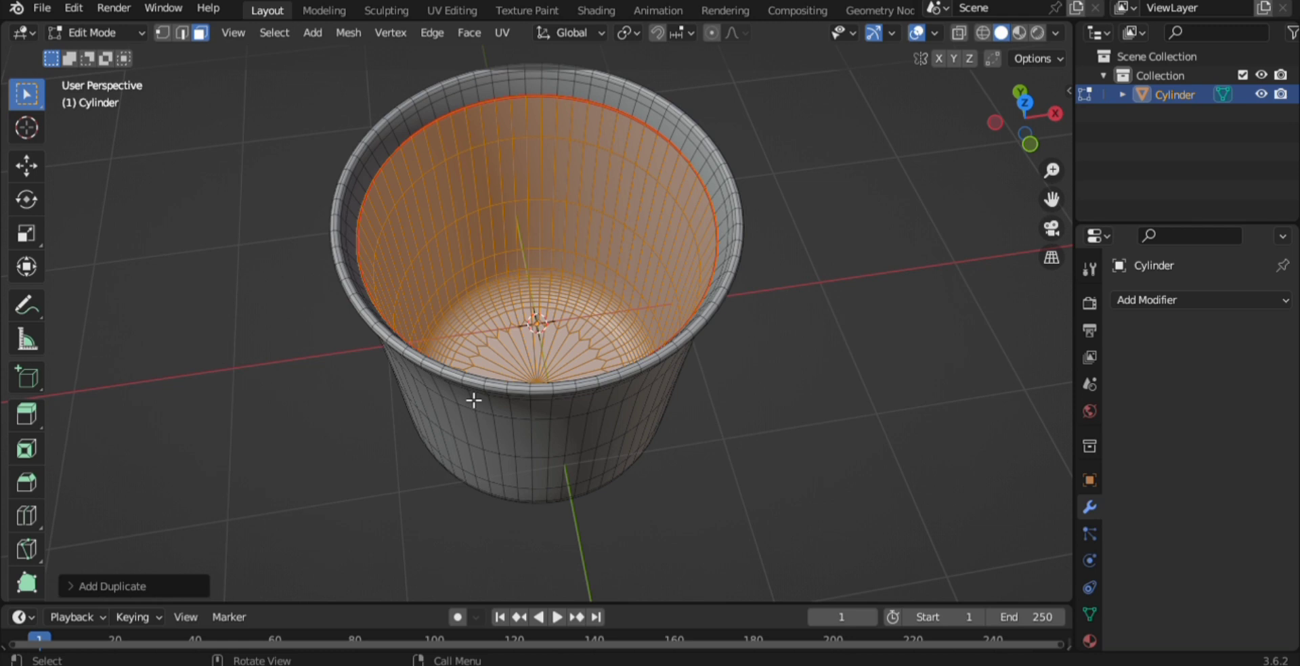
key("p")
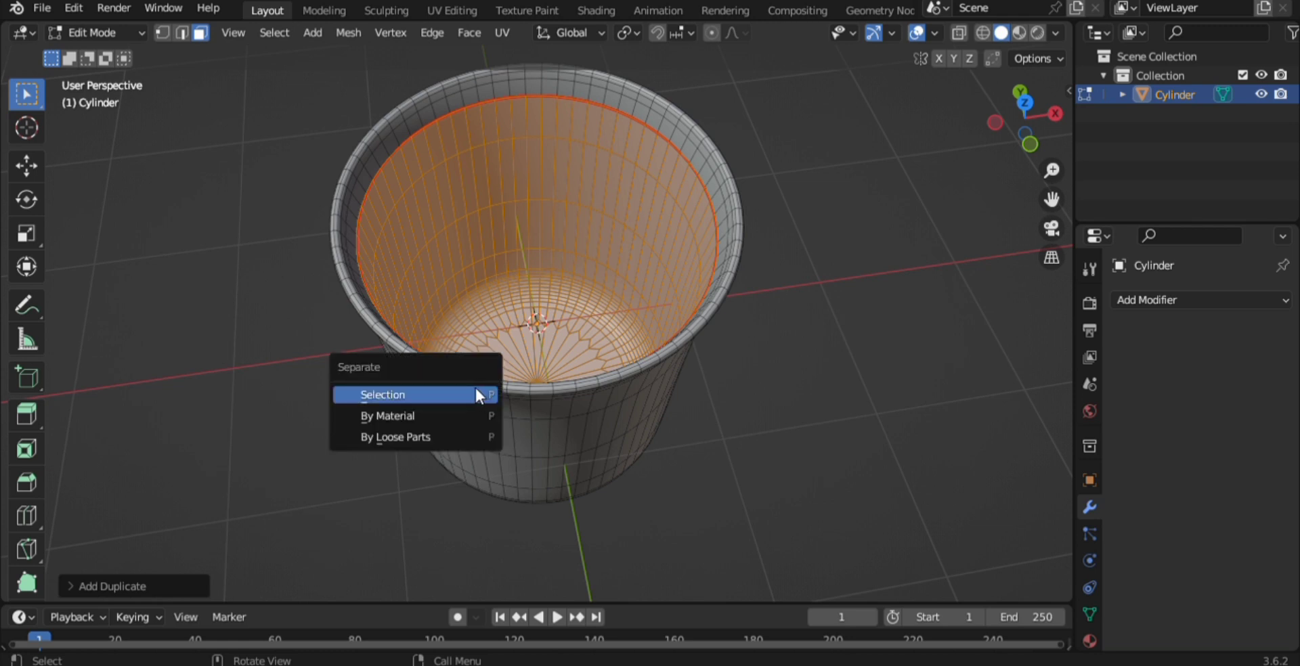
left_click(473, 393)
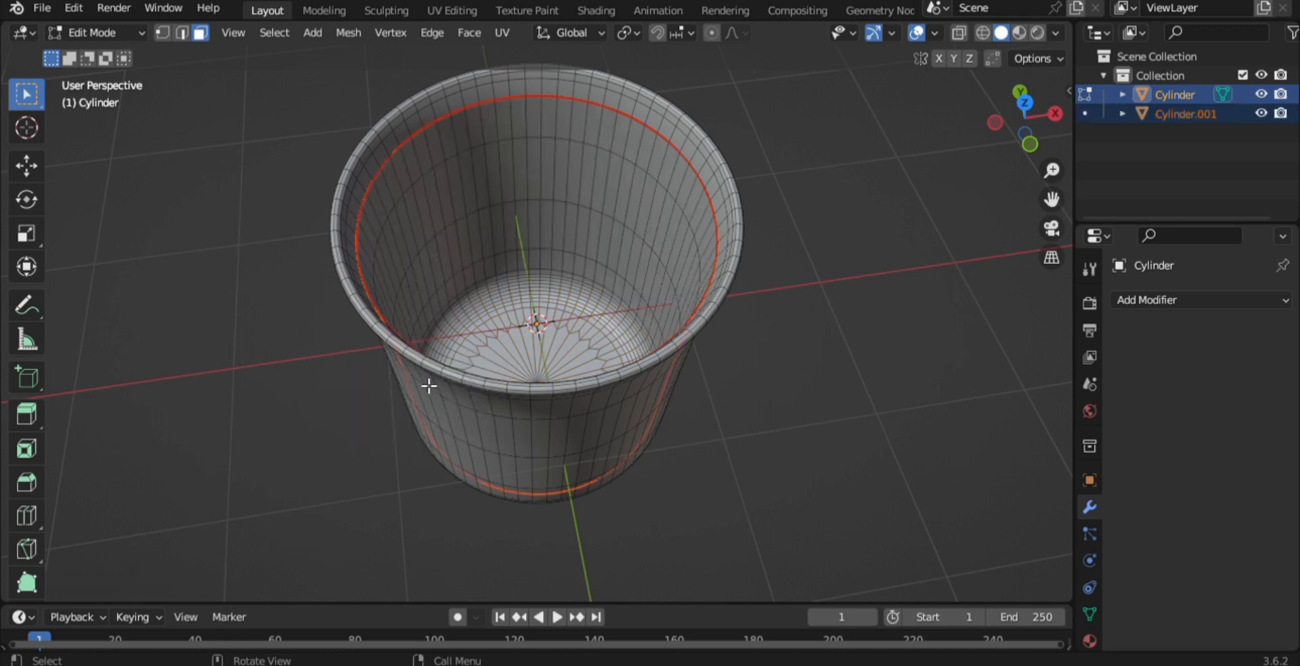
Step: Return to Object Mode and select only the separated interior piece
key("Tab")
left_click(437, 418)
left_click(546, 190)
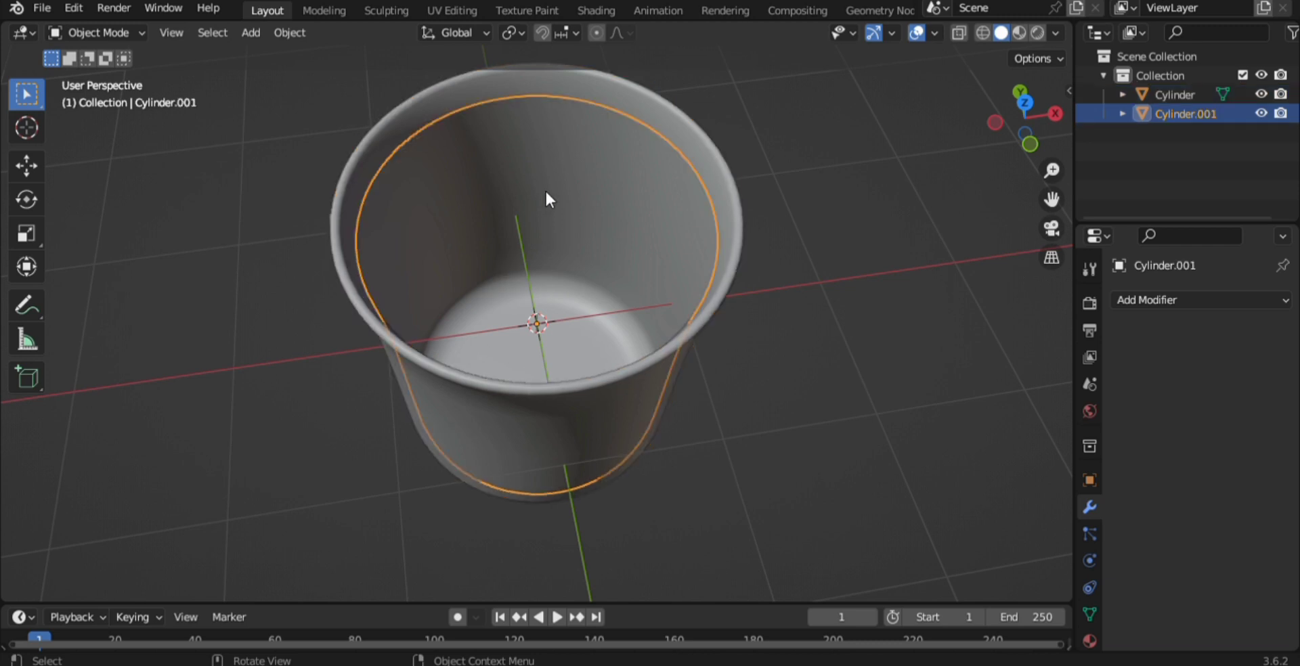
Step: Extrude the open top edge loop of the interior piece inward, scaling it down to form a ring across the opening
key("Tab")
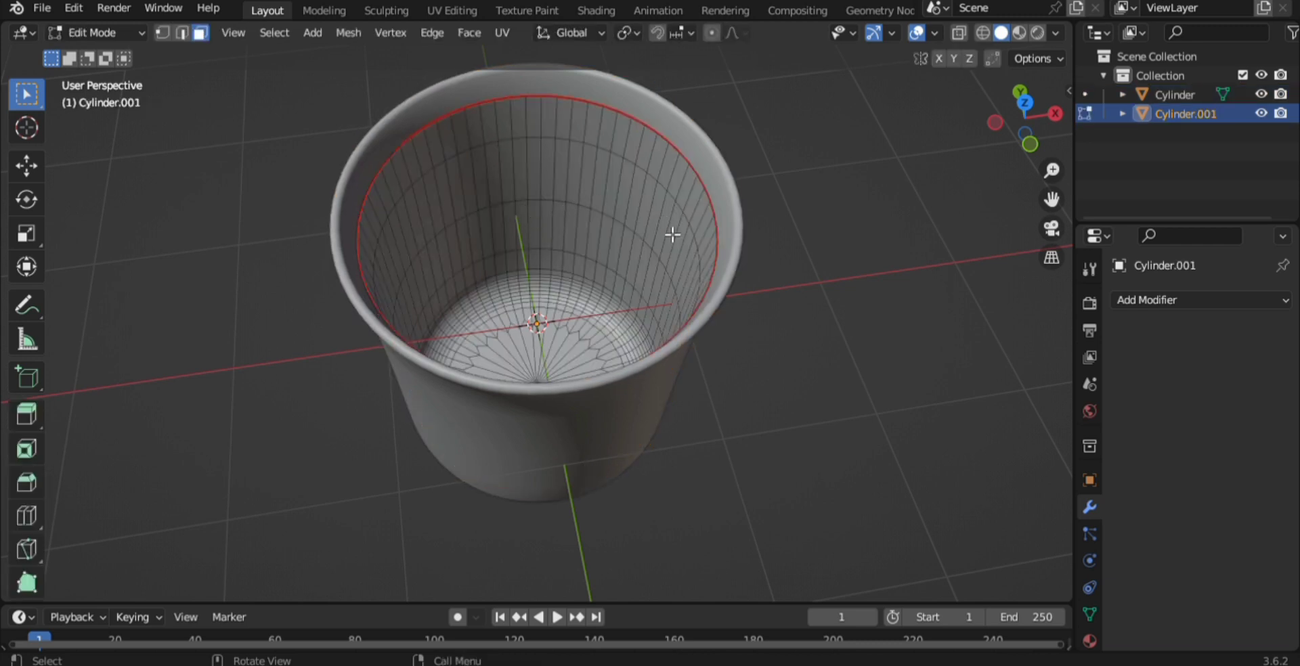
key("2")
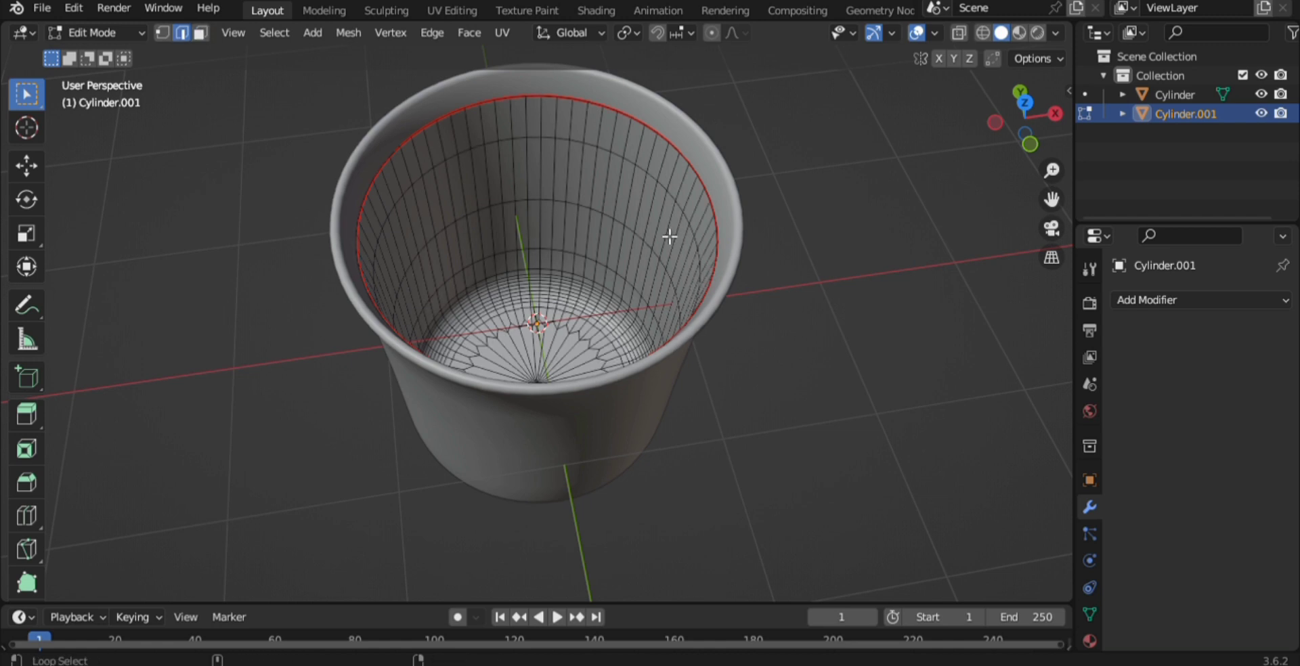
left_click(698, 177, "alt")
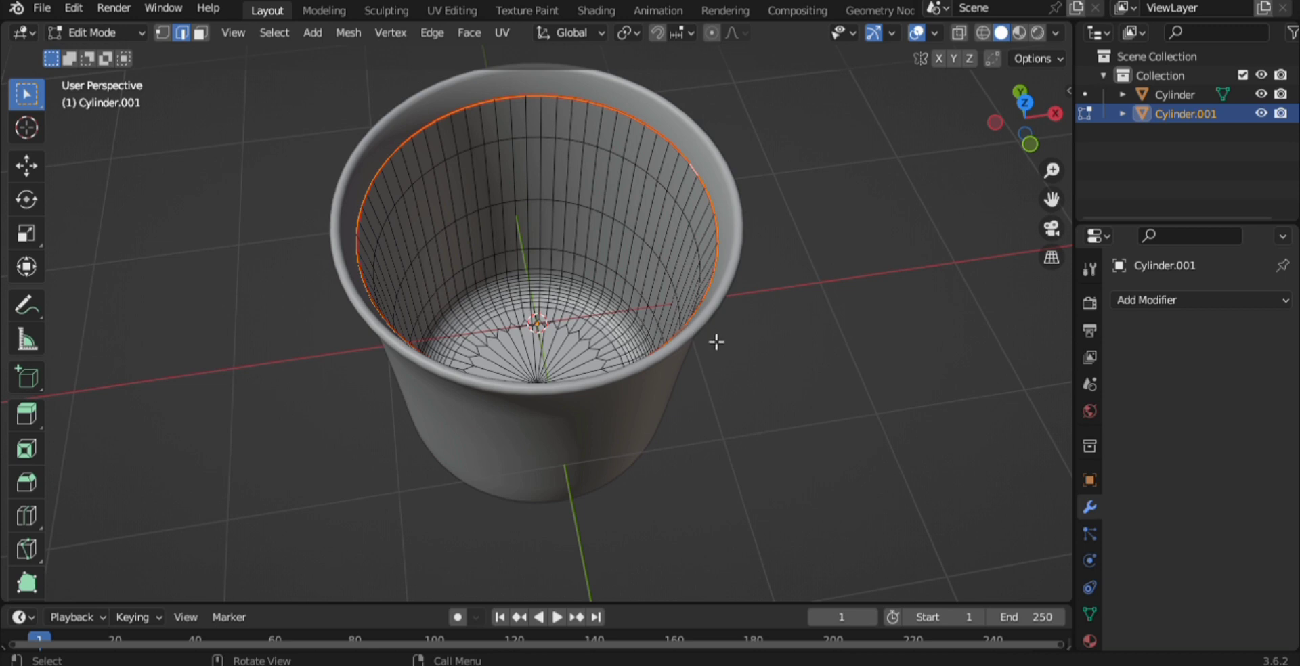
key("e")
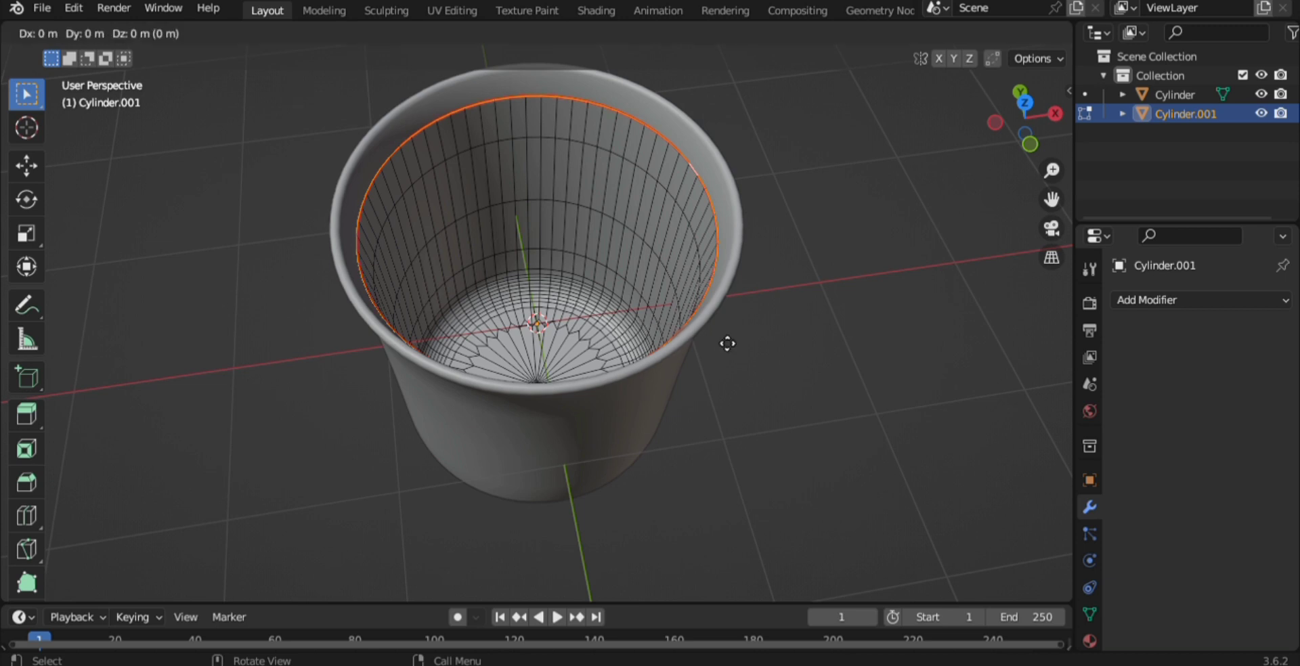
key("s")
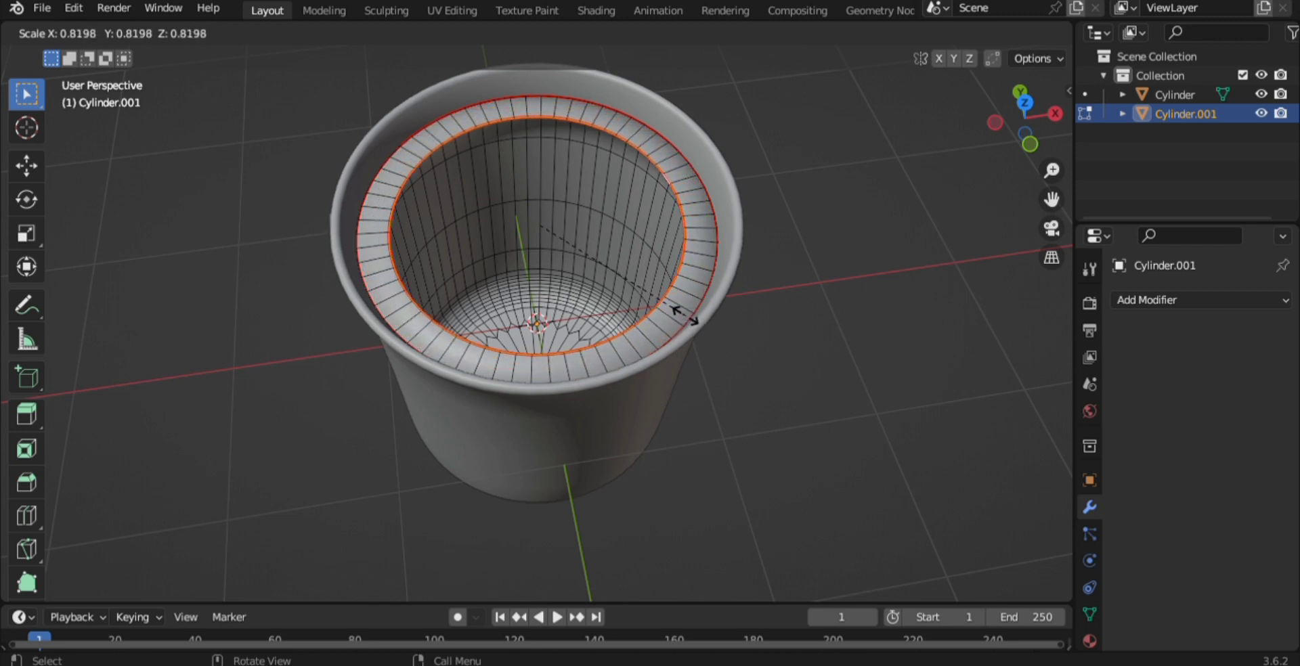
left_click(667, 313)
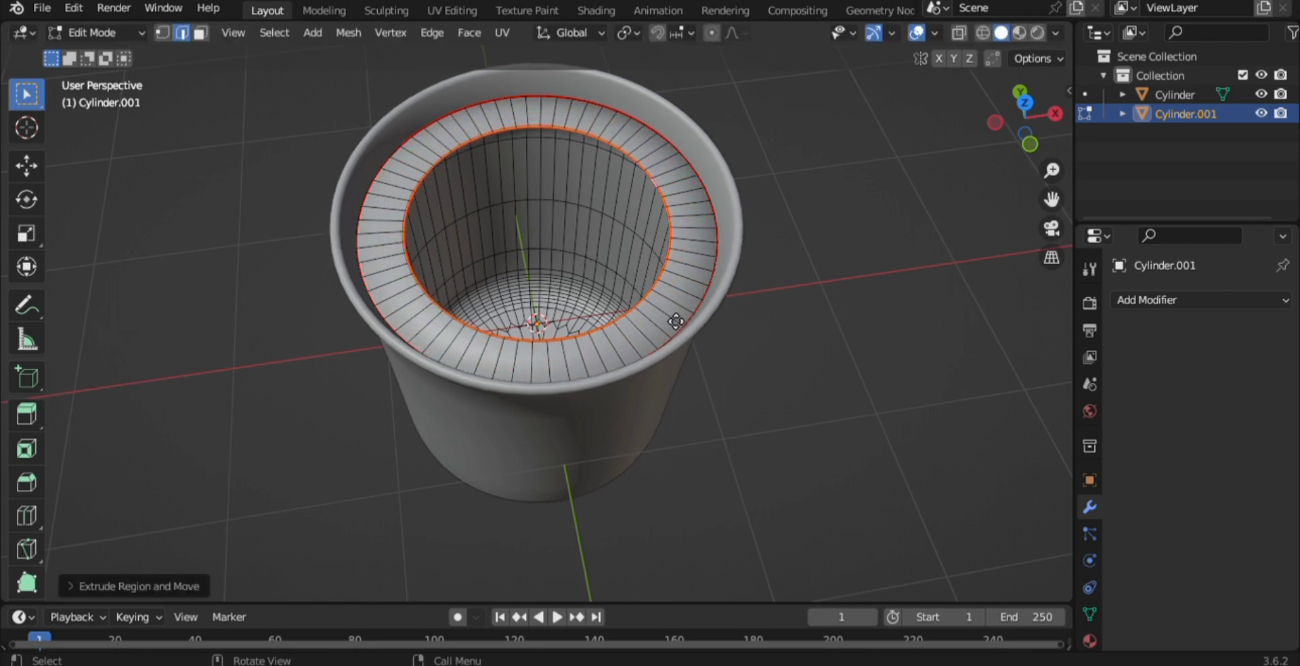
Step: Extrude the inner edge of the ring inward to about half its size and fill the remaining hole with a face
key("e")
key("s")
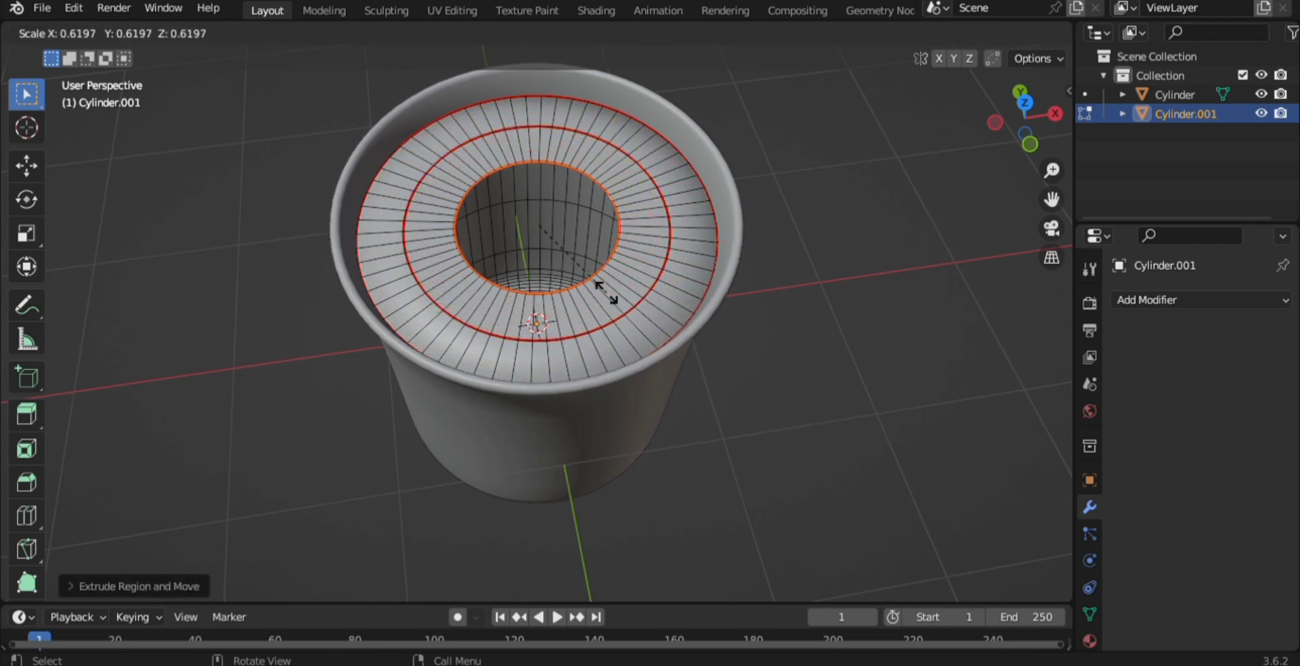
left_click(597, 291)
key("f")
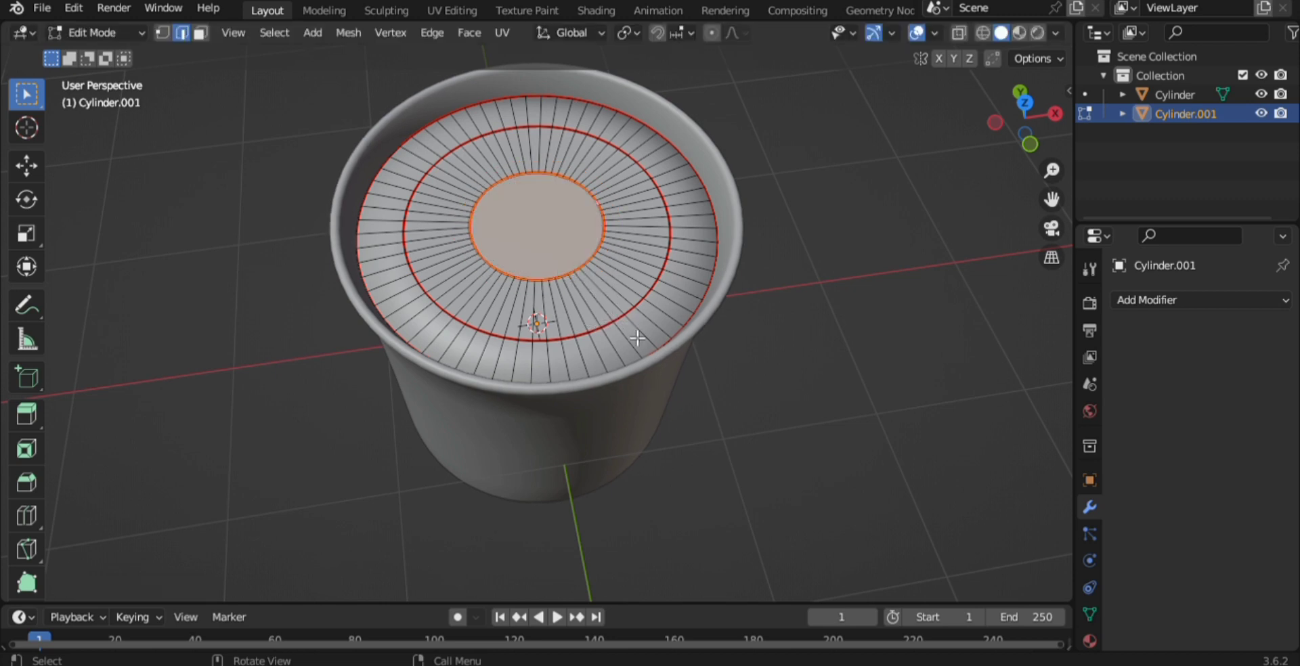
Step: Scale the whole honey mesh down very slightly to leave a thin gap inside the jar walls, and return to Object Mode
key("a")
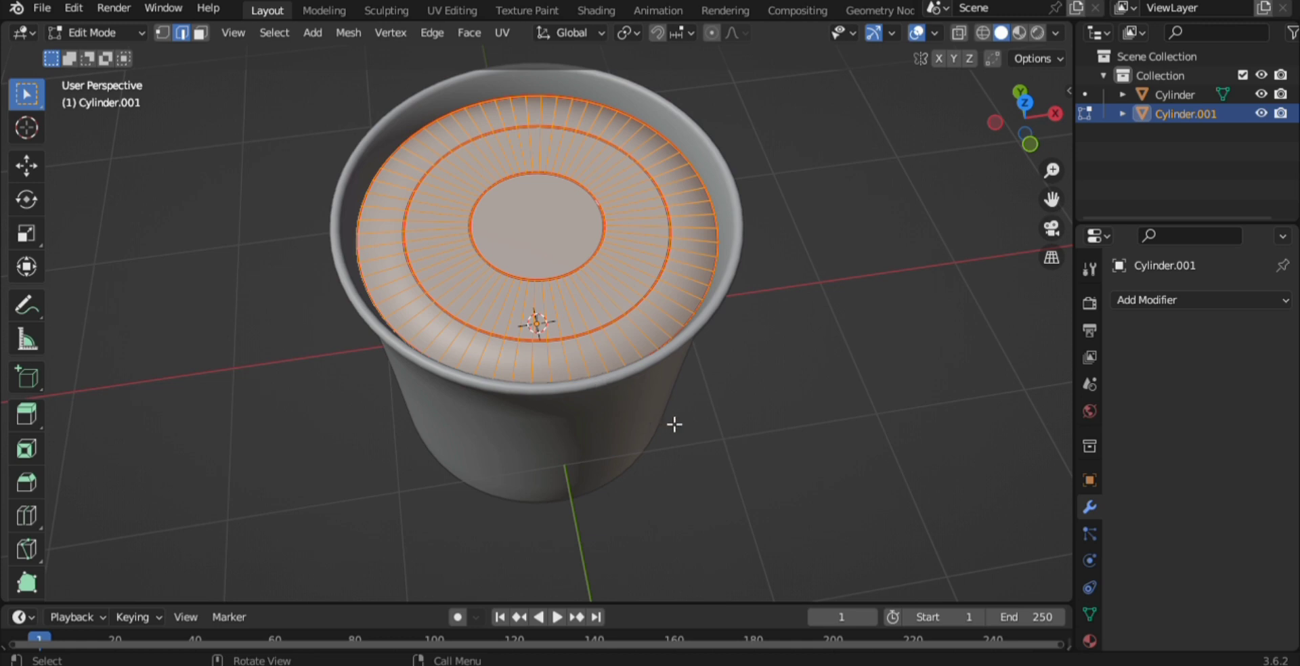
key("s")
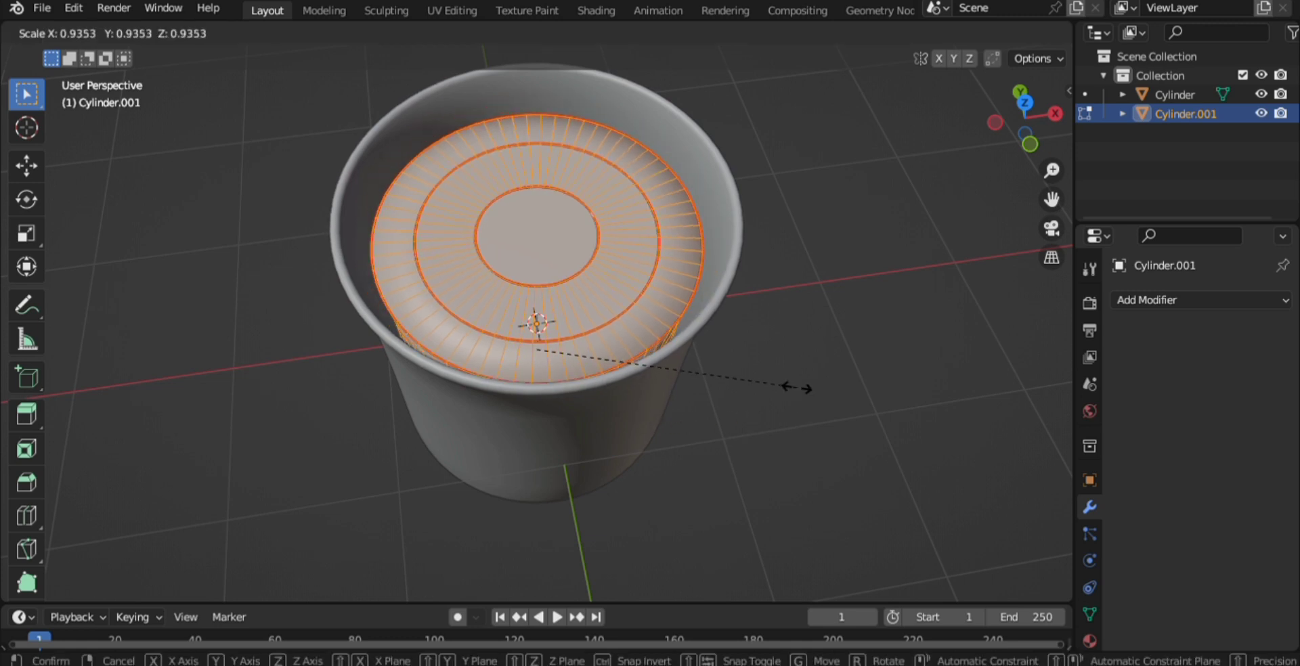
key("Escape")
key("s")
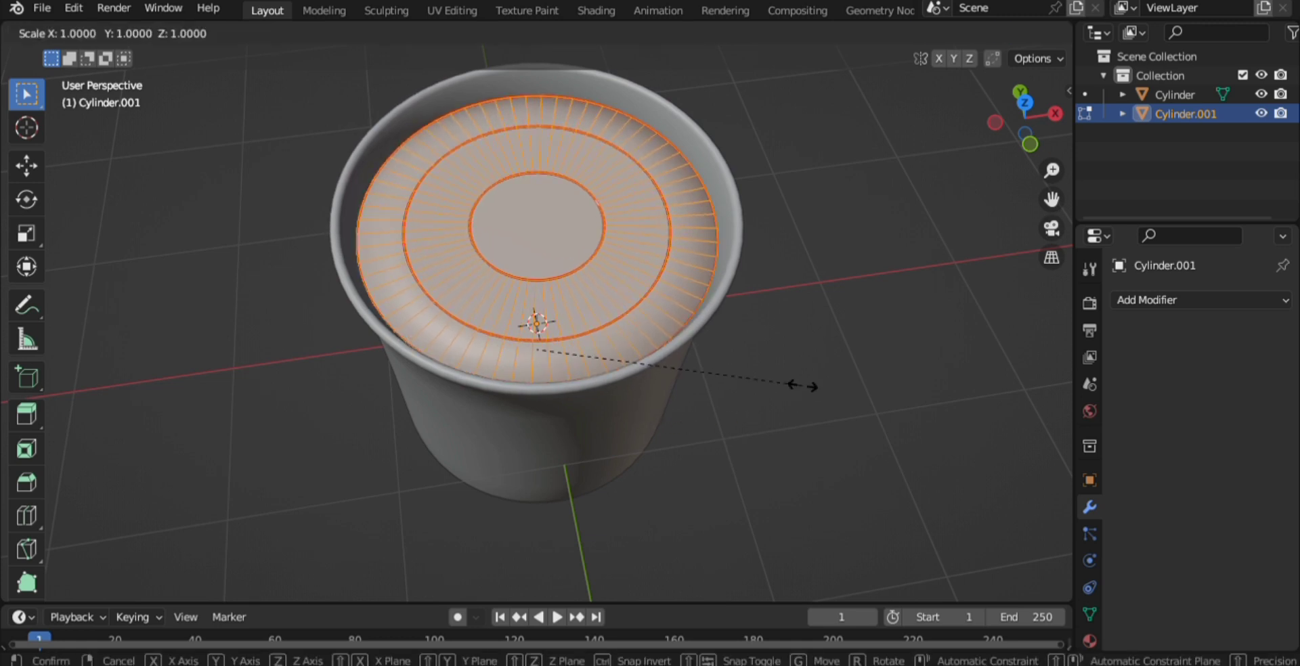
left_click(805, 385)
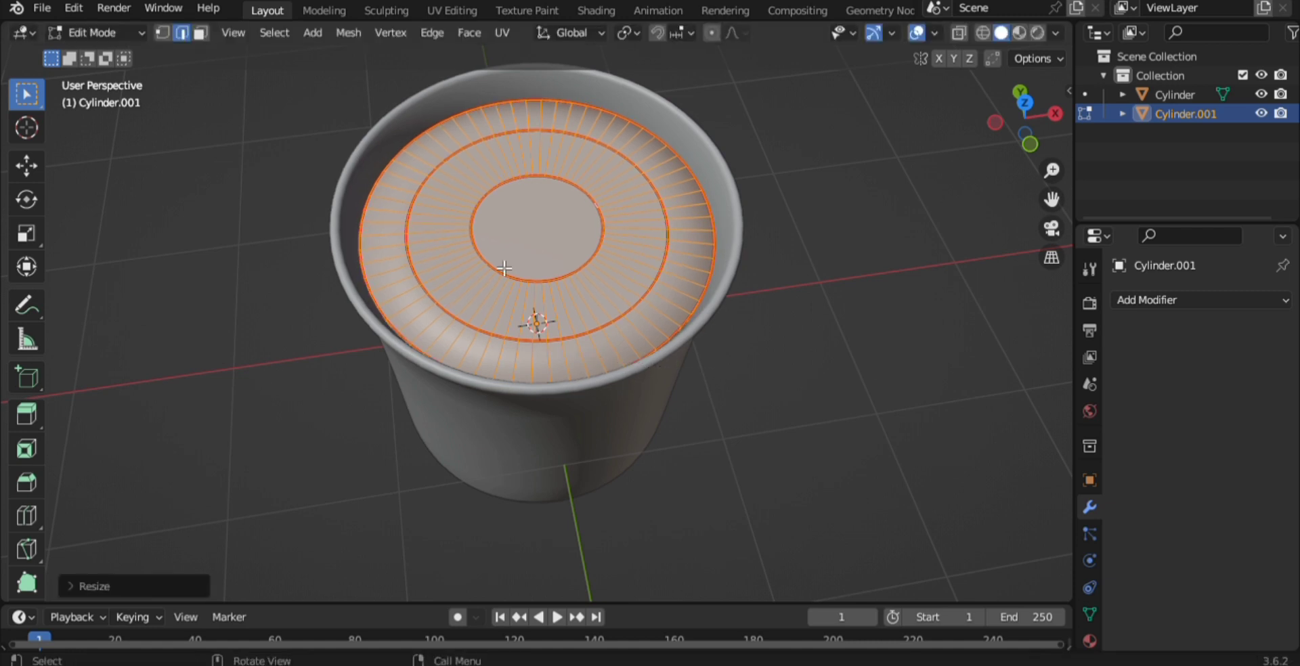
key("Tab")
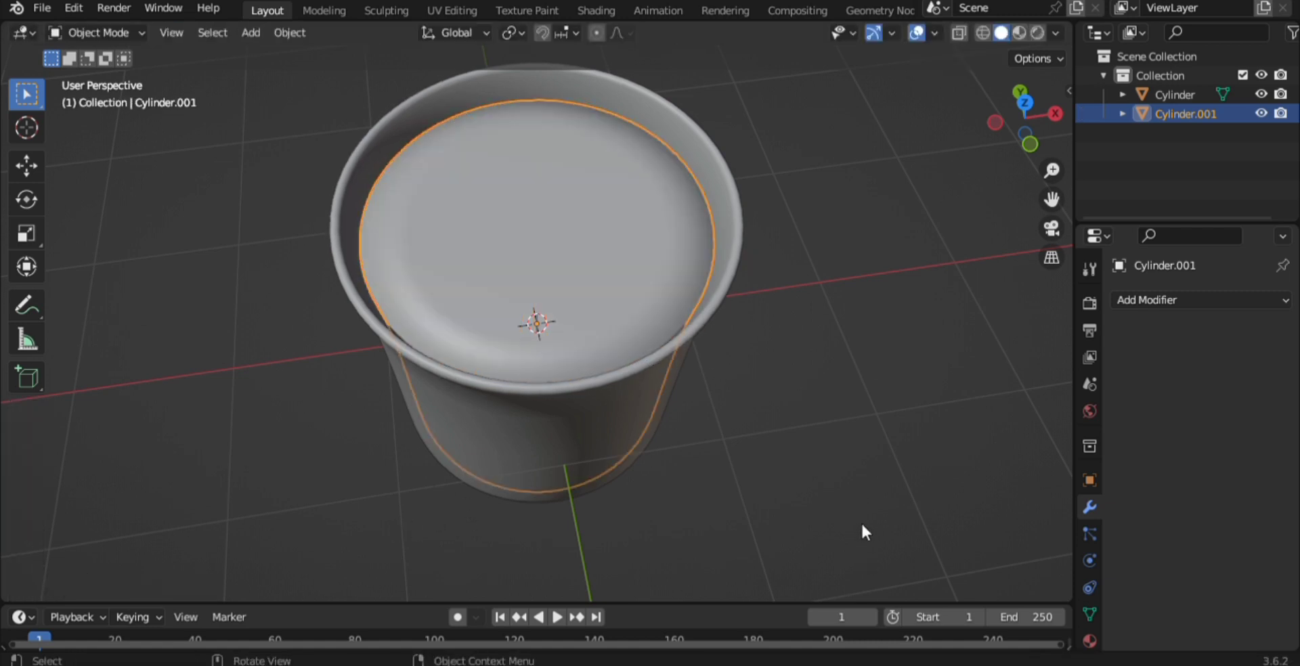
left_click(679, 437)
Step: Raise the jar and honey together along Z in front view until the jar's base rests at ground level
middle_click_drag(679, 437, 423, 406)
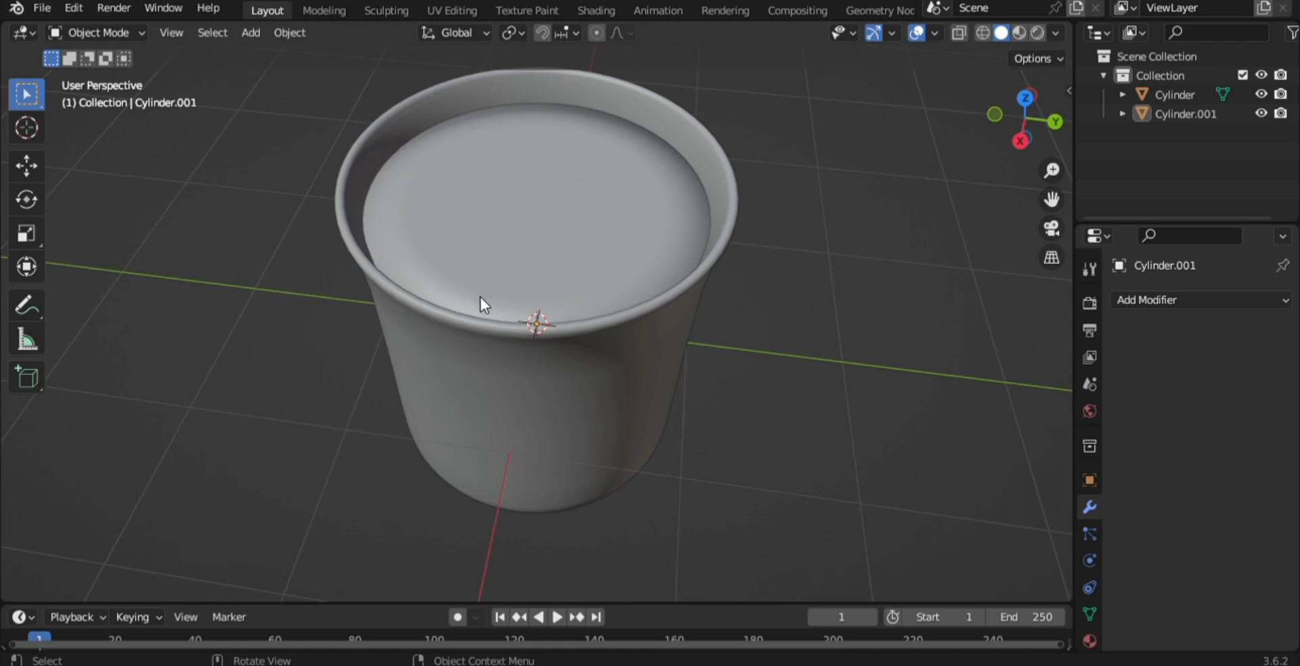
key("grave")
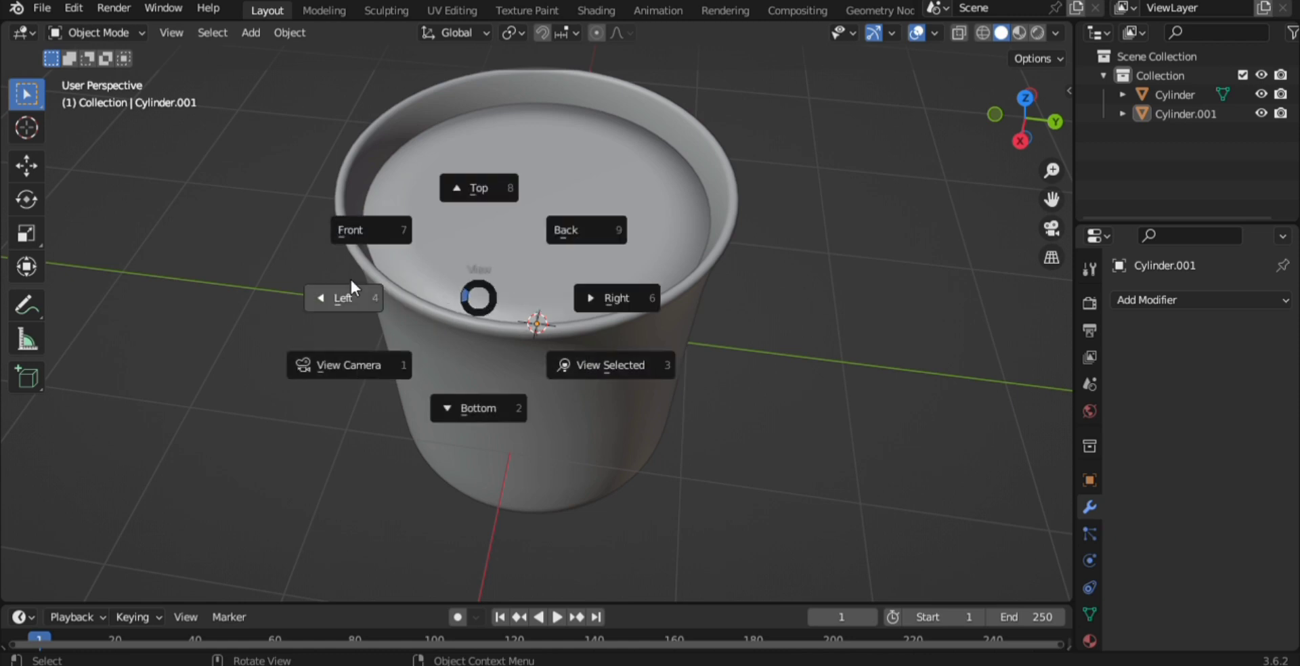
left_click(358, 230)
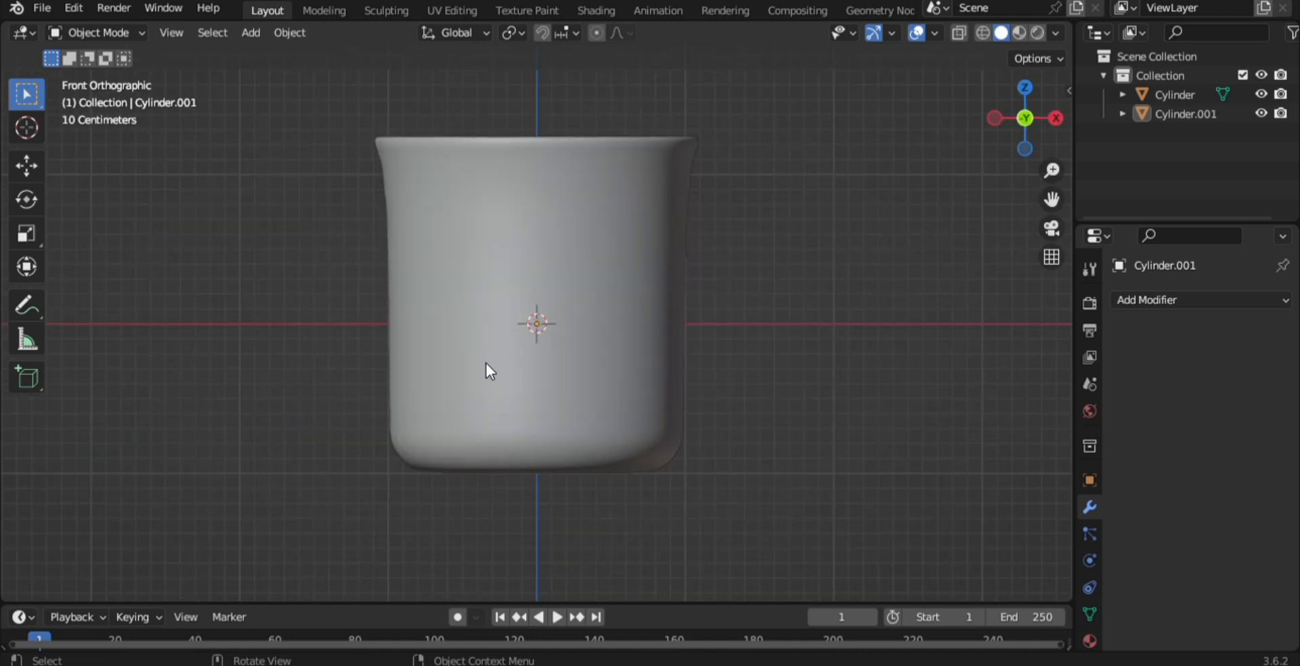
key("a")
key("g")
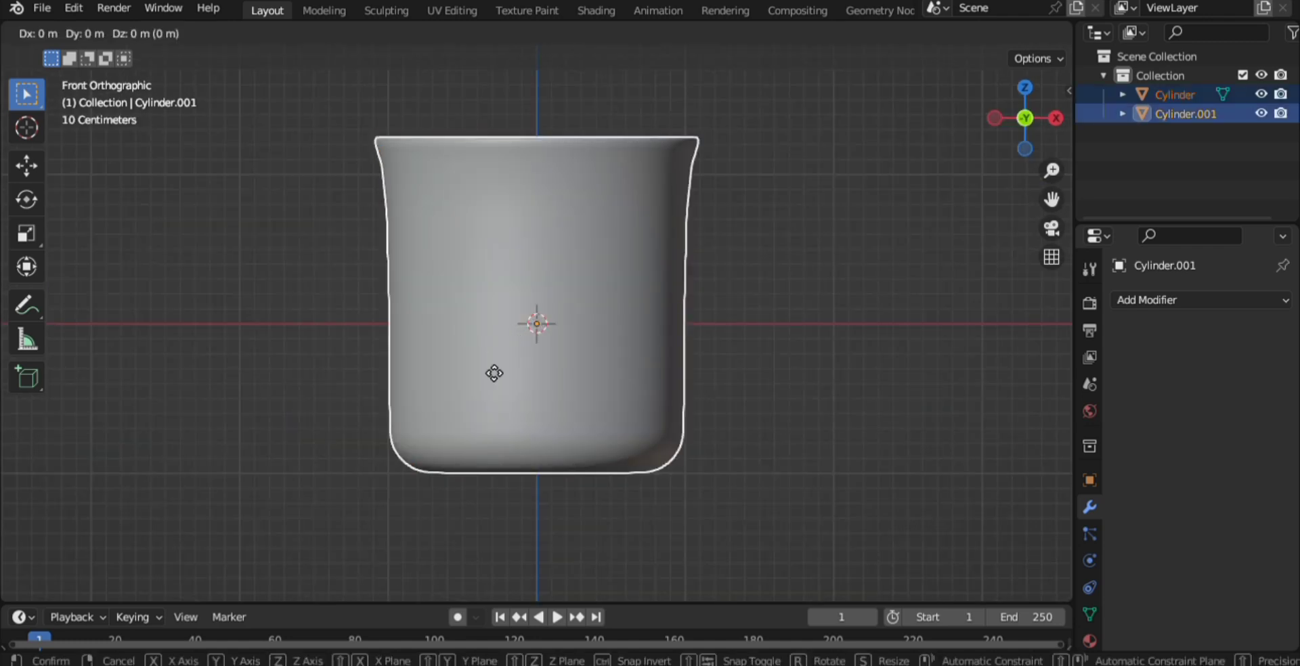
key("z")
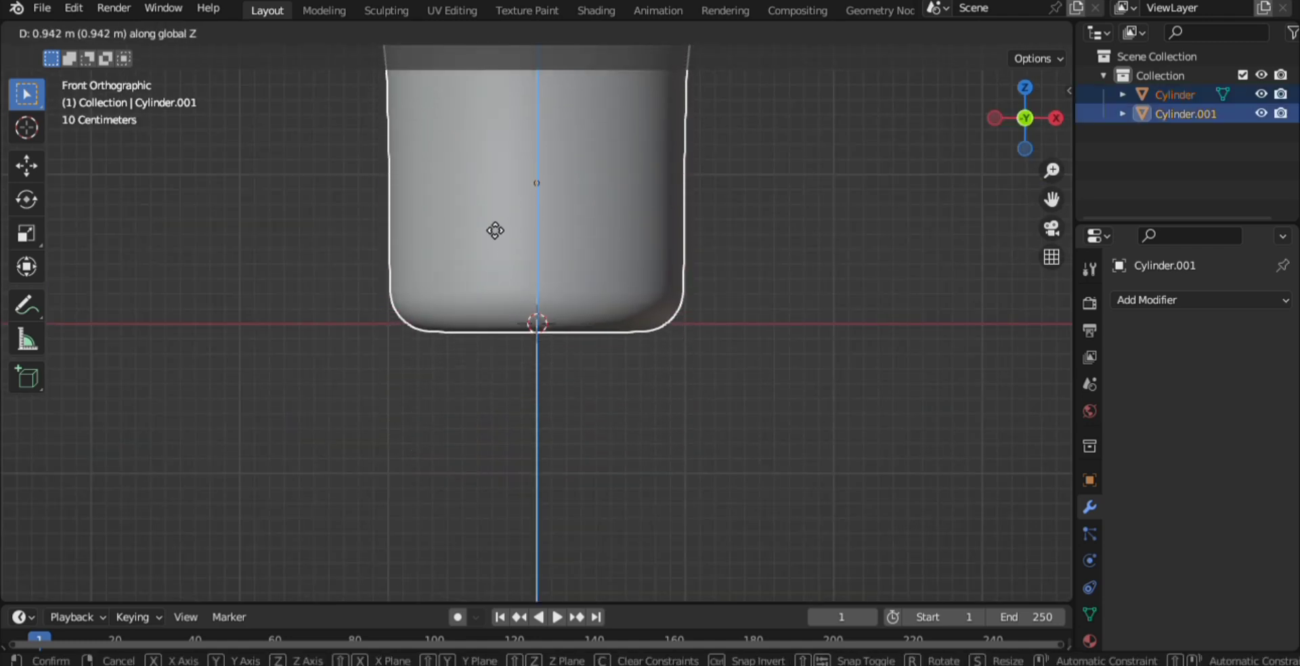
left_click(487, 227)
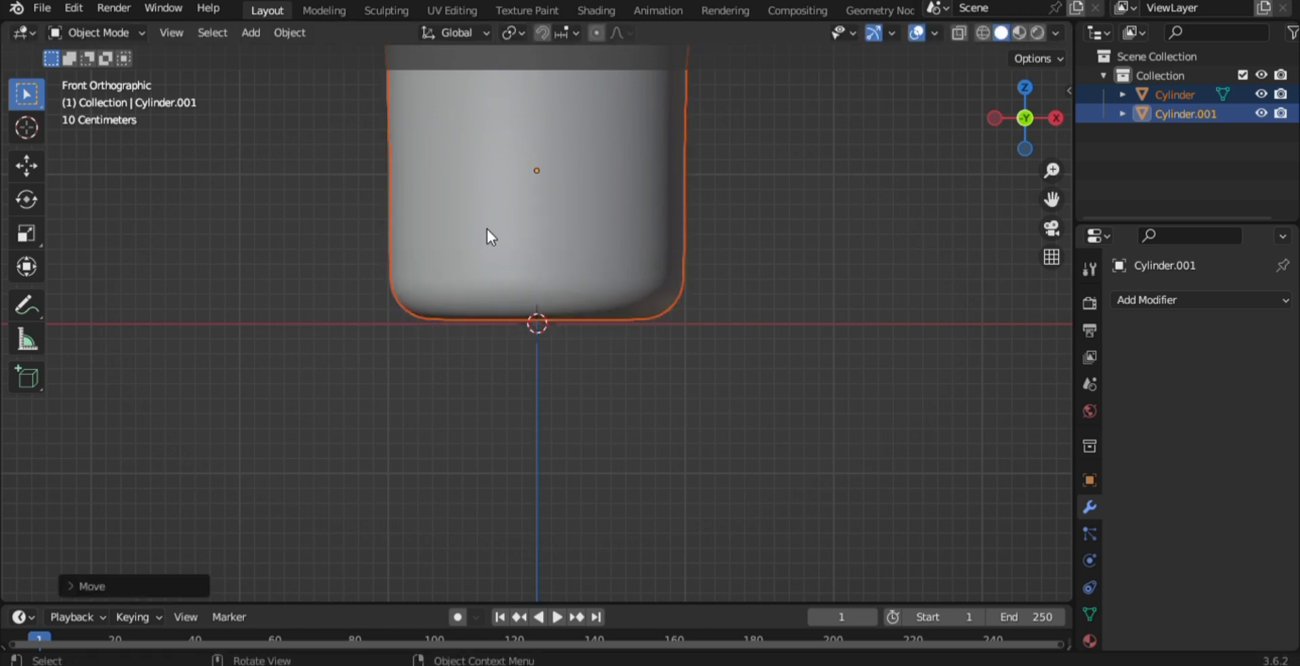
scroll(488, 339, "down", 2)
key("KP_5")
middle_click_drag(496, 355, 514, 467)
left_click(693, 413)
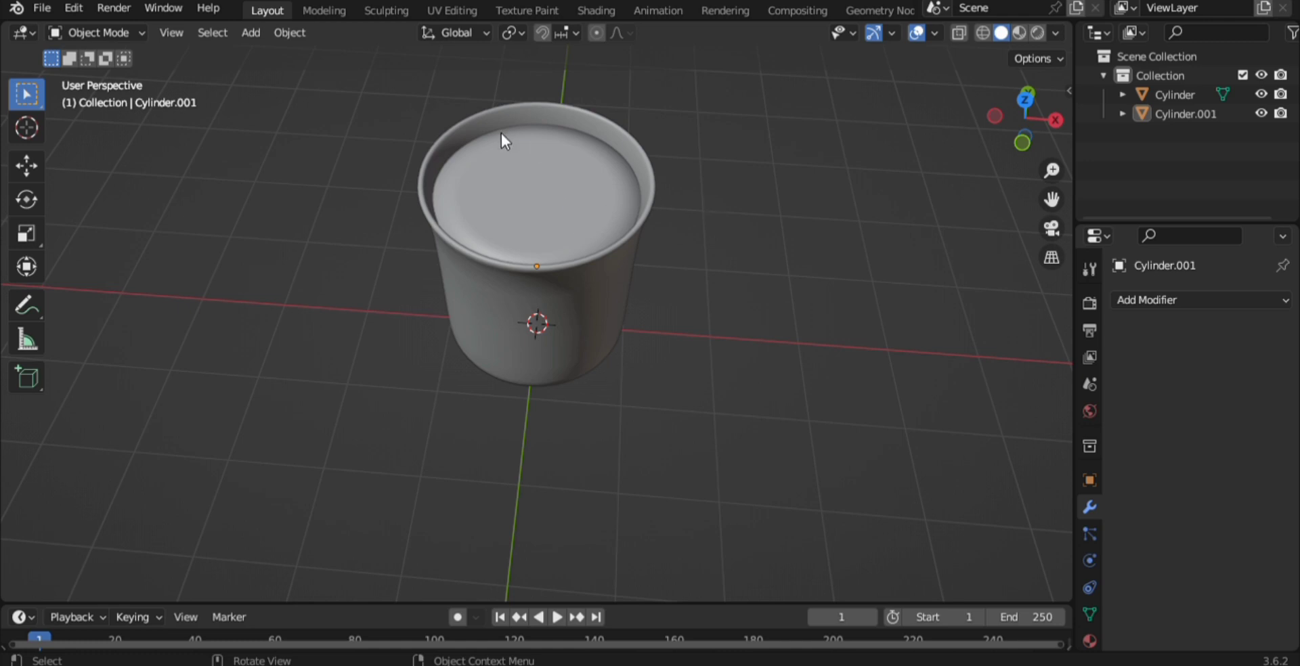
Step: Scale the whole honey mesh along Z to roughly three quarters of its height, working in front wireframe view
key("a")
left_click(539, 218)
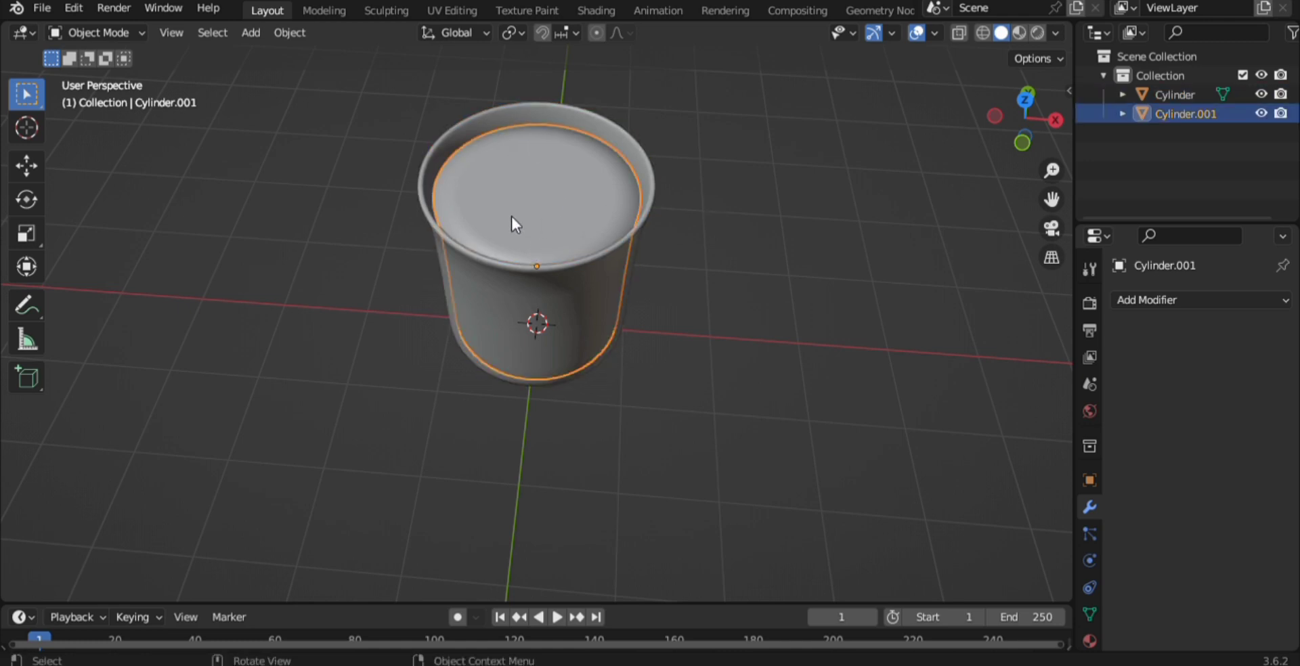
key("Tab")
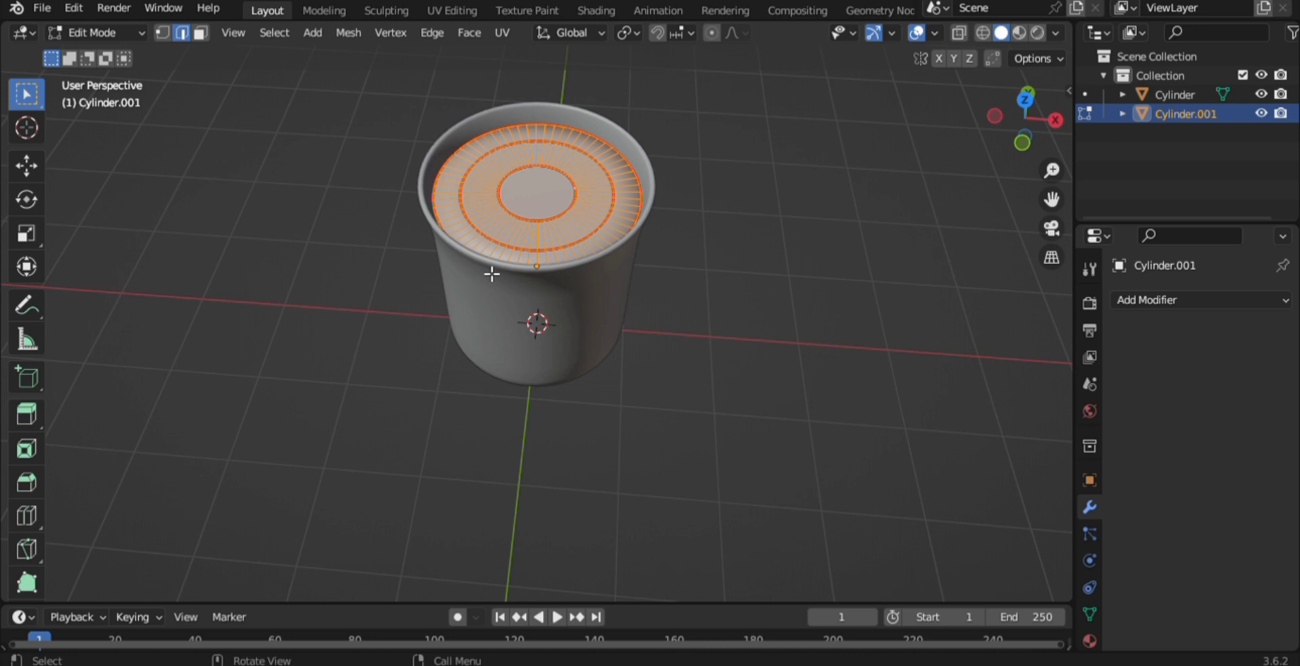
key("z")
key("4")
key("KP_1")
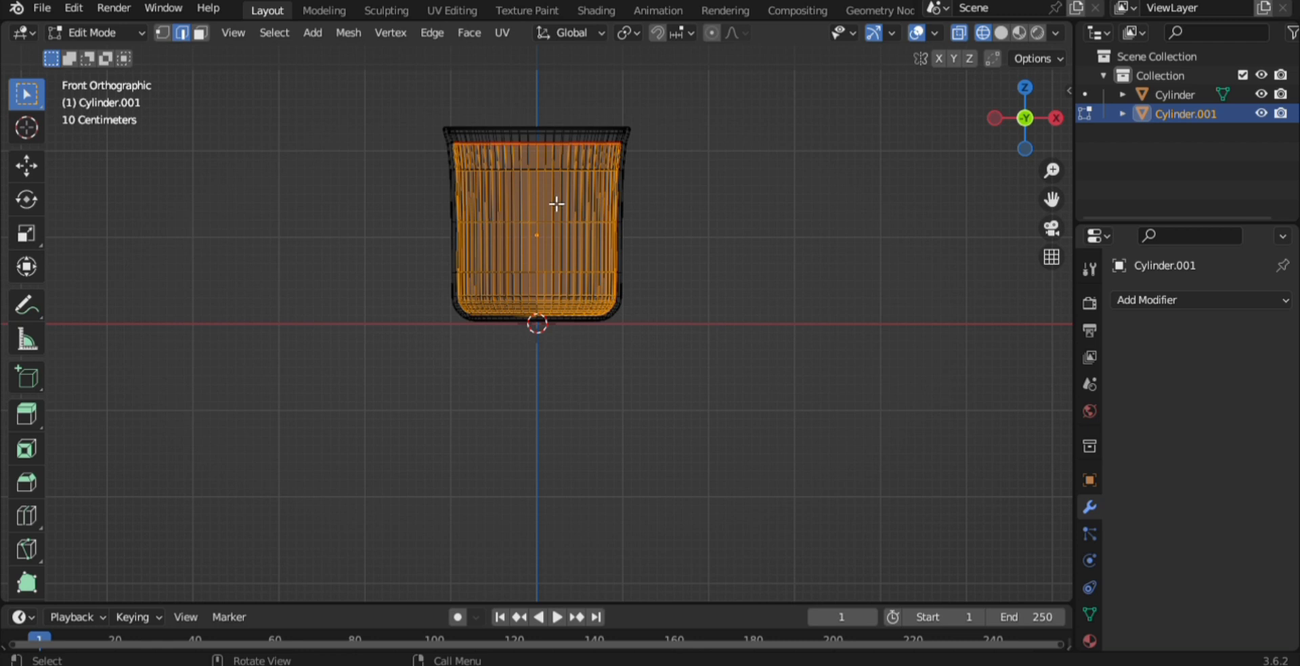
key("s")
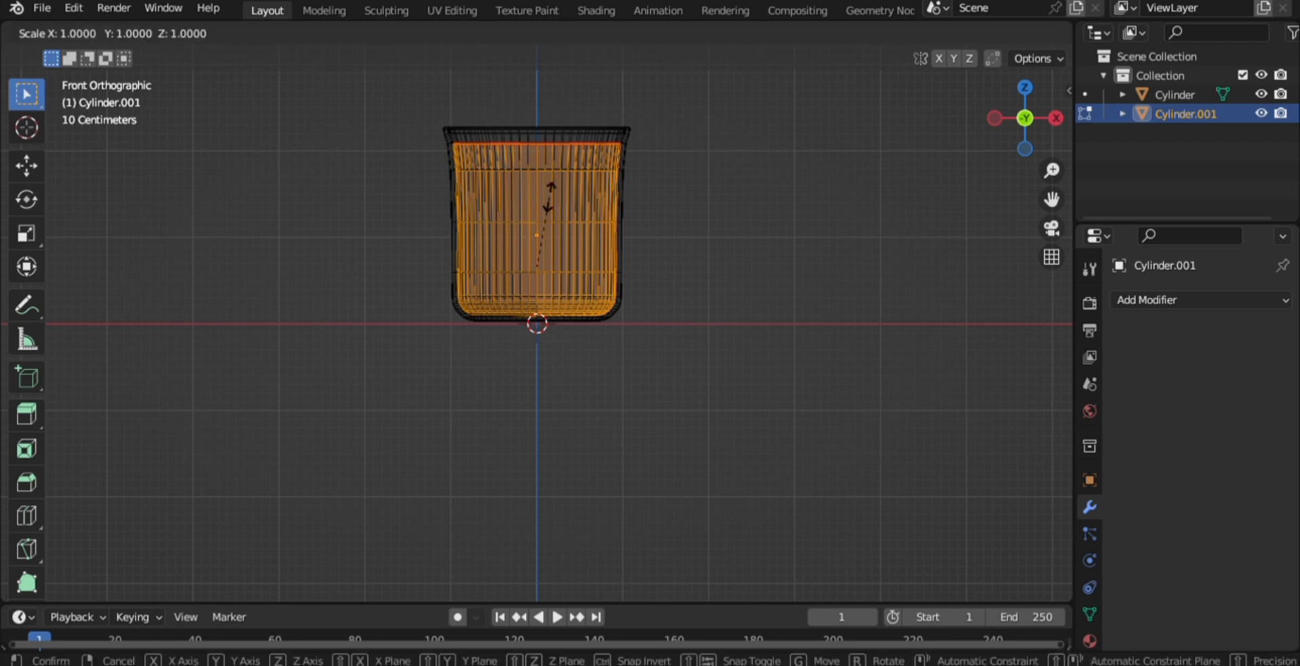
key("z")
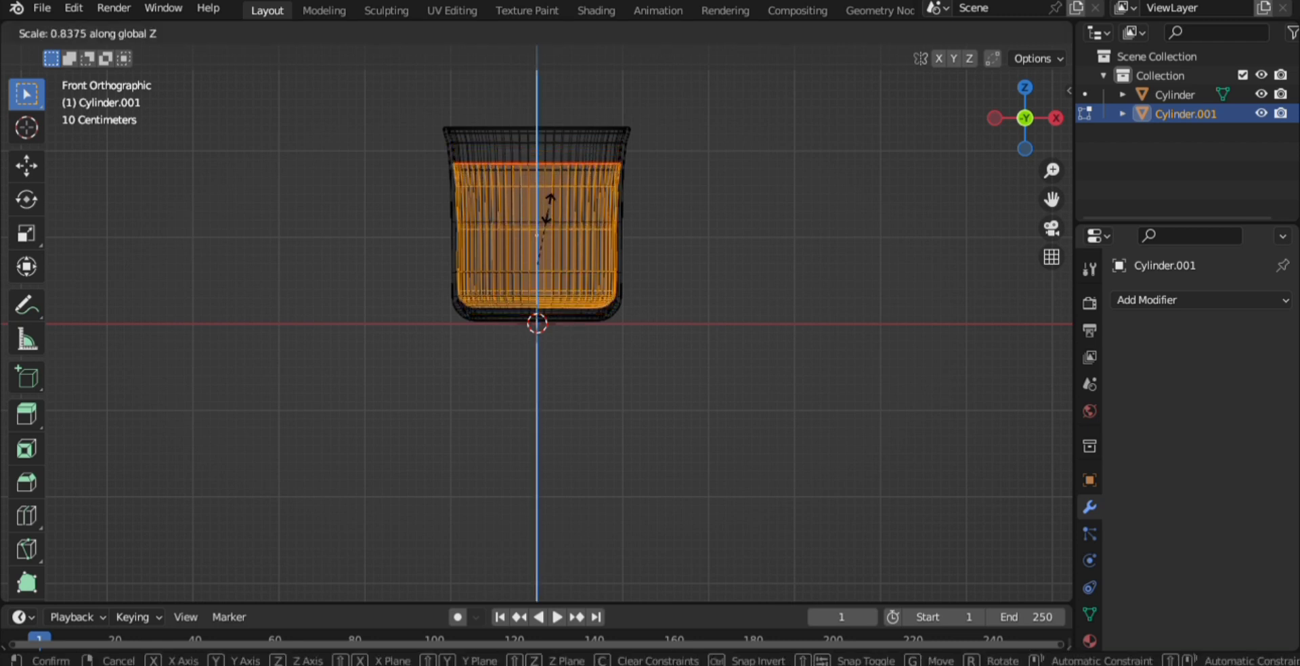
left_click(554, 224)
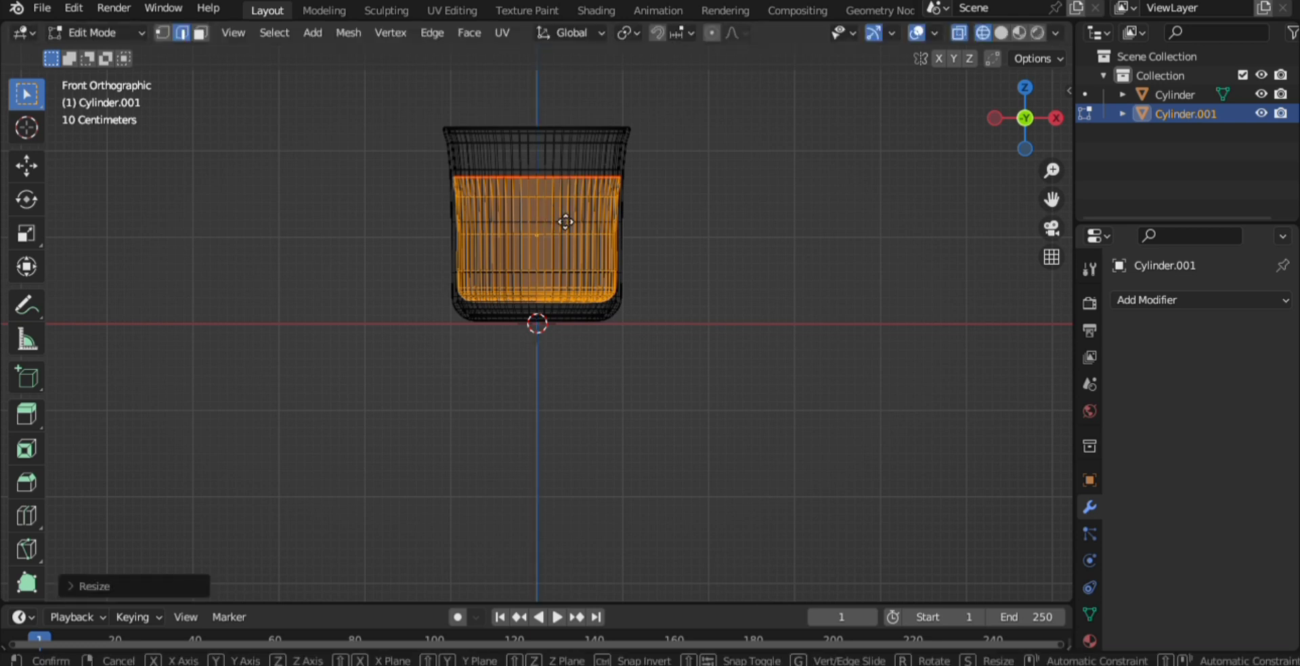
Step: Lower the honey mesh about 0.12 m along Z onto the jar's inner floor, and return to solid shading and Object Mode
key("g")
key("z")
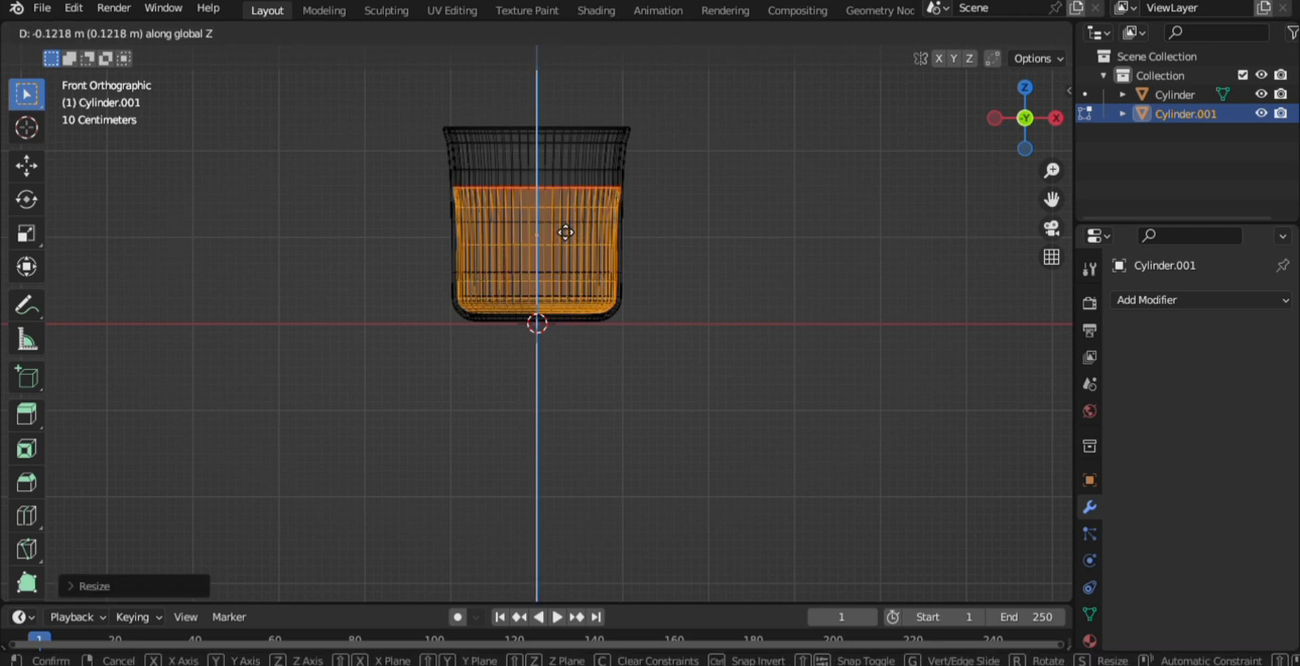
left_click(564, 230)
key("z")
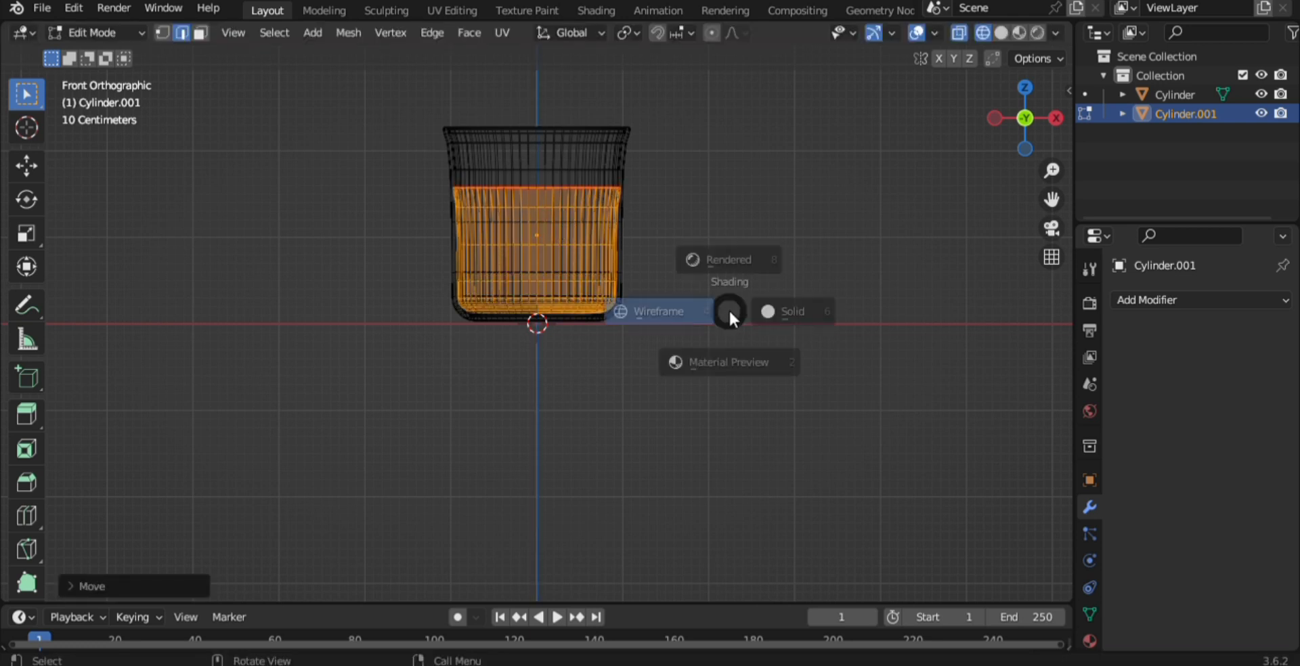
key("6")
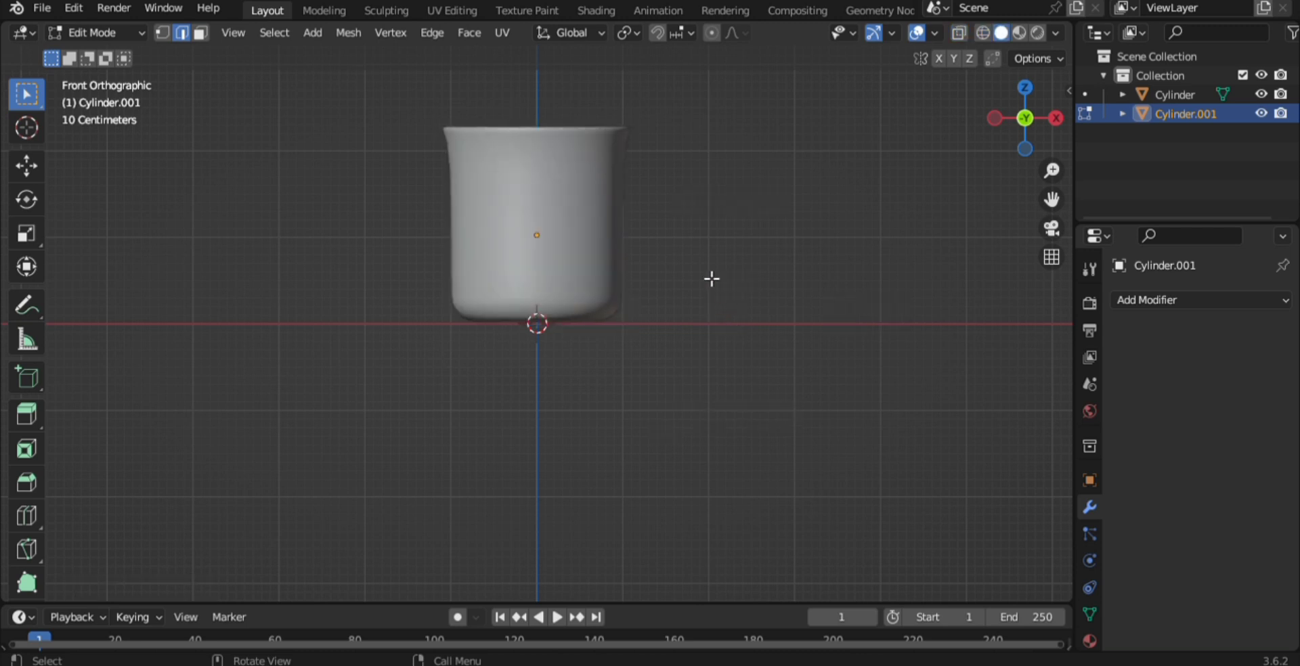
middle_click_drag(712, 278, 700, 415)
key("Tab")
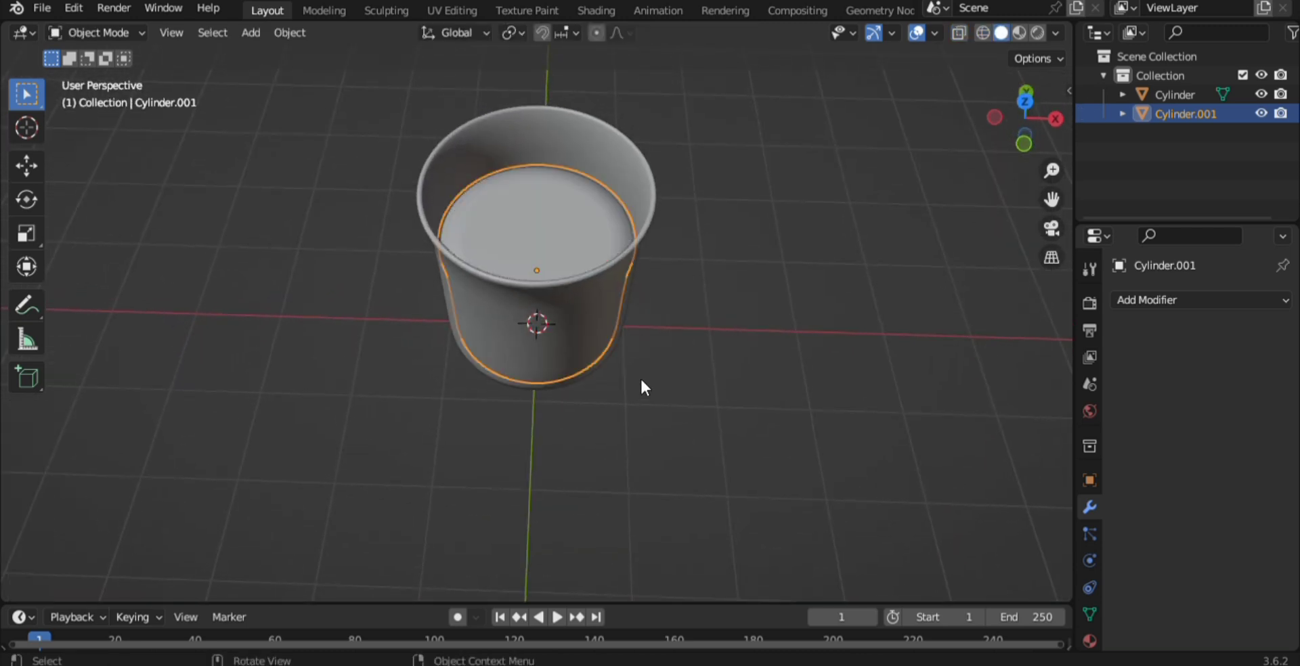
left_click(713, 310)
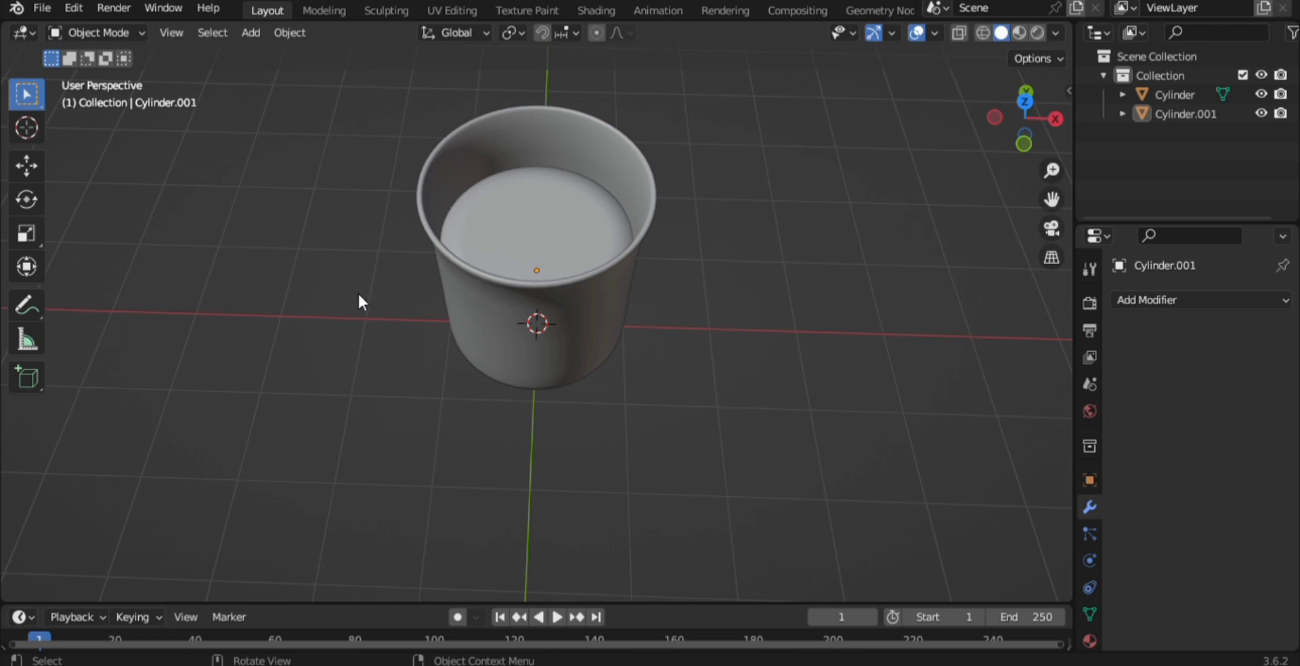
Step: Add a new mesh cylinder at the world origin while in front view
scroll(359, 298, "down", 3)
key("grave")
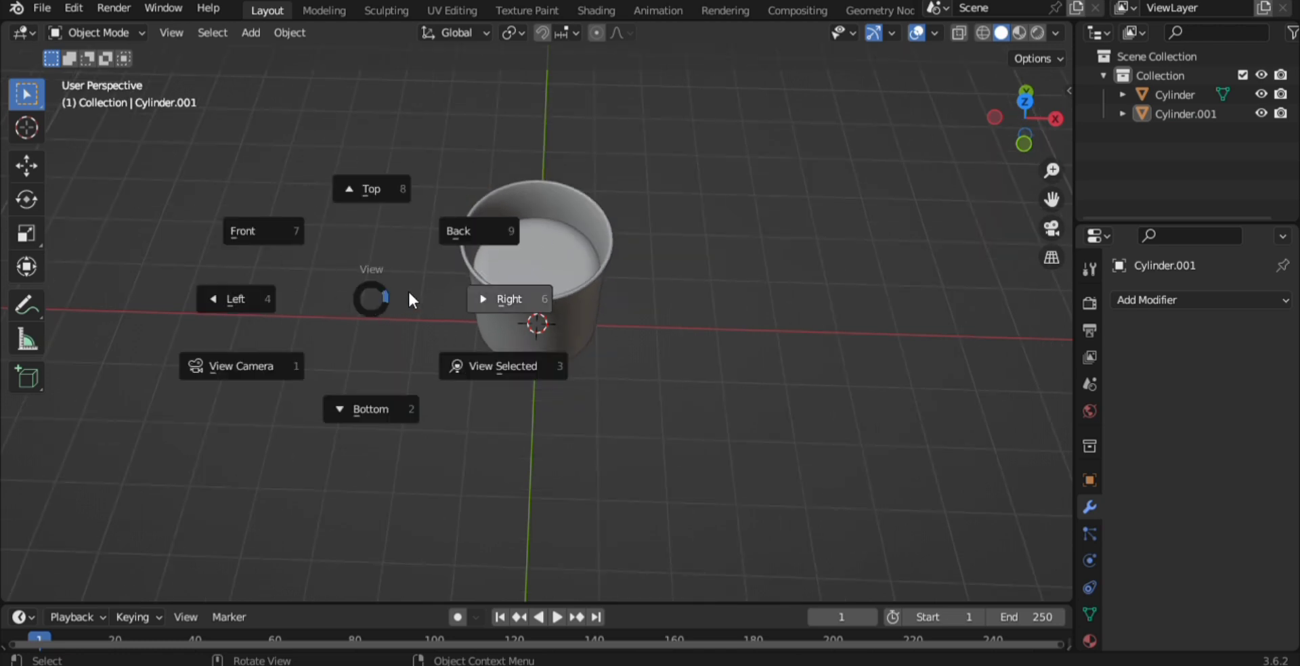
left_click(279, 232)
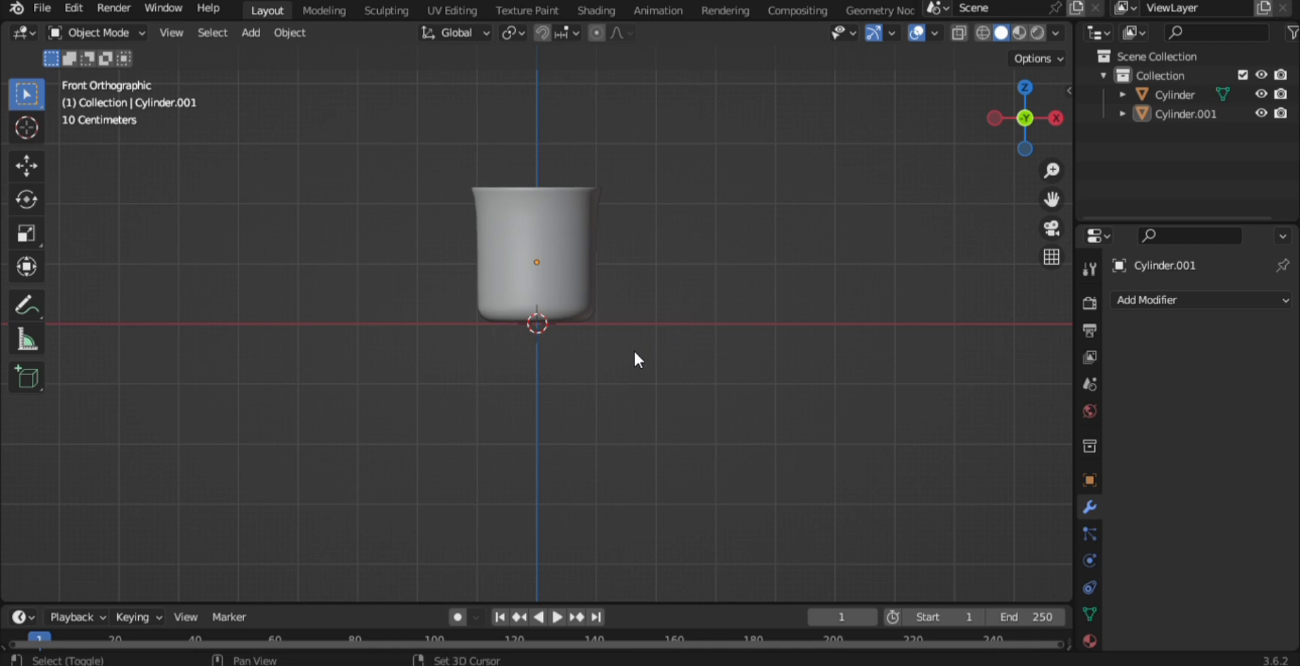
key("shift+a")
mouse_move(614, 293)
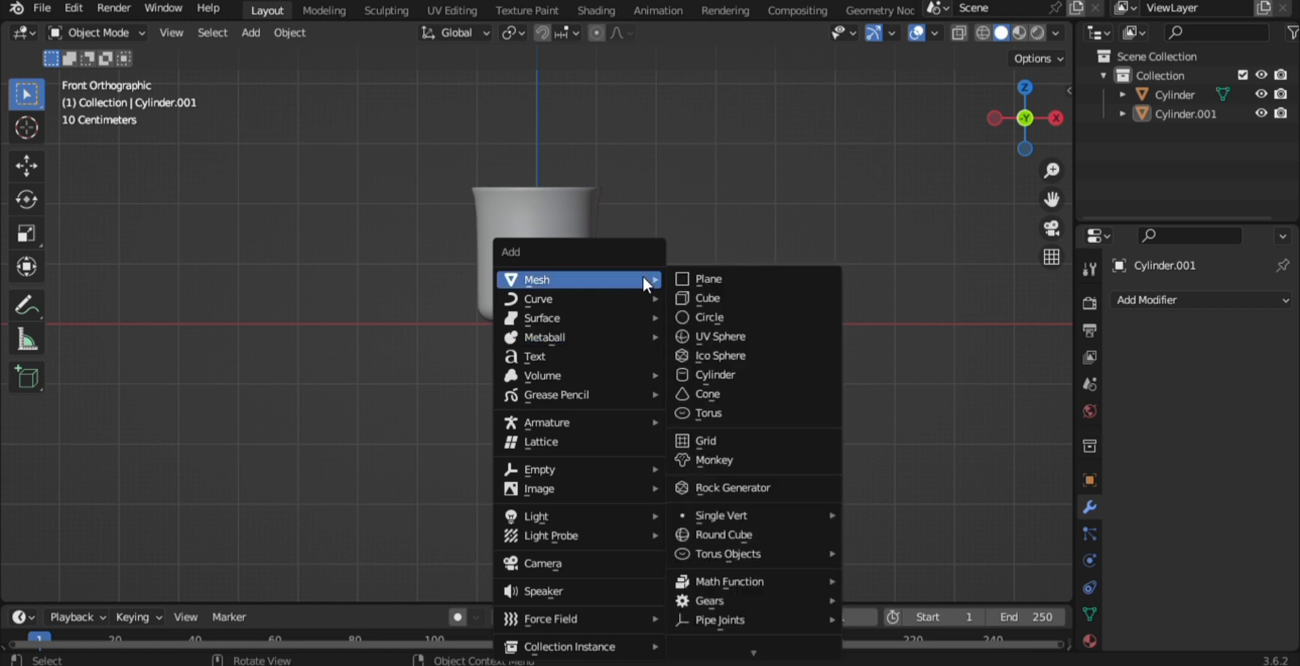
left_click(780, 378)
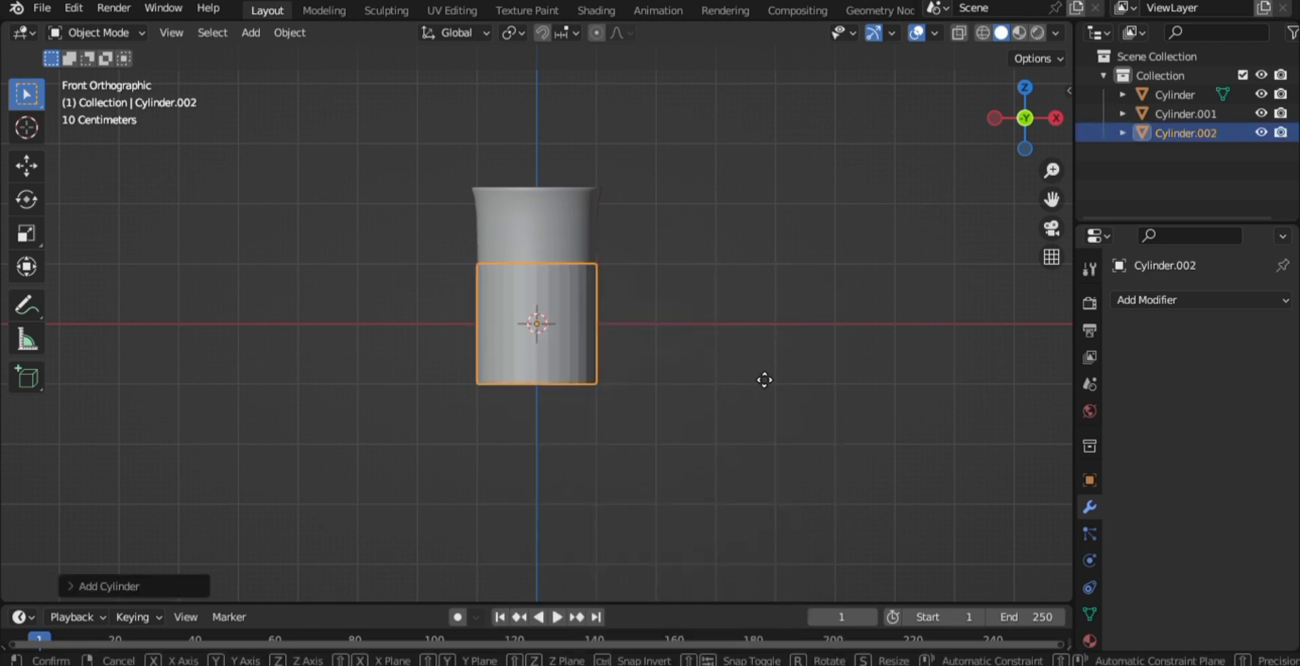
Step: Raise the new cylinder about 3.3 m along Z above the jar and scale it down to roughly a quarter of its size
key("g")
key("z")
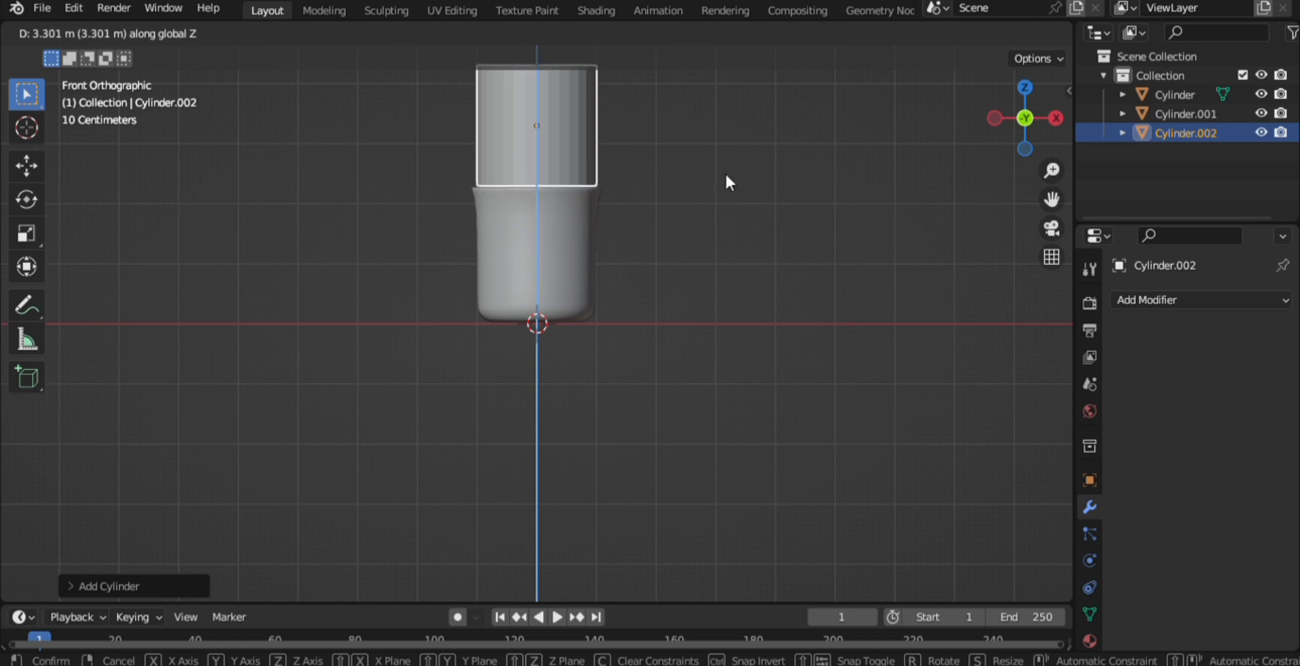
left_click(725, 181)
middle_click_drag(698, 193, 693, 428, "shift")
scroll(694, 430, "up", 3)
key("s")
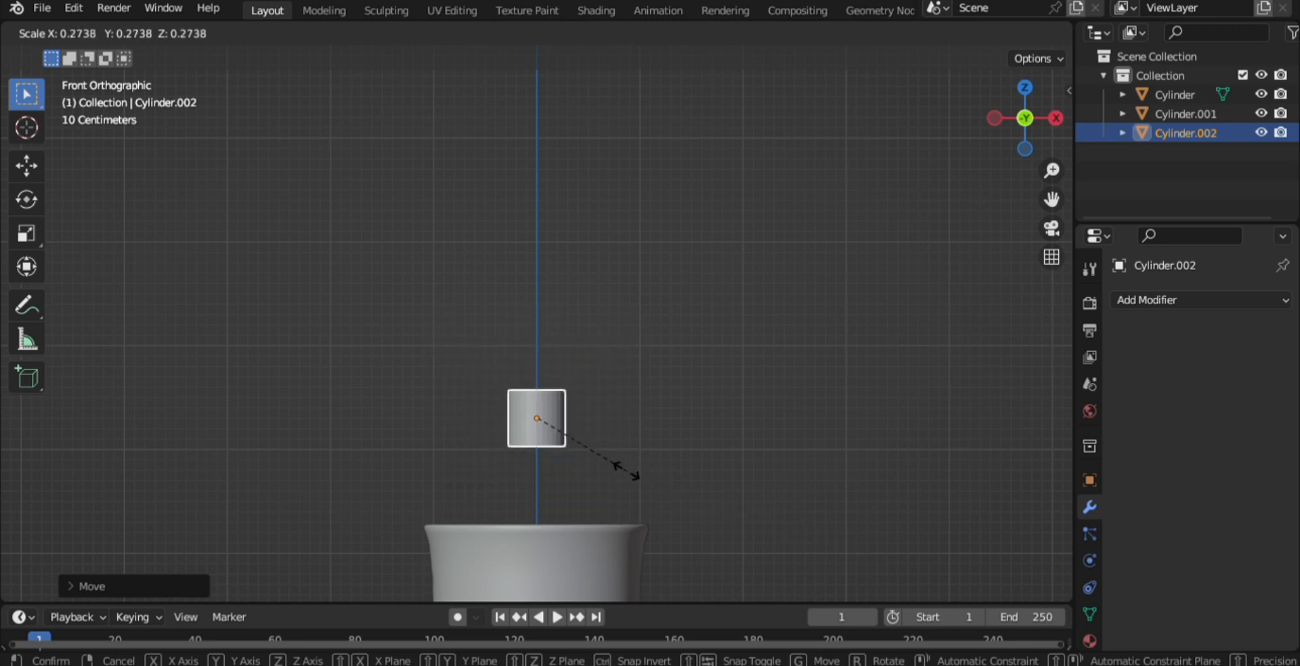
left_click(580, 484)
Step: In Edit Mode, add three evenly spaced horizontal loop cuts around the small cylinder
key("Tab")
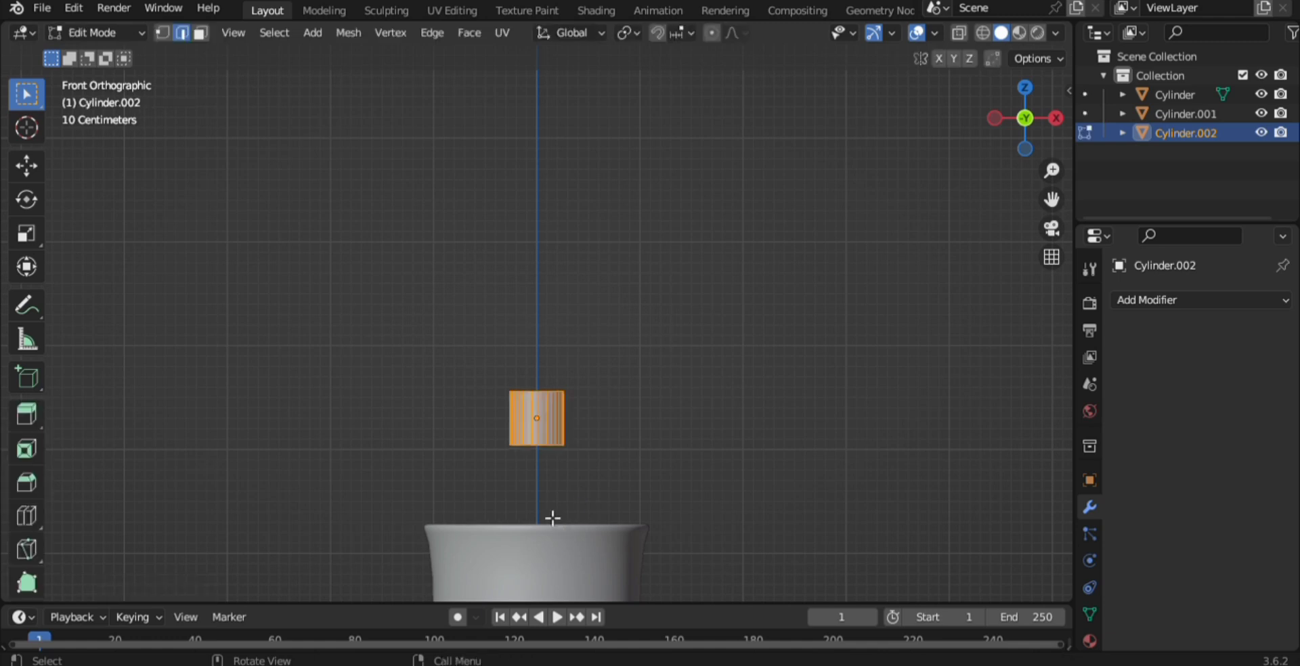
scroll(562, 430, "up", 3)
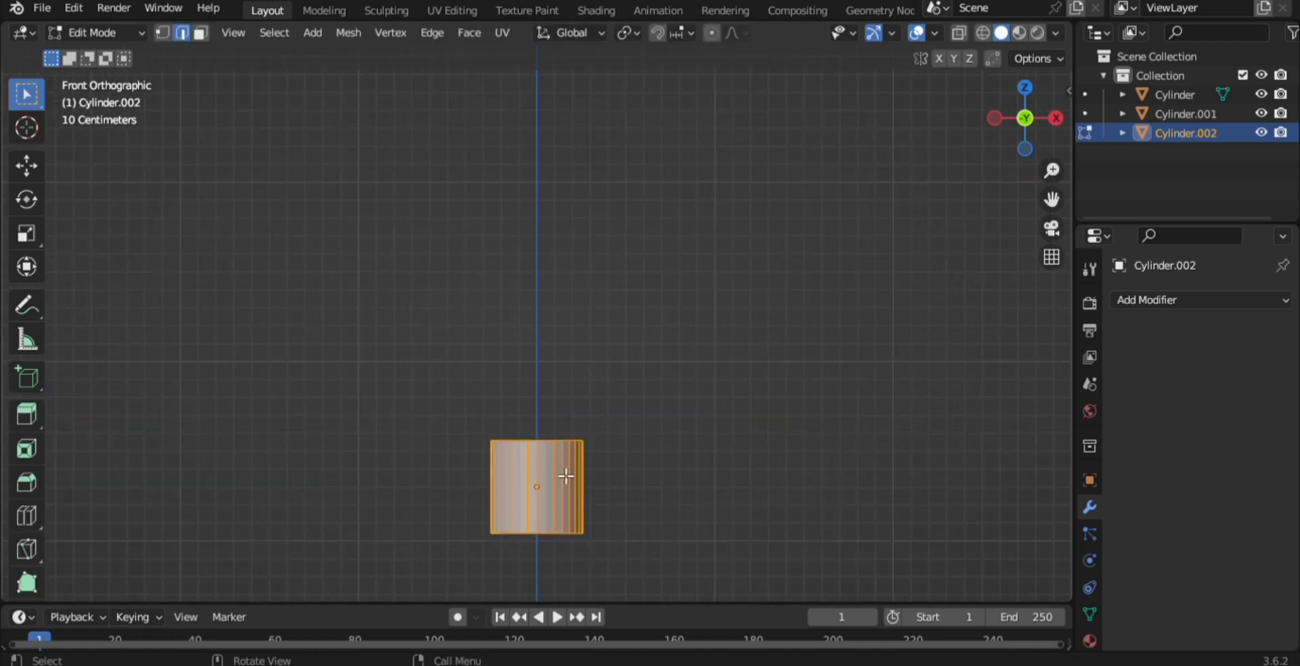
middle_click_drag(566, 477, 578, 337, "shift")
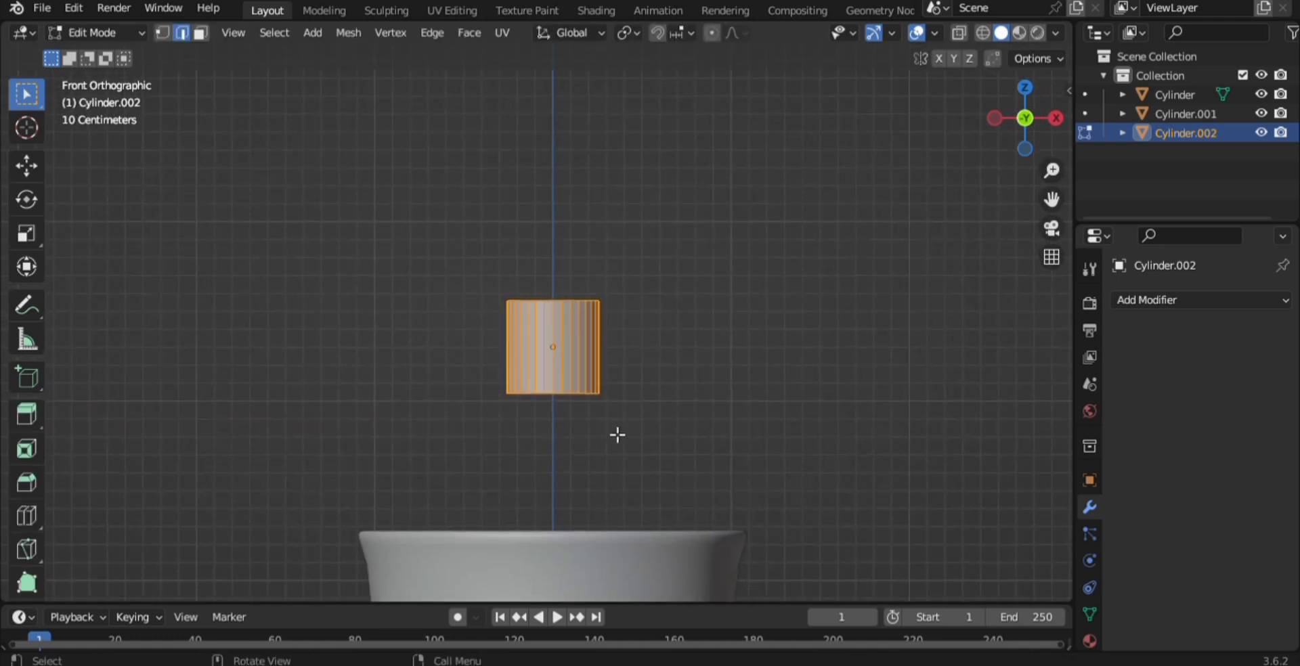
key("ctrl+r")
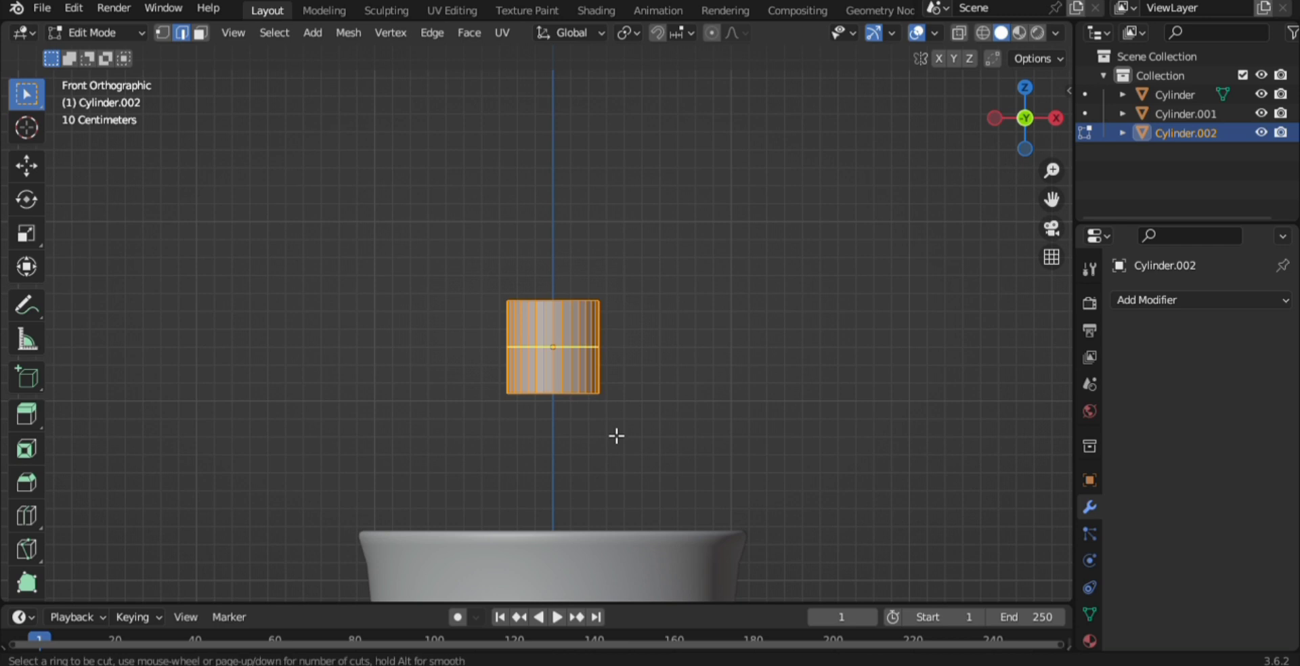
scroll(612, 387, "up", 2)
left_click(604, 380)
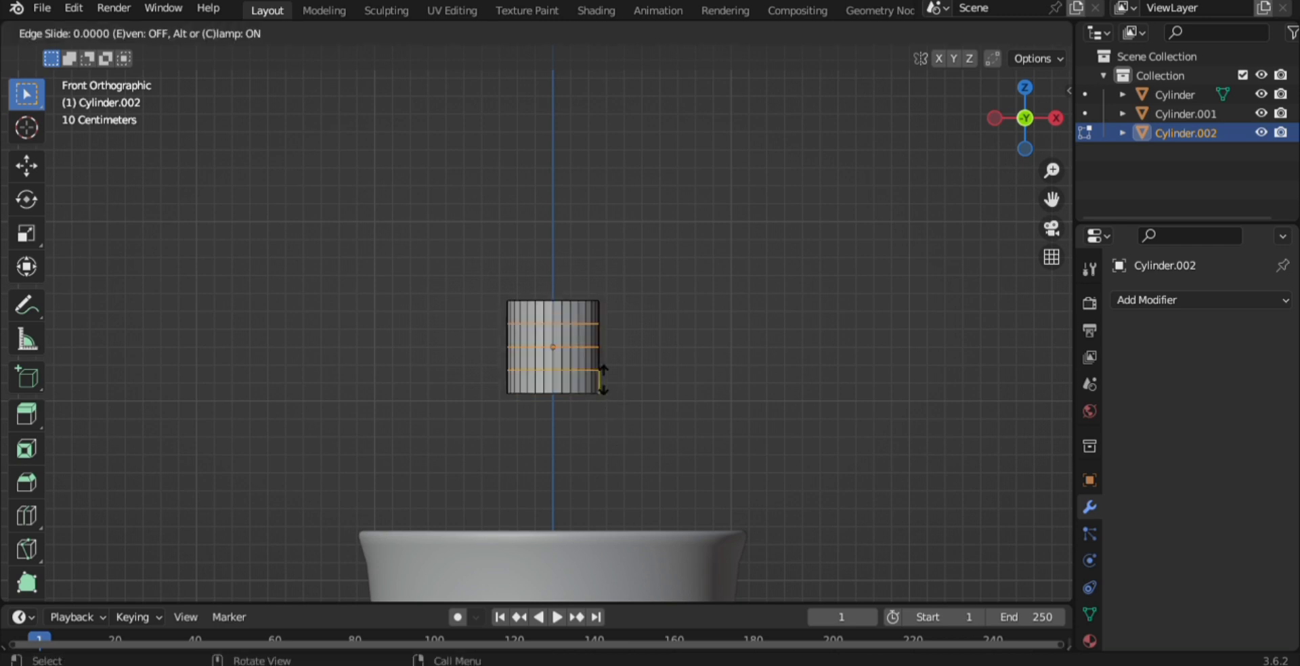
left_click(604, 380)
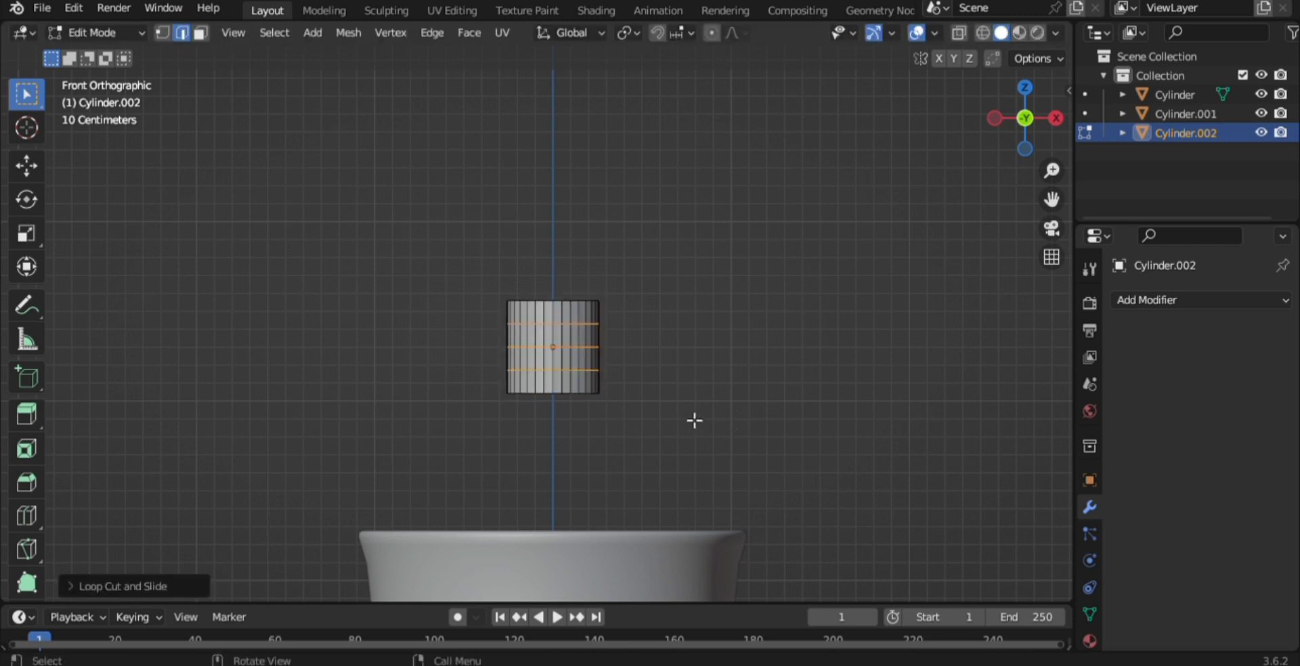
Step: Bevel the three loops into narrow bands about 0.08 m wide with 6 segments
scroll(696, 422, "up", 4)
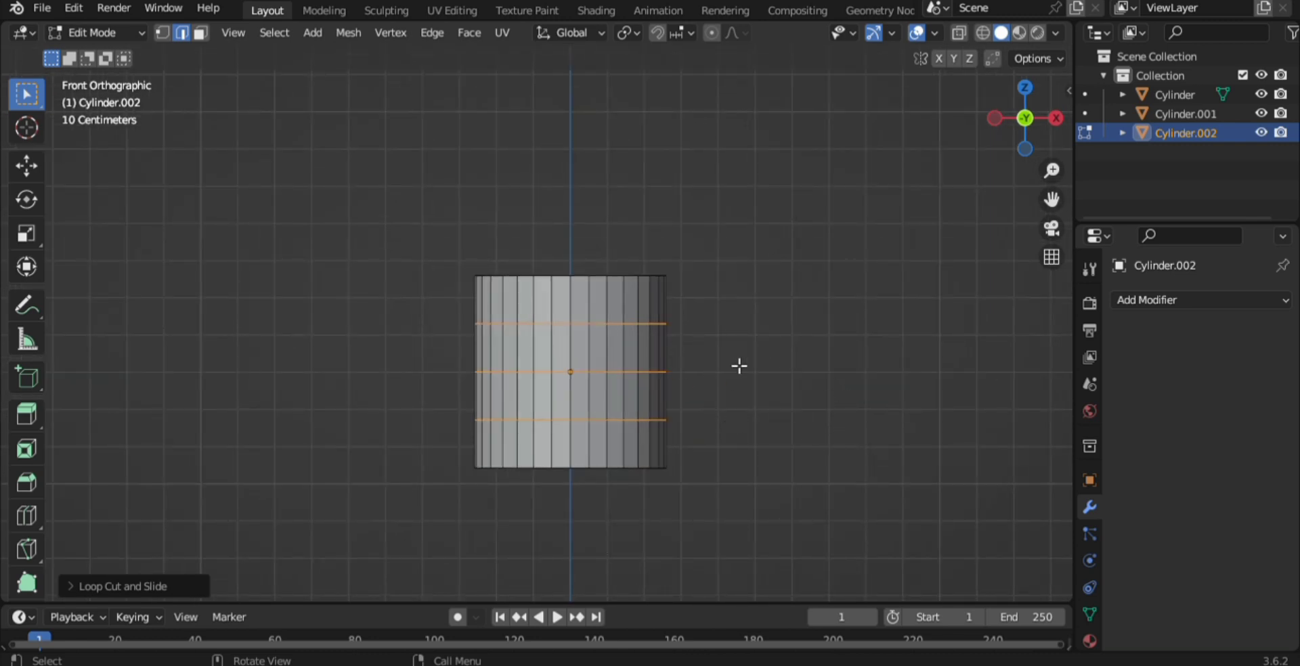
key("ctrl+b")
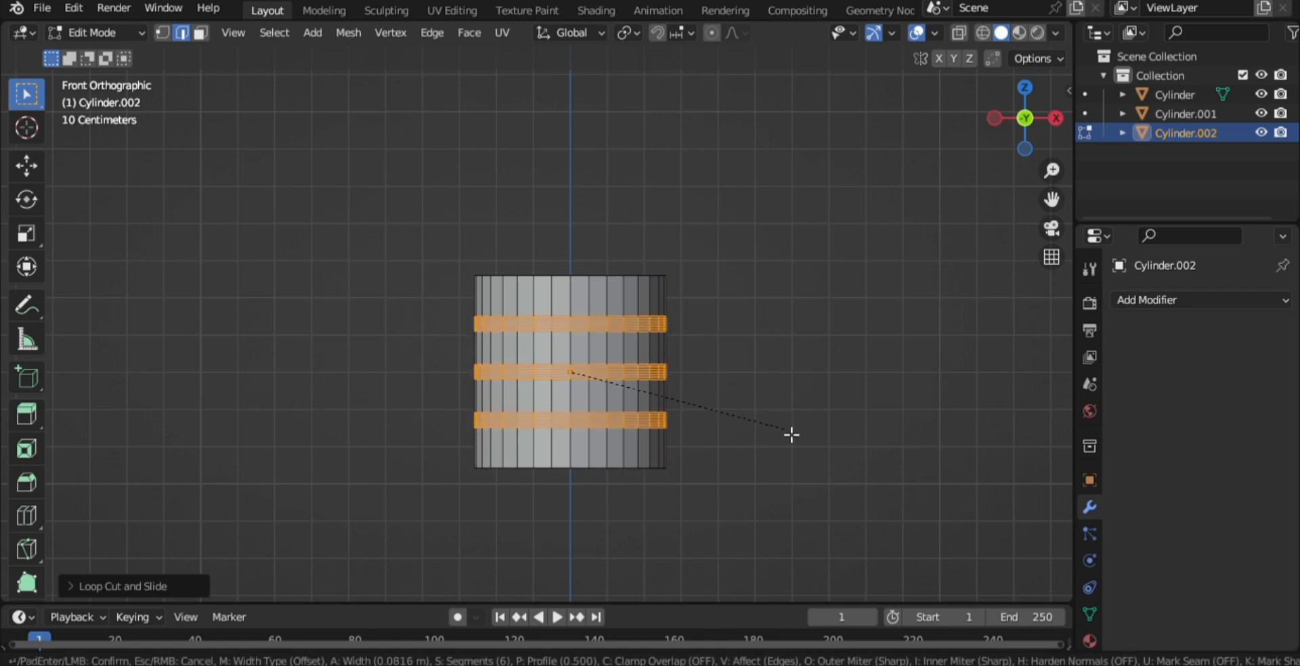
left_click(790, 436)
Step: Extrude the three bands in place and shrink them inward along their normals to about two thirds of the cylinder's radius, forming grooves
key("e")
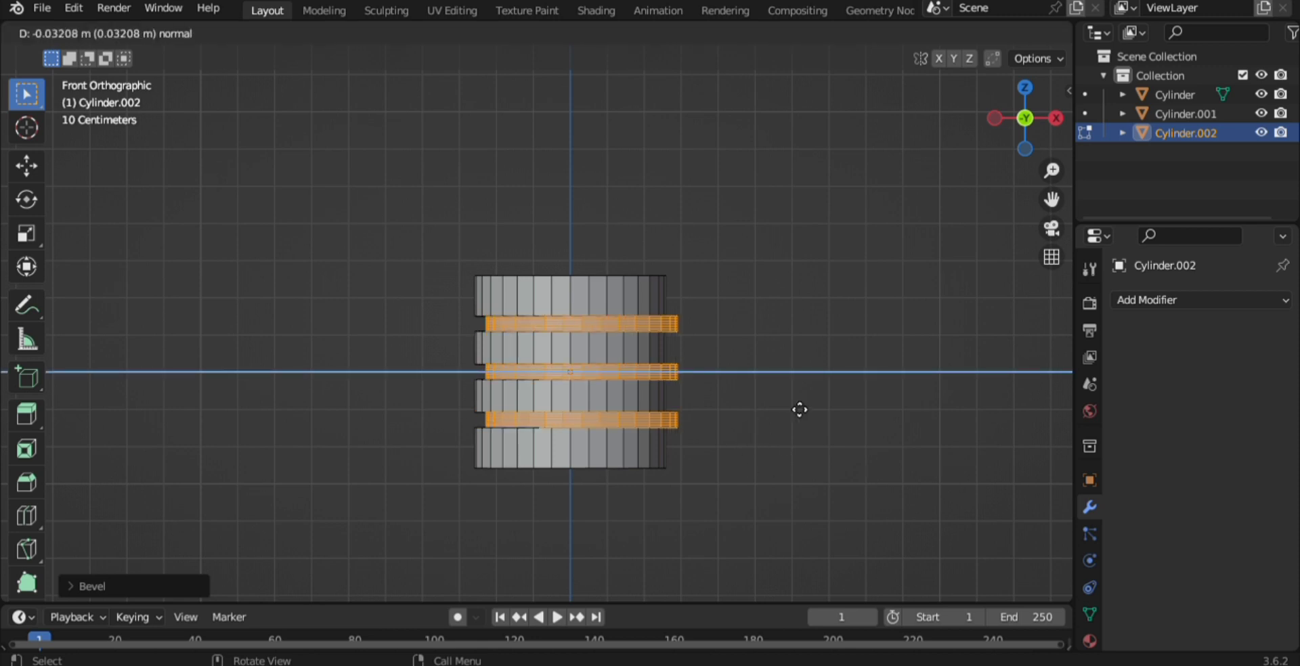
right_click(833, 399)
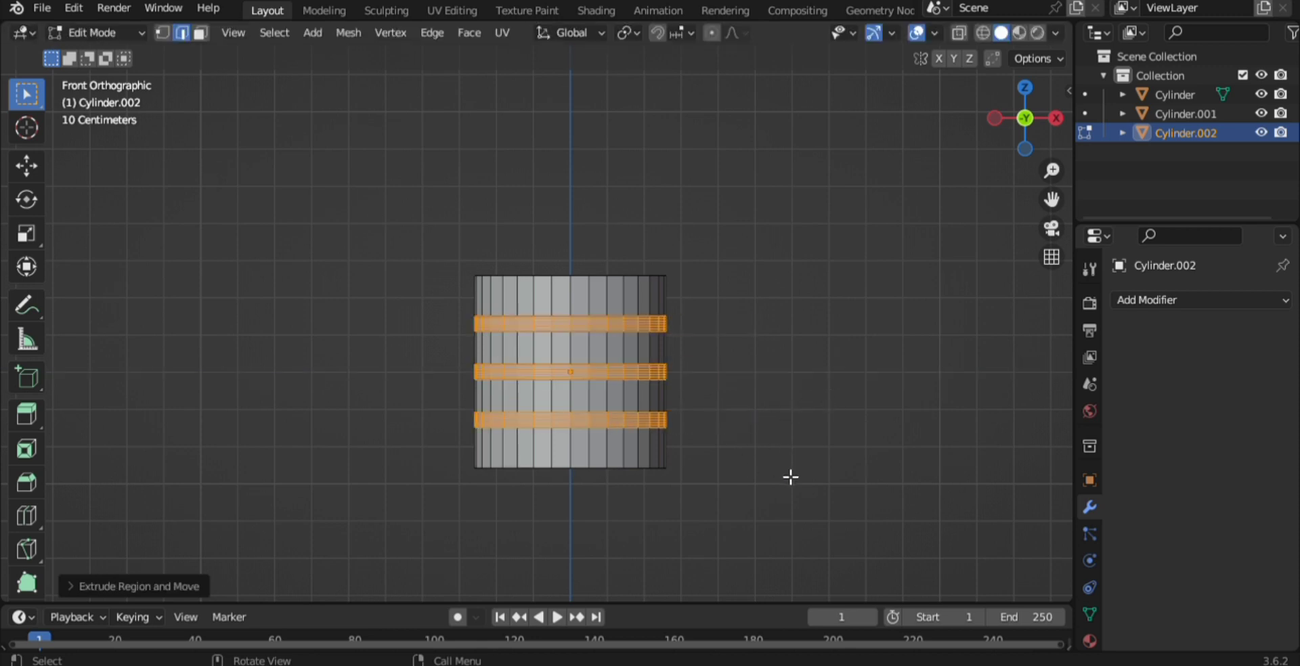
key("alt+s")
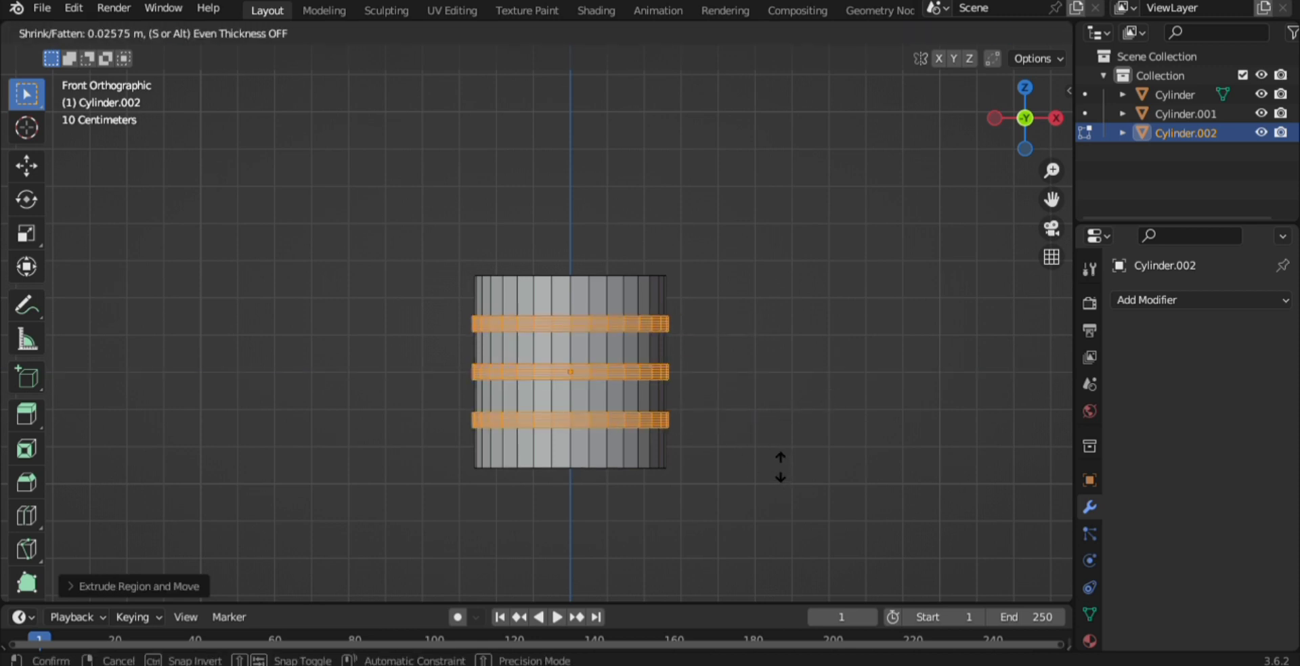
left_click(784, 531)
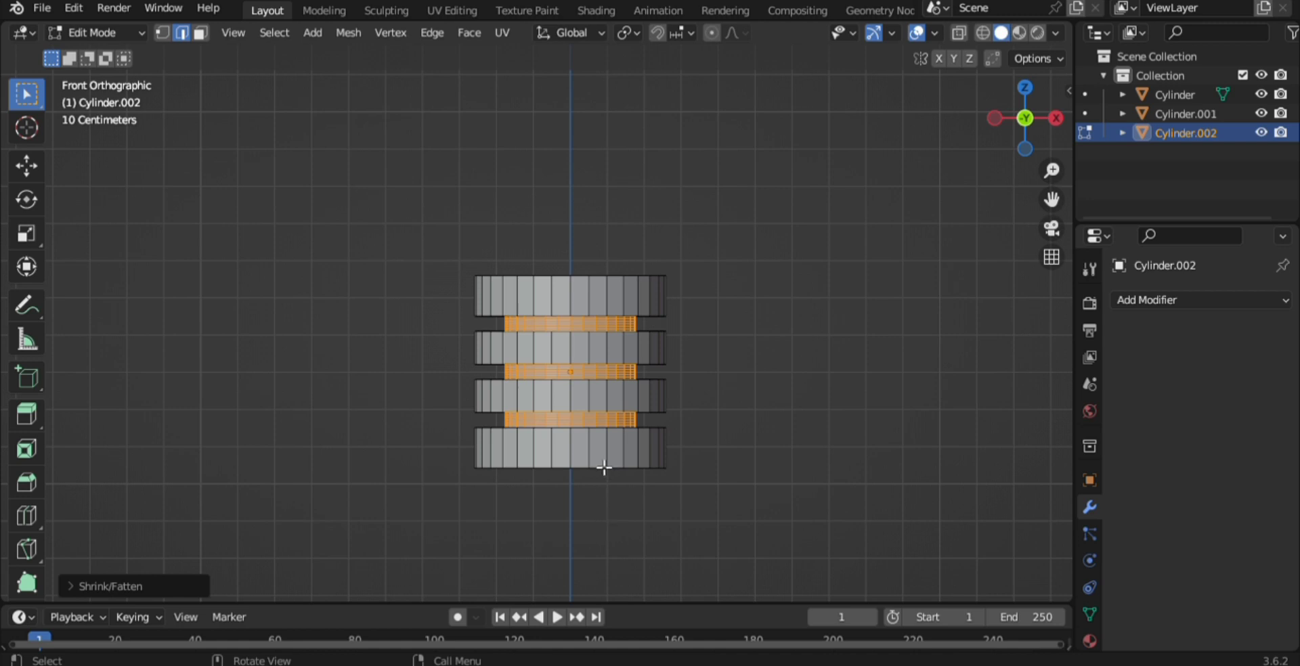
left_click(762, 510)
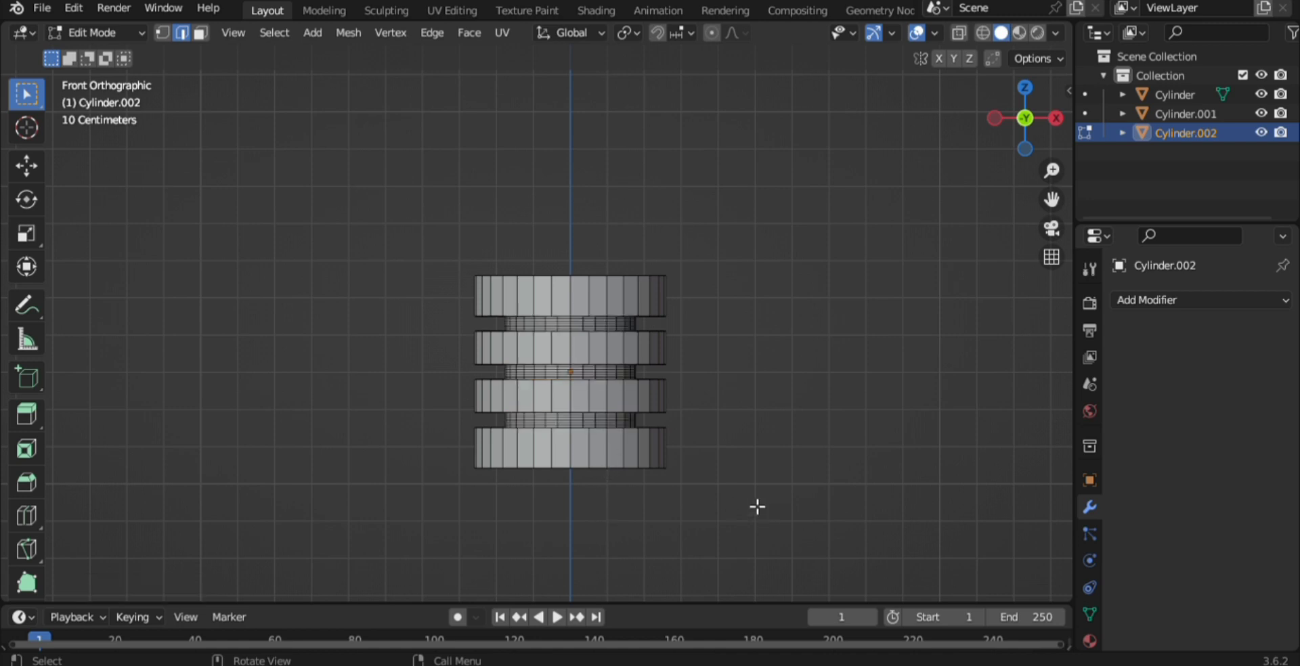
Step: Bevel the outer edge loops on both sides of all three grooves with a width of about 0.117 m and 6 segments
left_click(650, 434, "alt")
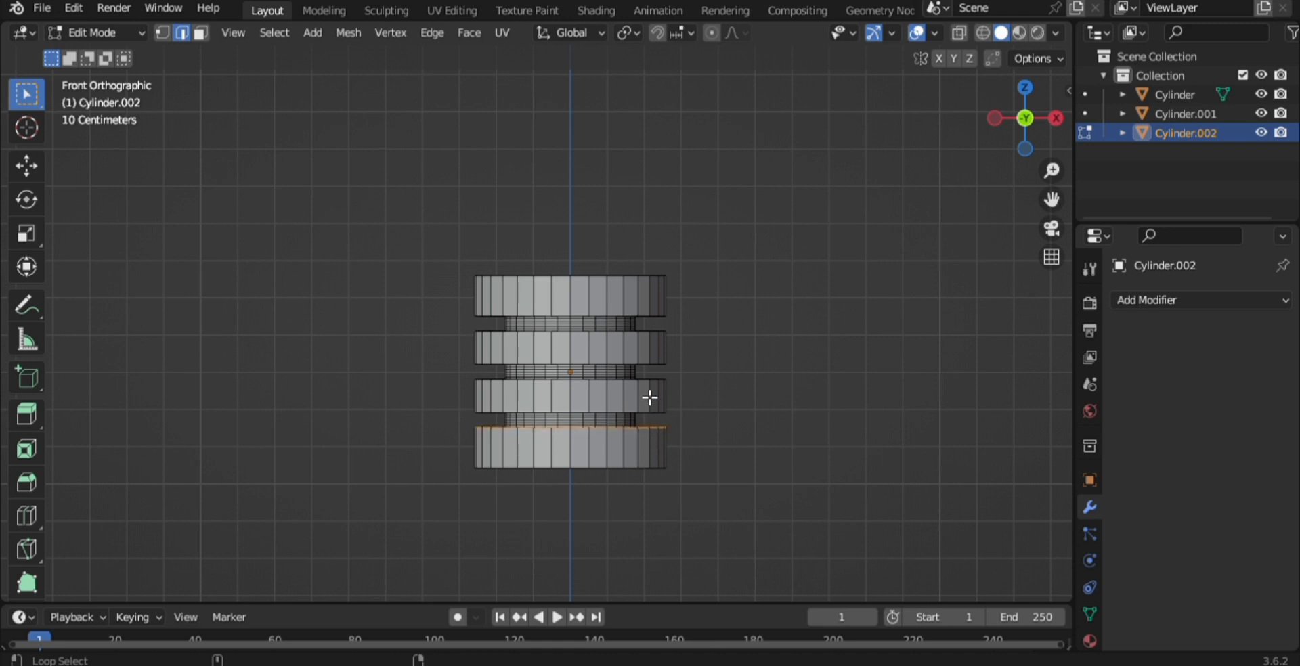
left_click(770, 455)
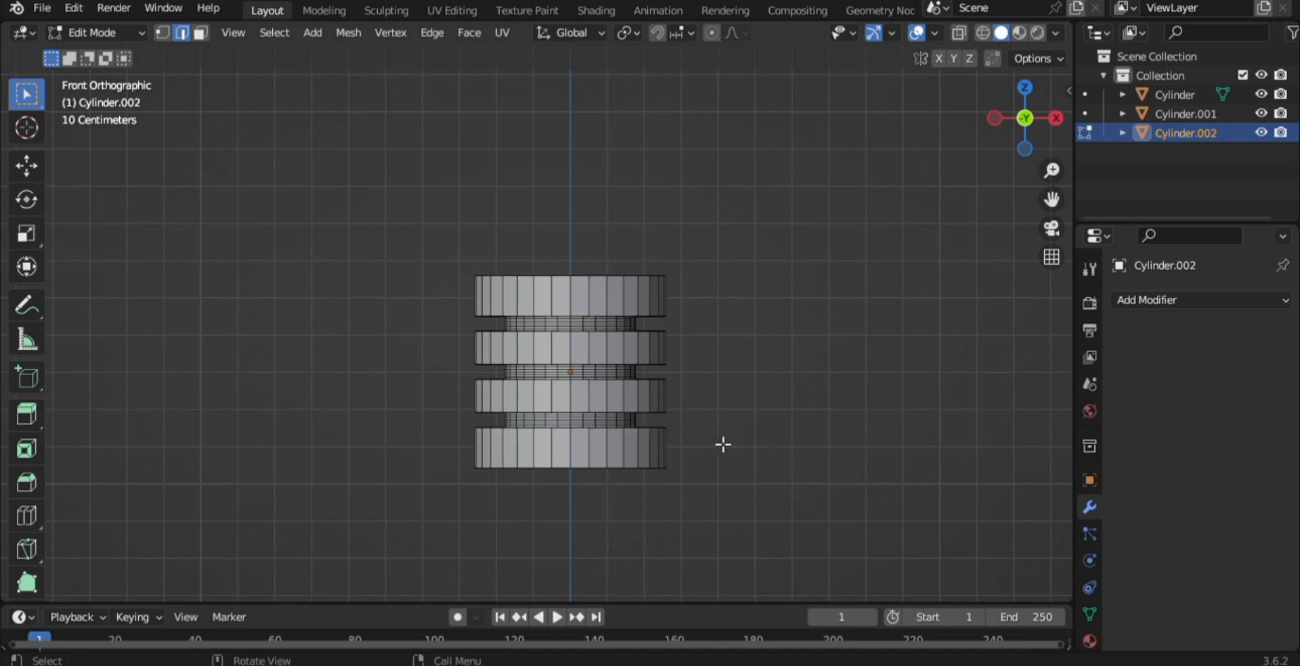
left_click(655, 434, "alt")
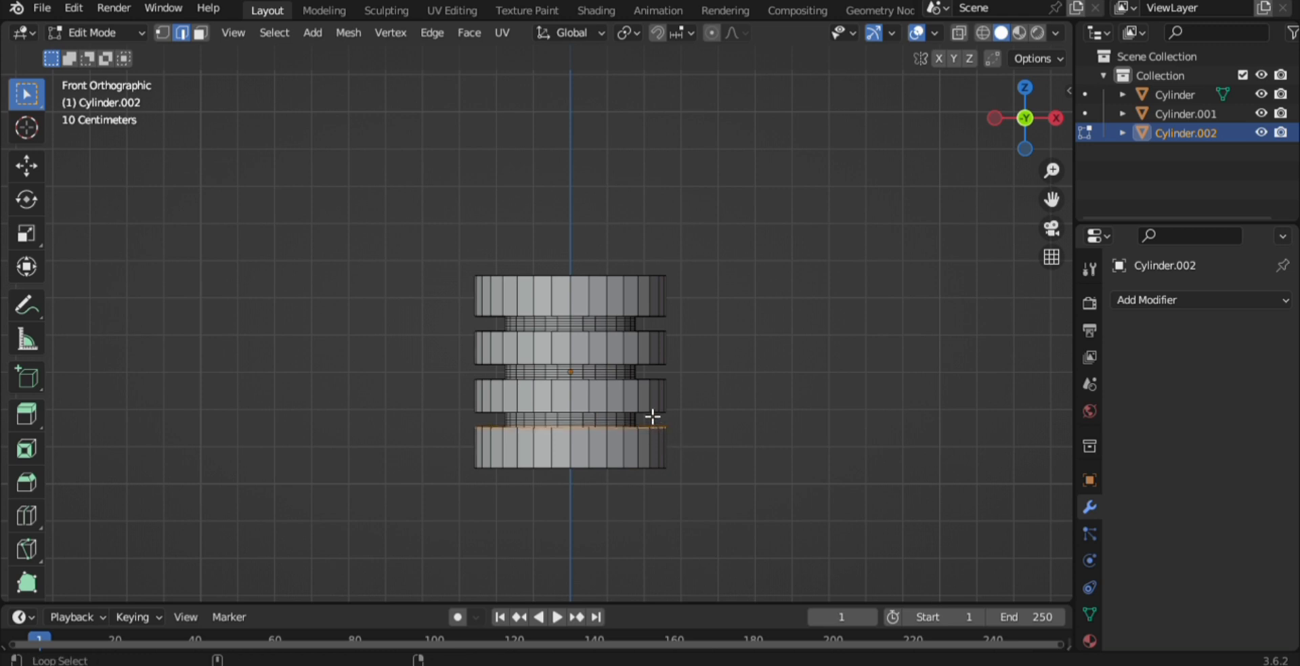
middle_click_drag(696, 474, 680, 482)
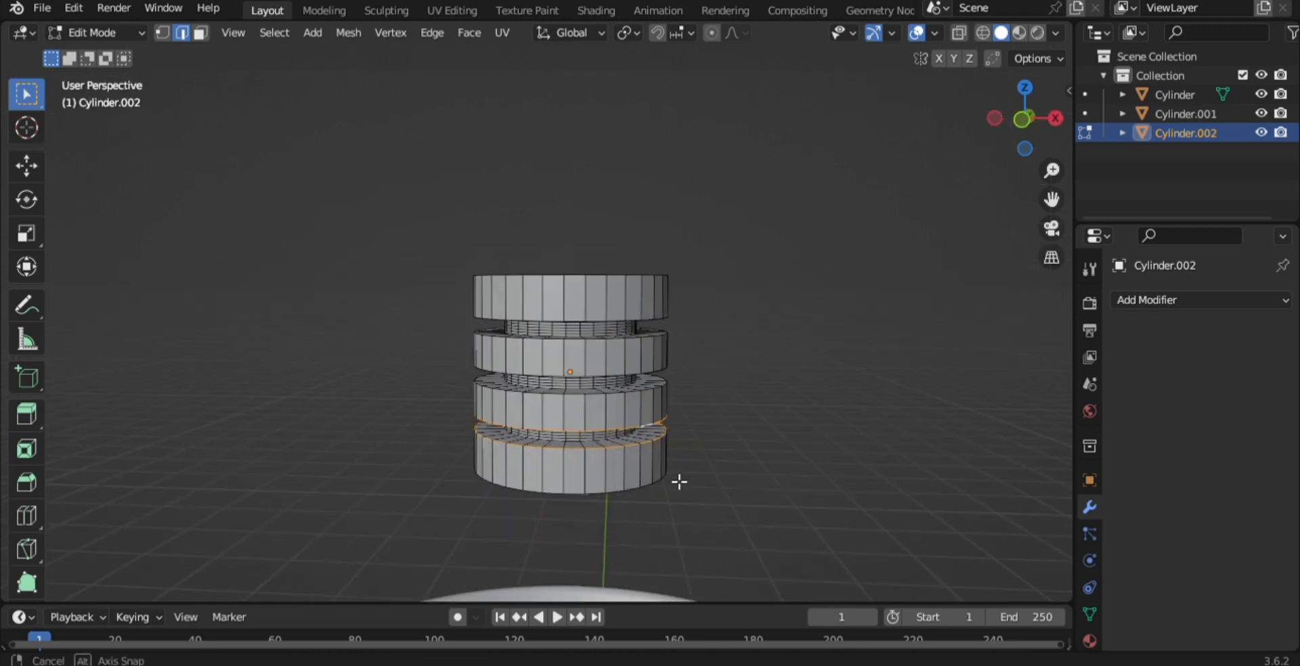
left_click(626, 398, "alt+shift")
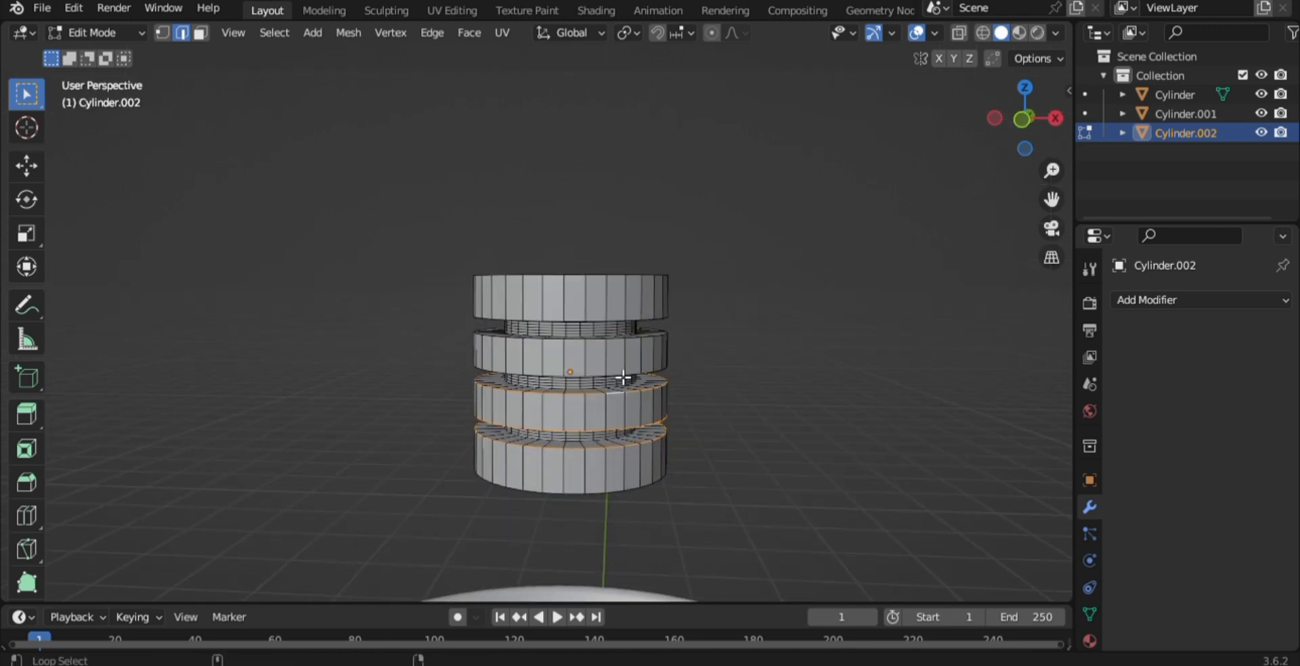
left_click(622, 372, "alt+shift")
left_click(619, 353, "alt+shift")
left_click(621, 327, "alt+shift")
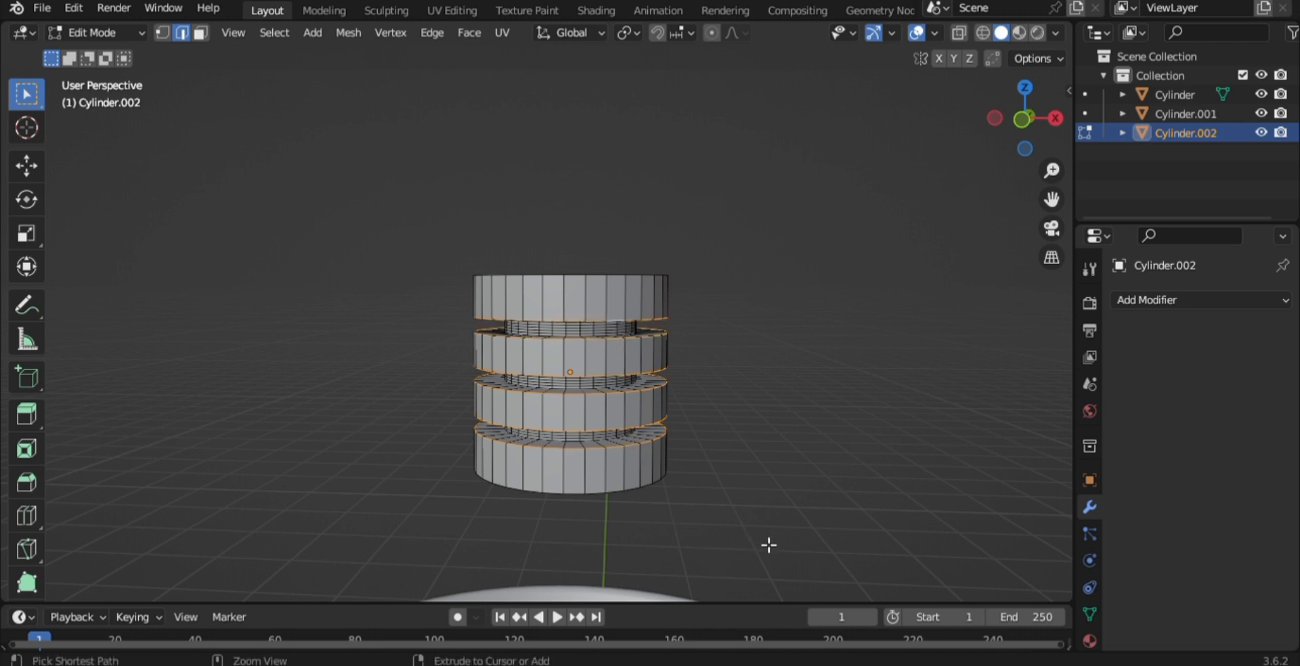
key("ctrl+b")
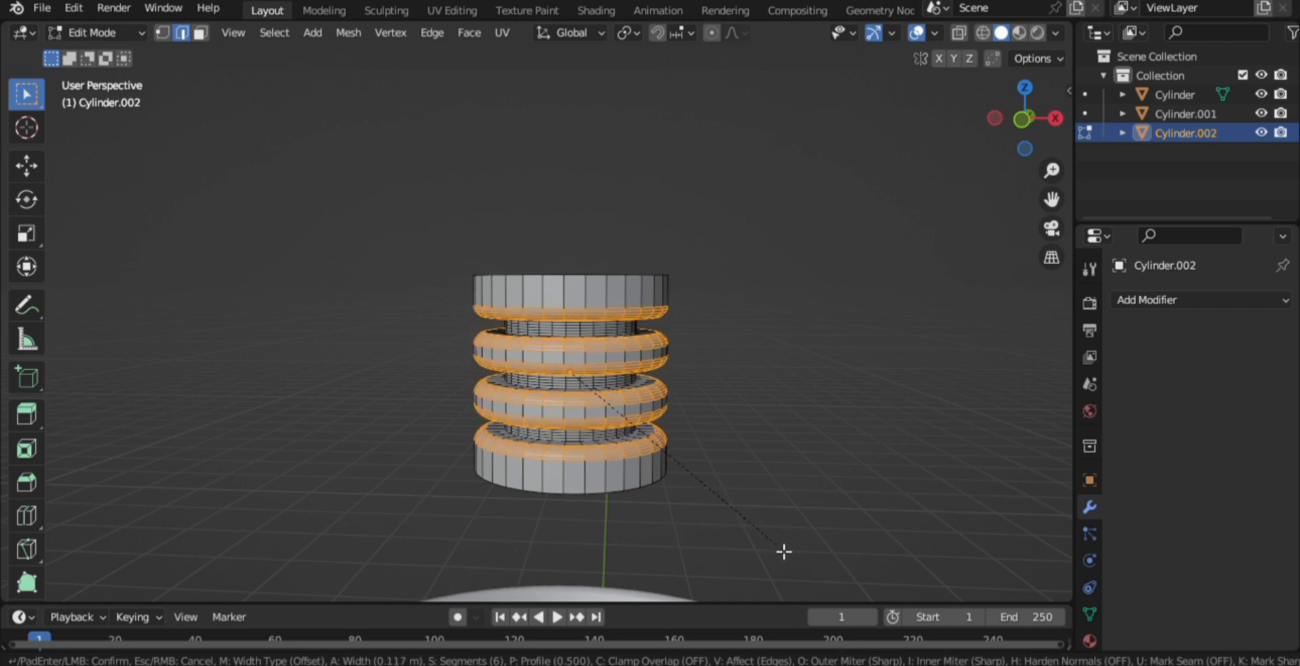
left_click(783, 552)
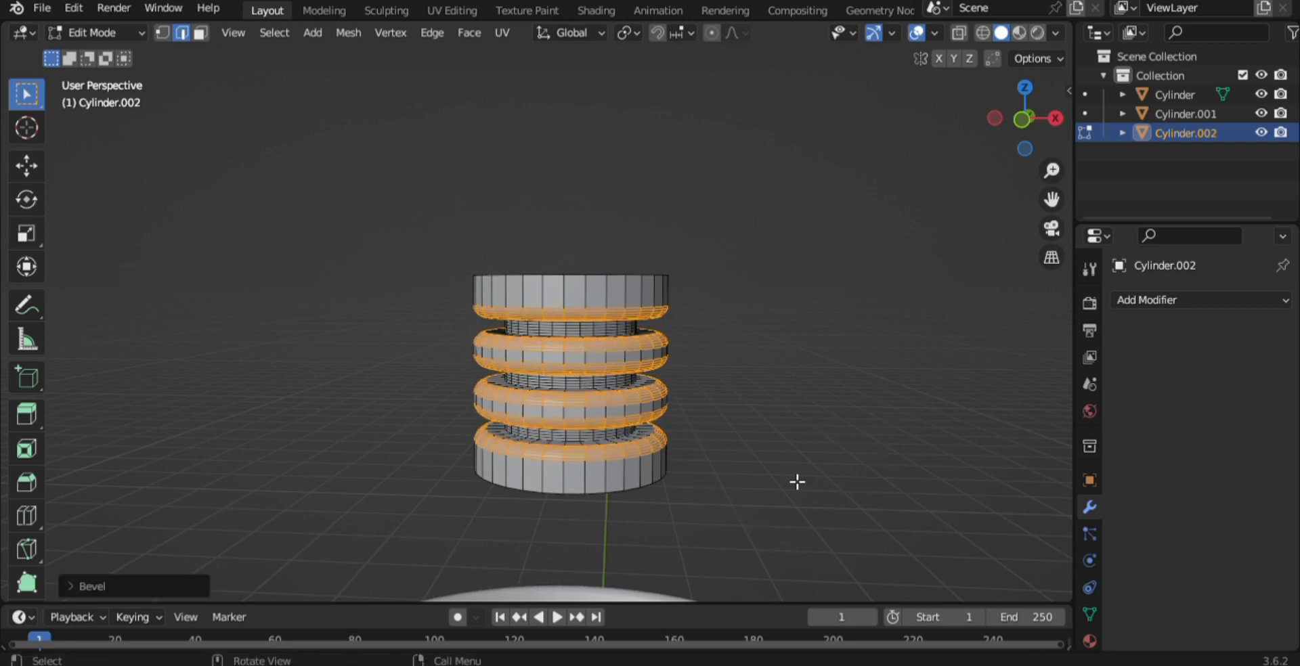
left_click(719, 540)
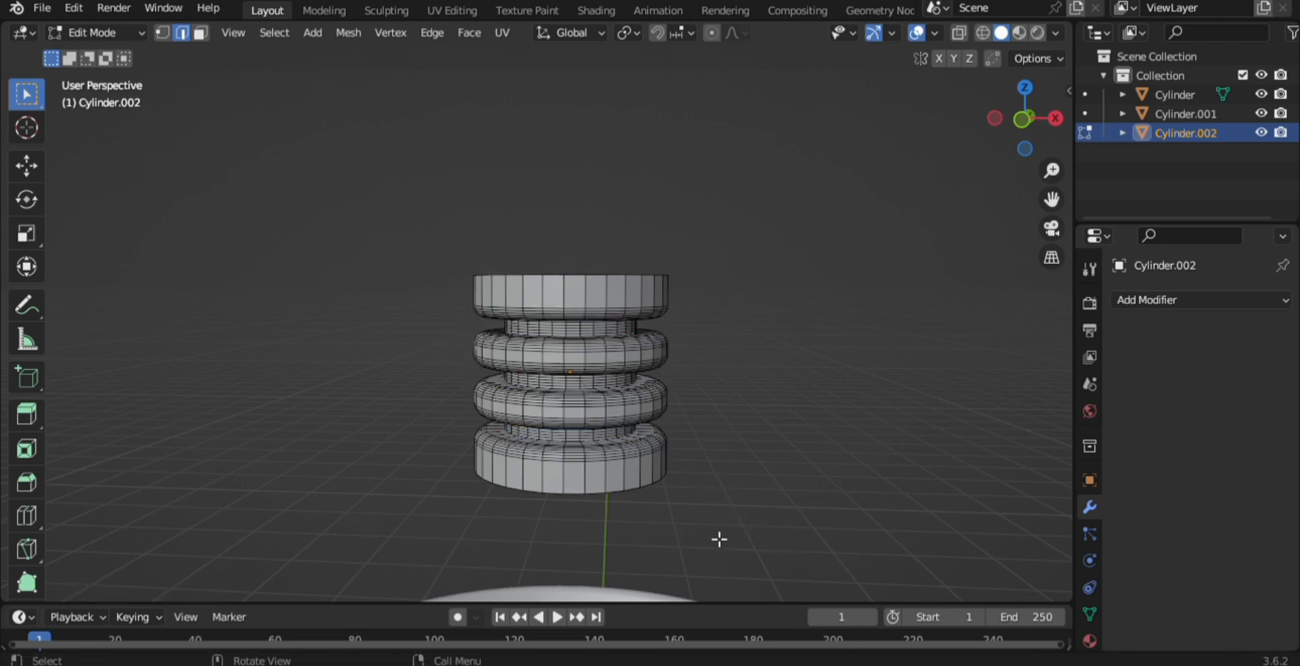
Step: Bevel the cylinder's outermost top and bottom rim loops to round them like the groove edges, and clear the selection
left_click(642, 496, "alt")
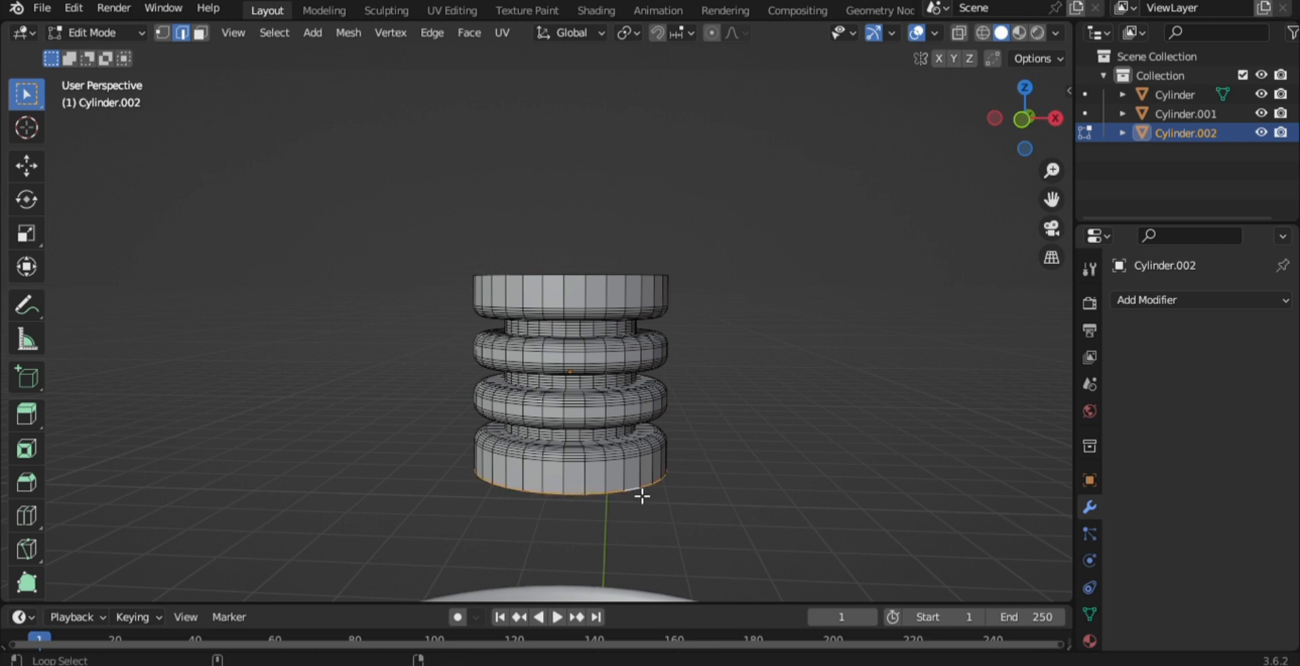
left_click(619, 277, "alt+shift")
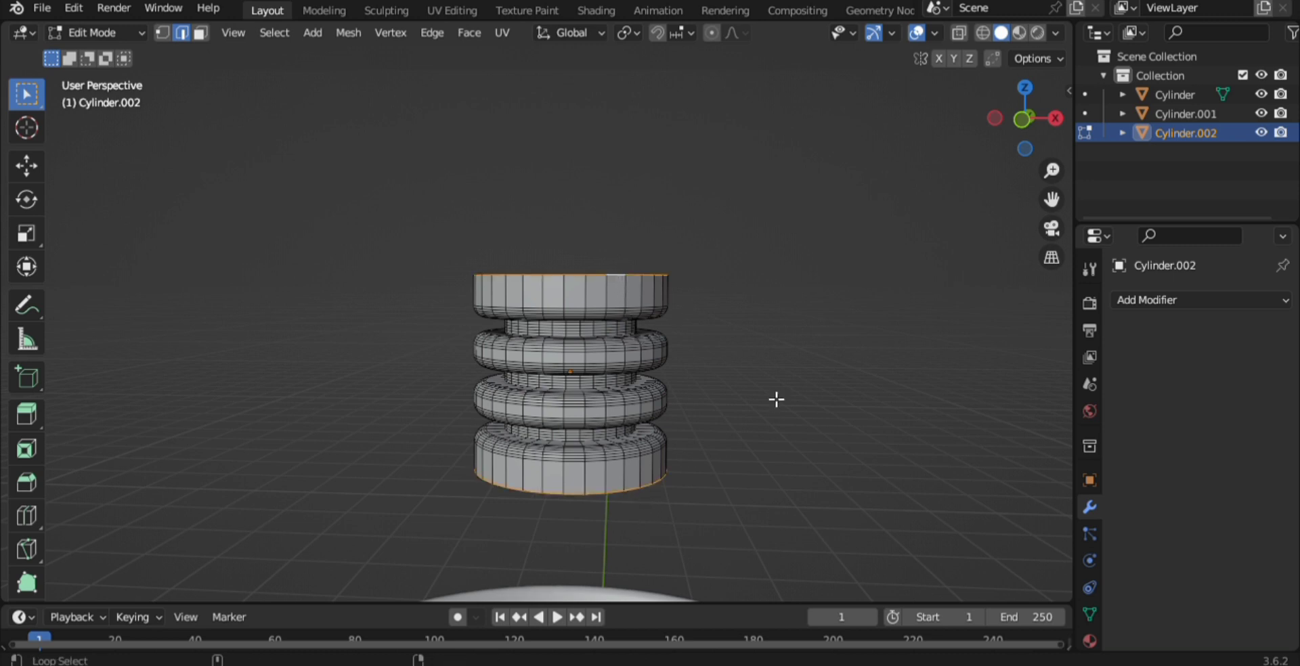
key("ctrl+b")
left_click(839, 459)
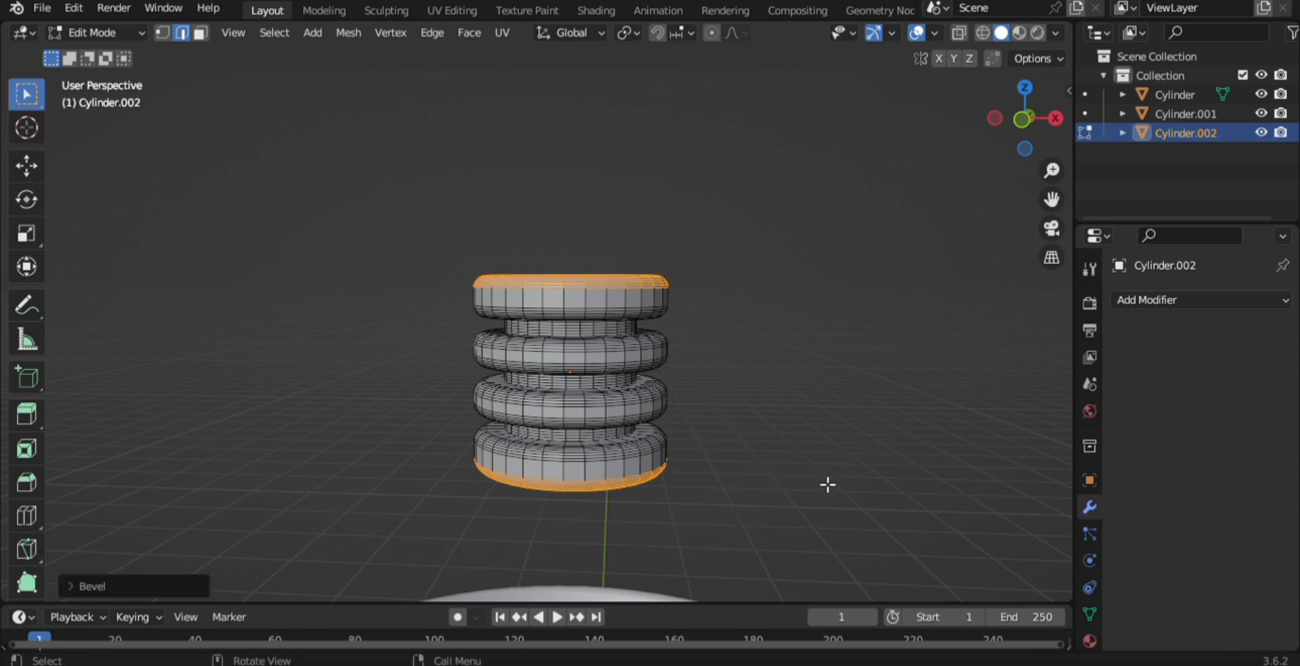
key("alt+a")
Step: Extrude the cylinder's bottom cap face in place and scale it to about 0.51 to create a smaller inner face
key("3")
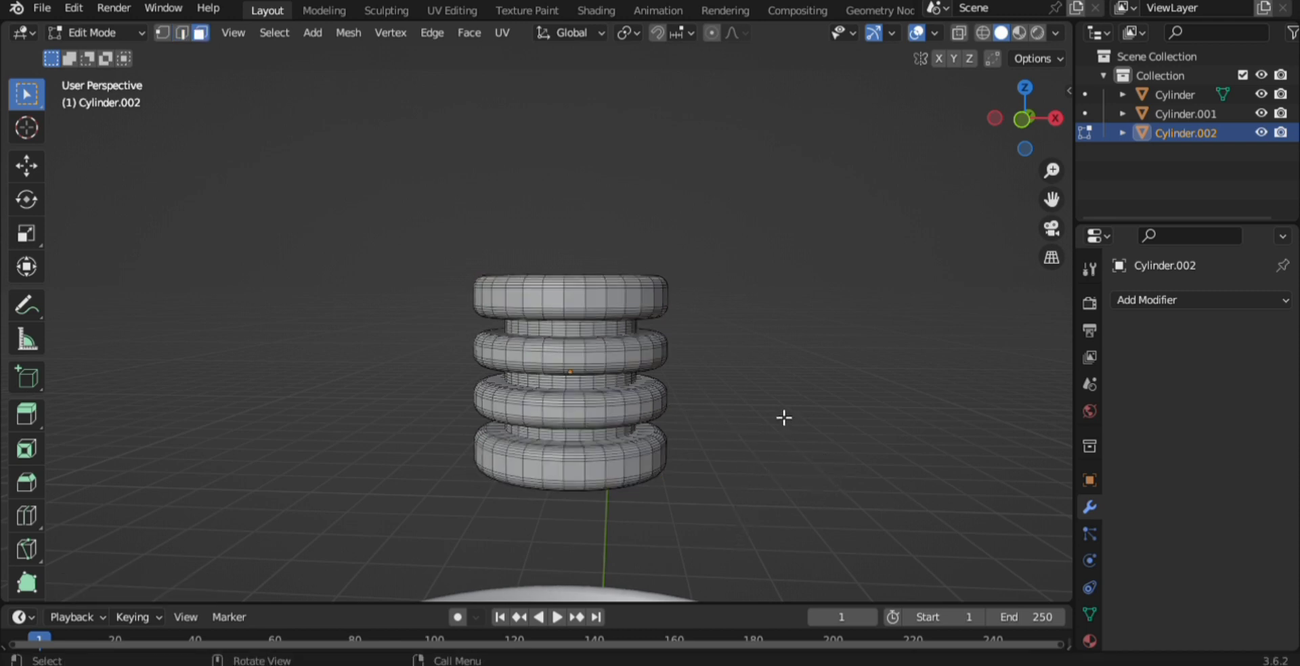
middle_click_drag(782, 419, 736, 366)
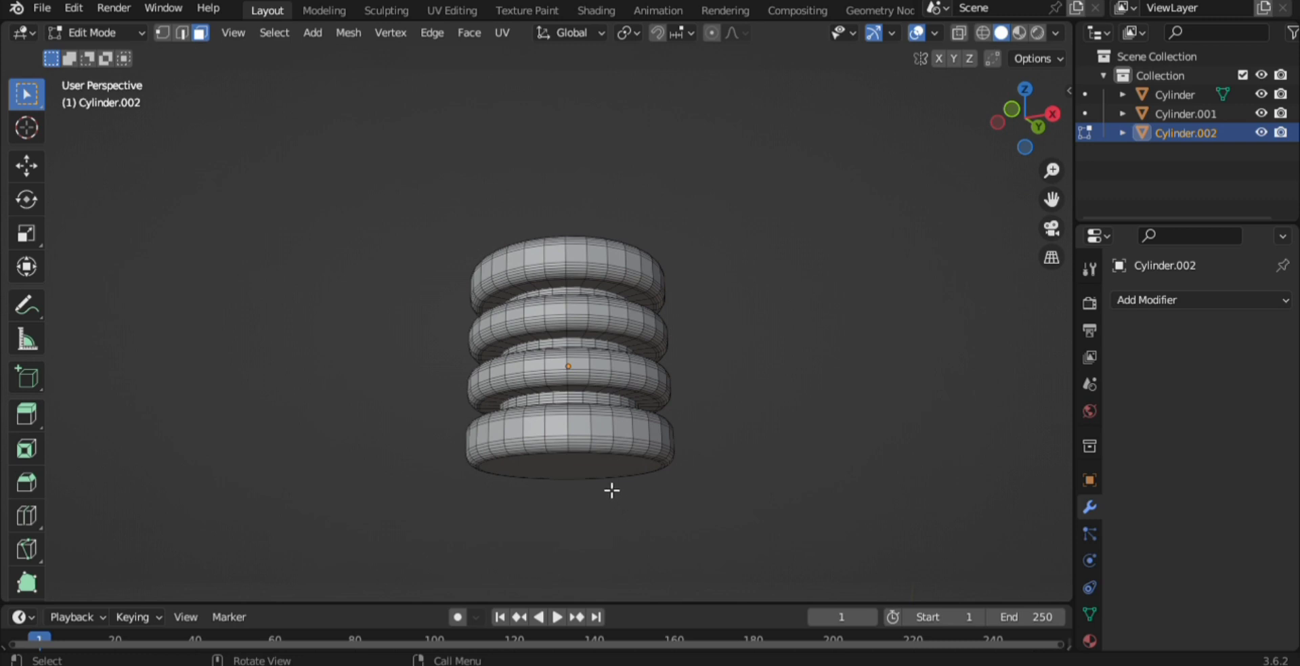
left_click(600, 469)
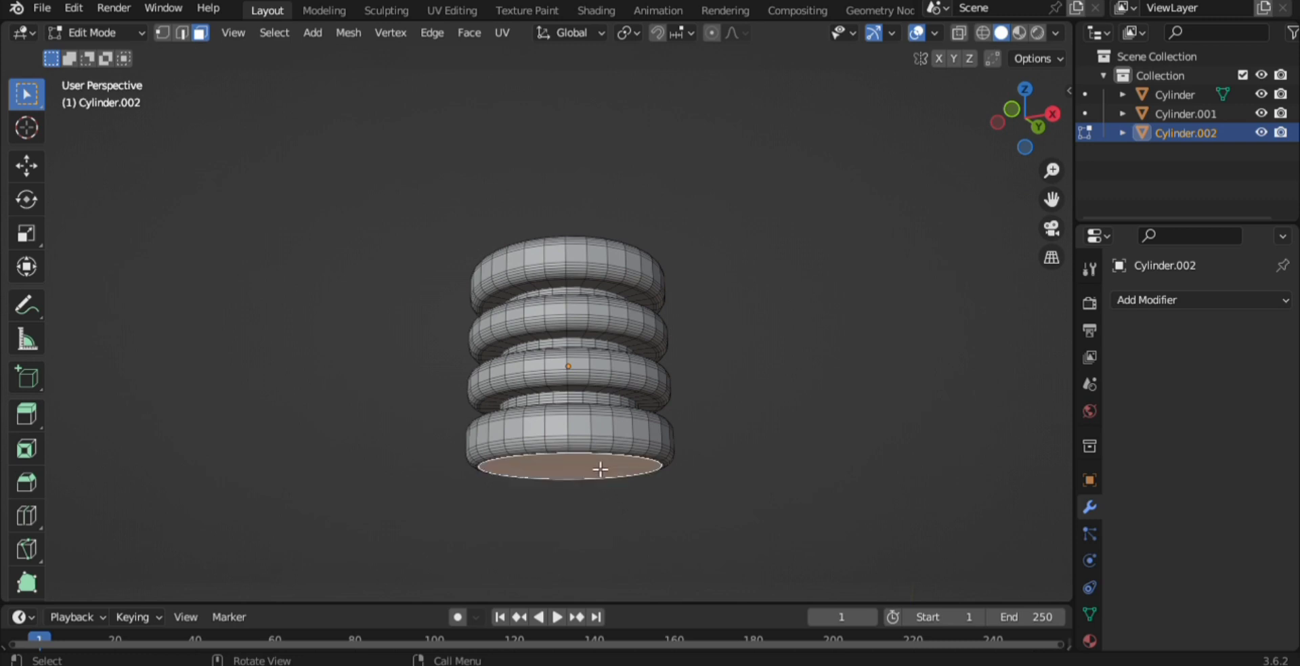
key("e")
right_click(621, 510)
key("s")
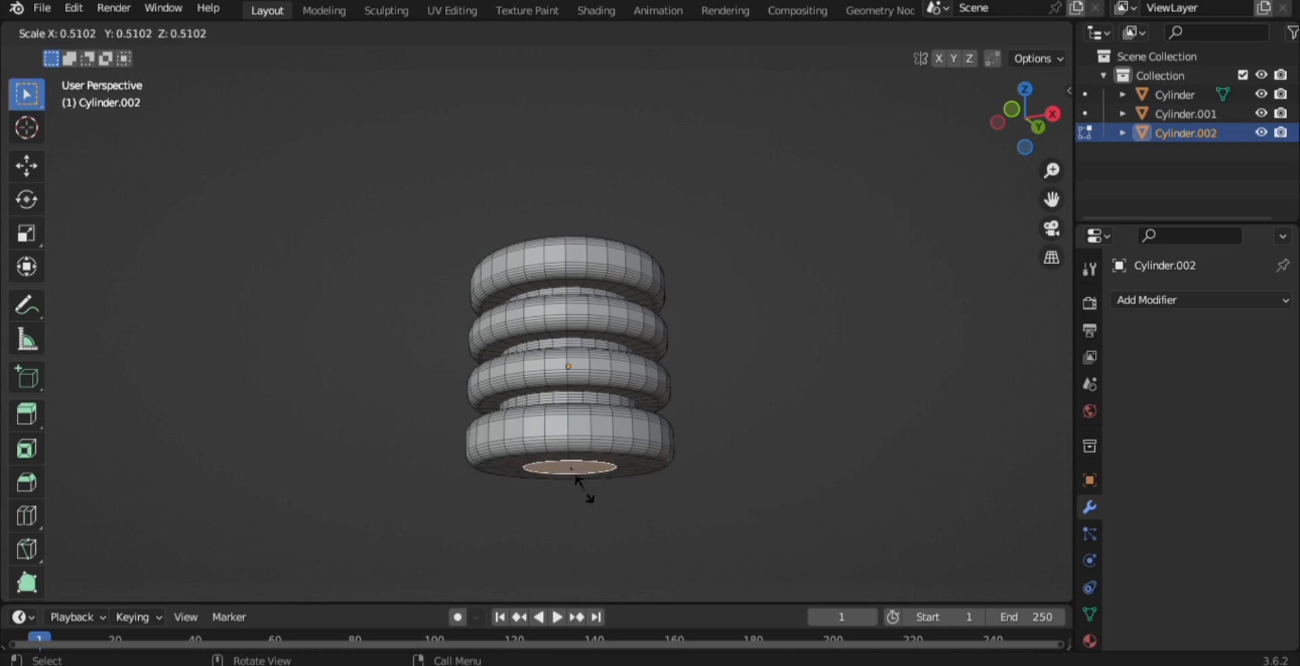
left_click(583, 490)
Step: Extrude the dipper's smaller bottom face downward into a short tapered neck followed by a straight handle section
key("e")
right_click(604, 497)
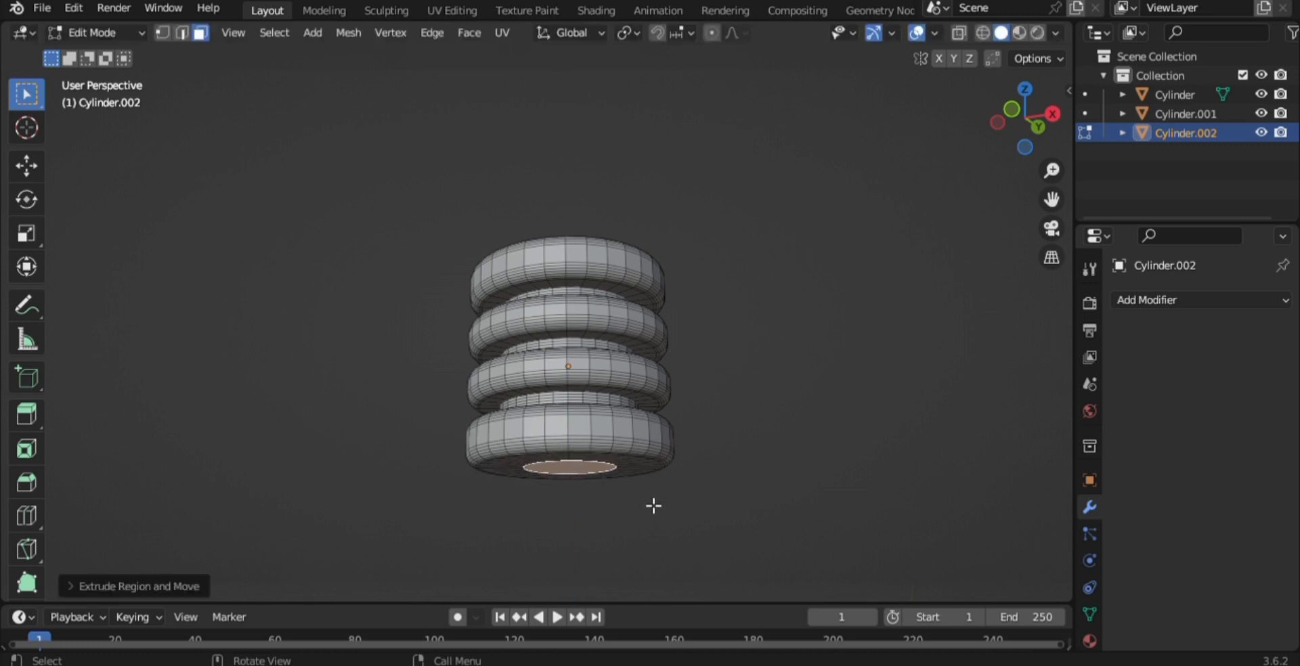
middle_click_drag(653, 508, 682, 550)
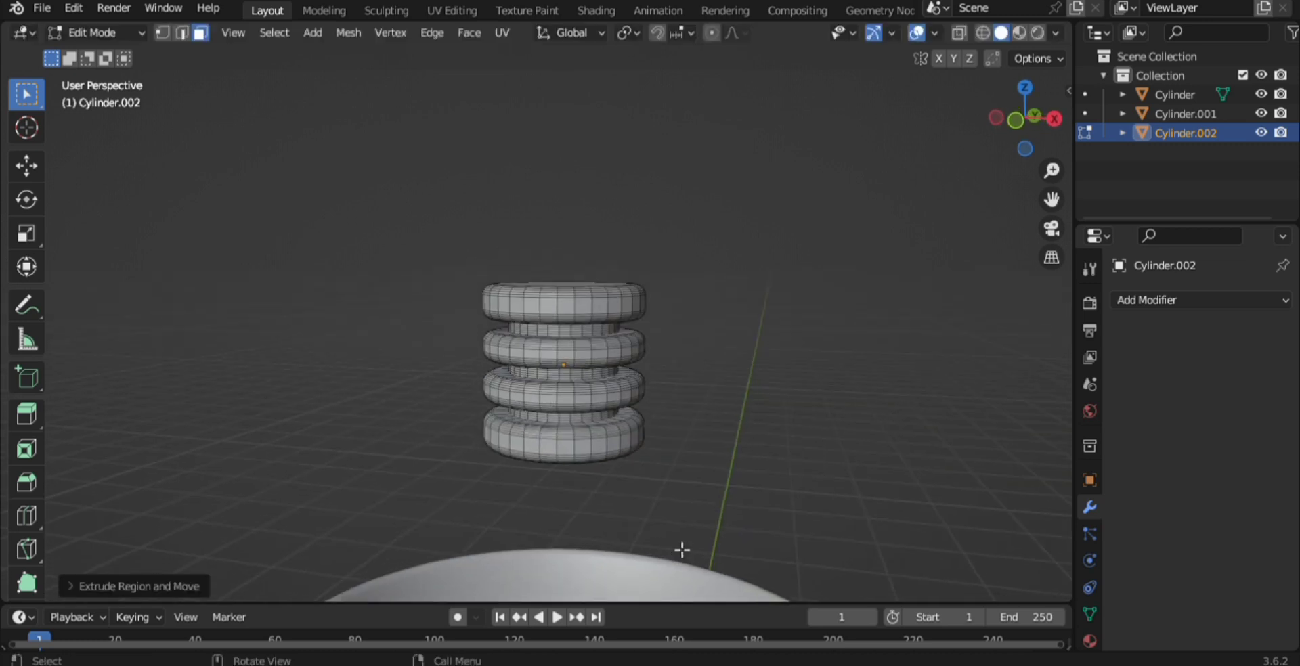
scroll(682, 550, "down", 4)
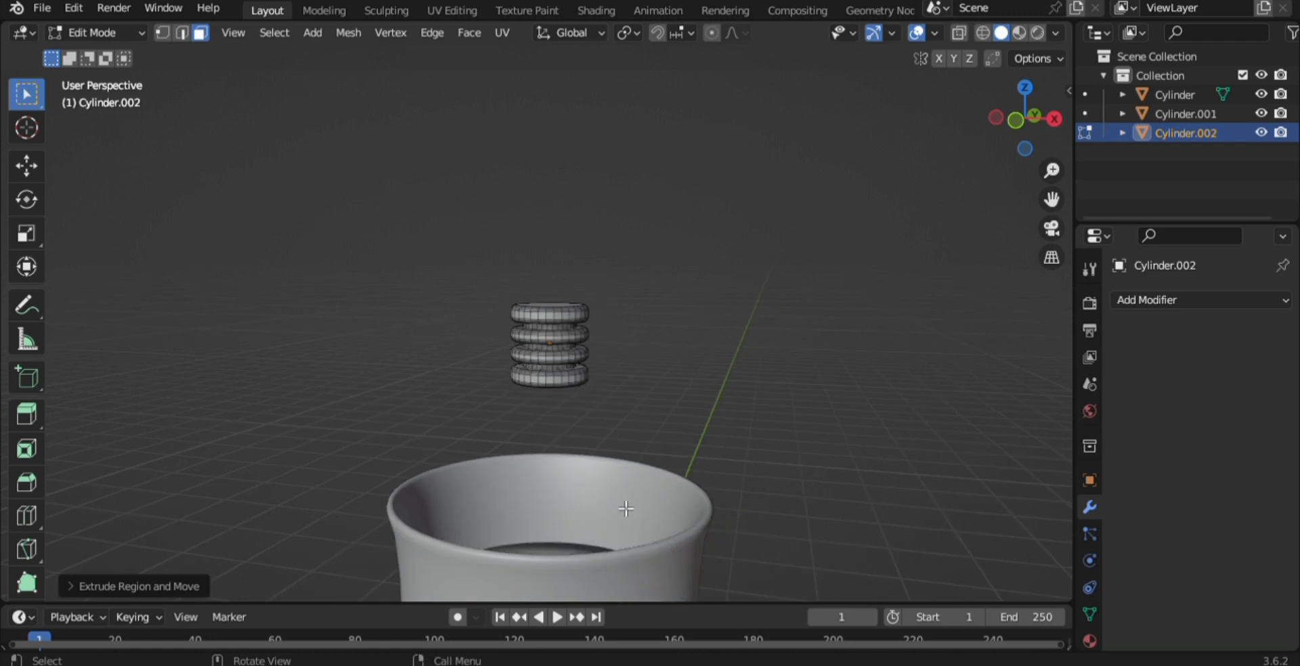
key("e")
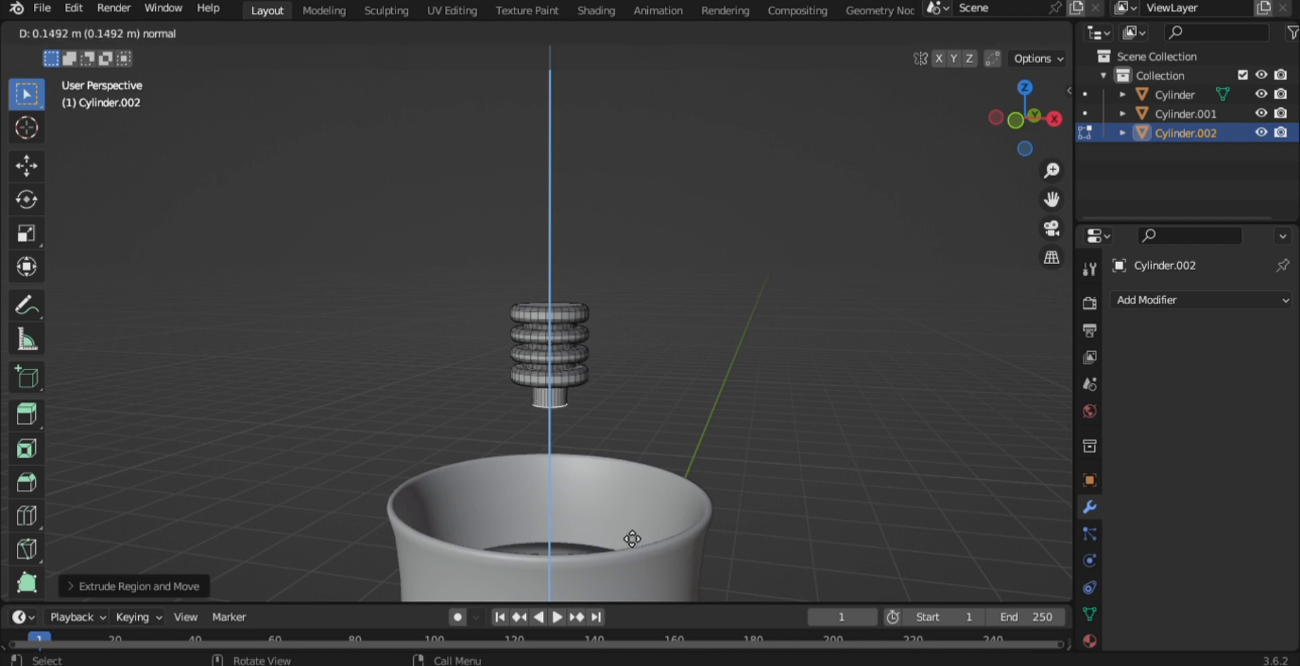
left_click(632, 538)
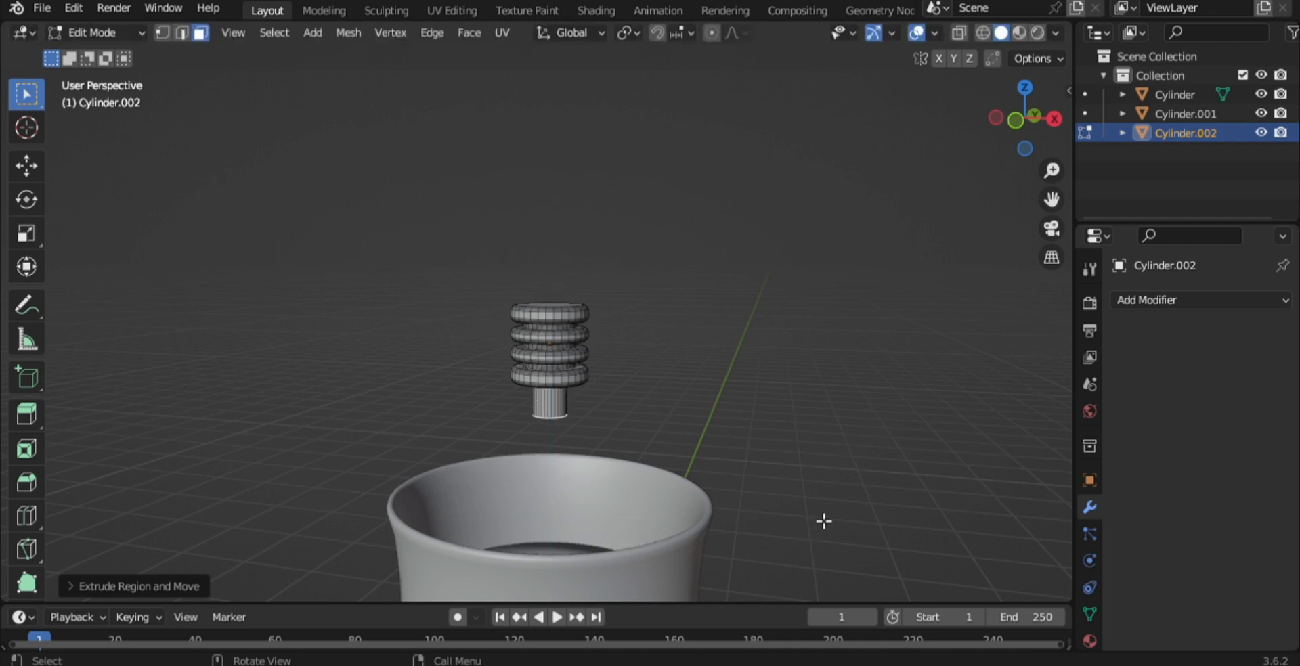
key("s")
left_click(726, 505)
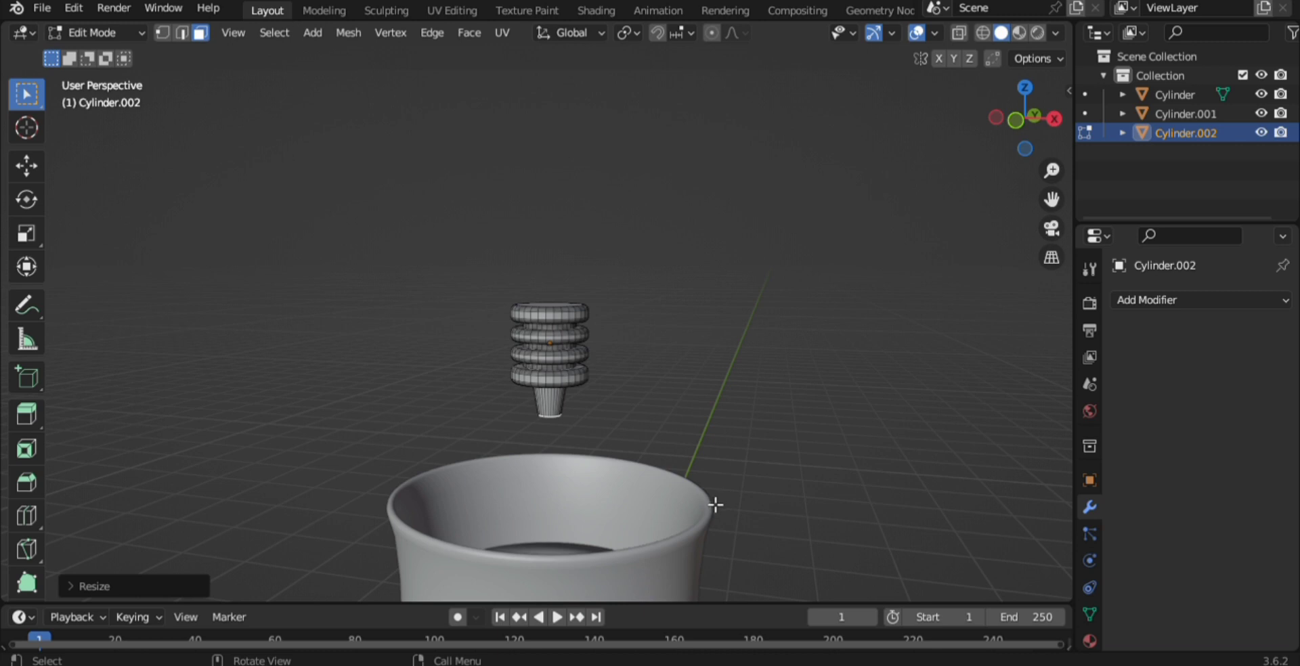
key("e")
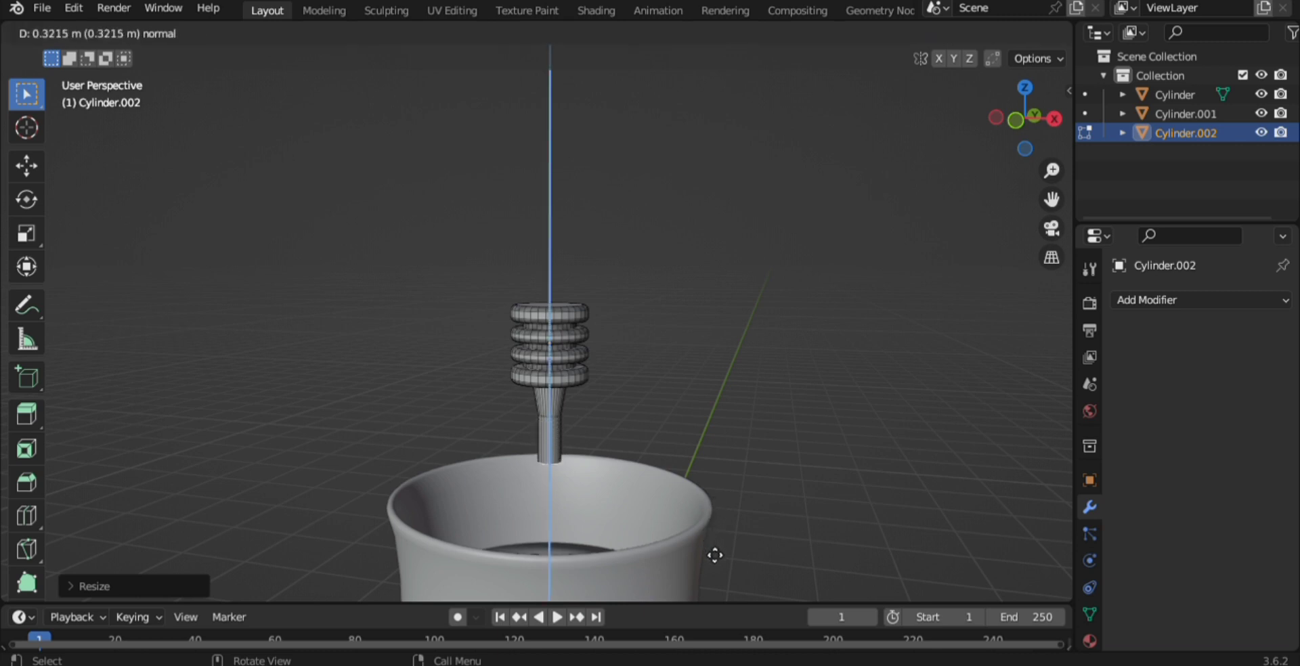
left_click(714, 566)
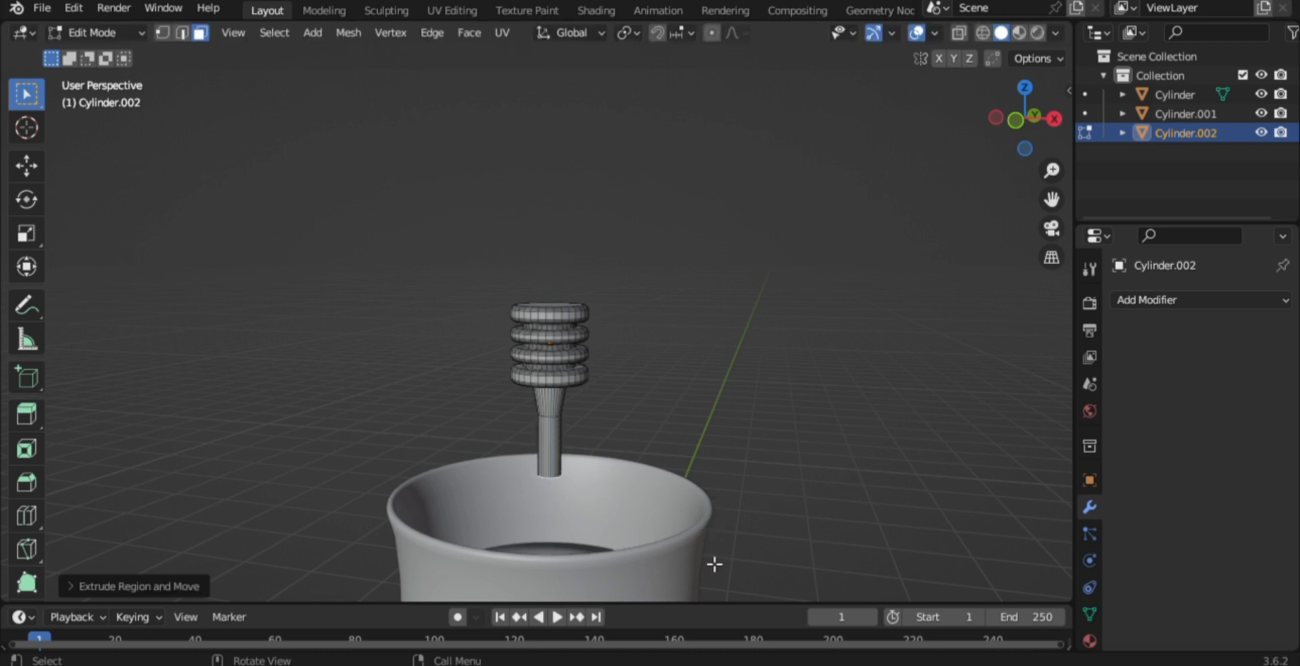
Step: Move the dipper's entire mesh straight up along Z, well clear of the jar, and clear the selection
key("a")
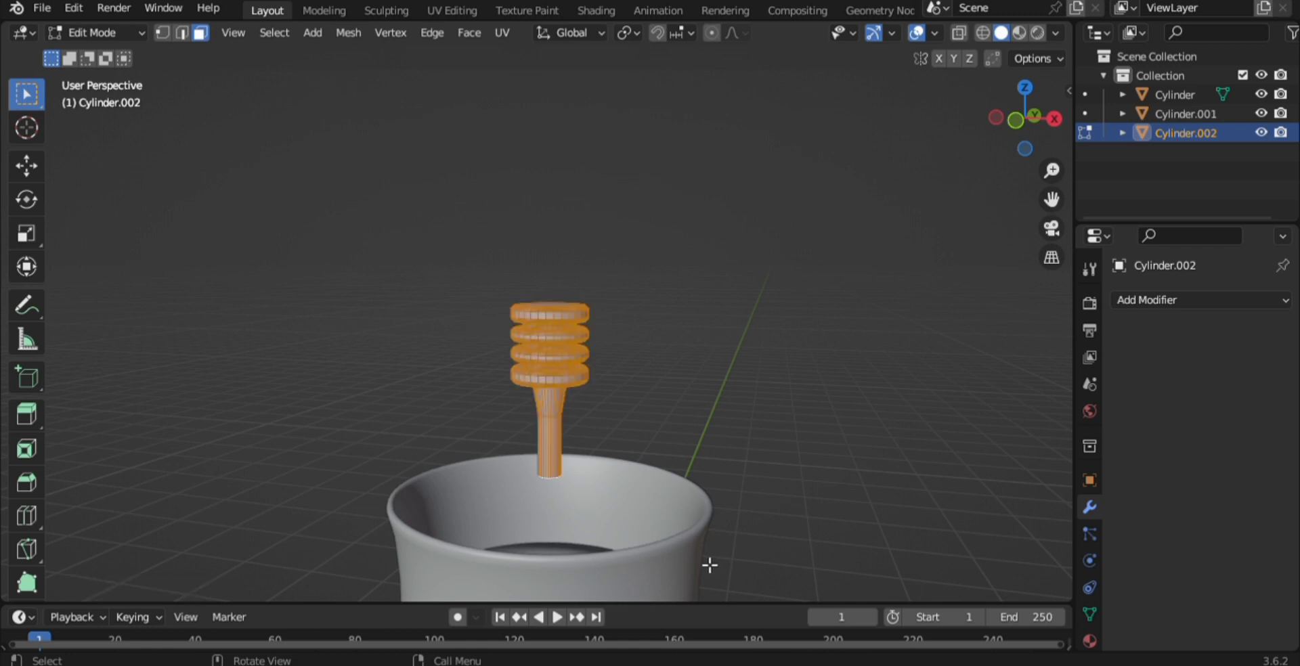
key("g")
key("z")
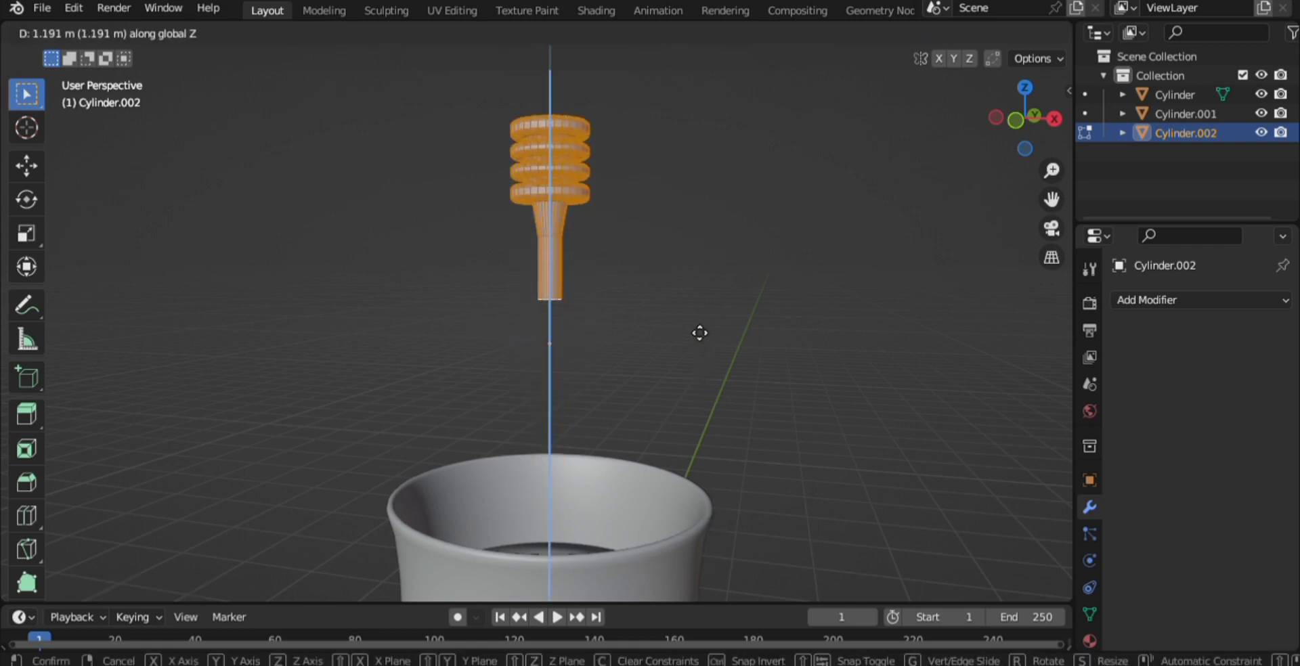
left_click(698, 331)
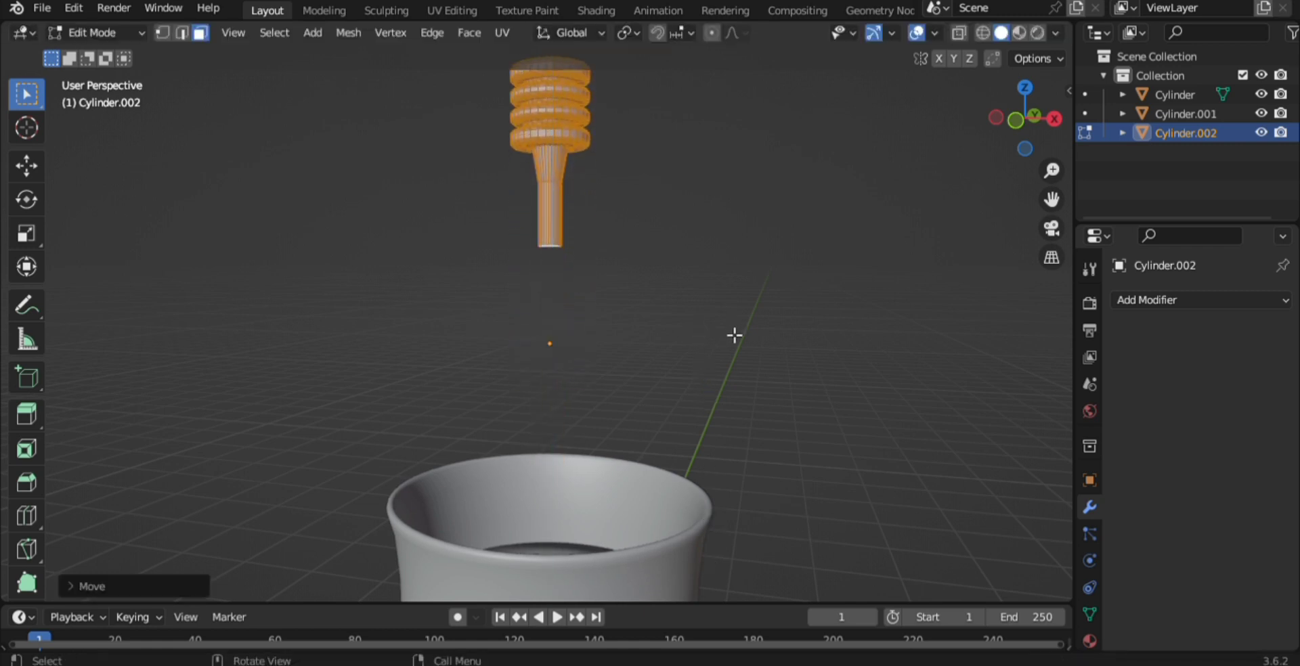
left_click(686, 430)
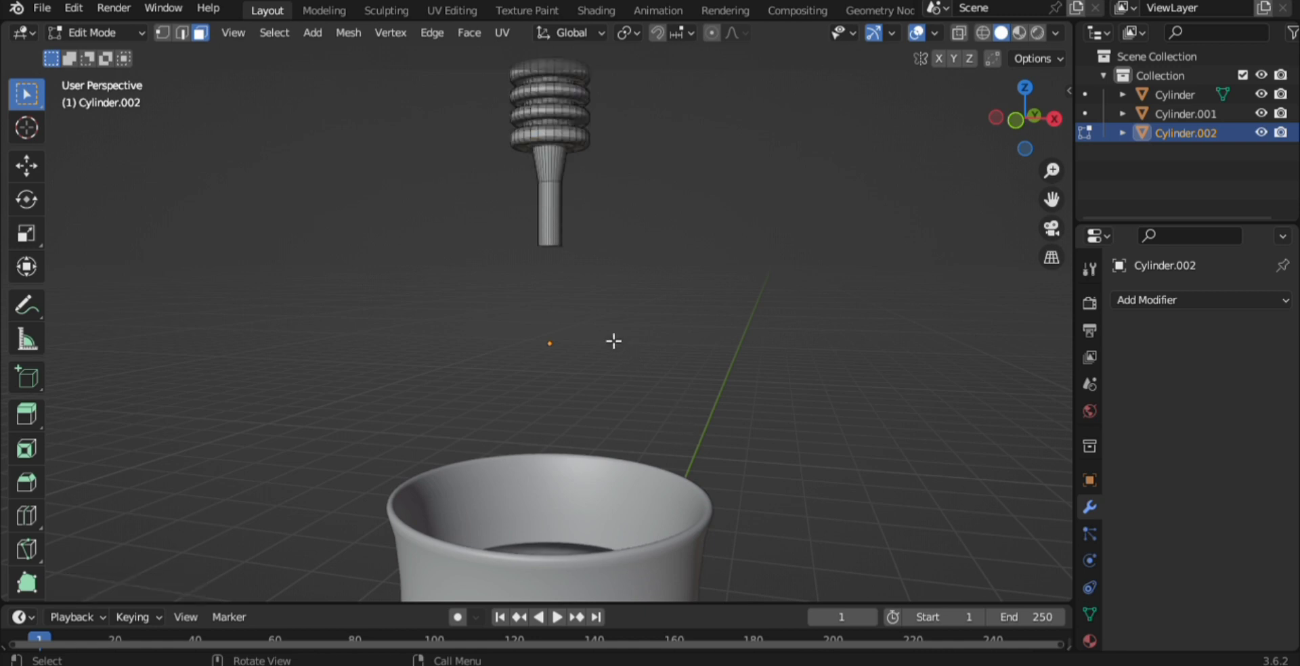
Step: Extrude the end face of the dipper's handle downward by about 0.55 m to lengthen it
scroll(614, 341, "up", 3)
middle_click_drag(614, 341, 619, 301)
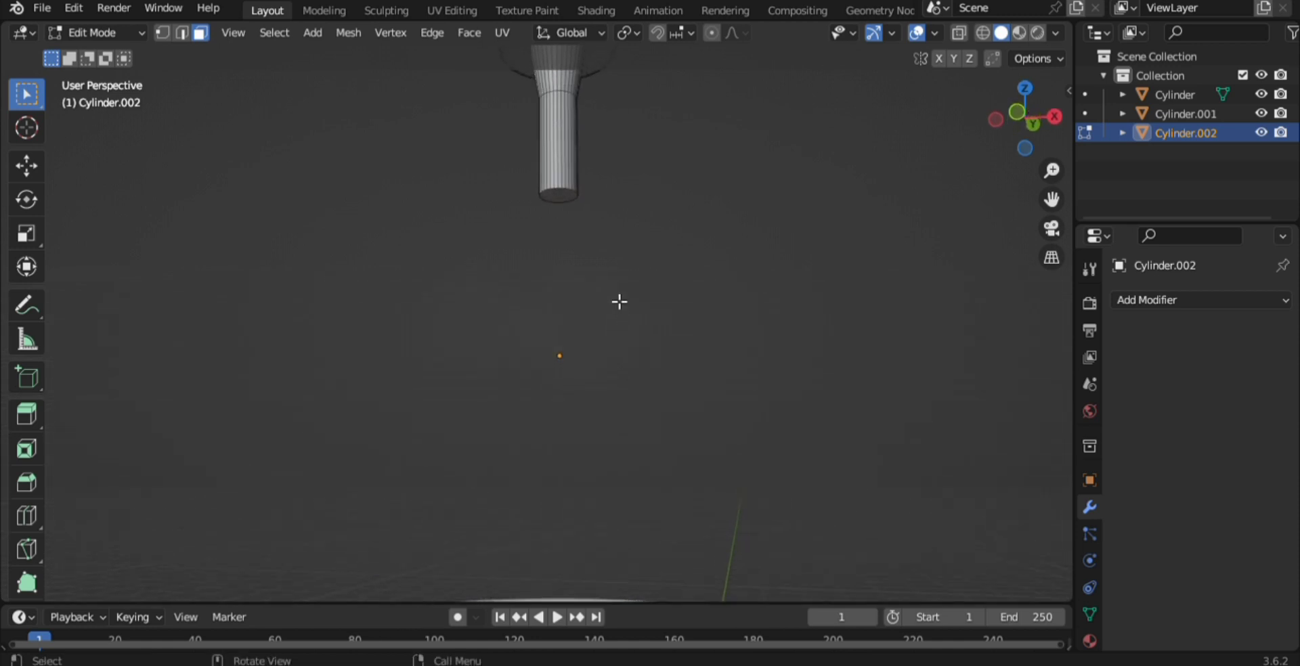
left_click(568, 199)
middle_click_drag(623, 225, 651, 330)
key("e")
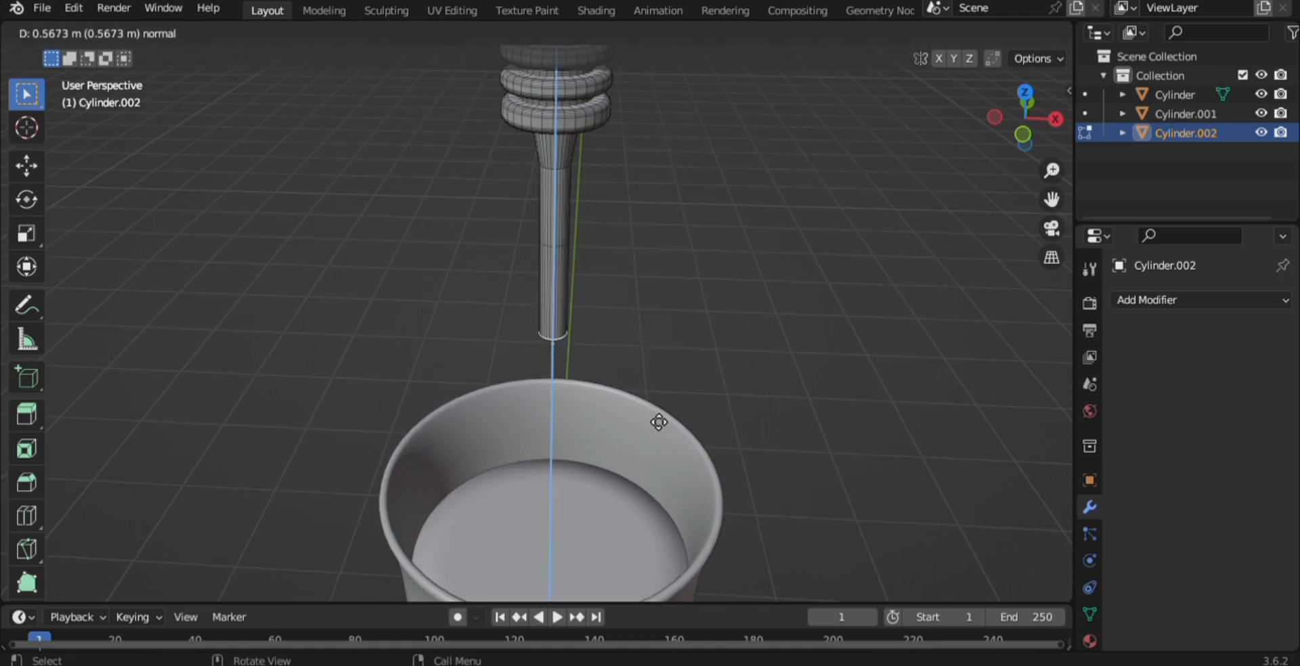
left_click(659, 414)
Step: Flare the handle's end with a 0.057 m extrusion scaled slightly wider, and extrude a grip about 0.36 m long from it
key("e")
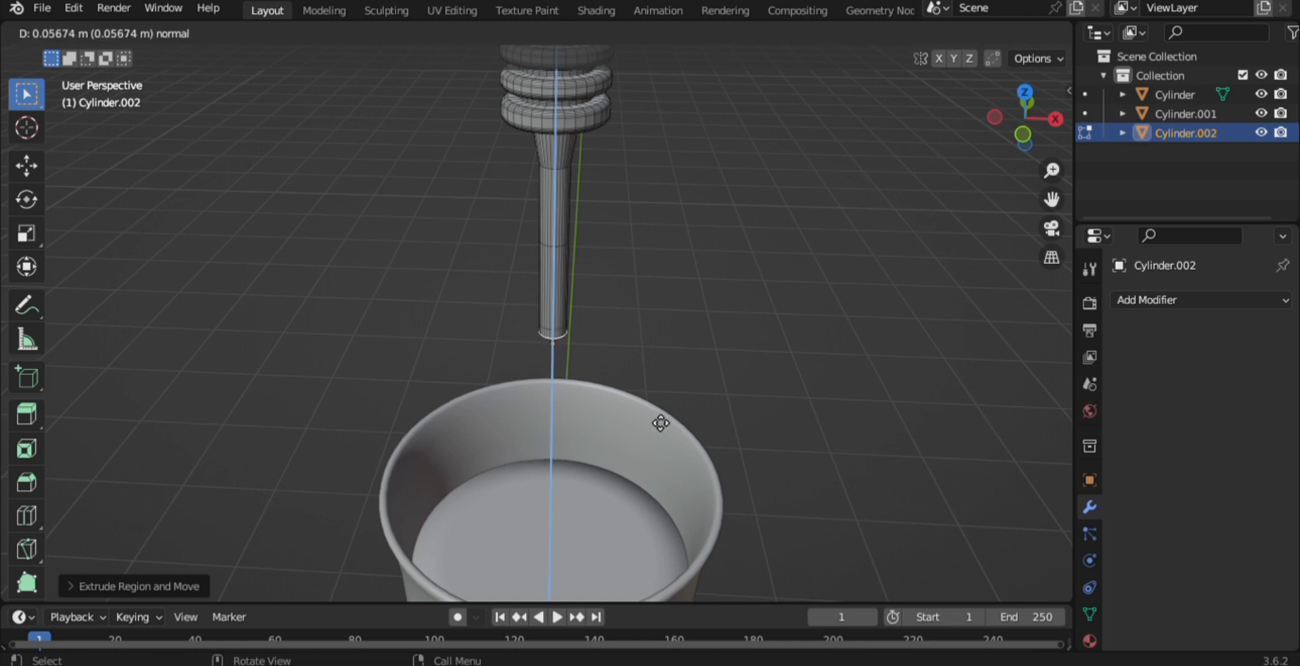
left_click(661, 423)
key("s")
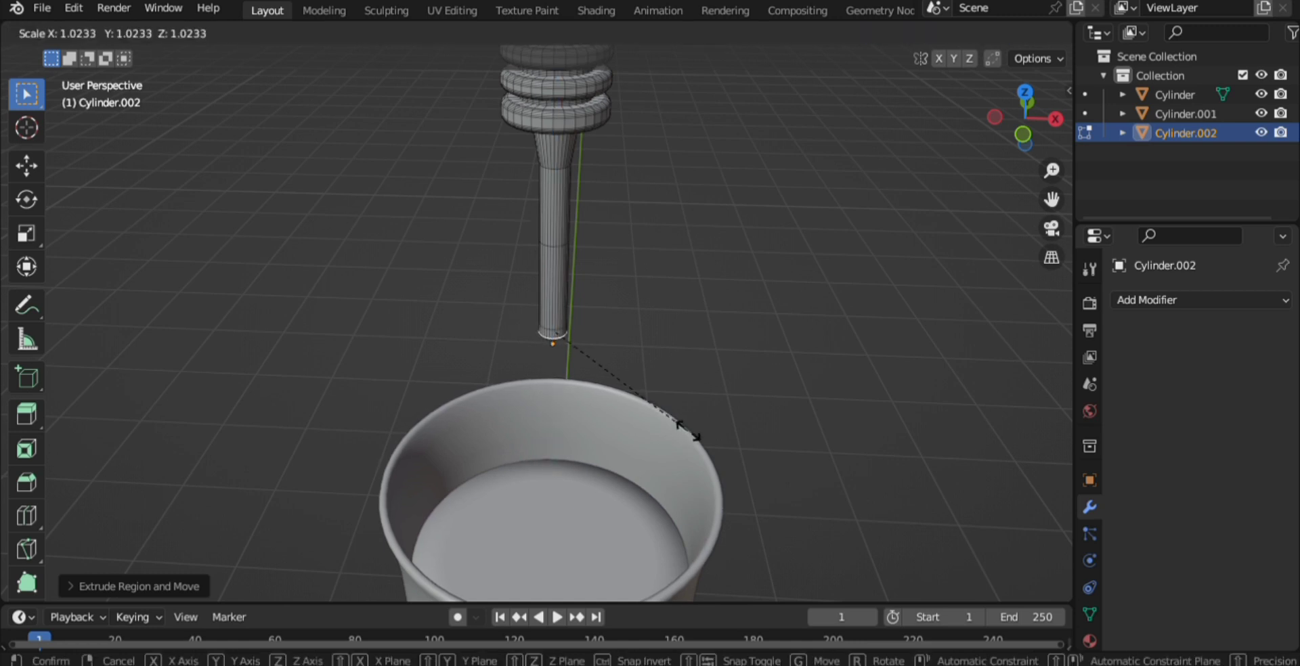
left_click(729, 457)
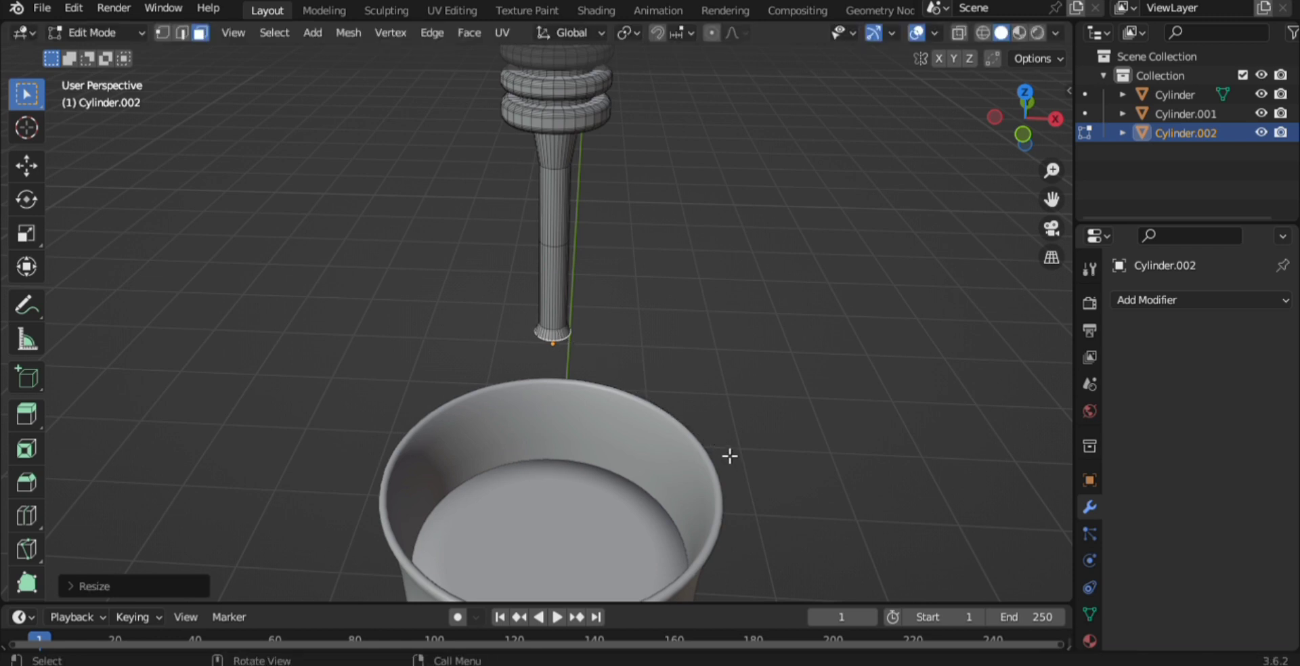
key("e")
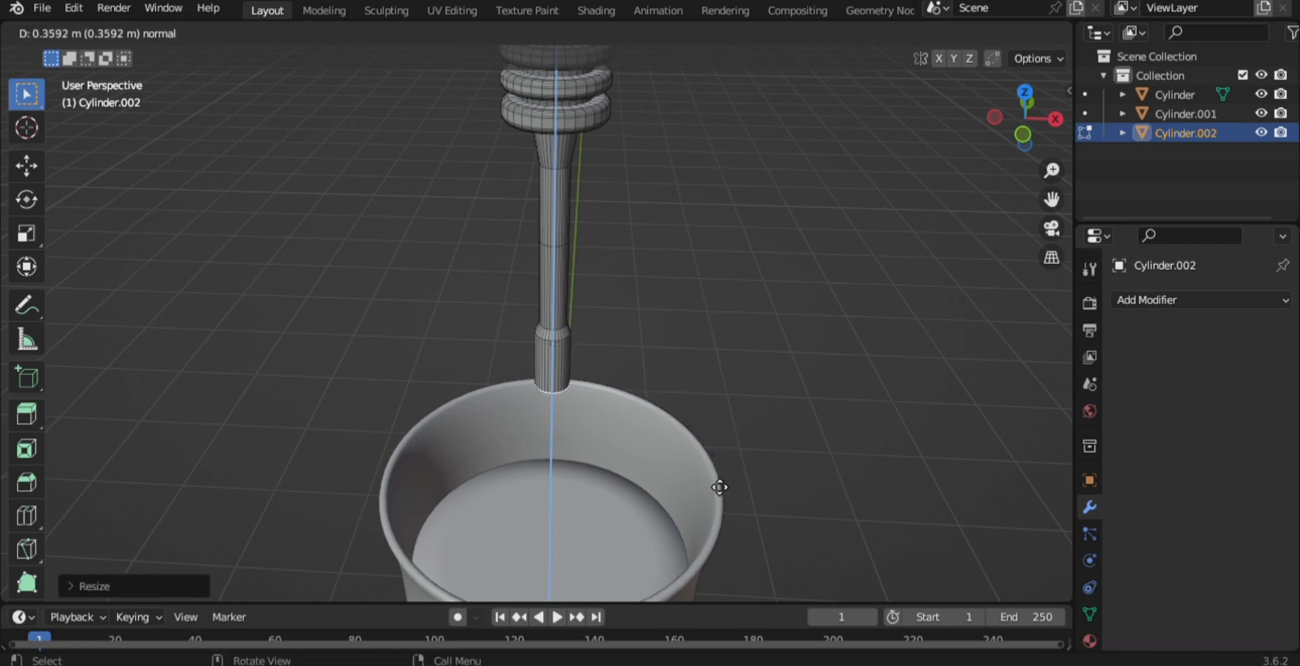
left_click(718, 487)
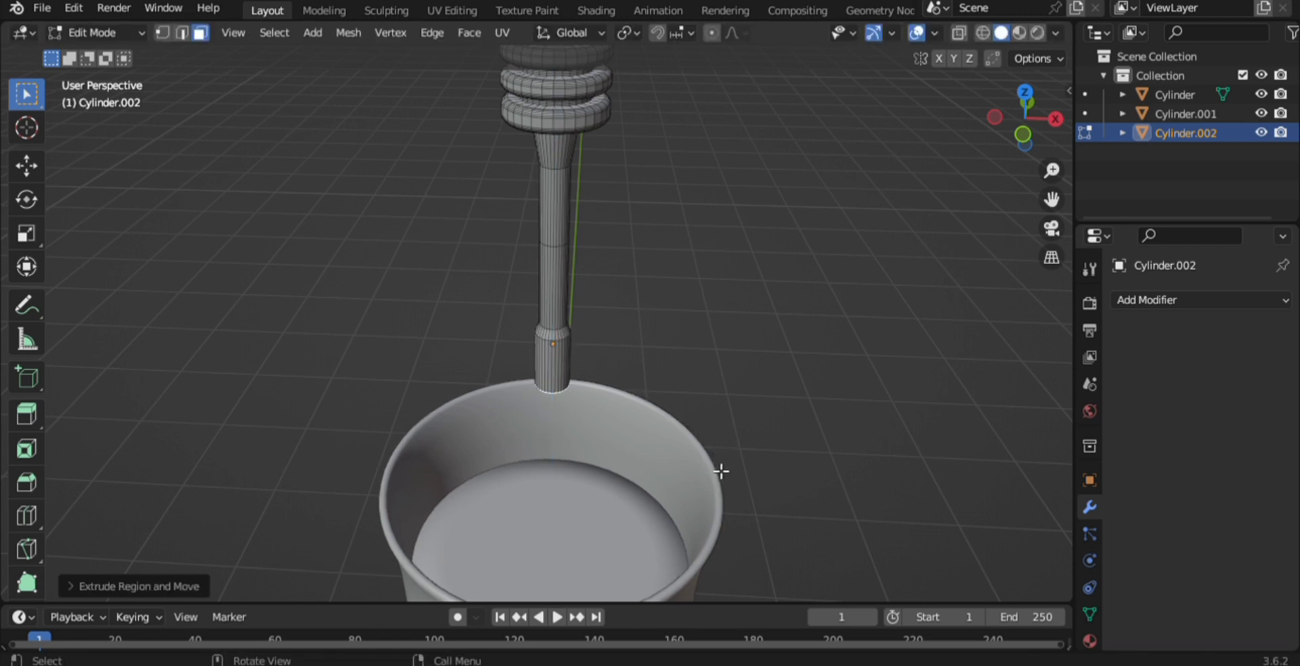
Step: Round the bottom rim of the handle's grip with a small 7-segment bevel and clear the selection
key("ctrl+b")
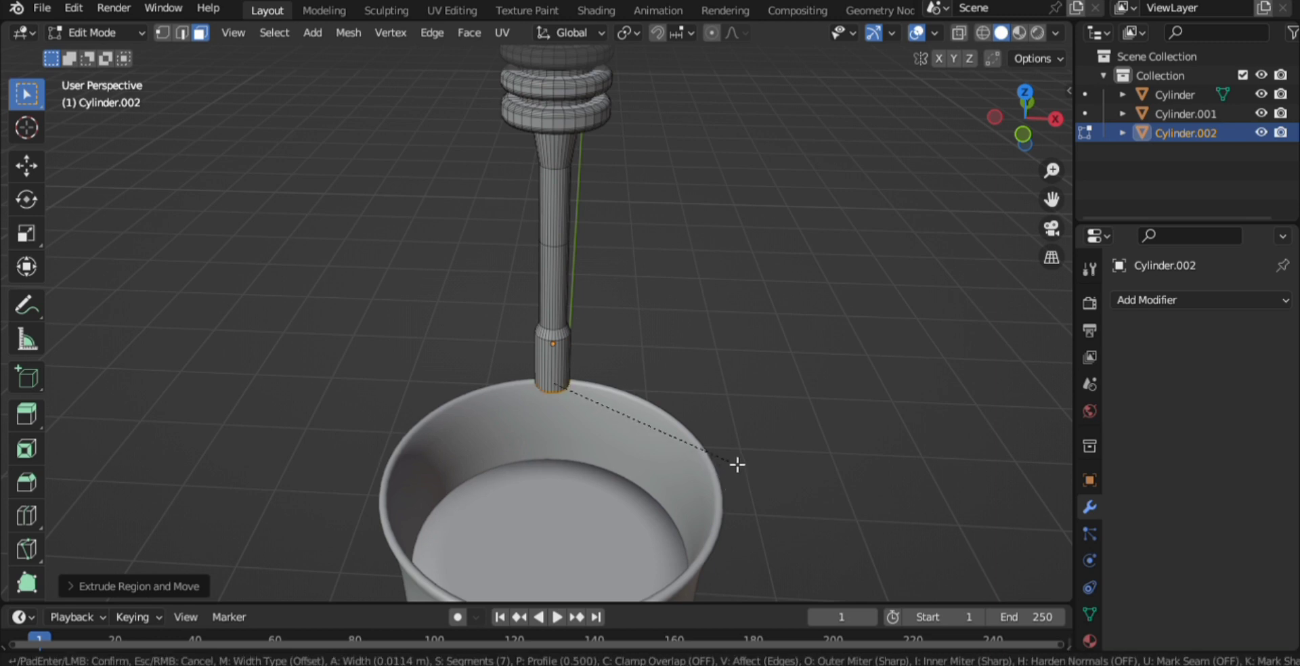
left_click(739, 461)
middle_click_drag(583, 325, 697, 382)
left_click(698, 382)
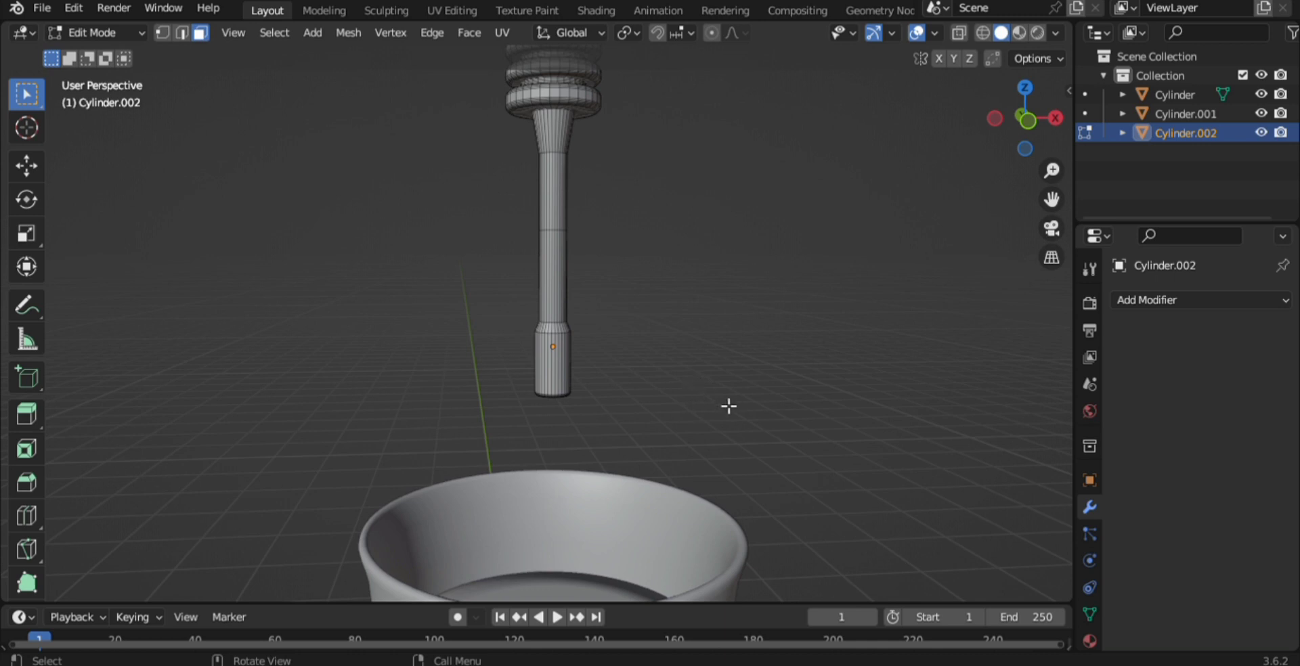
Step: Return to Object Mode and apply smooth shading to the honey dipper
key("Tab")
scroll(584, 325, "down", 4)
right_click(540, 210)
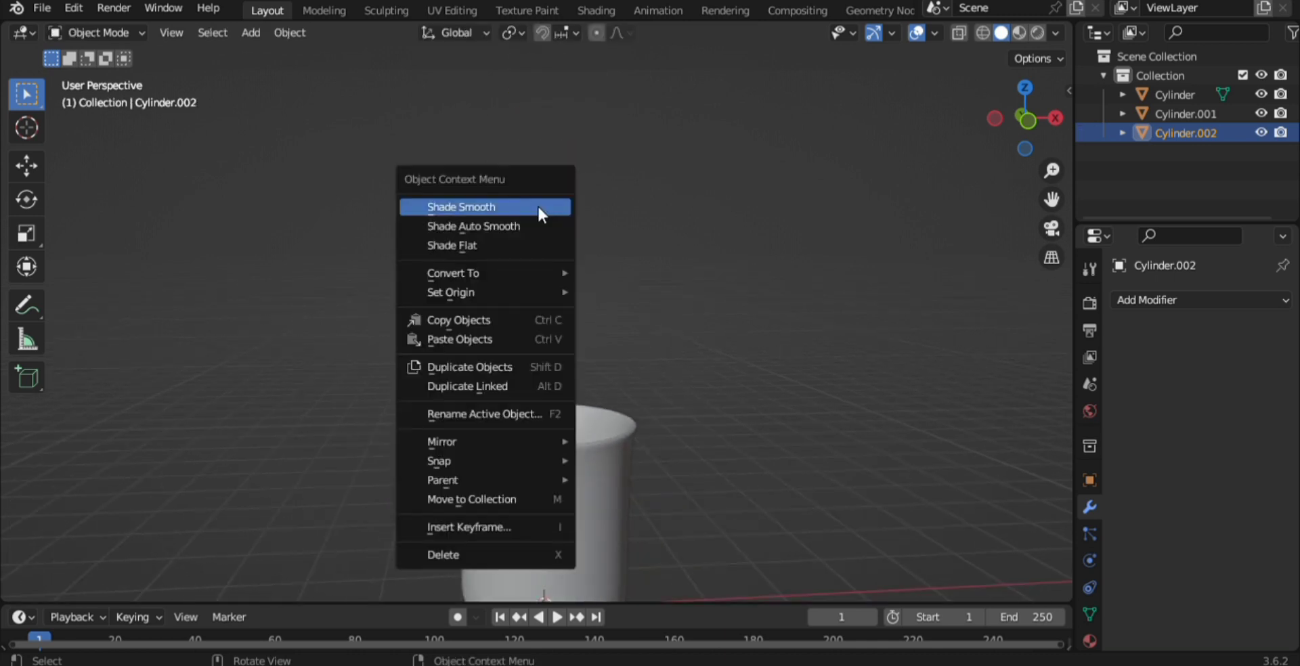
left_click(540, 212)
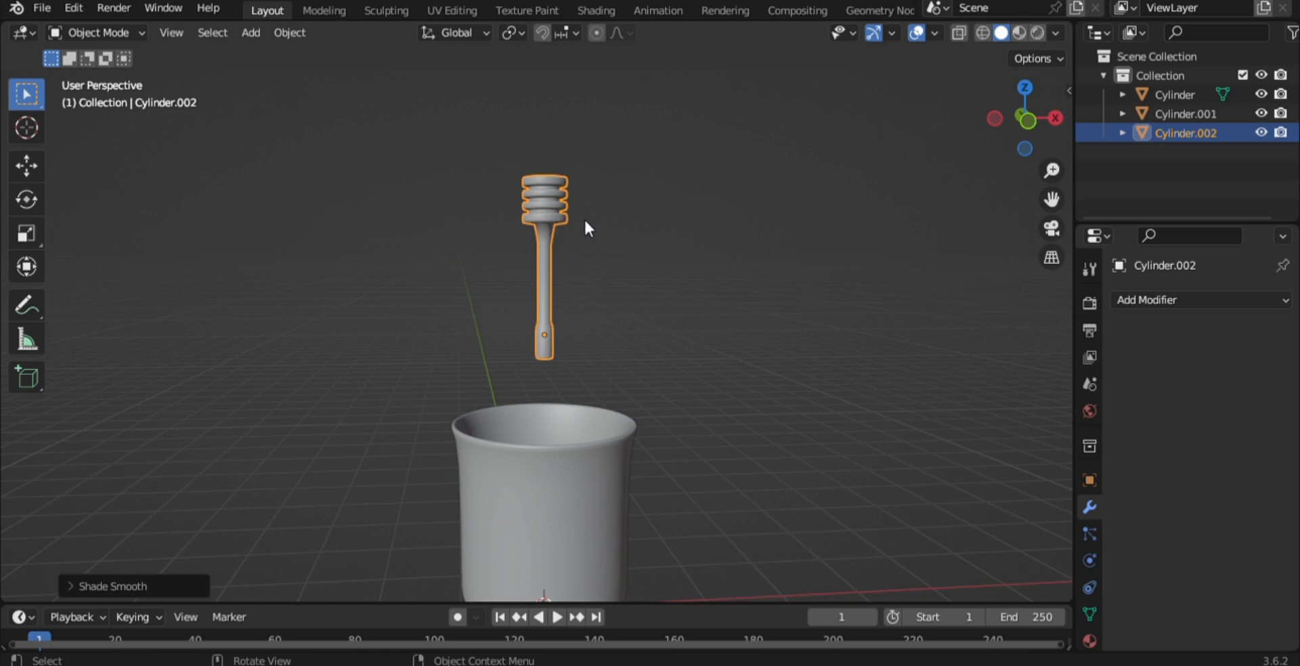
Step: Rotate the dipper to nearly horizontal and move it about 1.9 m so its grooved head lies over the jar's opening, clearing the selection
key("r")
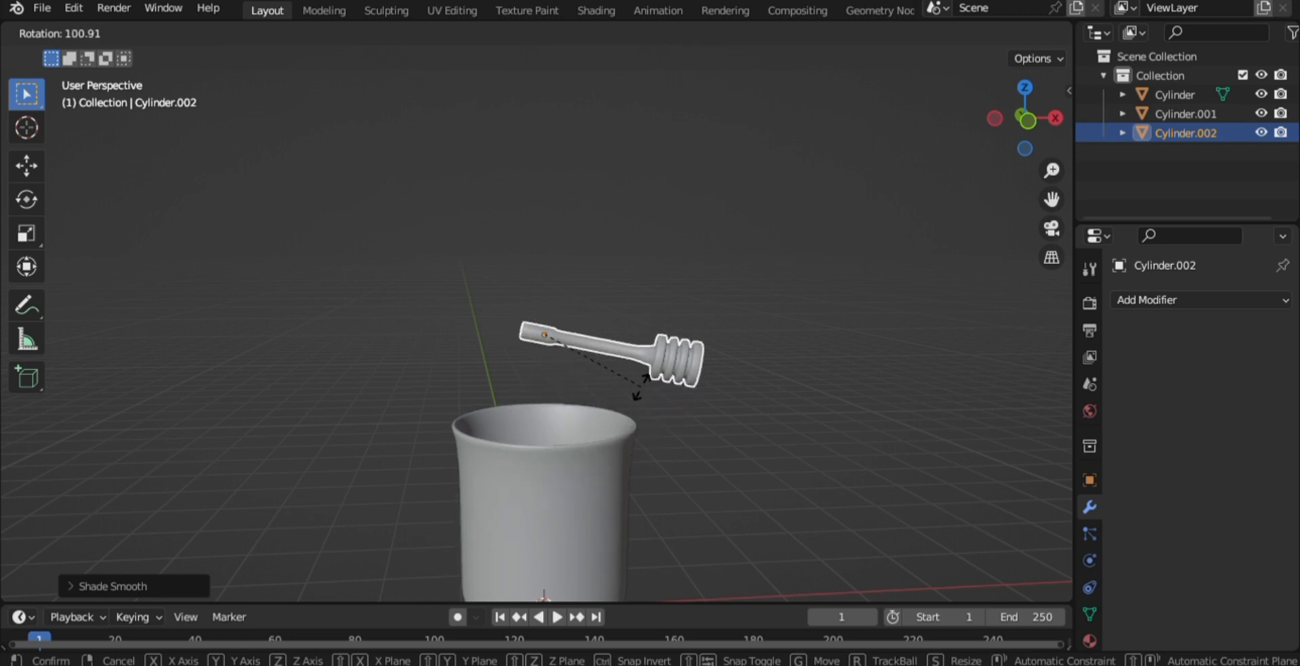
left_click(642, 371)
key("g")
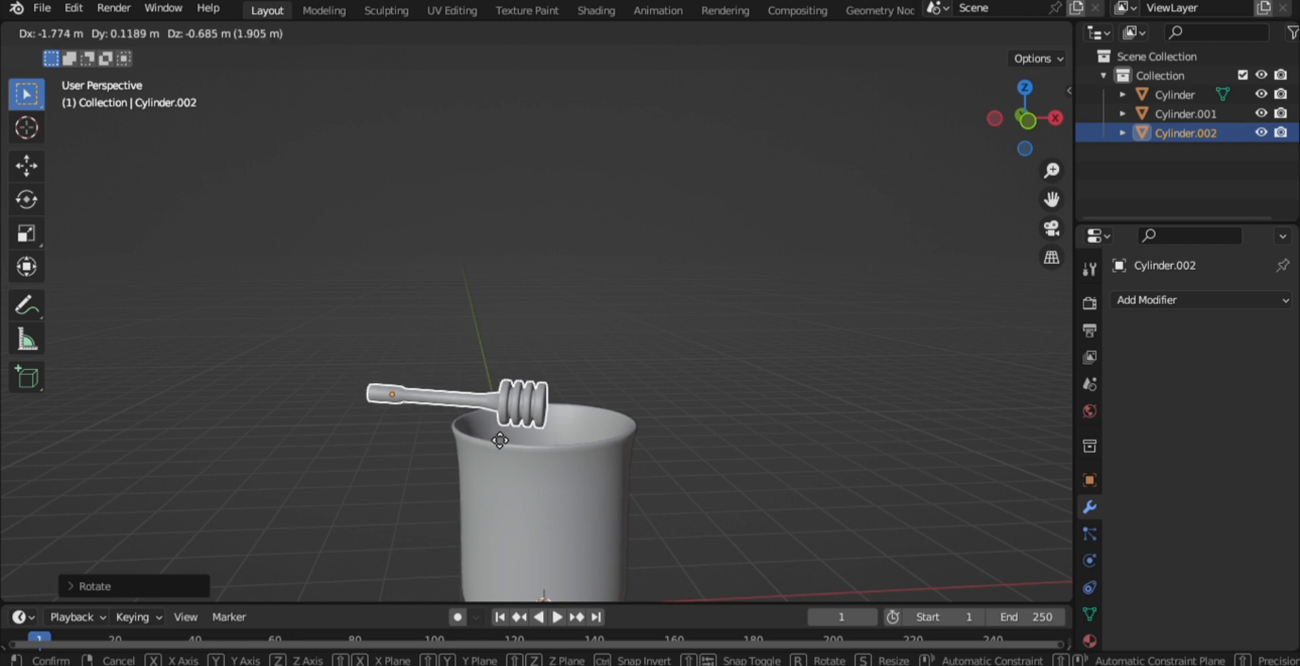
left_click(500, 441)
left_click(700, 329)
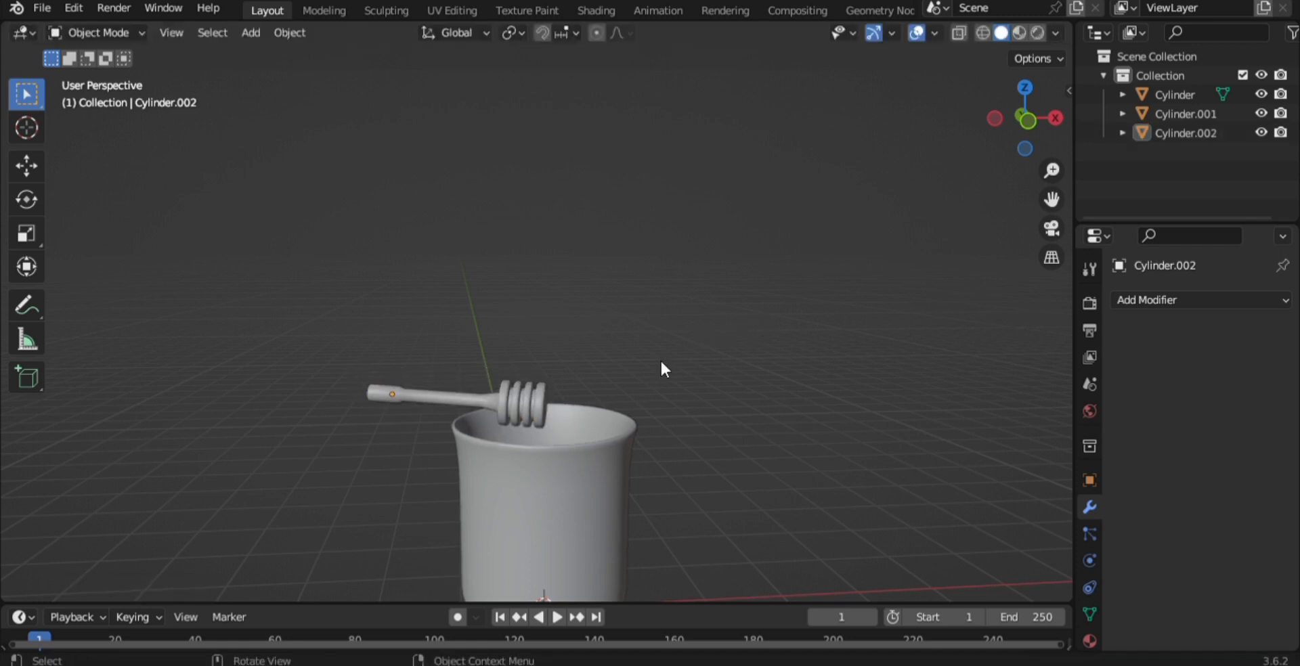
Step: Apply the scale of all three objects and clear the selection
middle_click_drag(660, 359, 649, 401)
key("a")
key("ctrl+a")
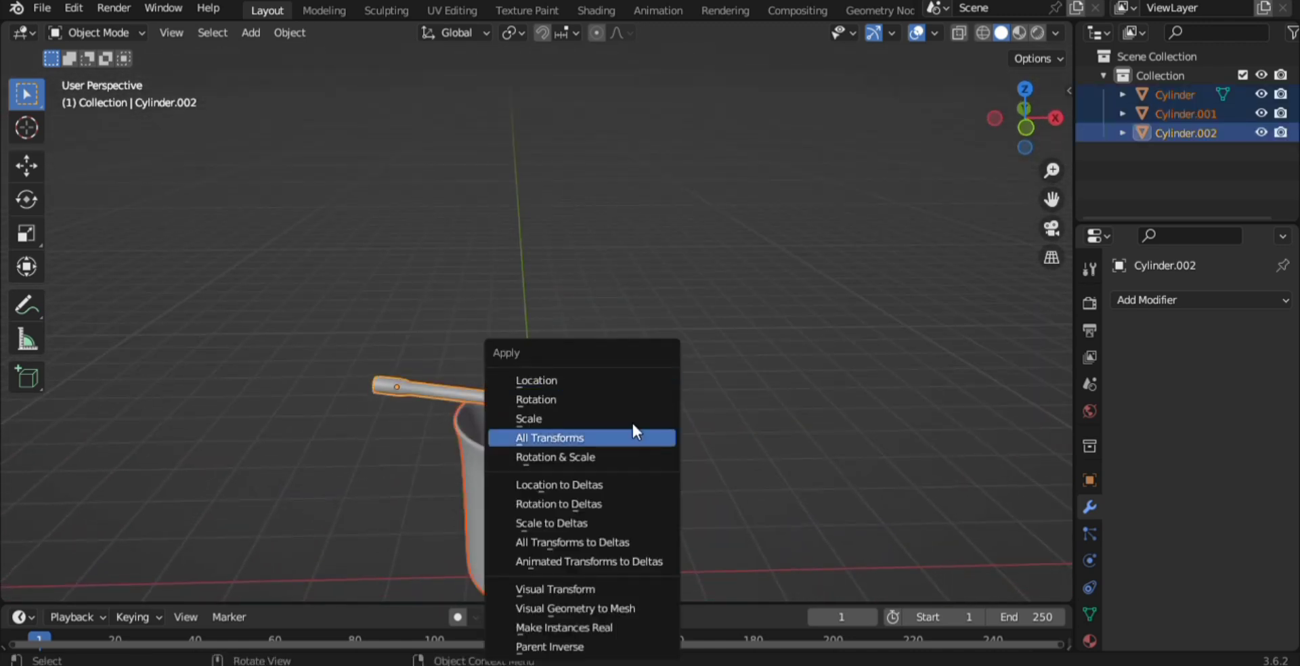
left_click(624, 418)
left_click(730, 382)
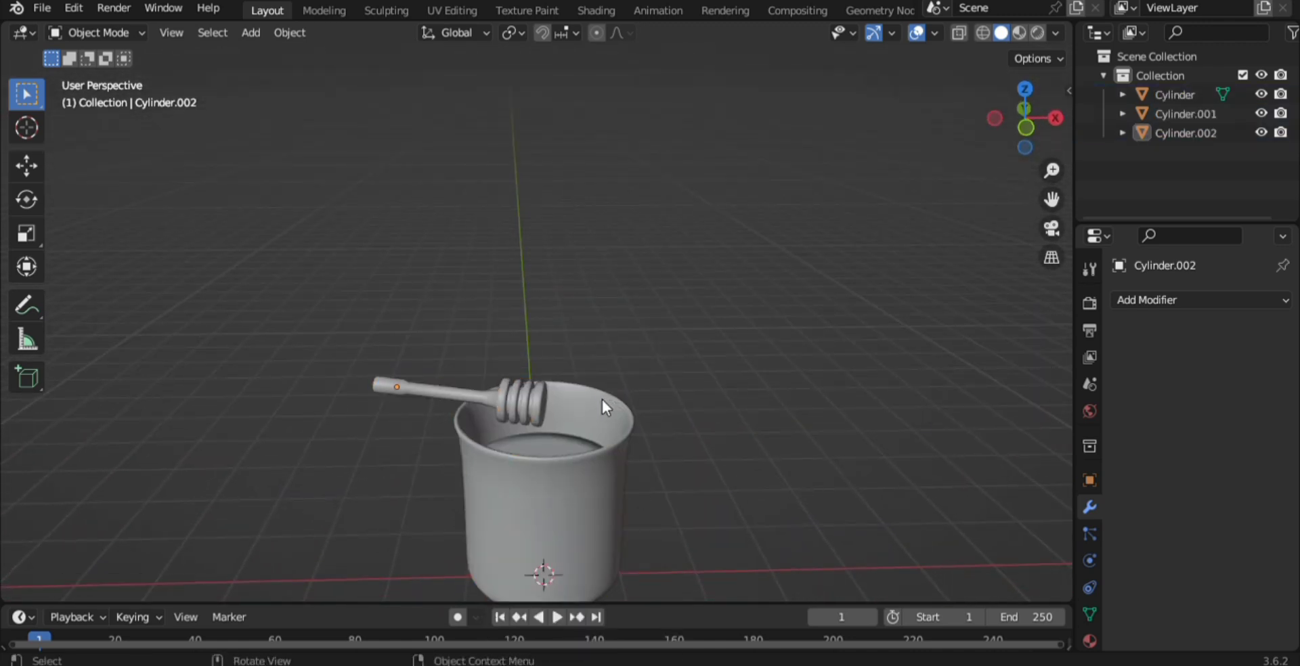
Step: Add a new mesh cylinder and raise it along Z until it sits above the jar's opening
mouse_move(626, 383)
middle_mouse_down()
mouse_move(631, 461)
mouse_move(634, 374)
middle_mouse_up()
key("shift+a")
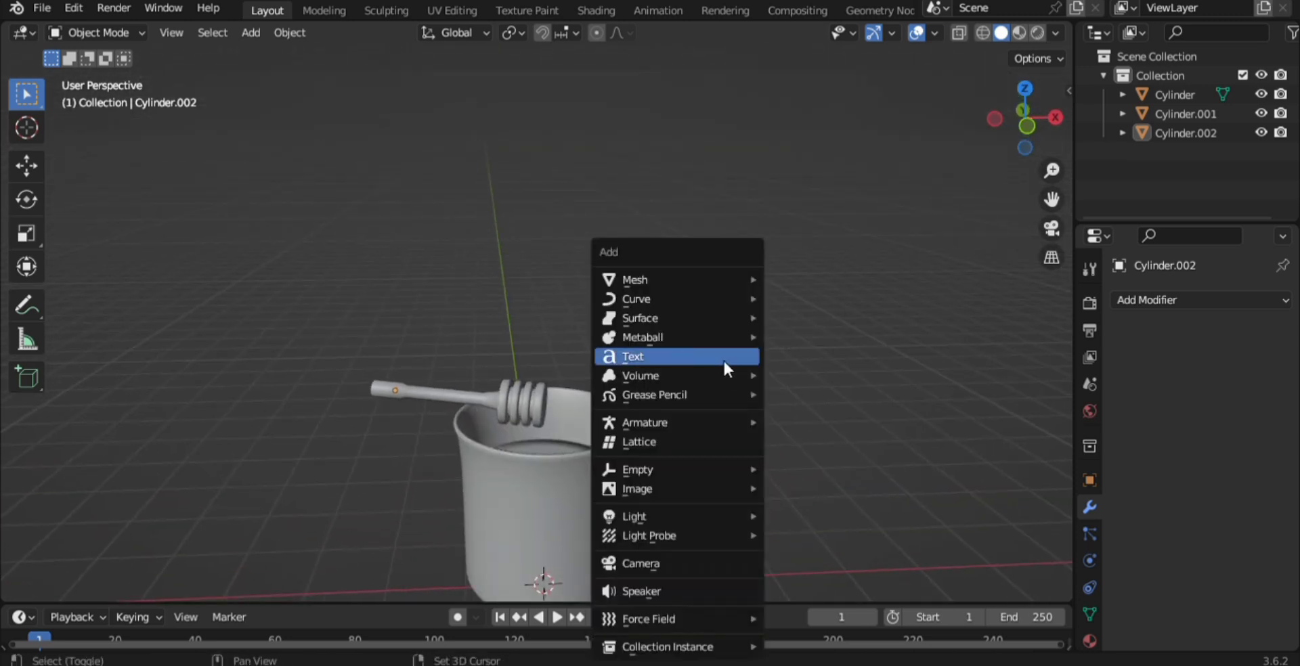
mouse_move(676, 279)
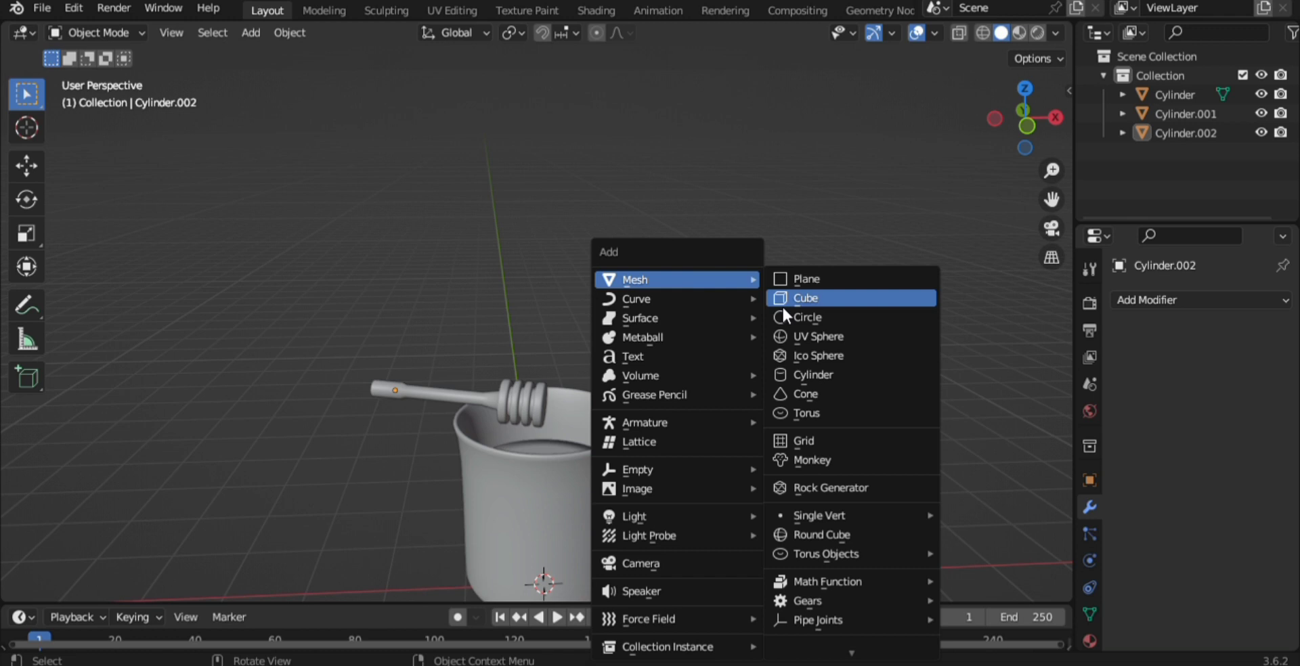
left_click(821, 367)
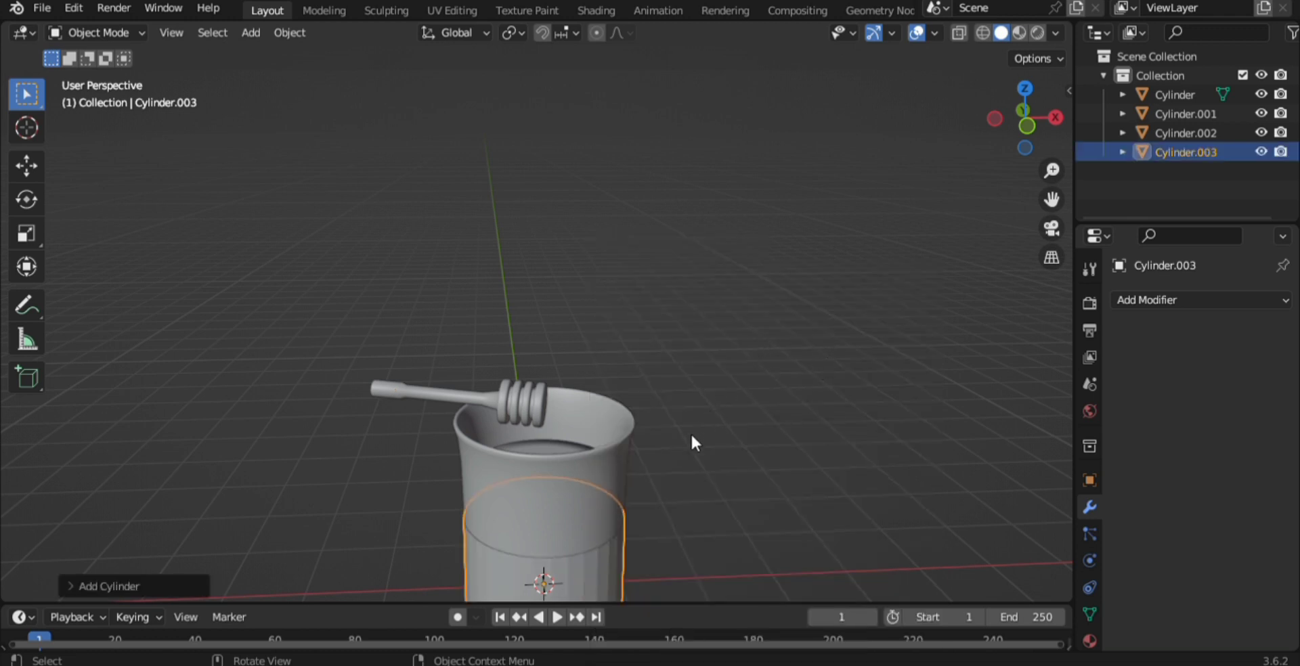
key("g")
key("z")
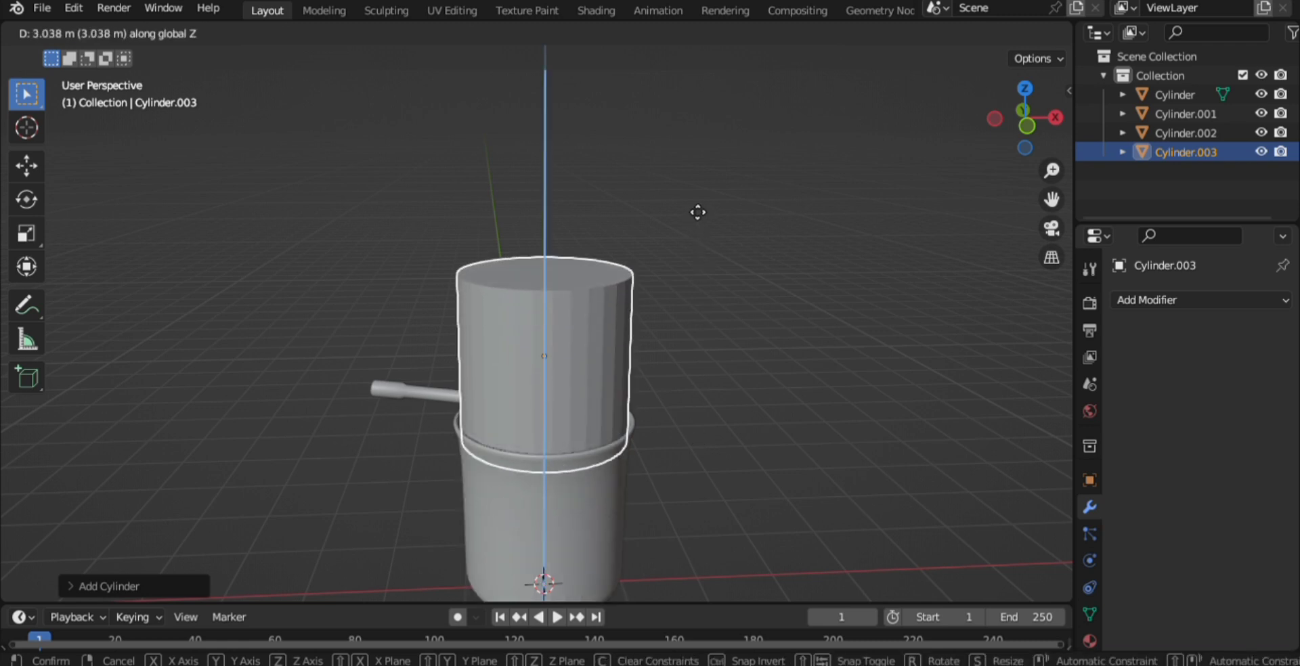
left_click(681, 172)
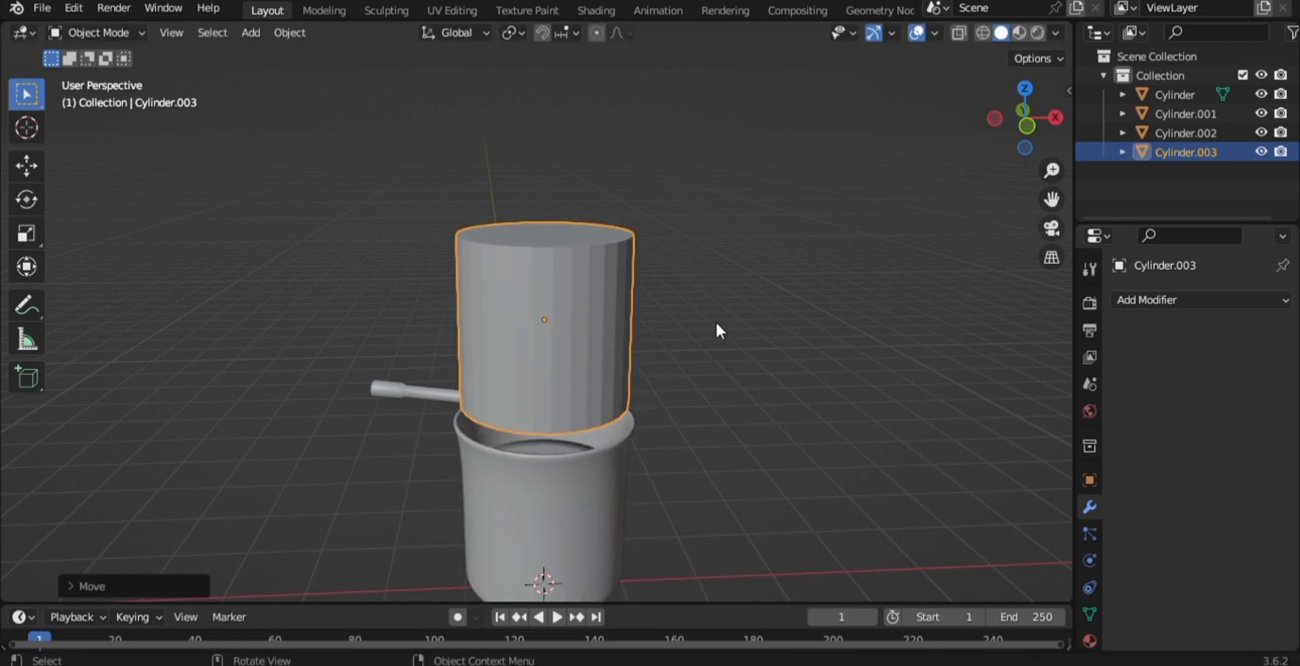
Step: Rotate the new cylinder 90° about the Y axis and scale it down to less than half its size
type("ry90")
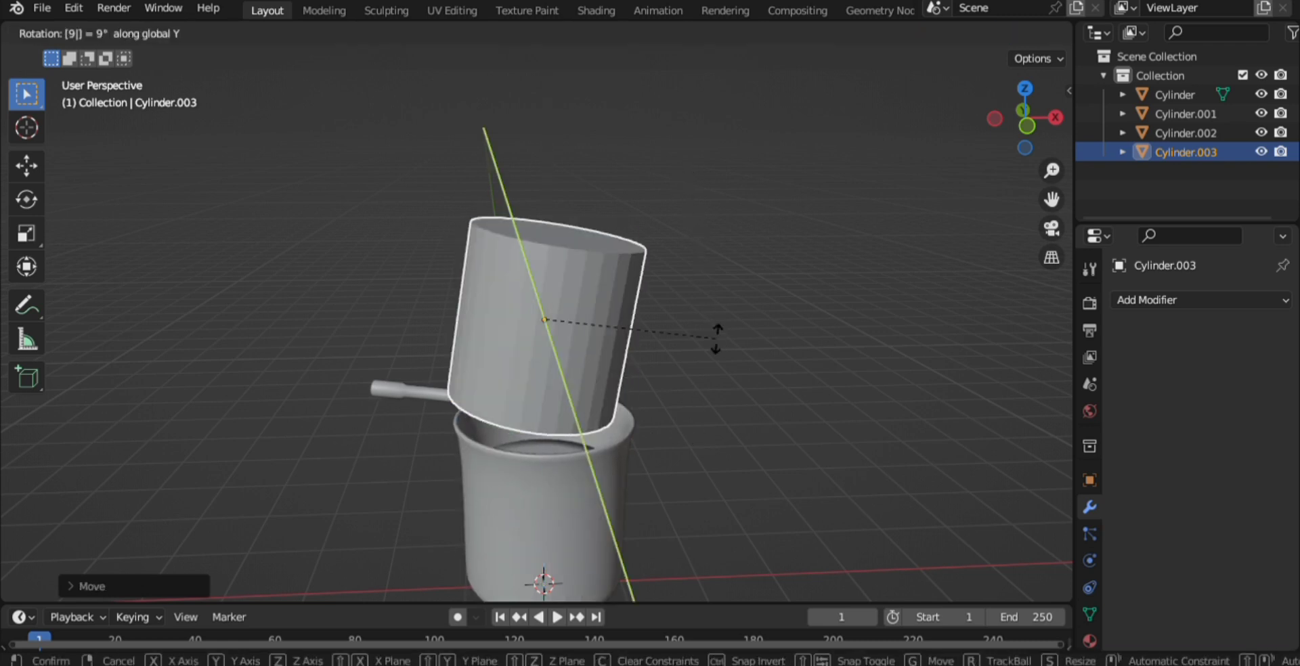
key("Return")
key("s")
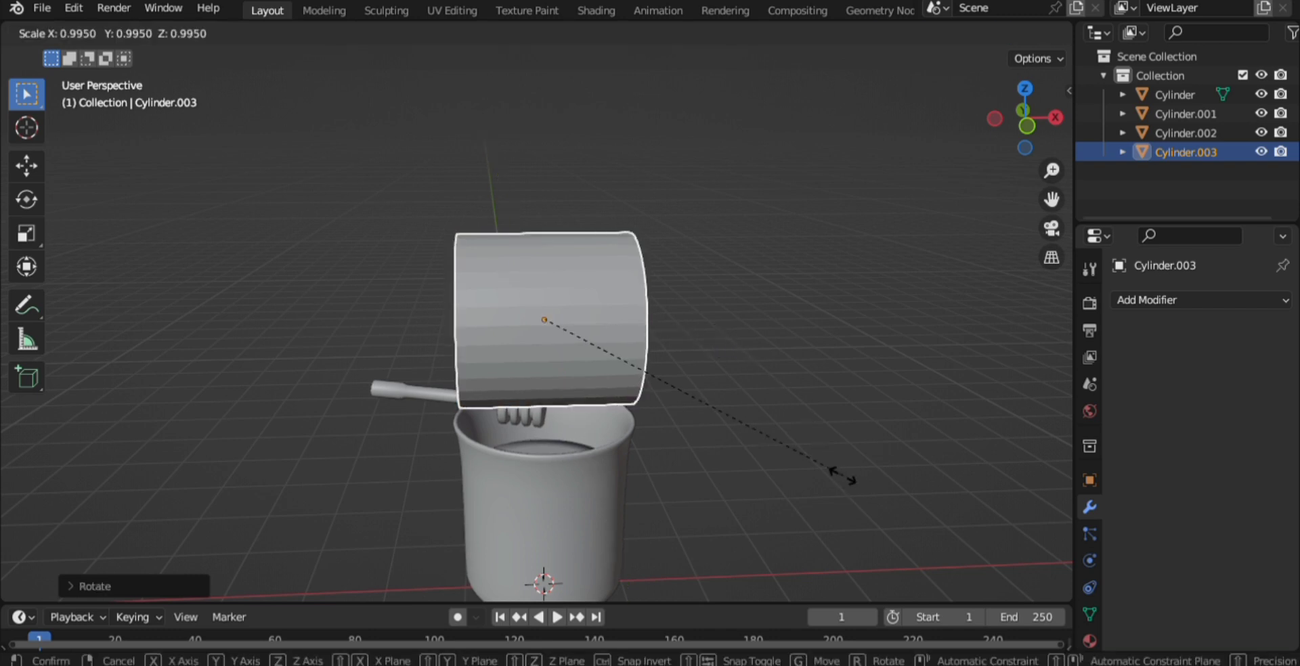
left_click(617, 425)
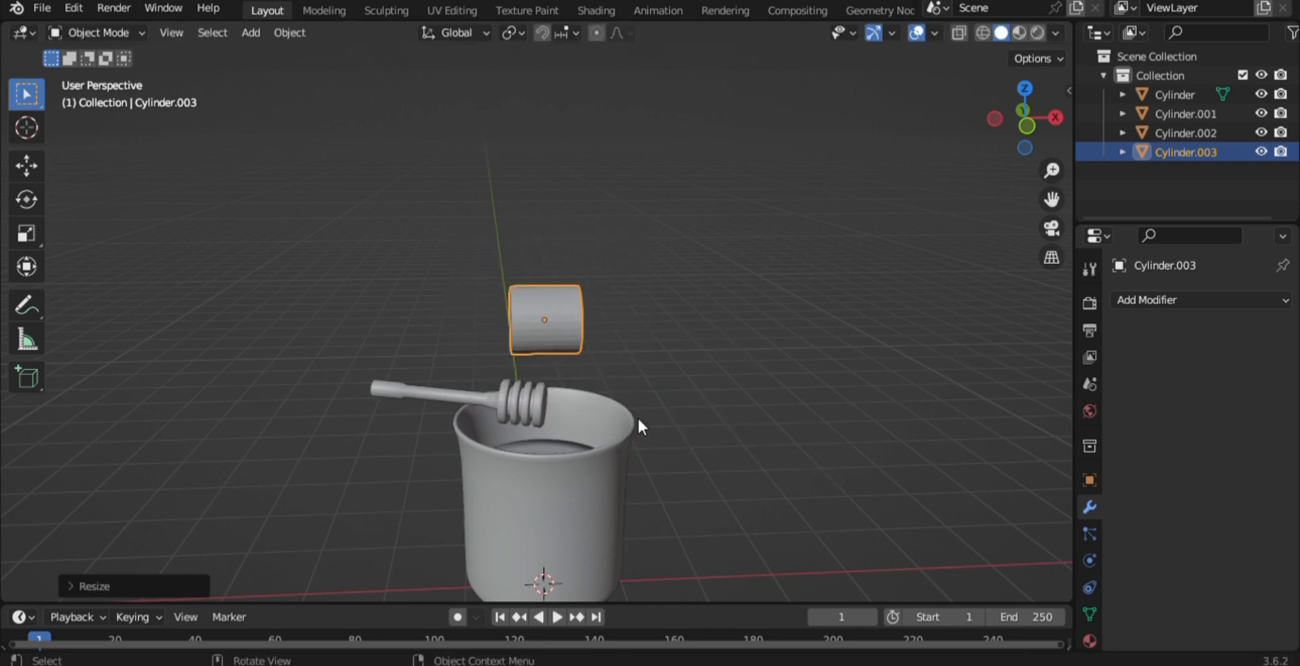
Step: In top view, rotate the cylinder about 11° to match the dipper's angle and move it over the grooved head
key("grave")
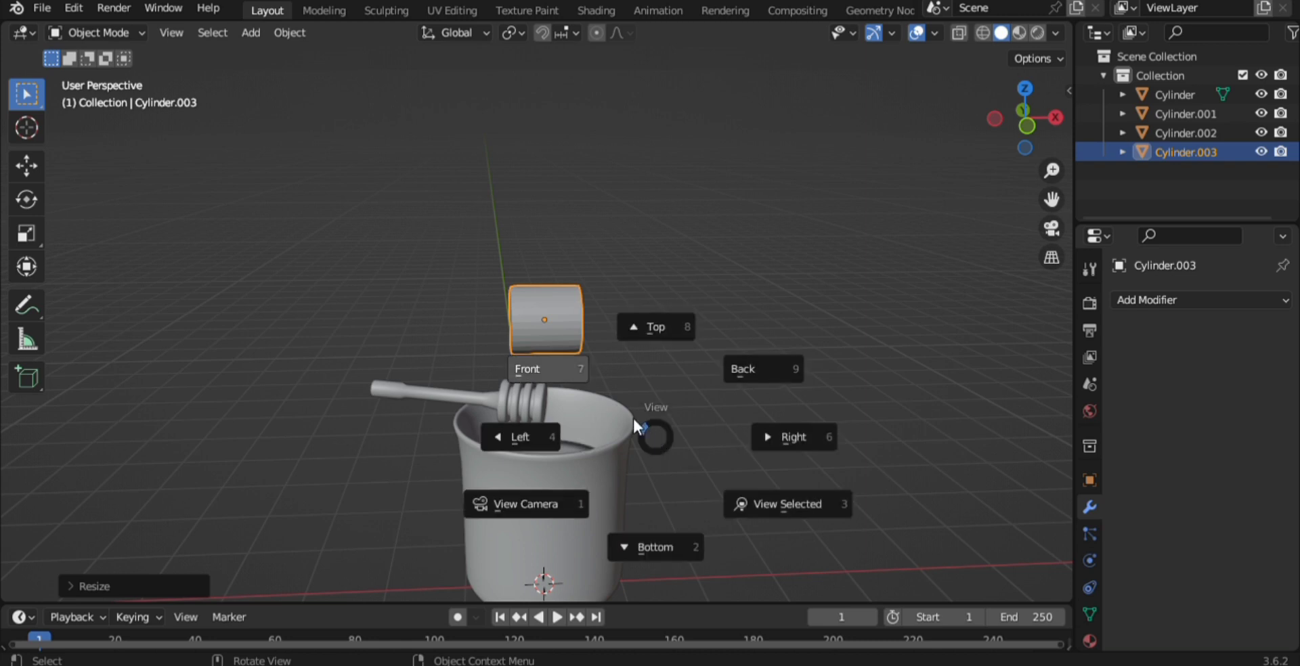
left_click(542, 376)
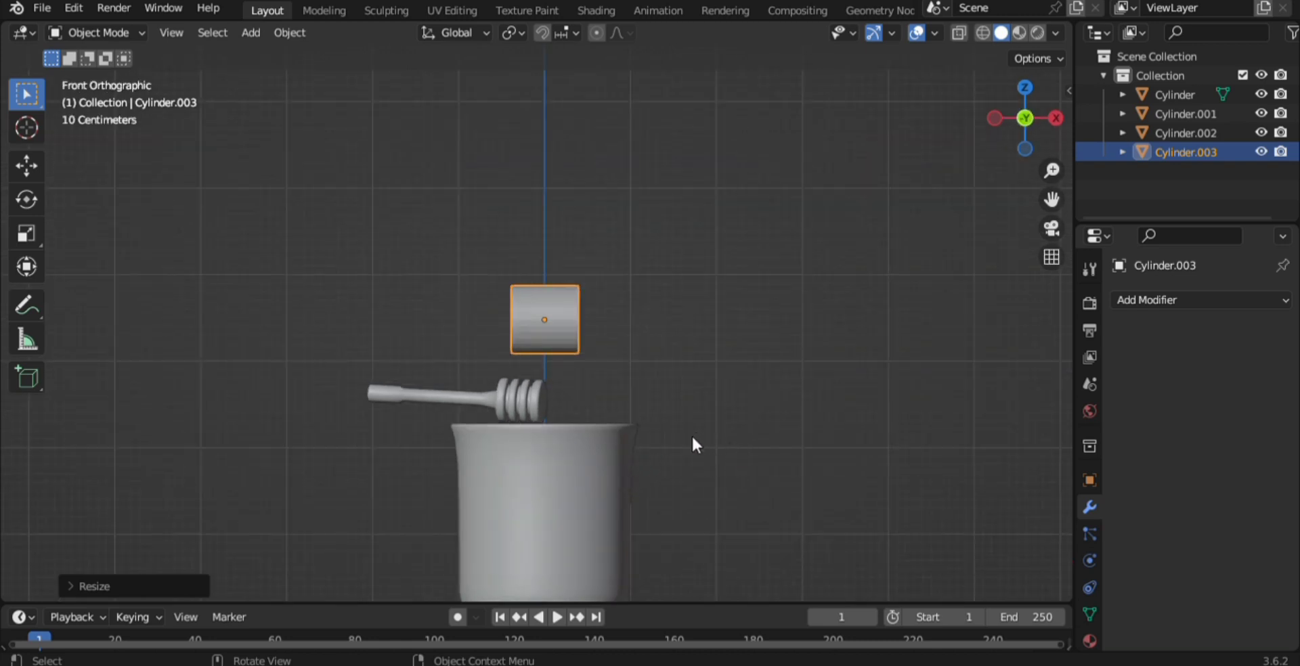
key("grave")
left_click(690, 326)
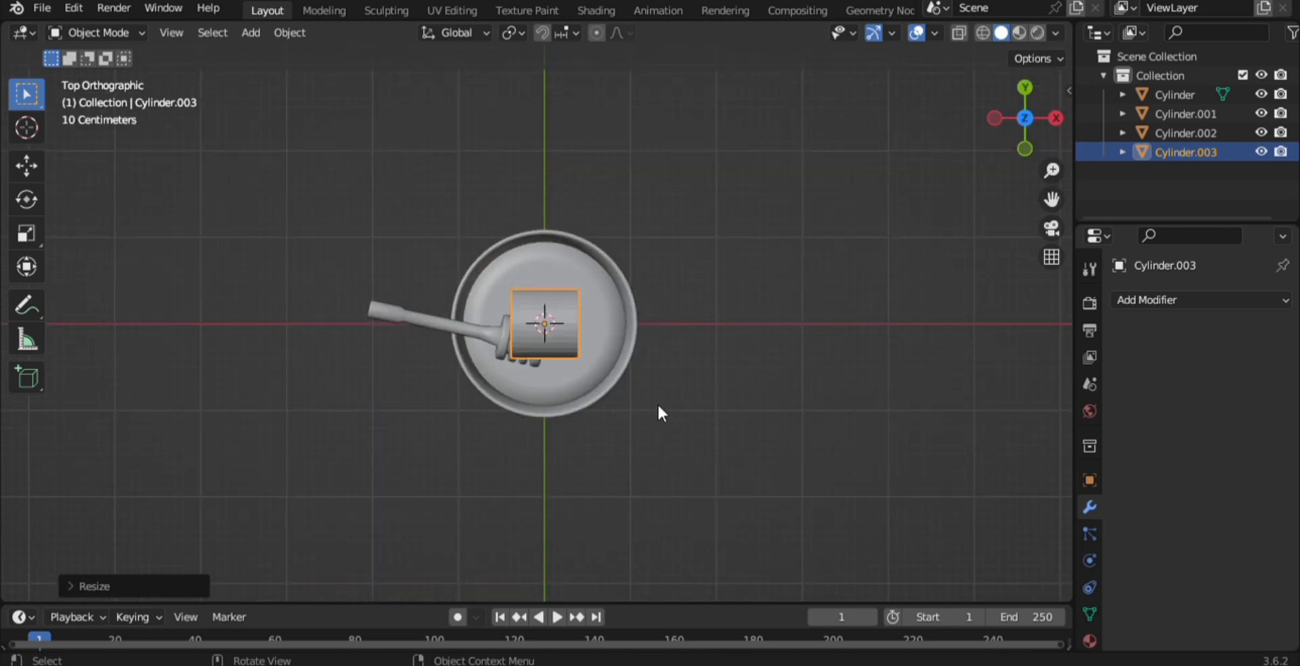
key("r")
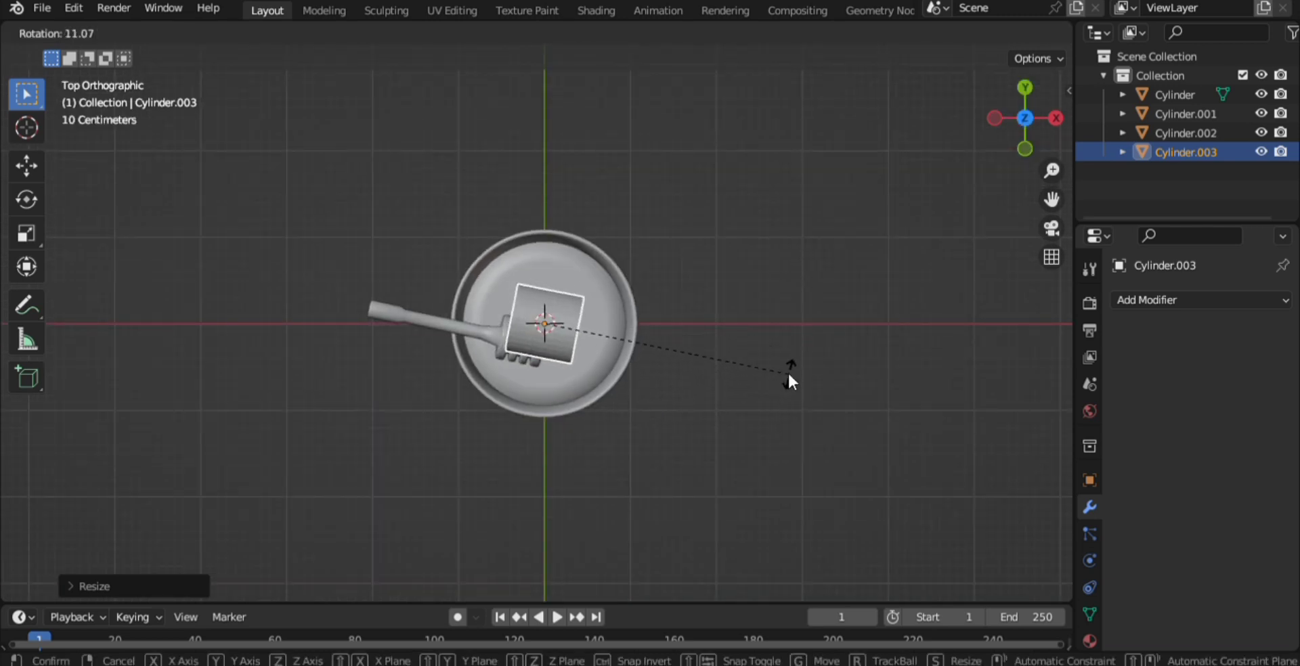
left_click(789, 380)
key("g")
left_click(768, 390)
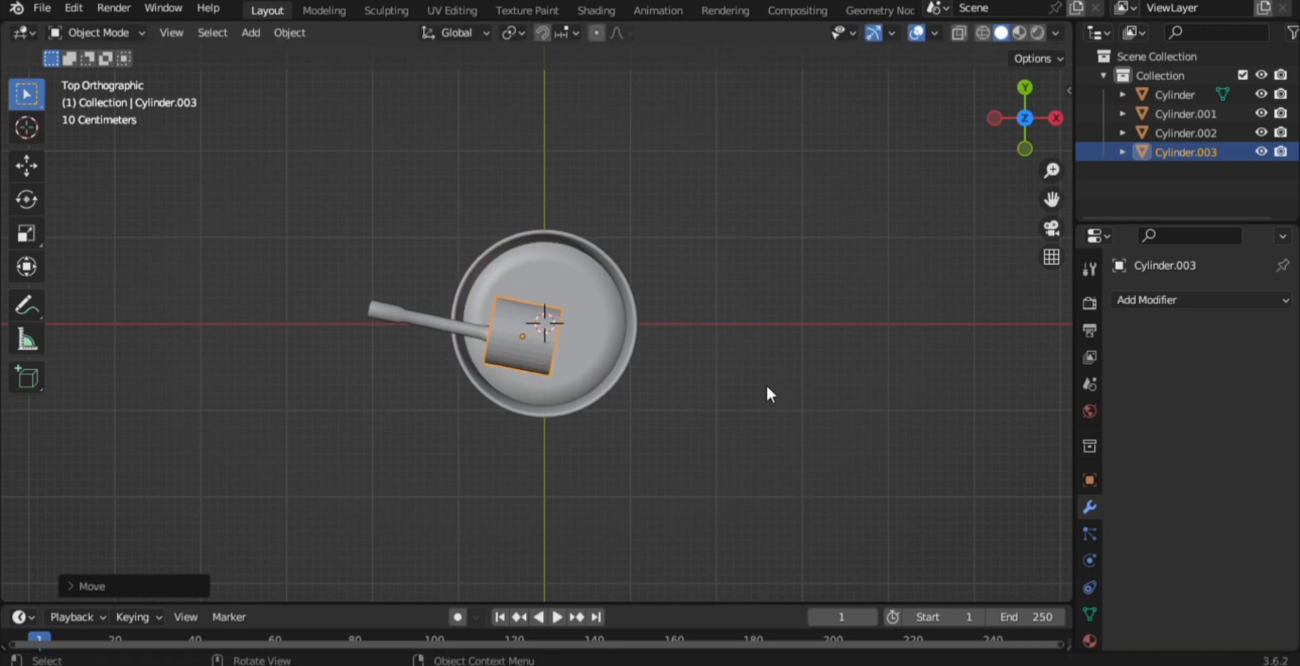
Step: In front view, scale the cylinder down slightly and shift it about 0.12 m toward the free end of the dipper's head
key("grave")
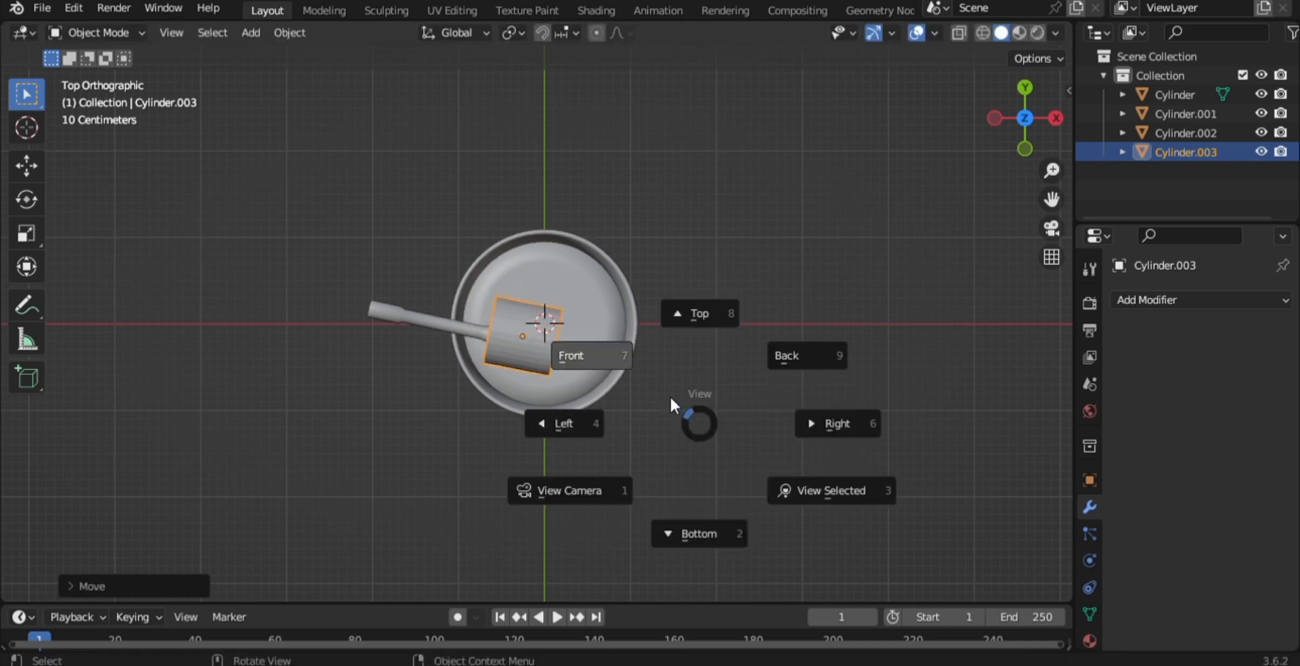
left_click(621, 371)
key("s")
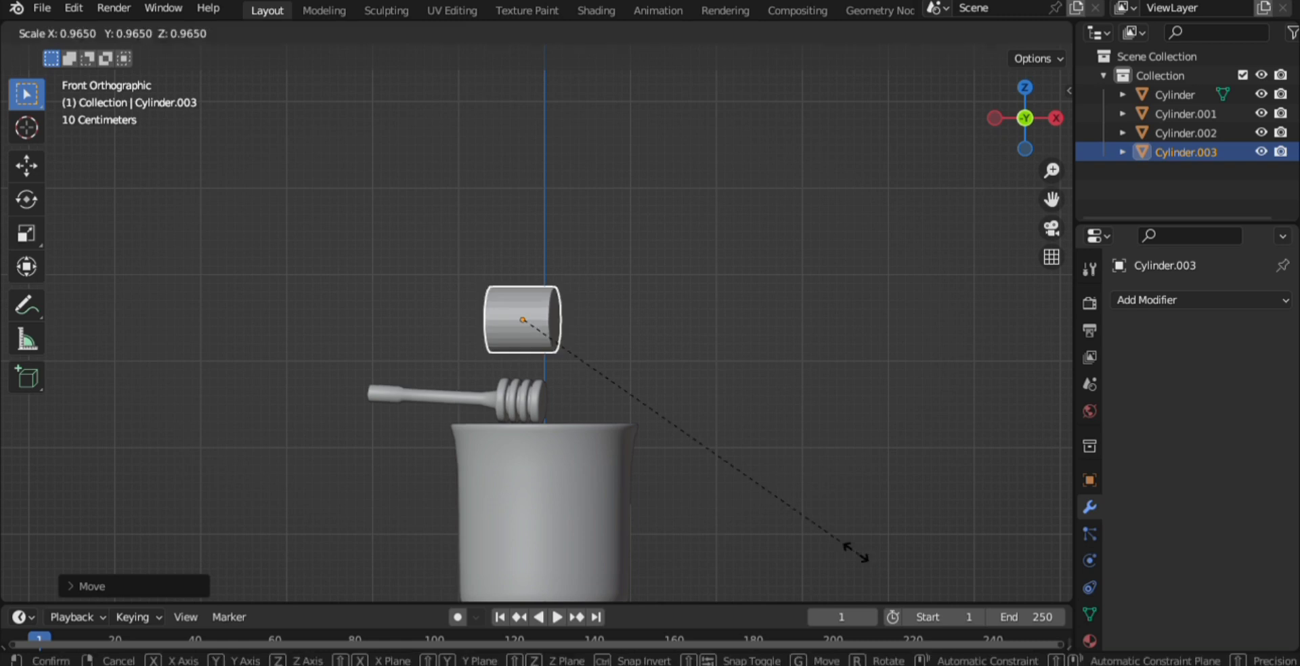
left_click(811, 518)
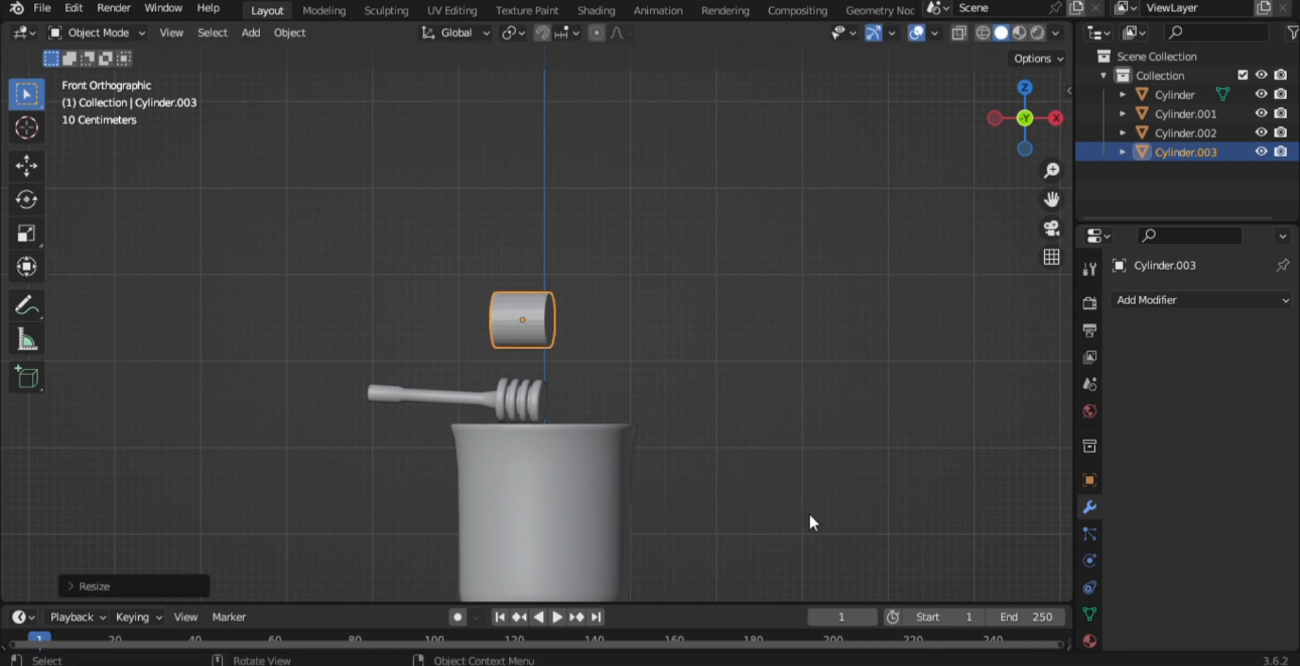
key("g")
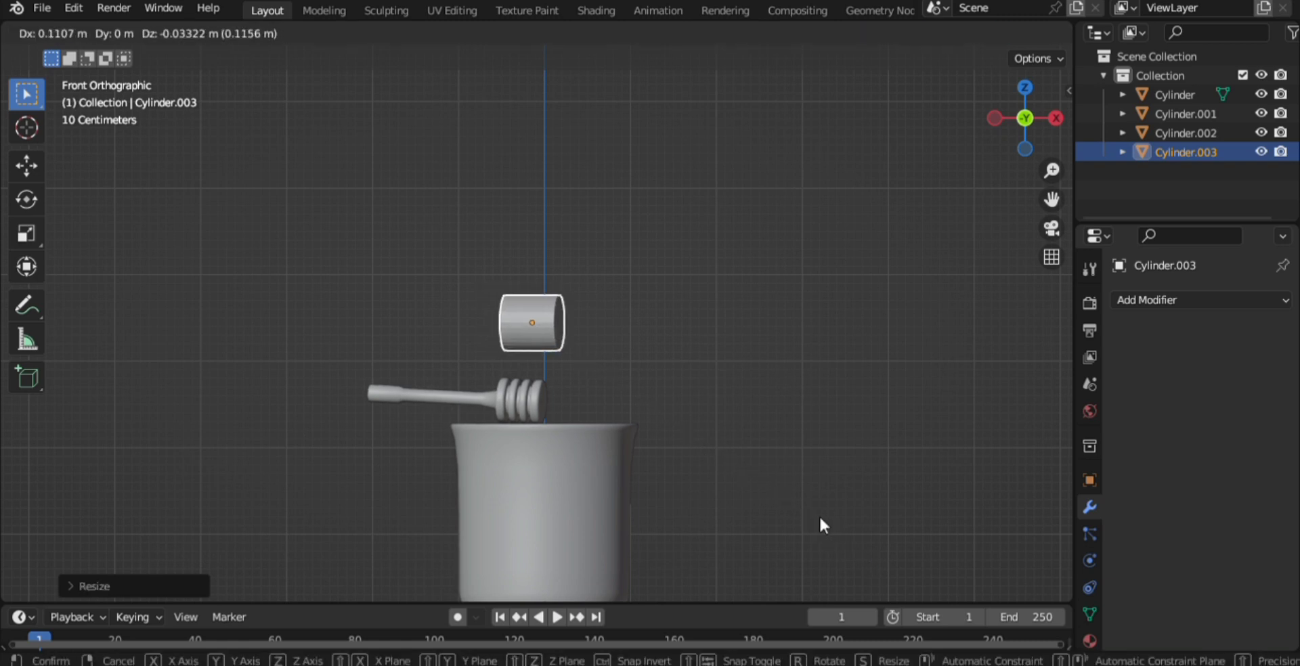
left_click(820, 519)
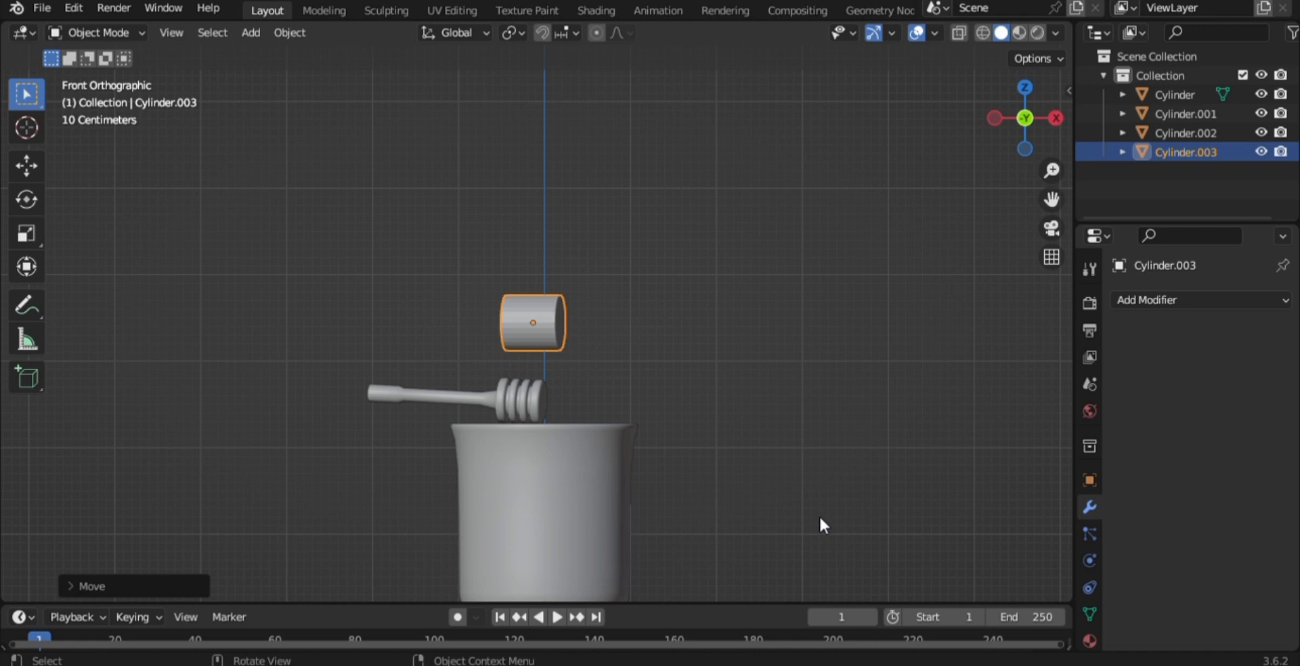
Step: Lower the cylinder about 0.89 m along Z onto the dipper's grooved head and shrink it slightly to fit
key("g")
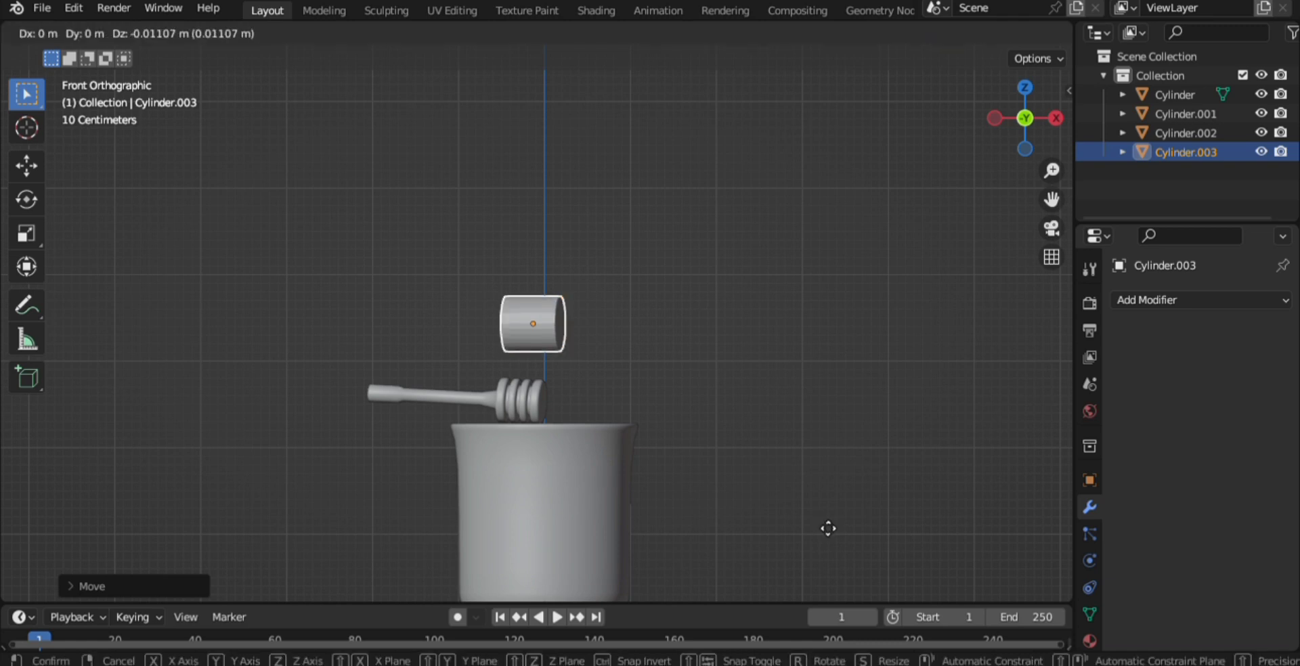
key("z")
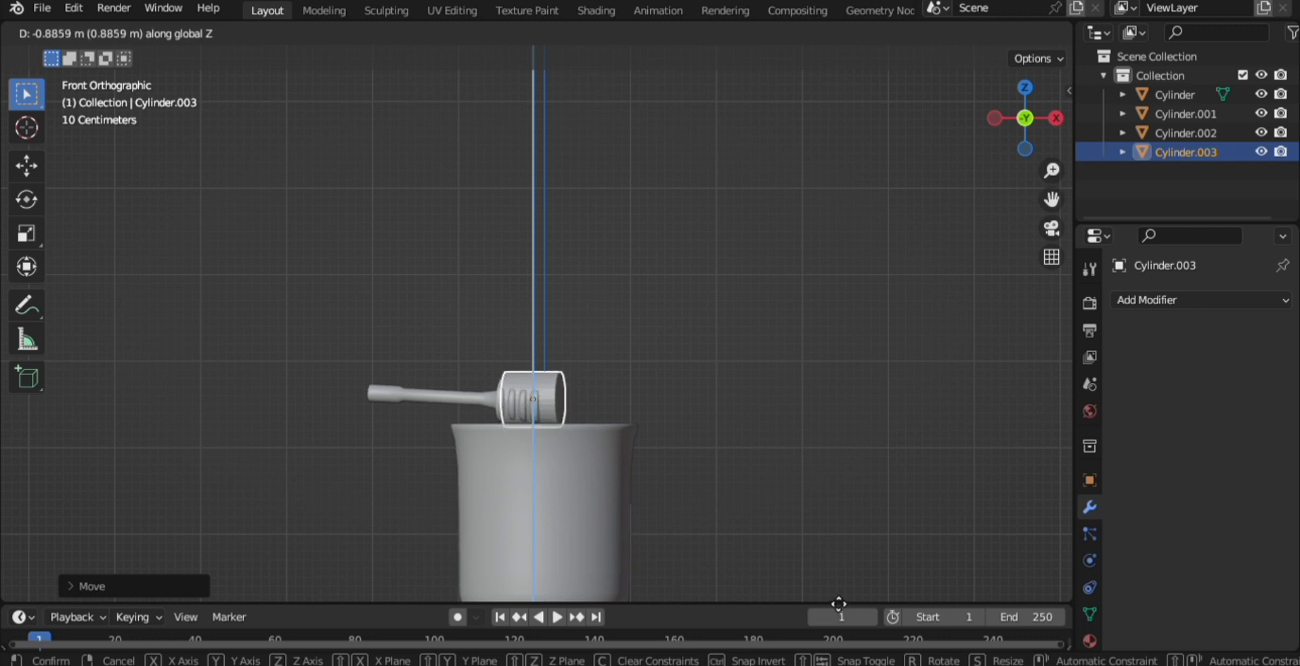
left_click(839, 604)
key("s")
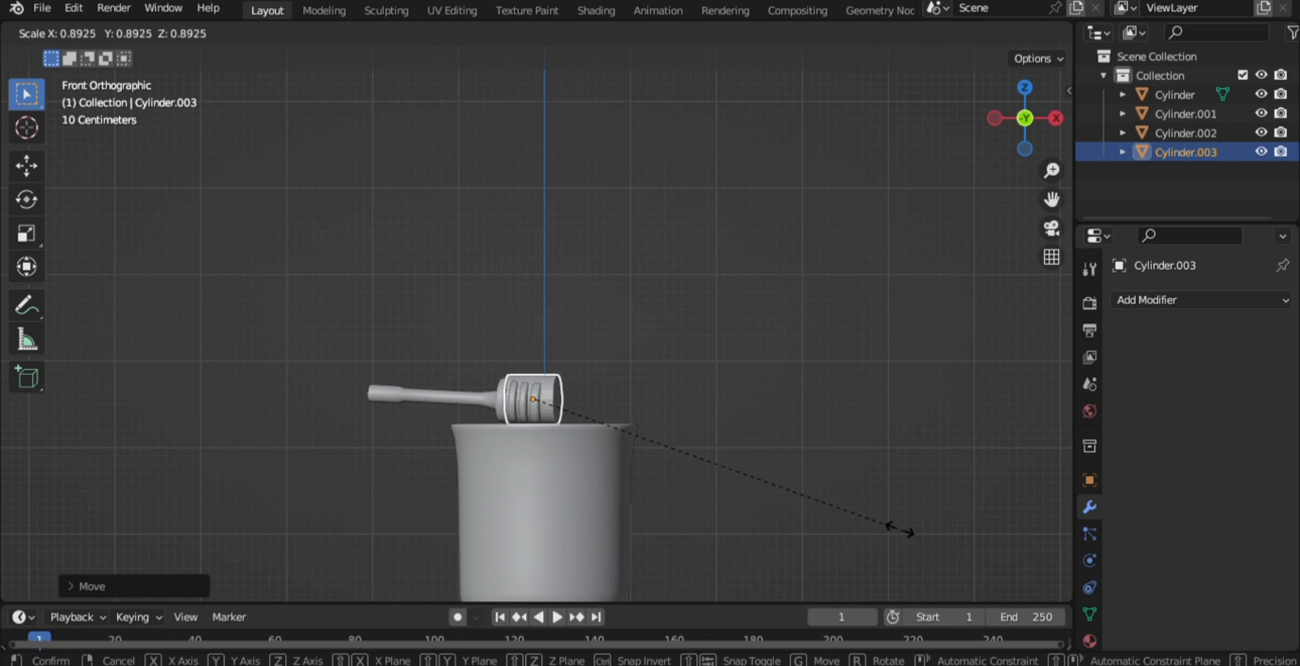
left_click(887, 526)
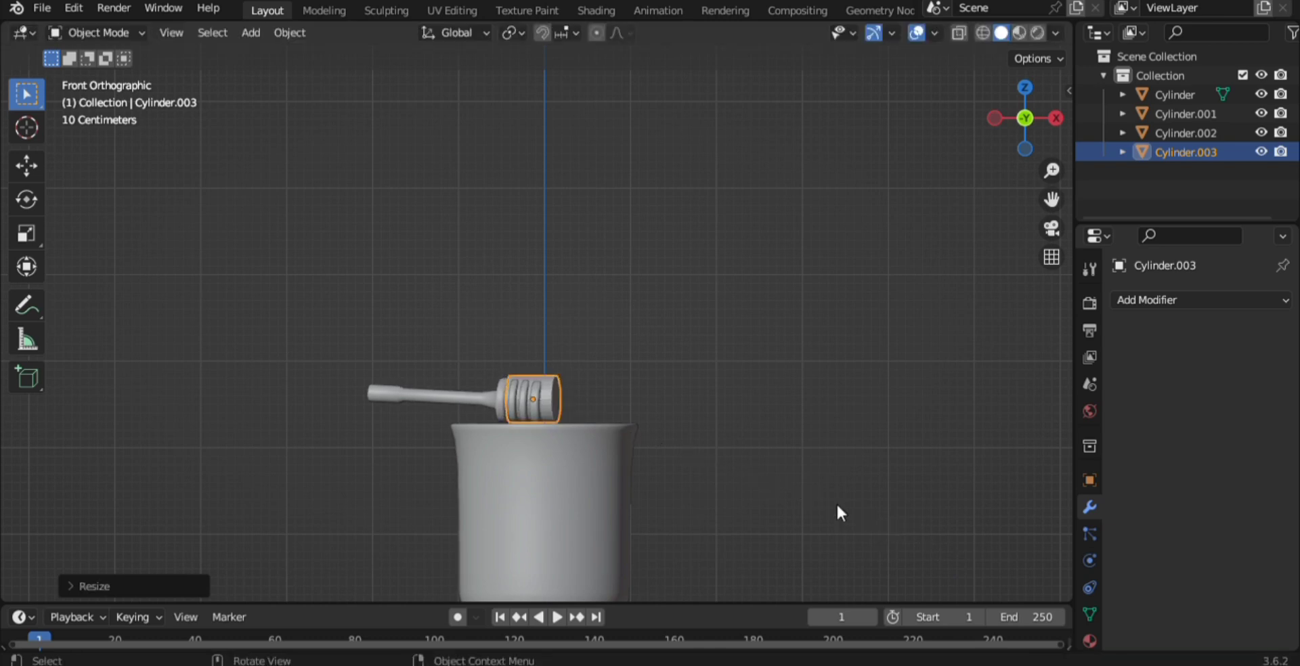
Step: Switch to the Sculpting workspace and enable Dyntopo for the cylinder with a detail size of 5 px
middle_click_drag(788, 467, 762, 437)
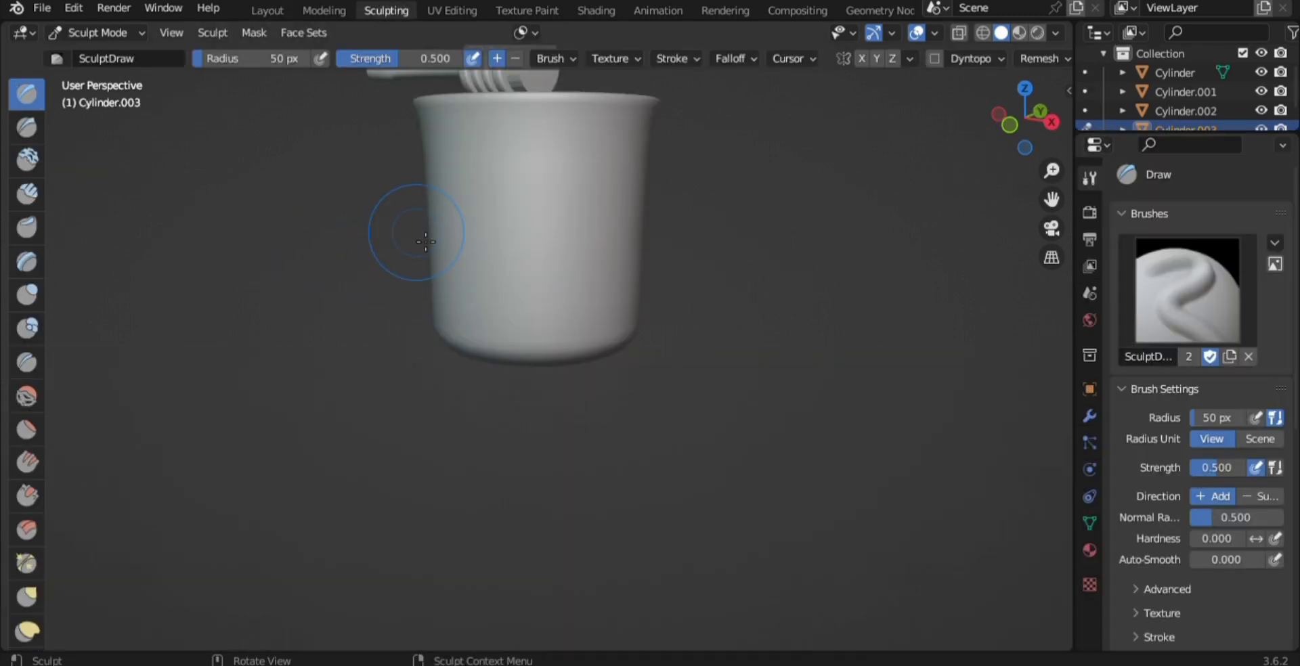
middle_click_drag(429, 322, 510, 479)
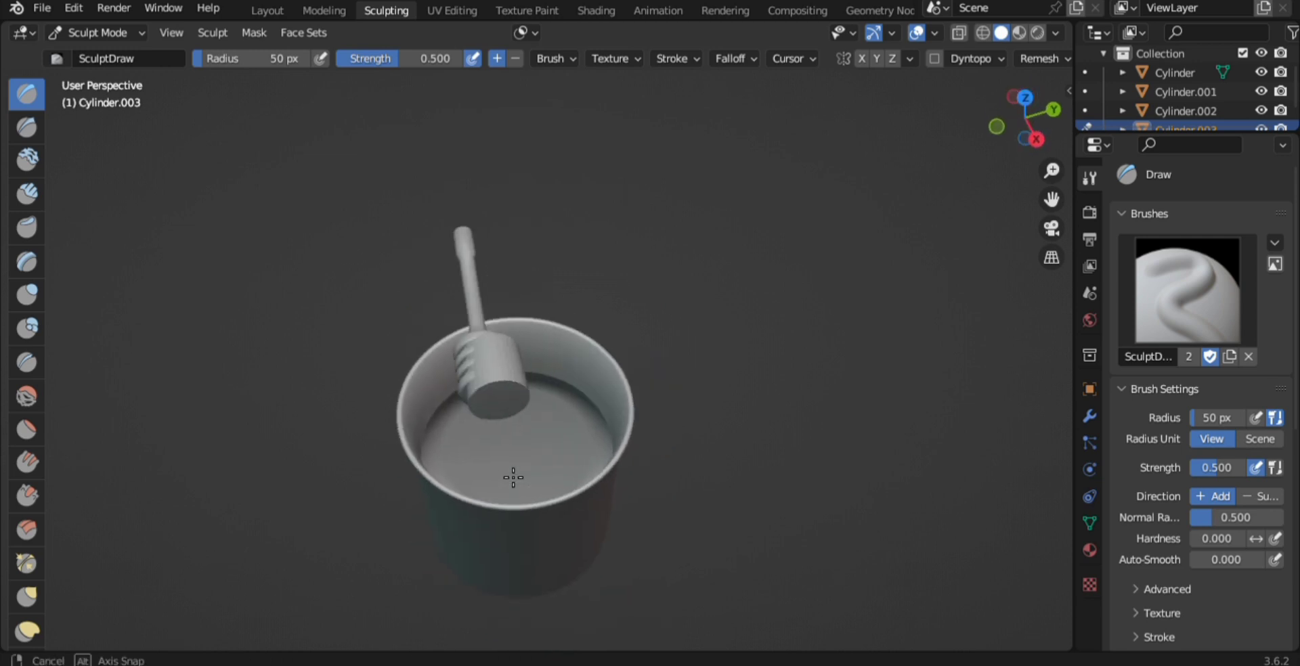
scroll(1204, 506, "down", 8)
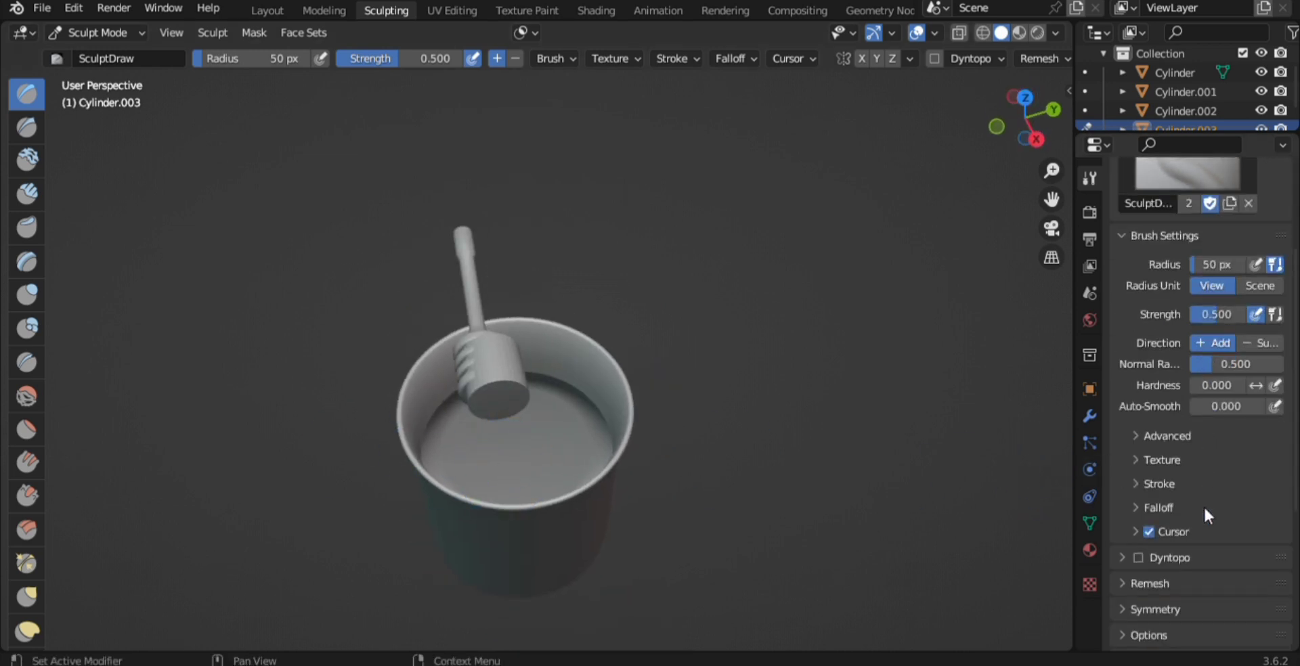
left_click(1138, 482)
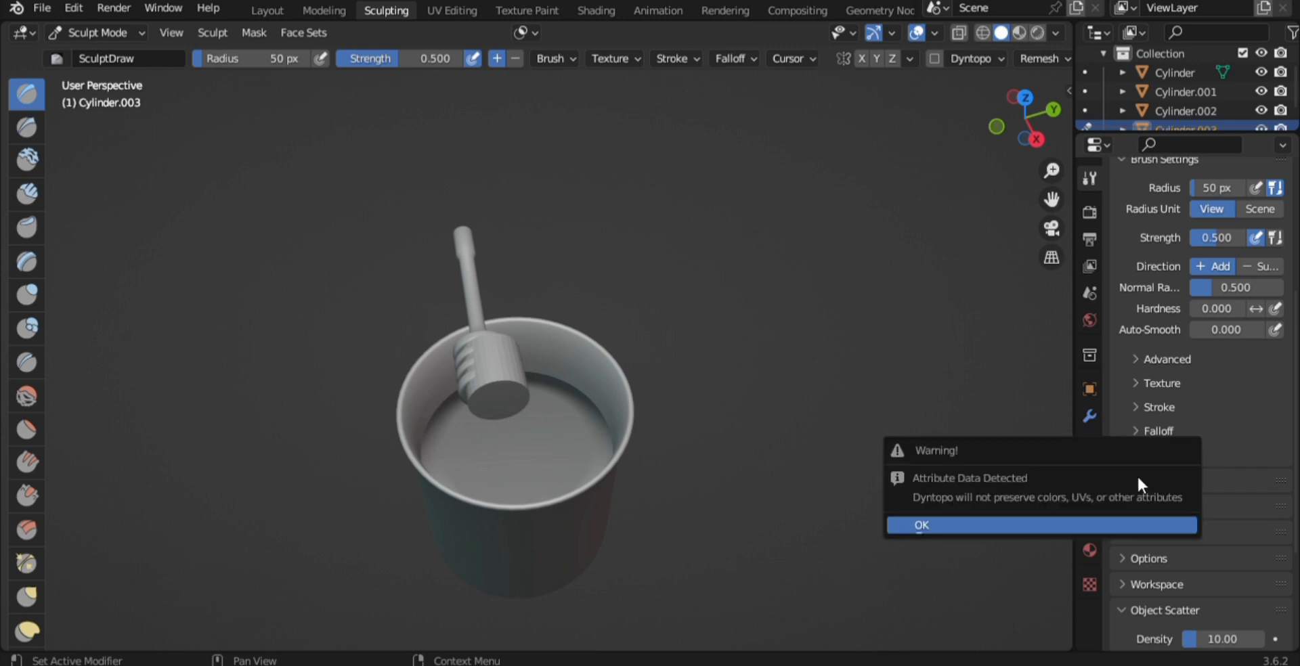
left_click(1123, 525)
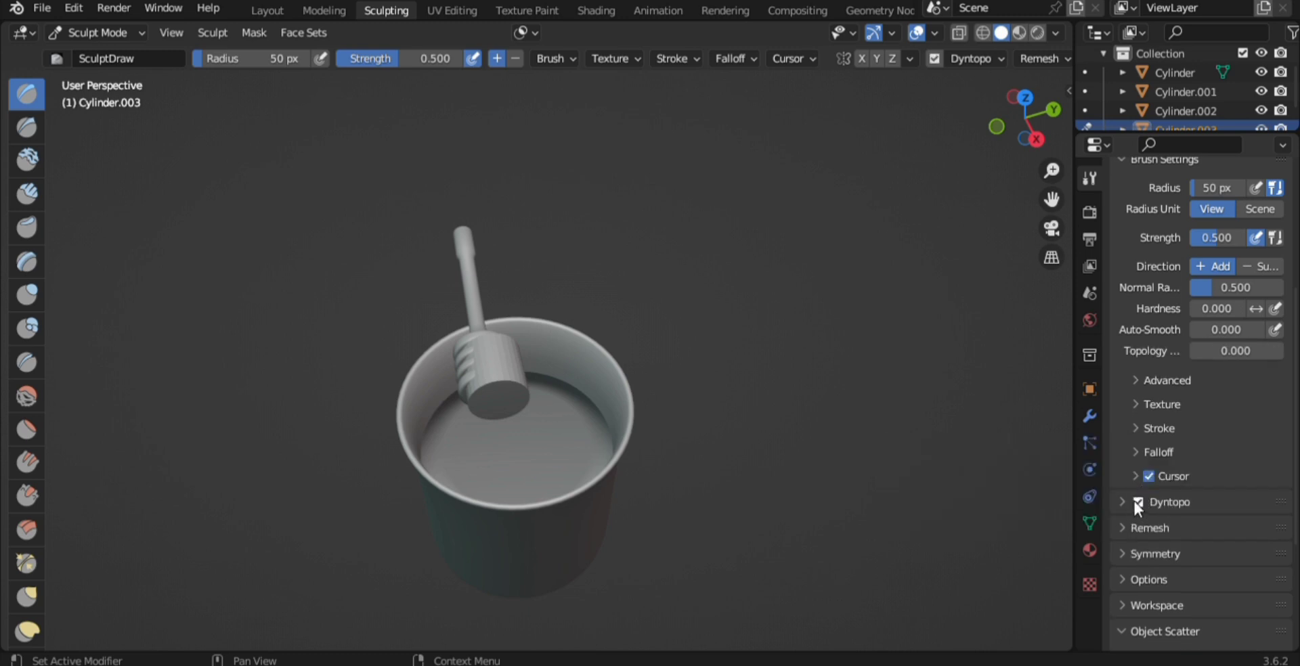
left_click(1124, 502)
left_click(1223, 531)
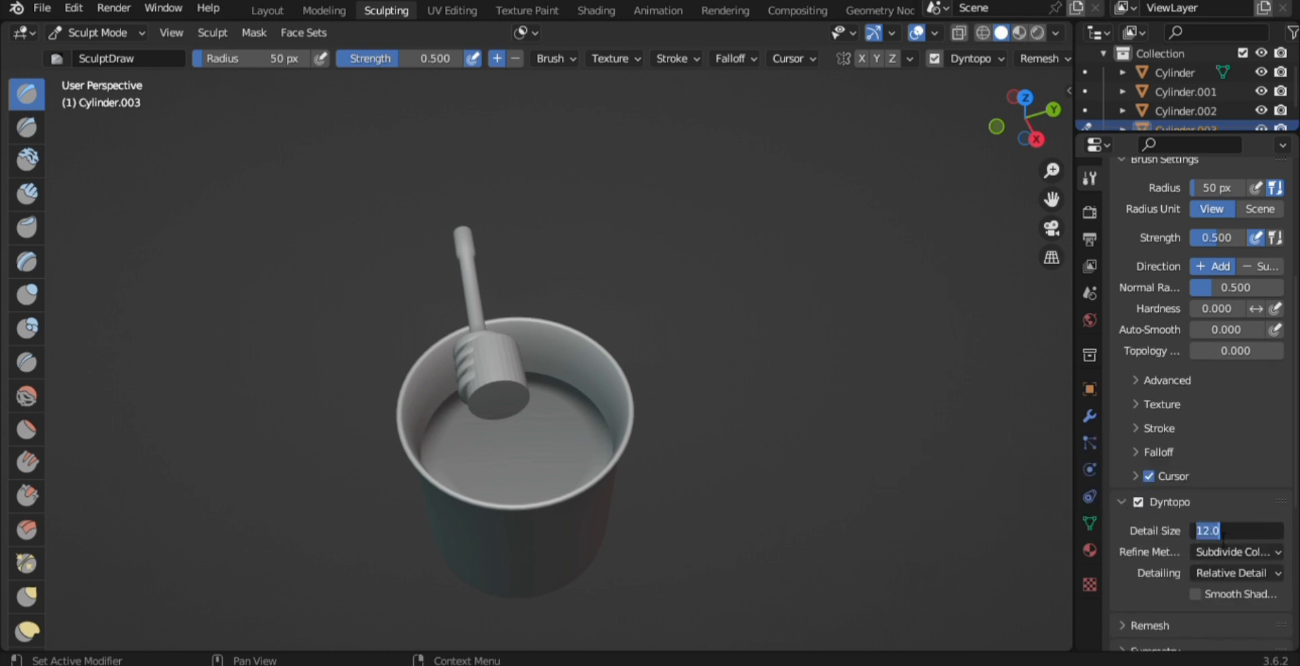
scroll(1215, 552, "down", 3)
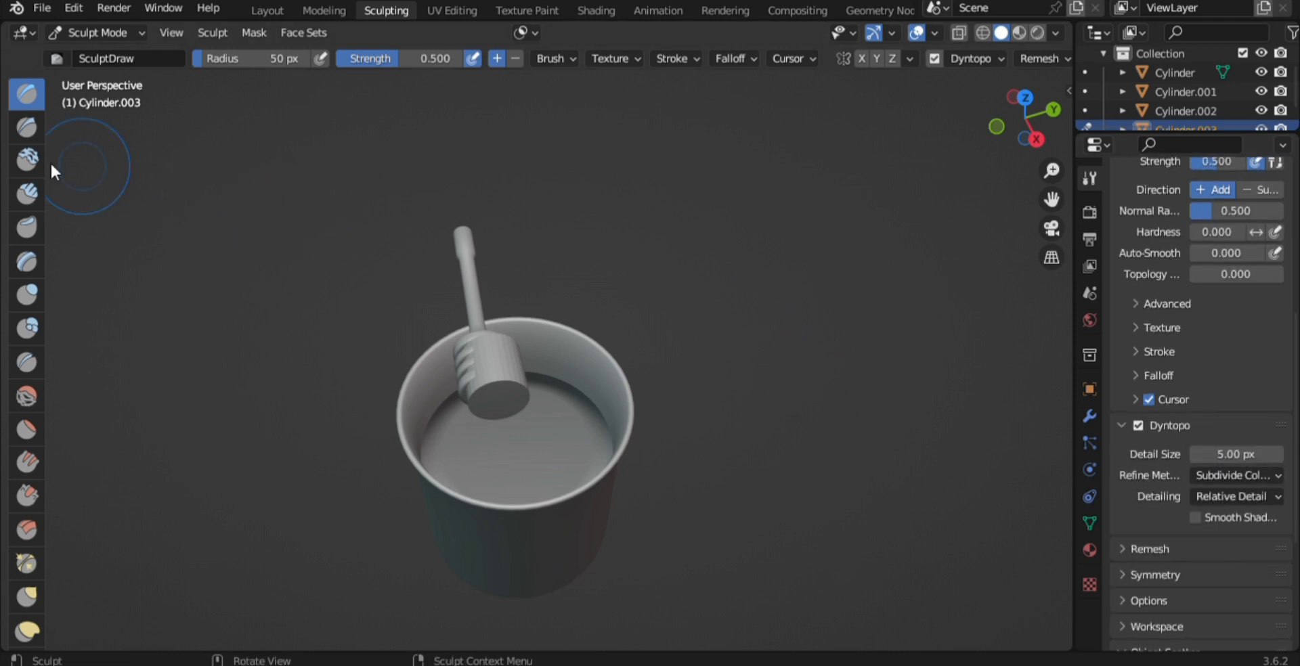
Step: Sculpt rough strokes over the cylinder's side and the edge of its end face using Clay Strips with a 15 px radius
left_click(30, 194)
scroll(532, 402, "up", 5)
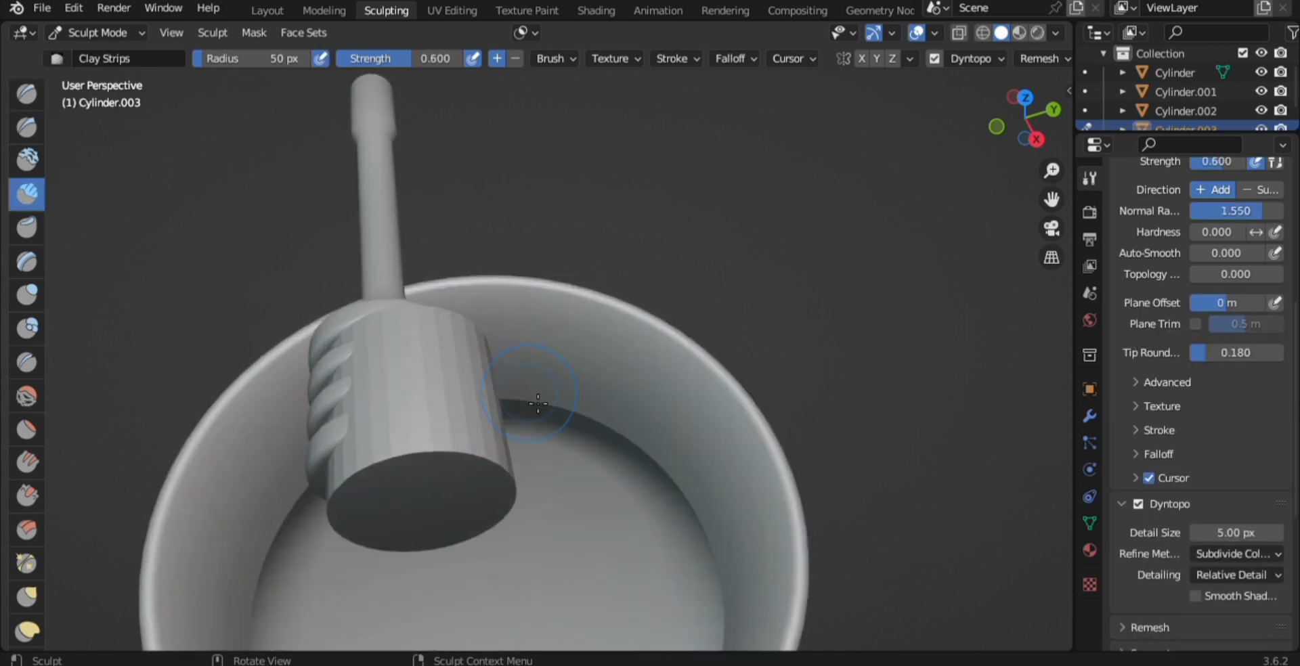
scroll(533, 406, "up", 2)
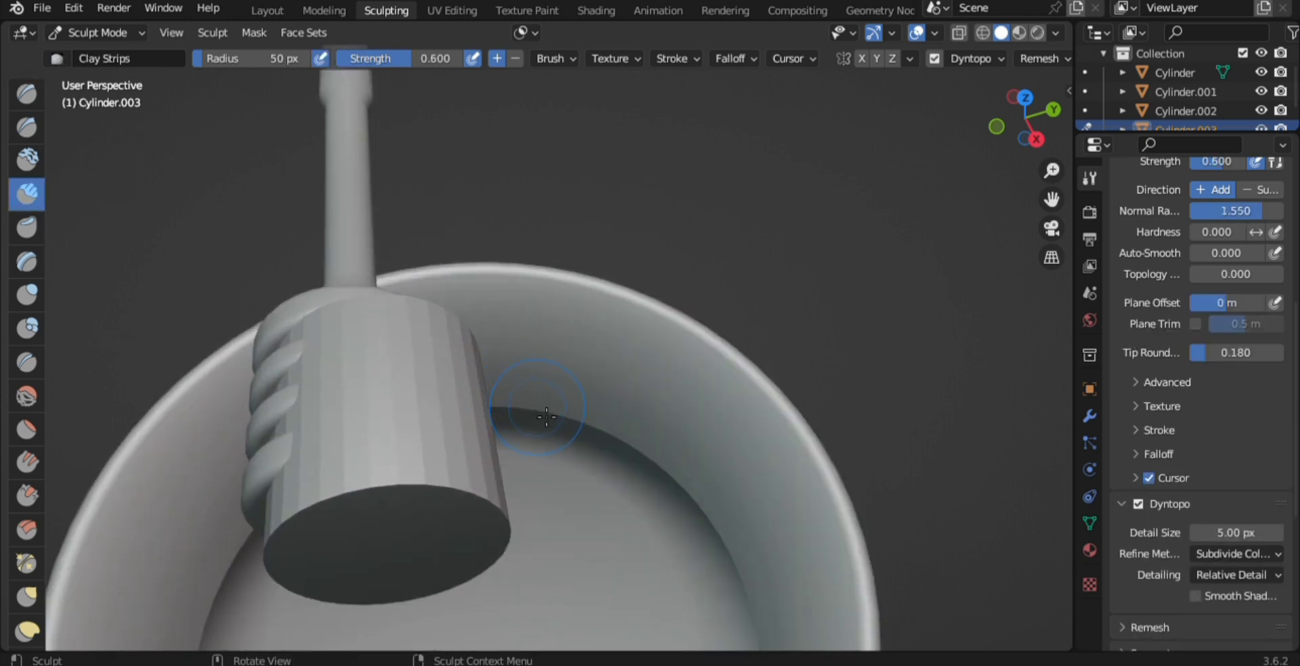
key("f")
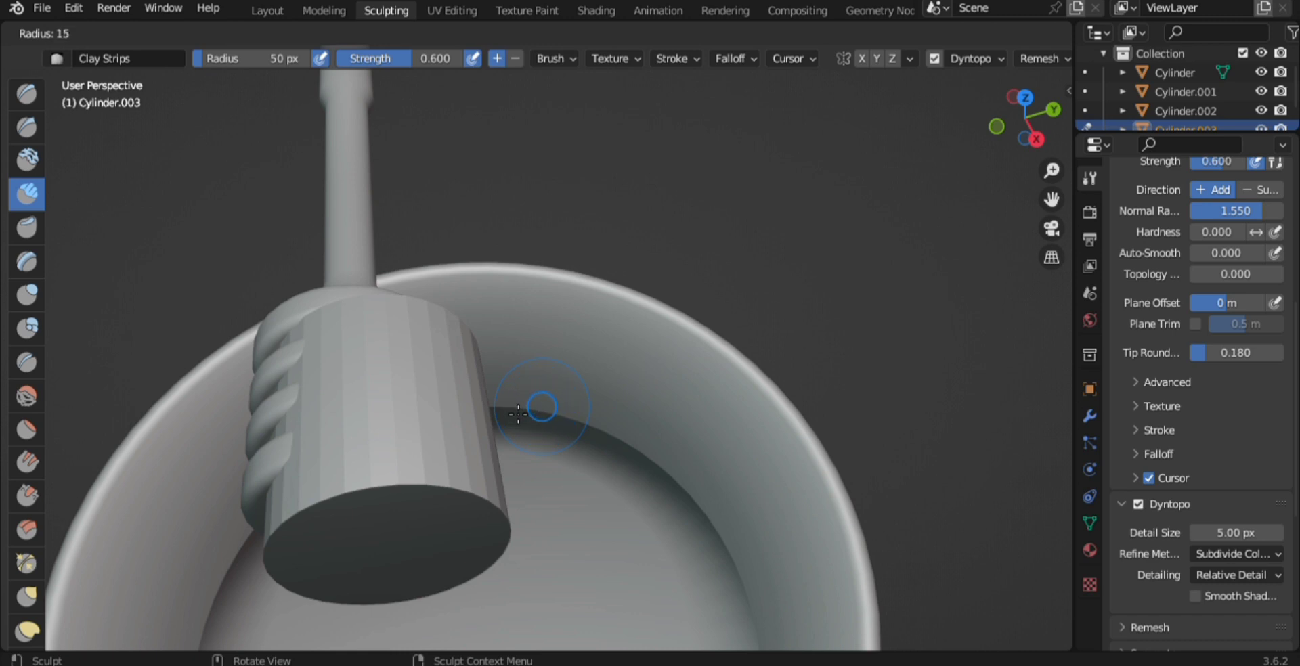
left_click(518, 413)
left_click_drag(351, 346, 362, 495)
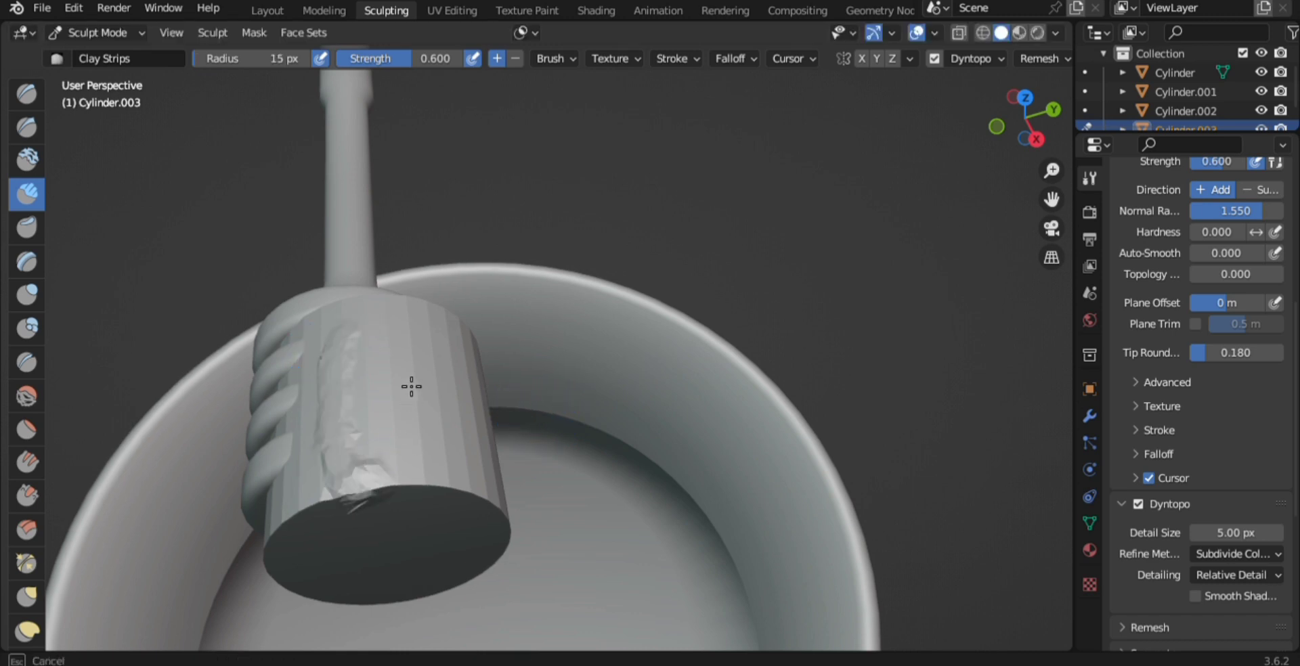
left_click_drag(385, 346, 413, 367)
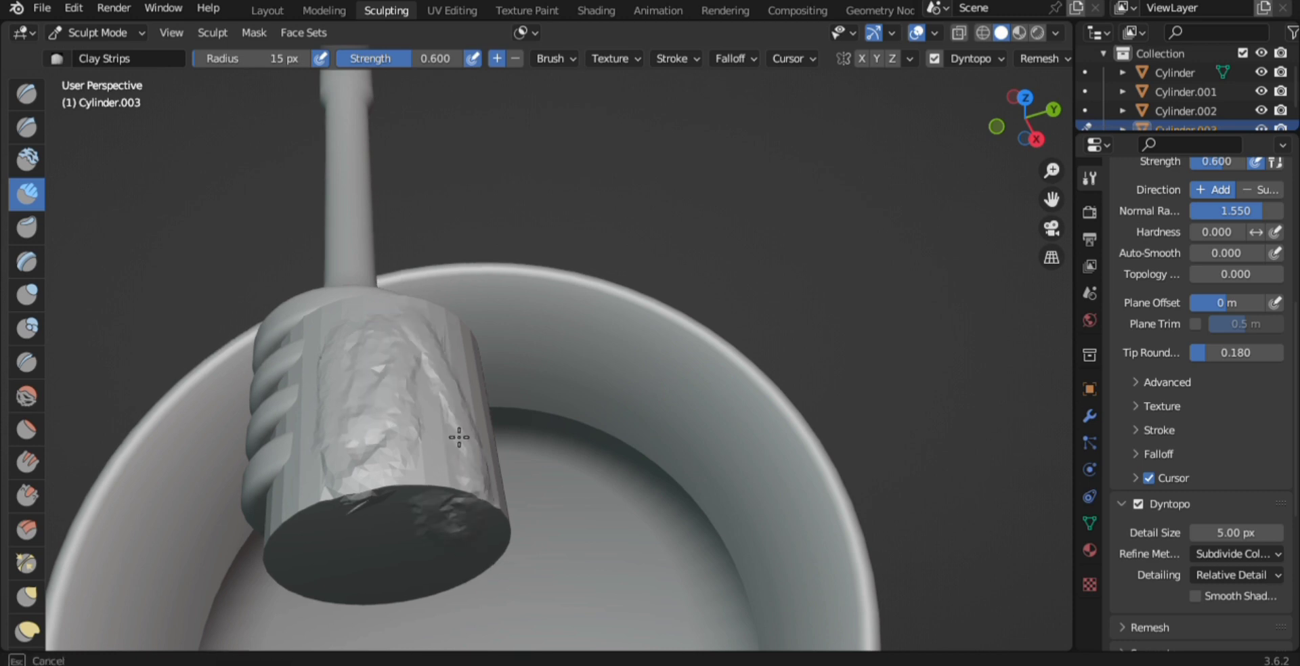
left_click_drag(377, 495, 381, 510)
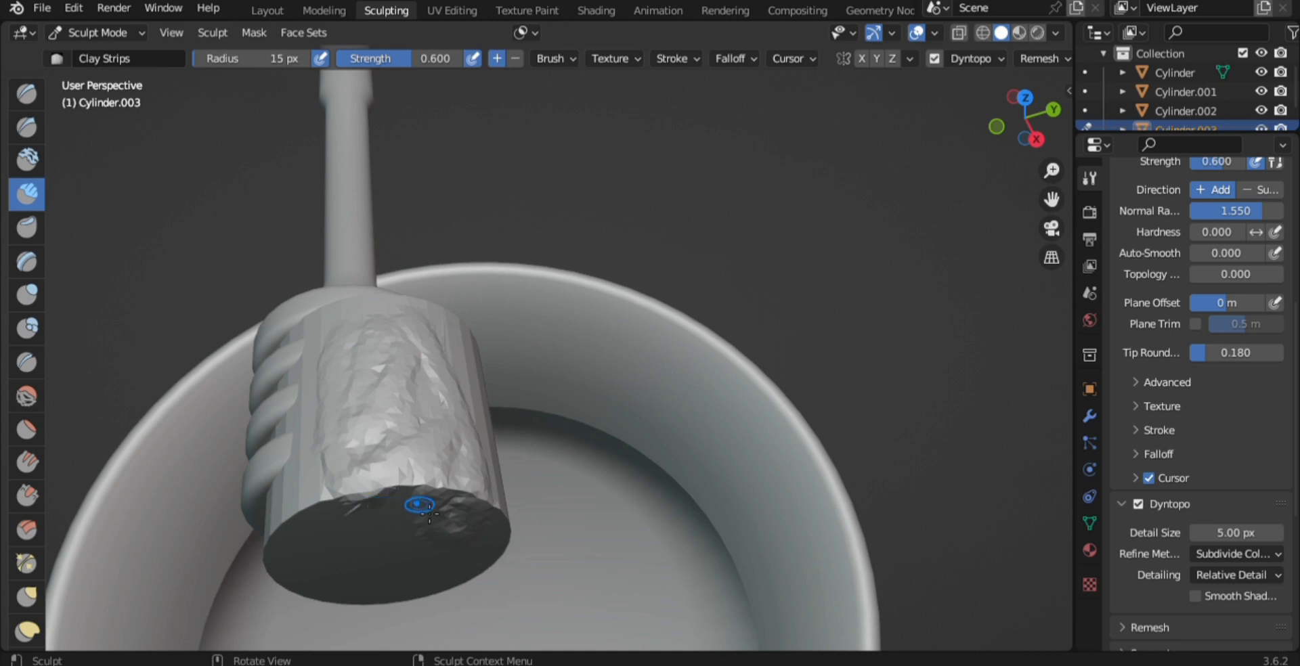
Step: Enlarge the Clay Strips radius to 35 px and sculpt the remaining side between the dipper's grooves and the cylinder's flat end
mouse_move(413, 521)
middle_mouse_down()
mouse_move(508, 455)
mouse_move(551, 286)
middle_mouse_up()
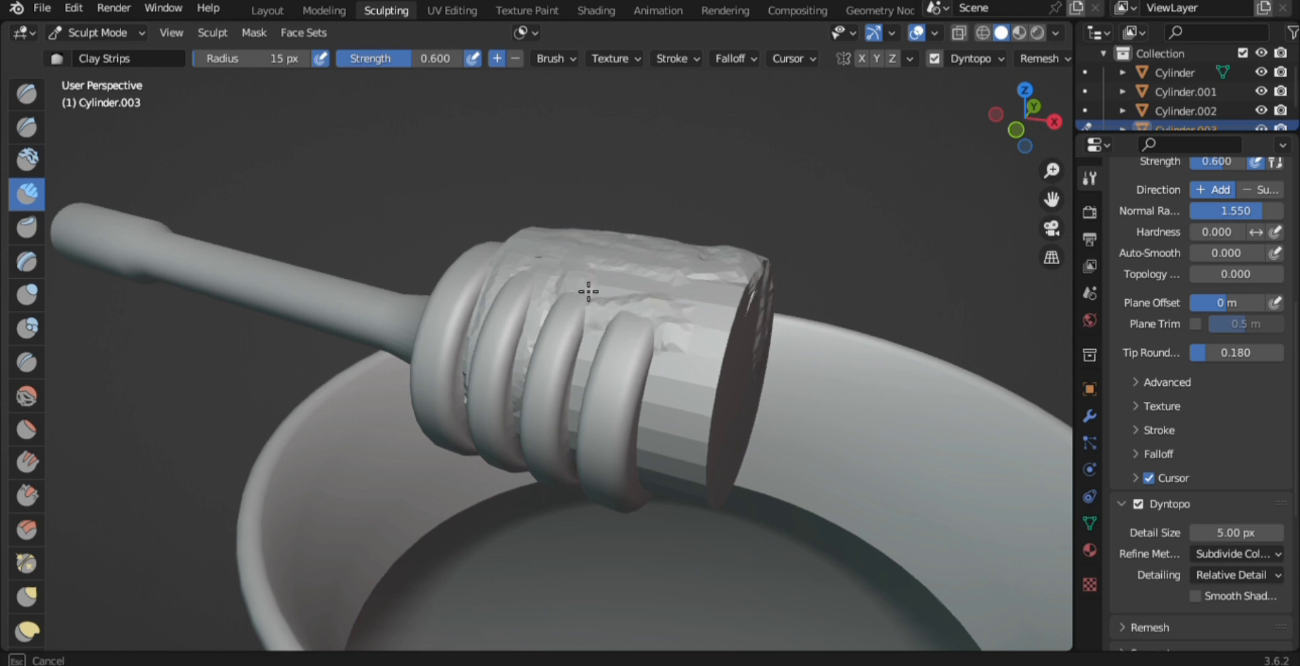
key("f")
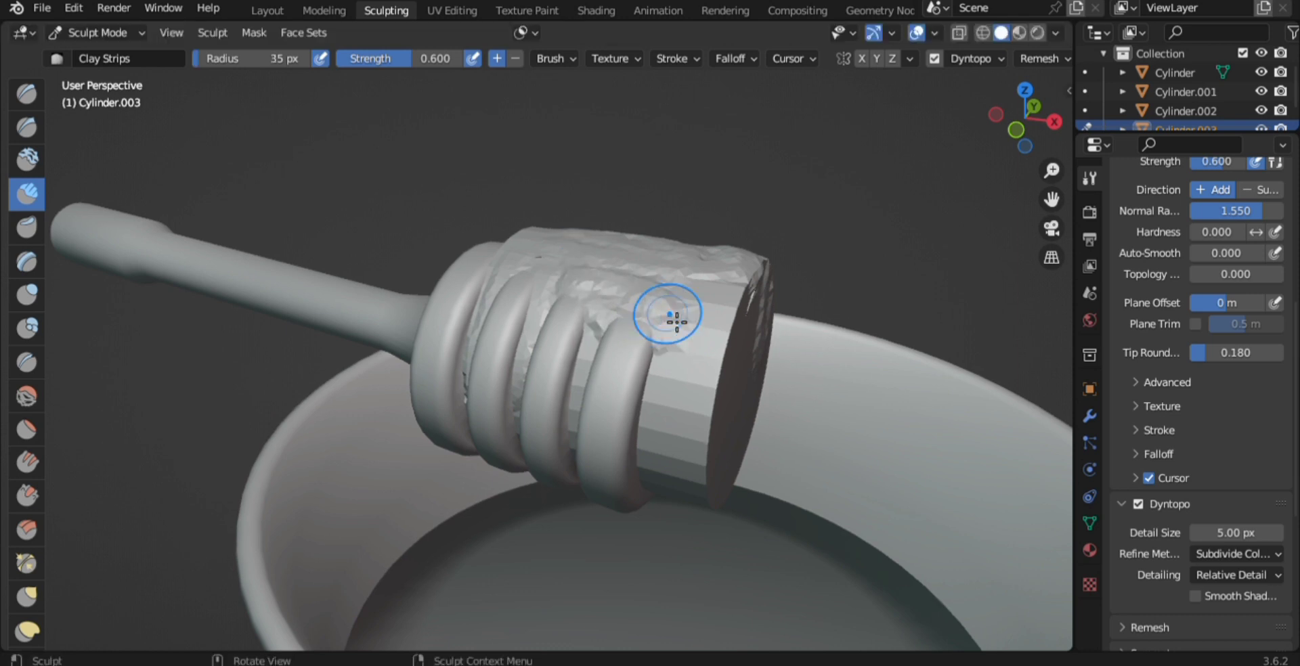
left_click(677, 315)
mouse_move(694, 311)
left_mouse_down()
mouse_move(698, 406)
mouse_move(728, 276)
mouse_move(784, 362)
mouse_move(680, 445)
mouse_move(668, 348)
mouse_move(600, 401)
mouse_move(587, 354)
left_mouse_up()
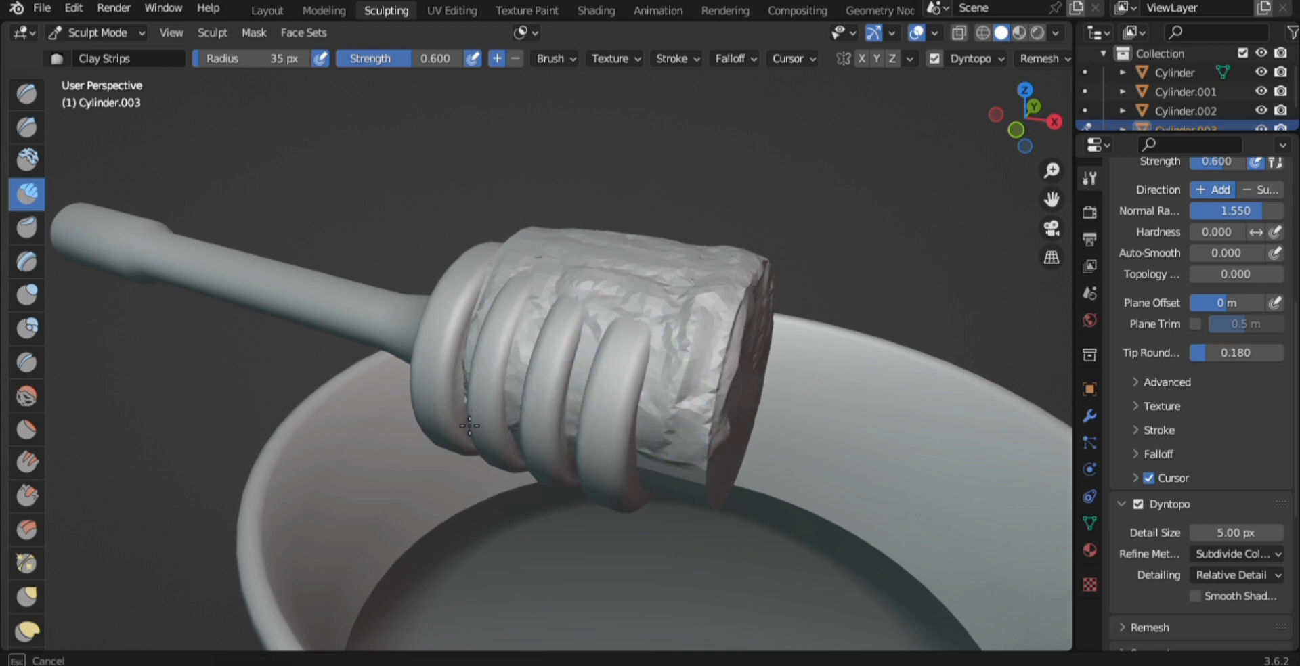
left_click_drag(624, 483, 707, 496)
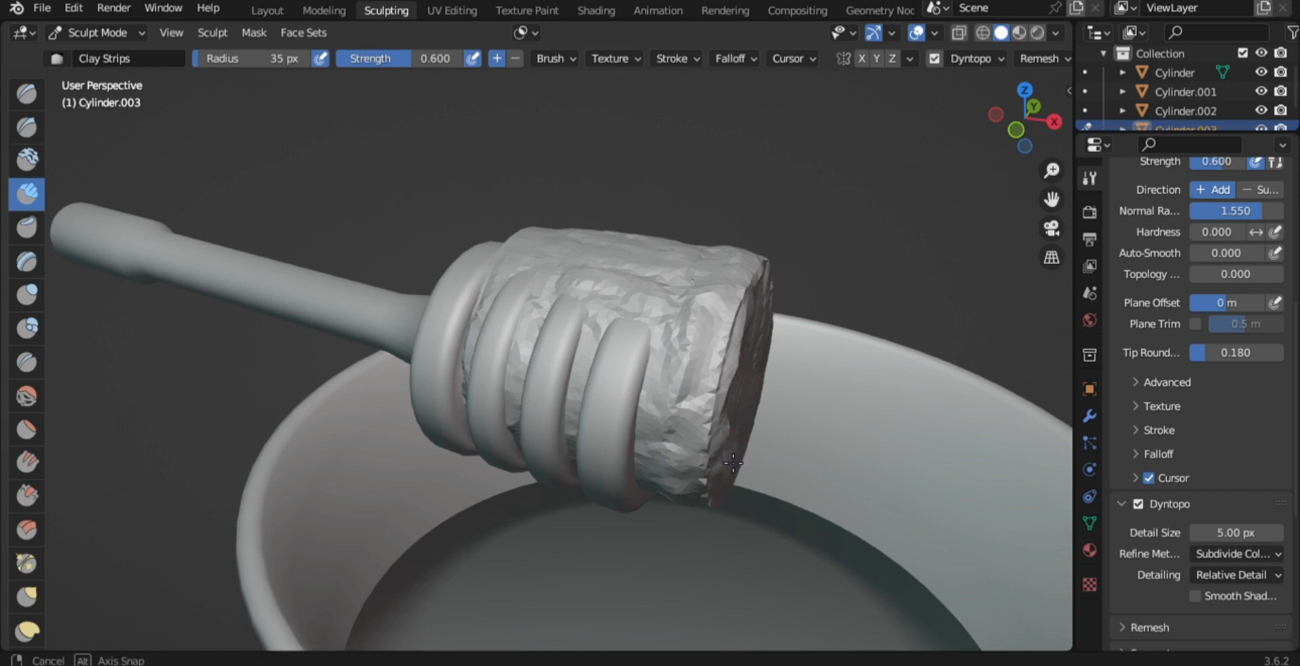
middle_click_drag(737, 469, 413, 351)
mouse_move(413, 351)
left_mouse_down()
mouse_move(293, 293)
mouse_move(409, 372)
mouse_move(336, 305)
mouse_move(405, 240)
mouse_move(406, 267)
left_mouse_up()
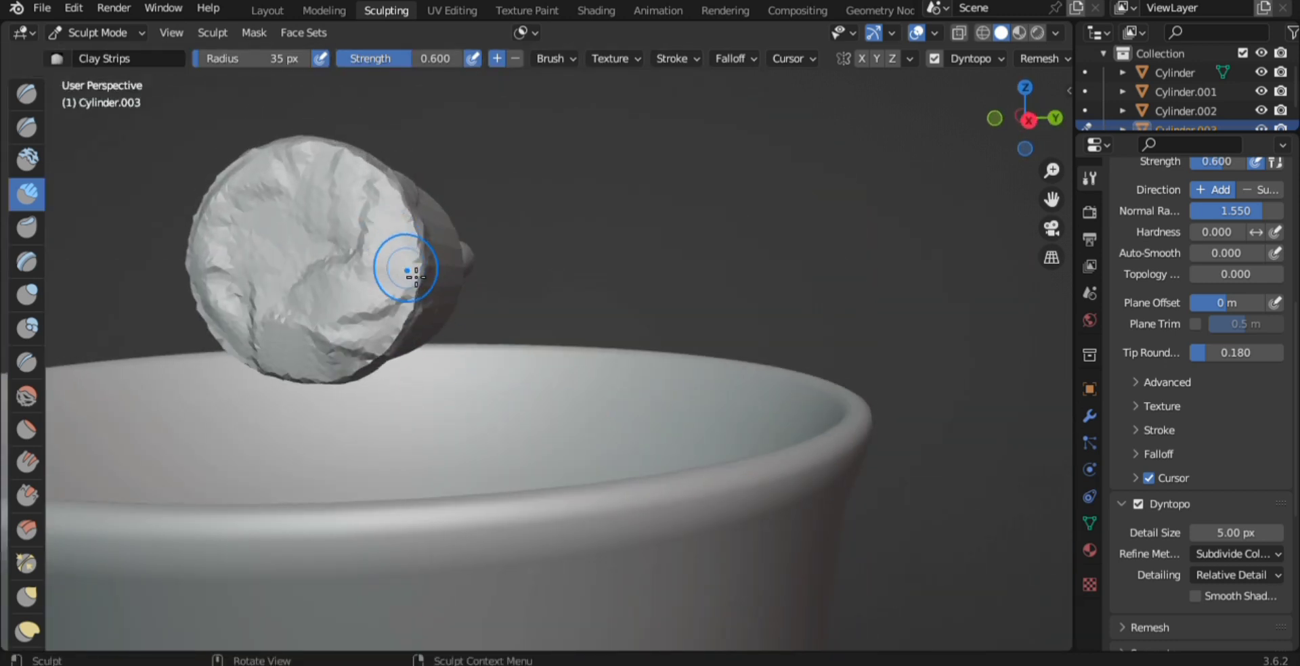
Step: Sculpt more Clay Strips strokes over the cylinder's side near the dipper handle and across its upper surface down to the end-face edge
middle_click_drag(406, 267, 291, 298)
mouse_move(303, 321)
left_mouse_down()
mouse_move(420, 271)
mouse_move(284, 285)
mouse_move(422, 203)
left_mouse_up()
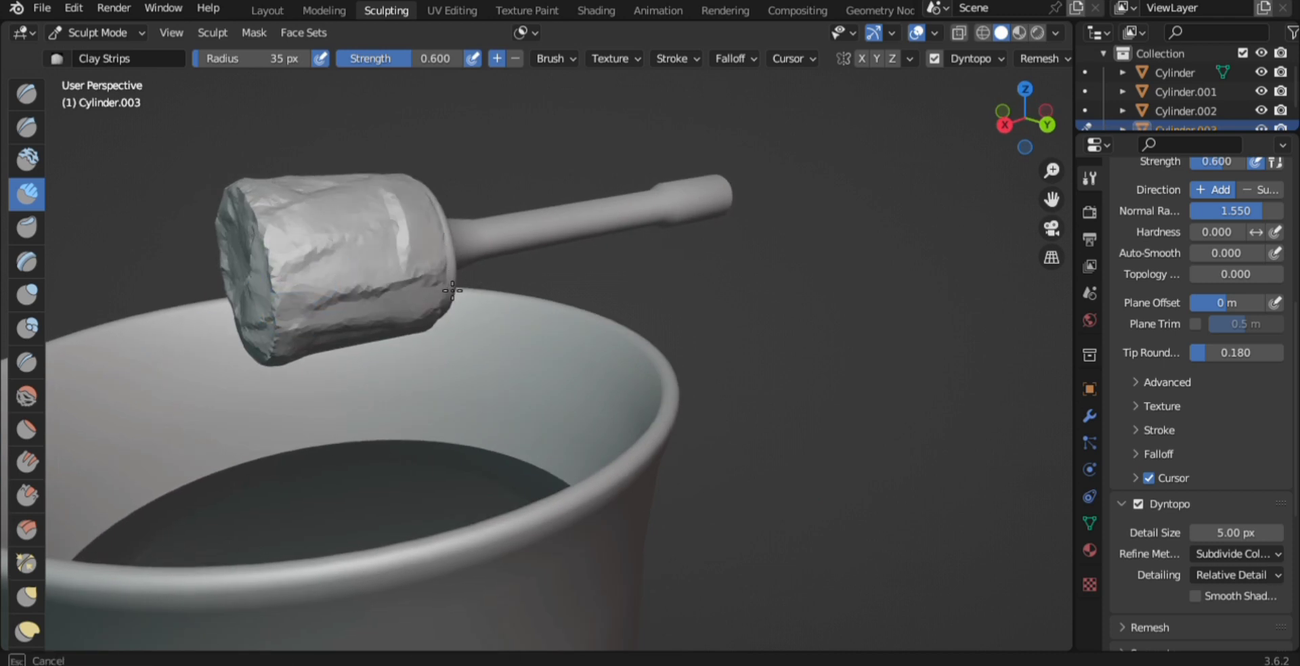
left_click_drag(461, 258, 450, 210)
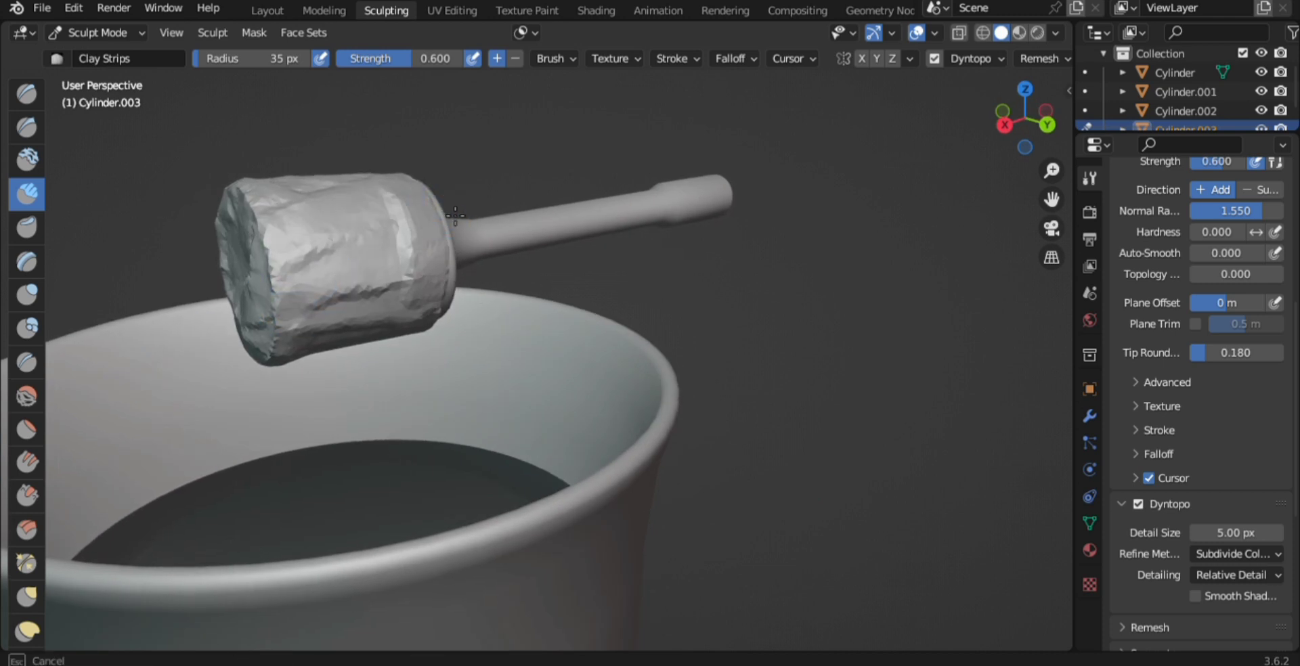
middle_click_drag(462, 279, 363, 310)
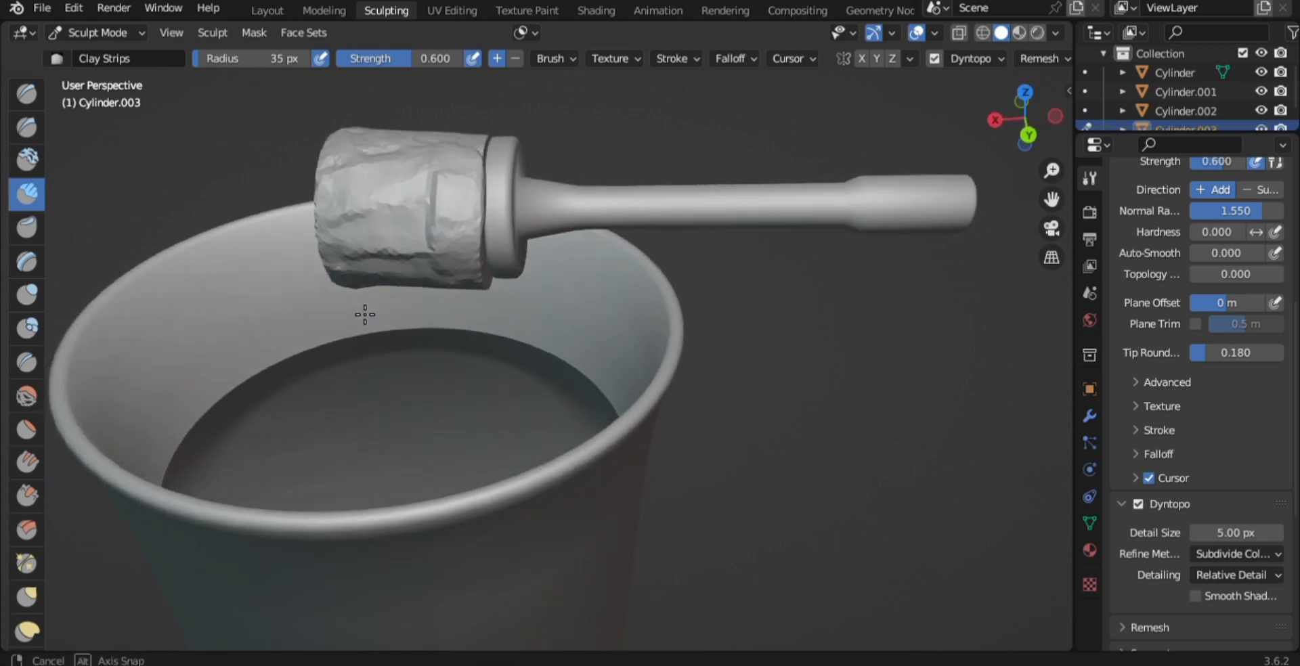
mouse_move(434, 240)
left_mouse_down()
mouse_move(421, 217)
mouse_move(436, 210)
mouse_move(450, 296)
mouse_move(396, 291)
left_mouse_up()
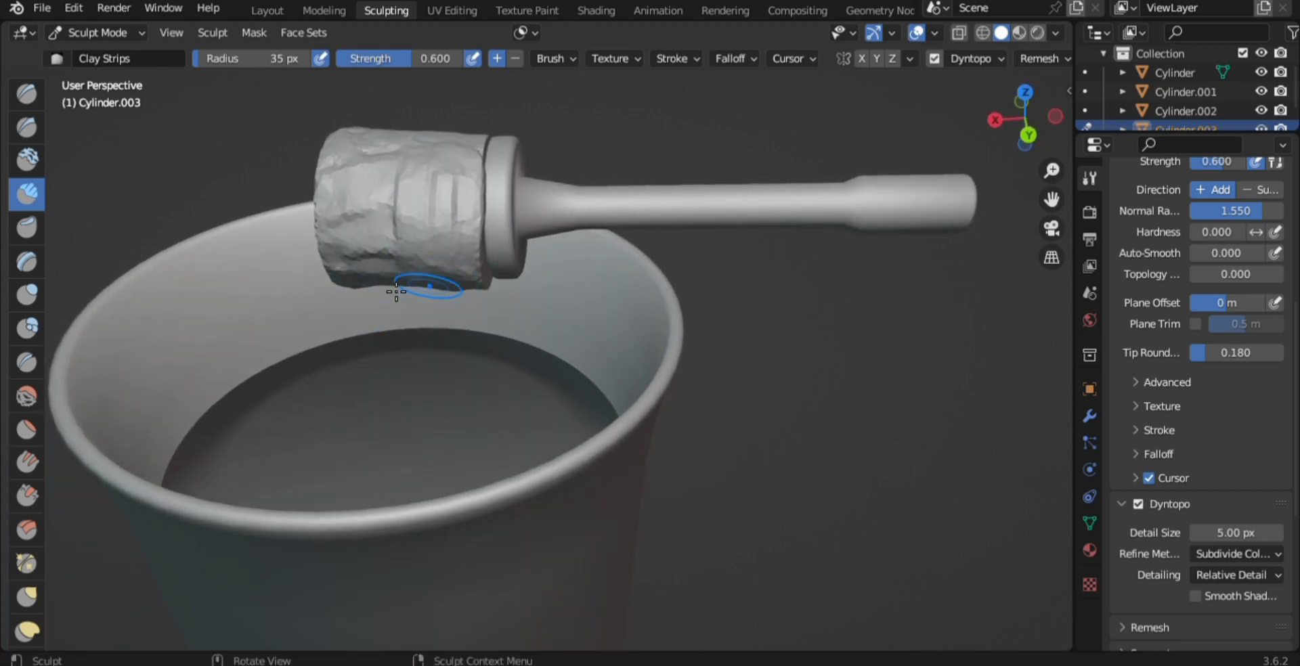
middle_click_drag(310, 246, 553, 334)
left_click_drag(336, 397, 333, 400)
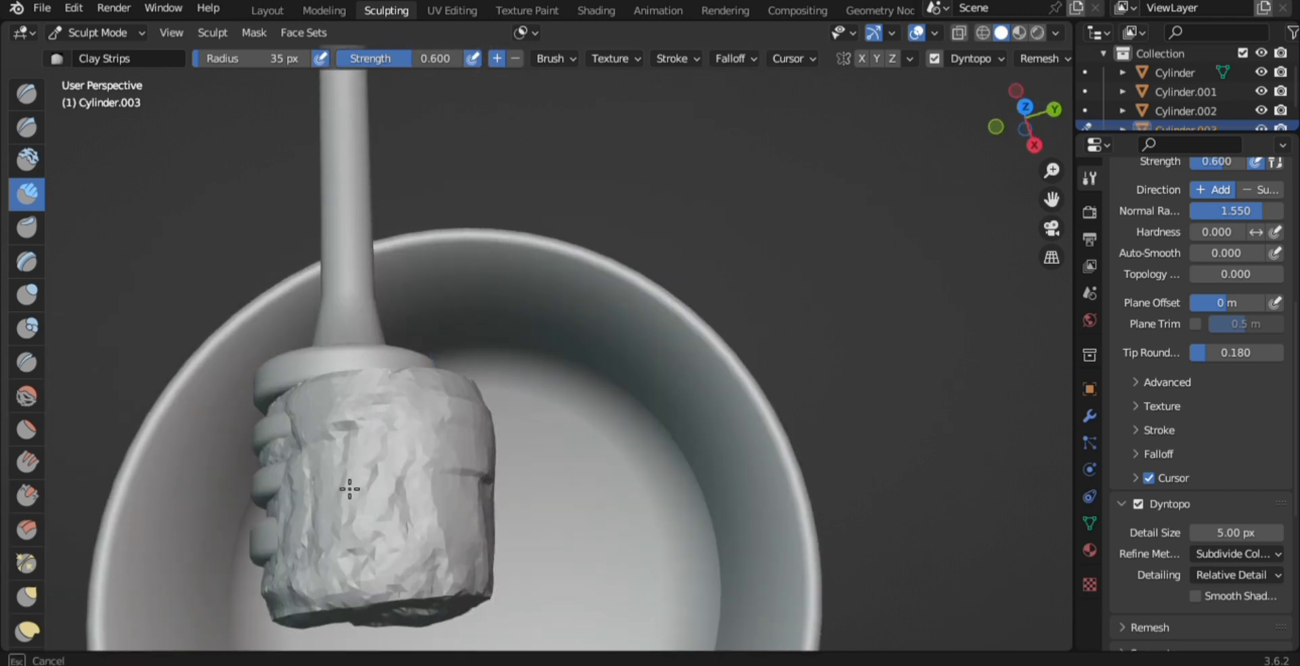
mouse_move(350, 489)
left_mouse_down()
mouse_move(290, 593)
mouse_move(441, 639)
left_mouse_up()
left_click_drag(446, 560, 400, 550)
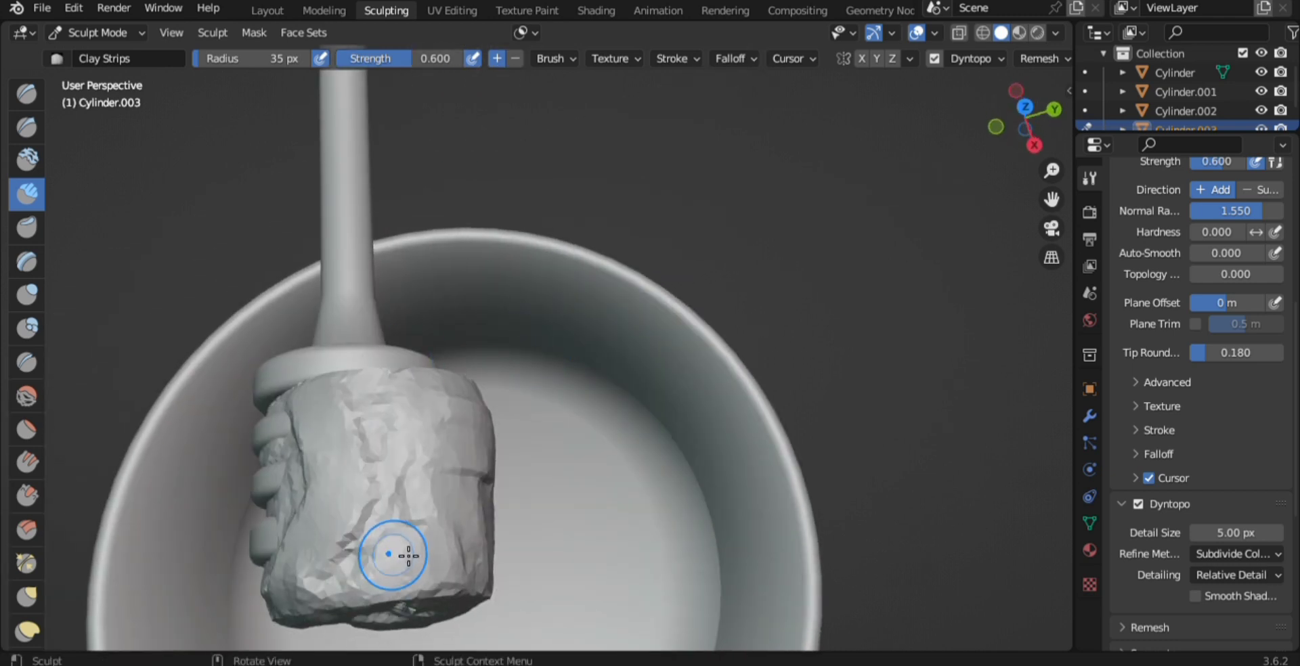
Step: Switch to the Snake Hook brush and set its radius to 100 px
mouse_move(401, 550)
middle_mouse_down()
mouse_move(287, 319)
mouse_move(409, 366)
mouse_move(464, 368)
mouse_move(500, 398)
mouse_move(413, 380)
mouse_move(281, 400)
mouse_move(291, 386)
mouse_move(278, 407)
middle_mouse_up()
scroll(442, 390, "down", 5)
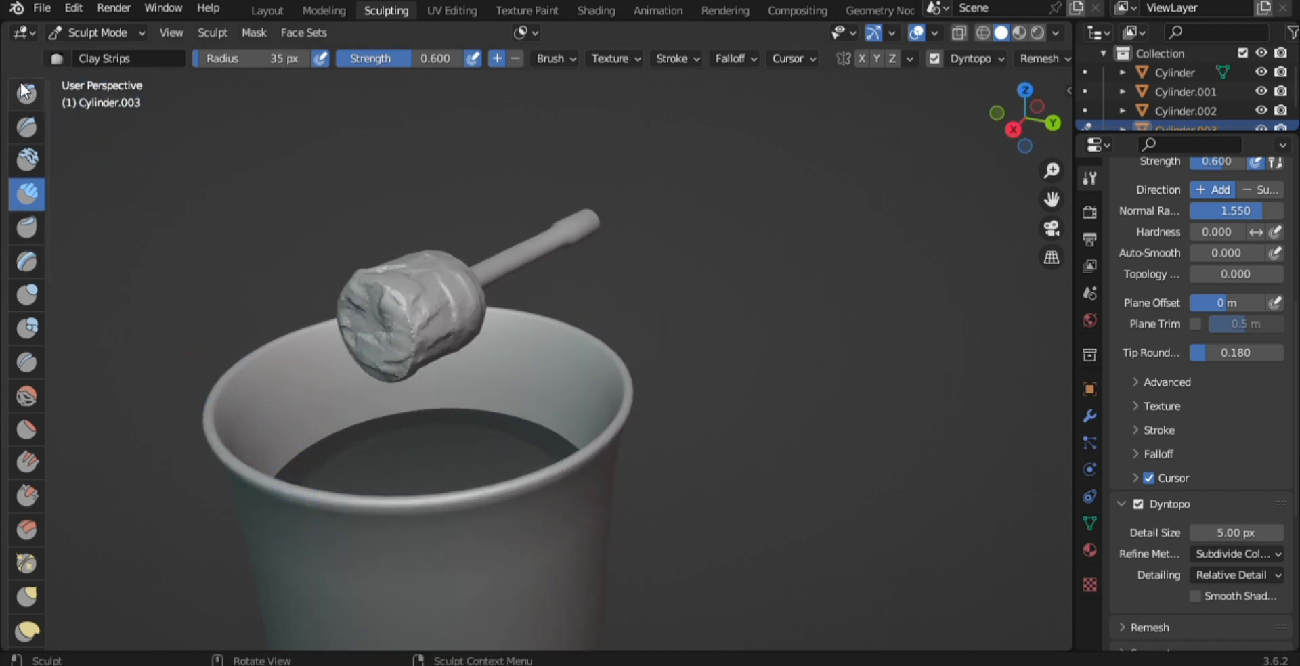
scroll(31, 369, "down", 5)
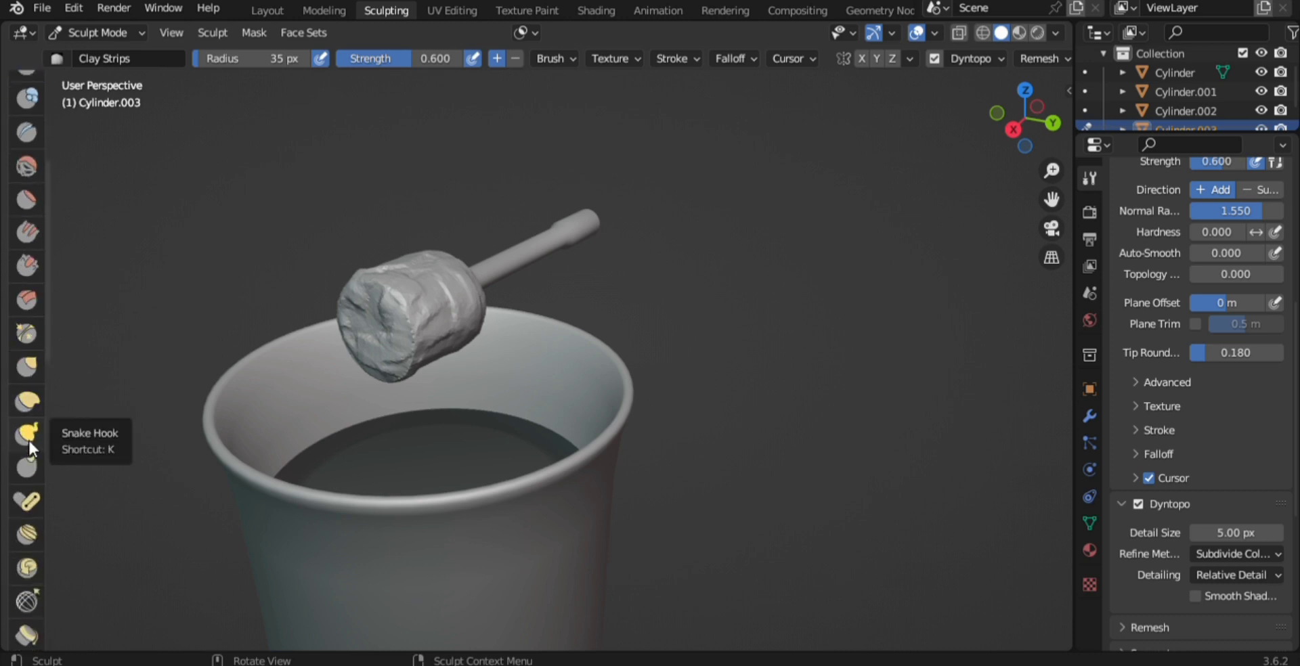
left_click(27, 435)
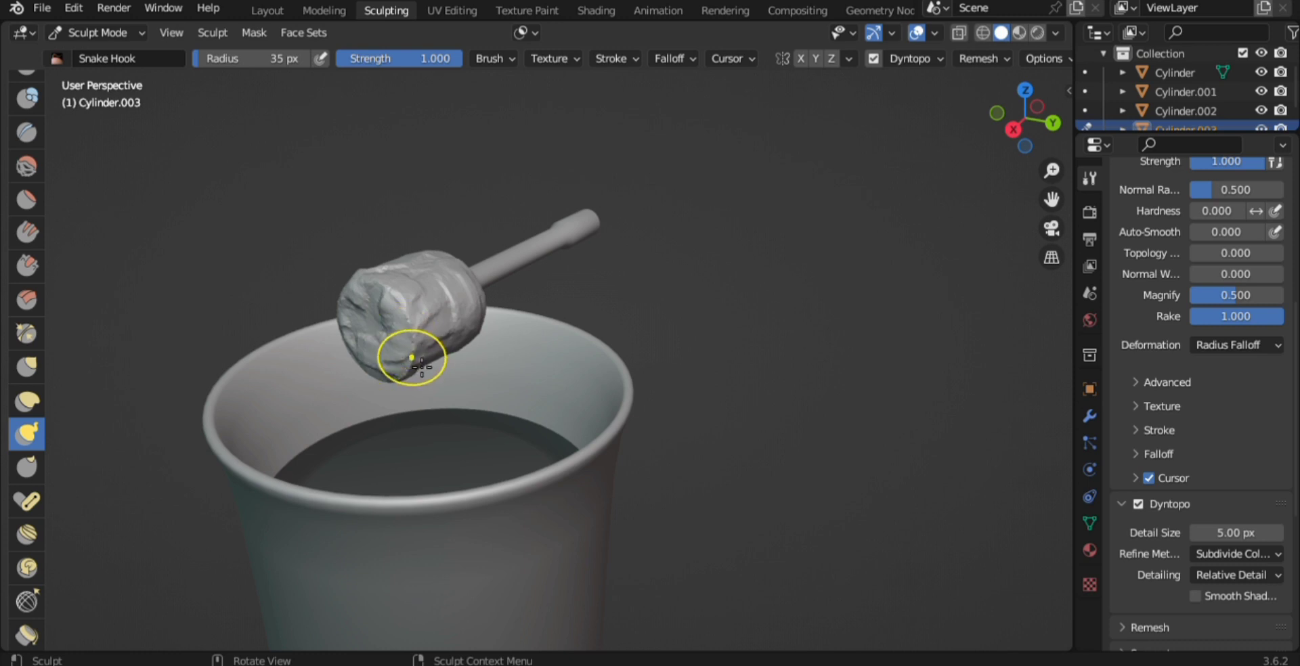
key("f")
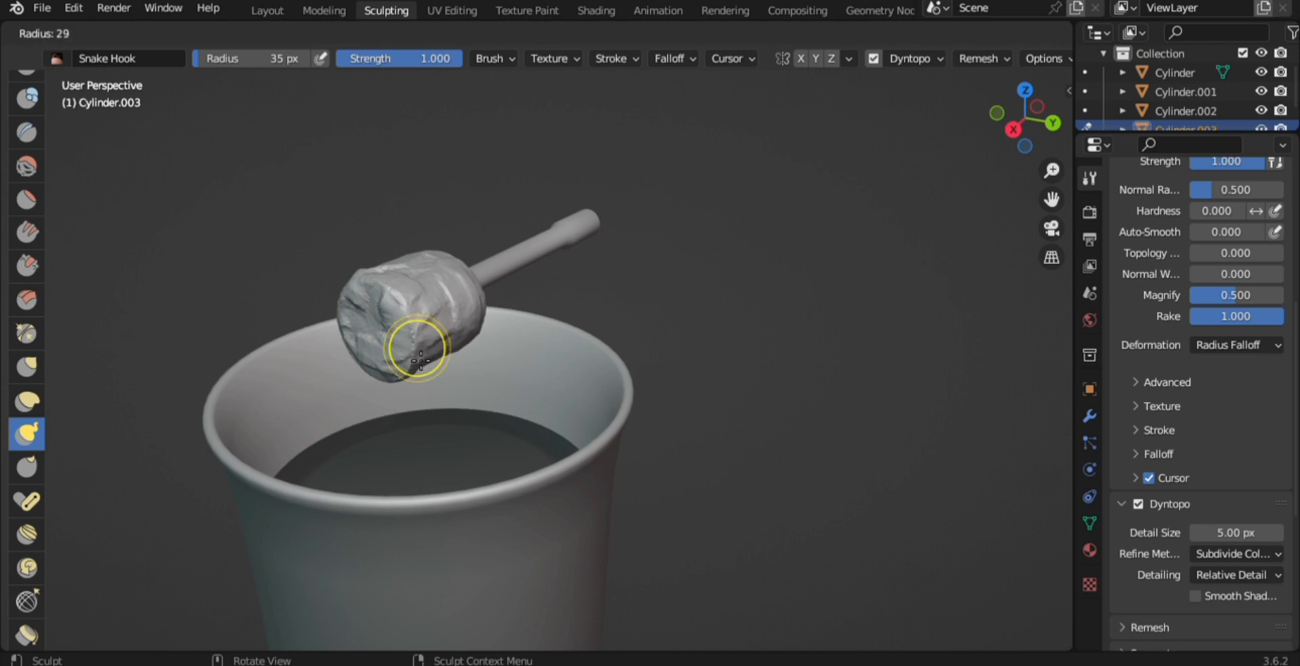
left_click(419, 360)
scroll(417, 361, "up", 5)
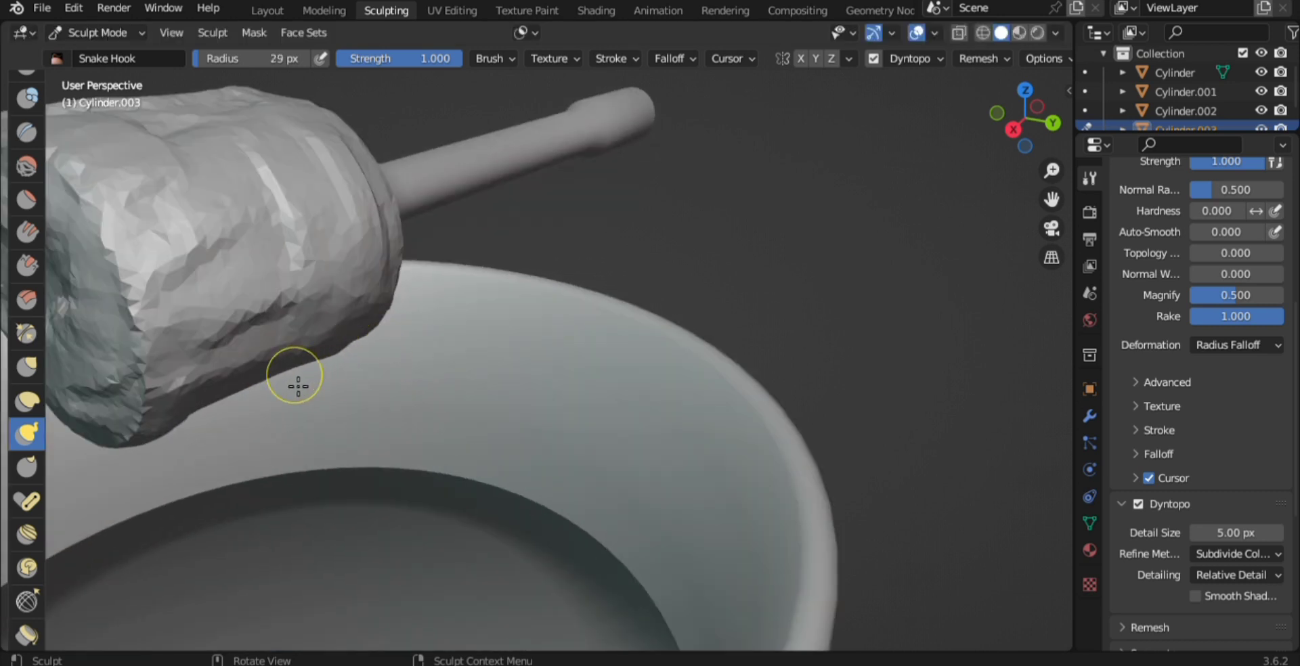
key("f")
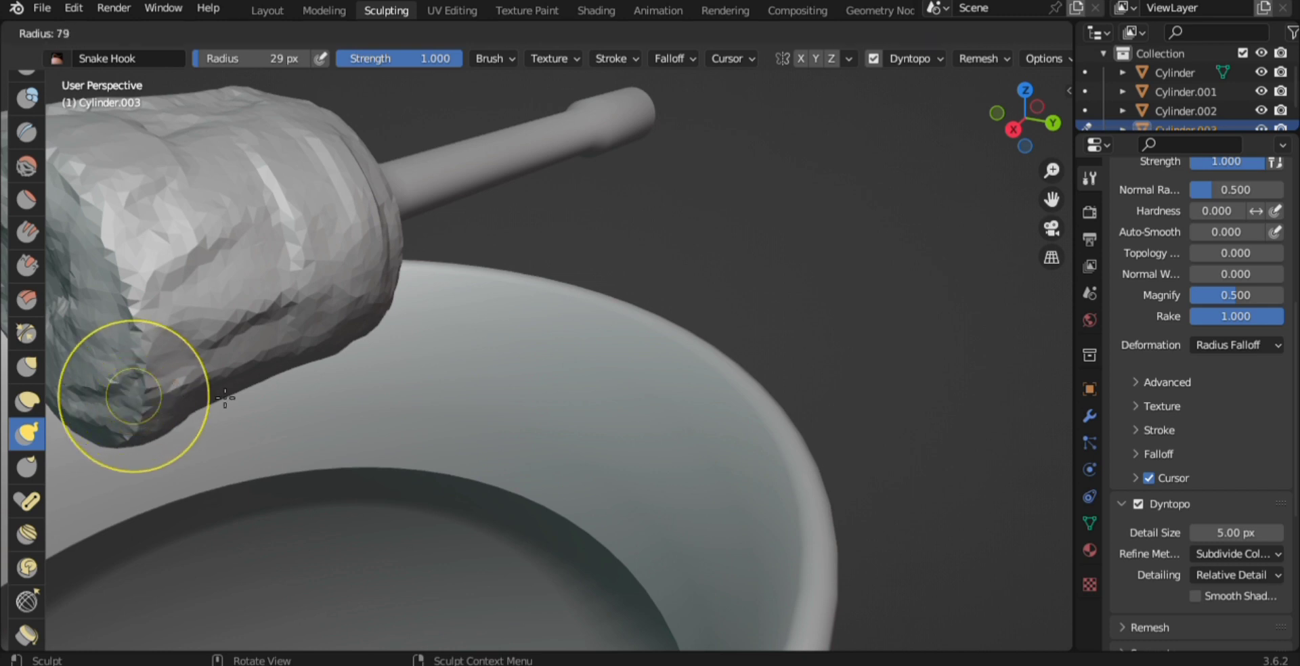
left_click(227, 406)
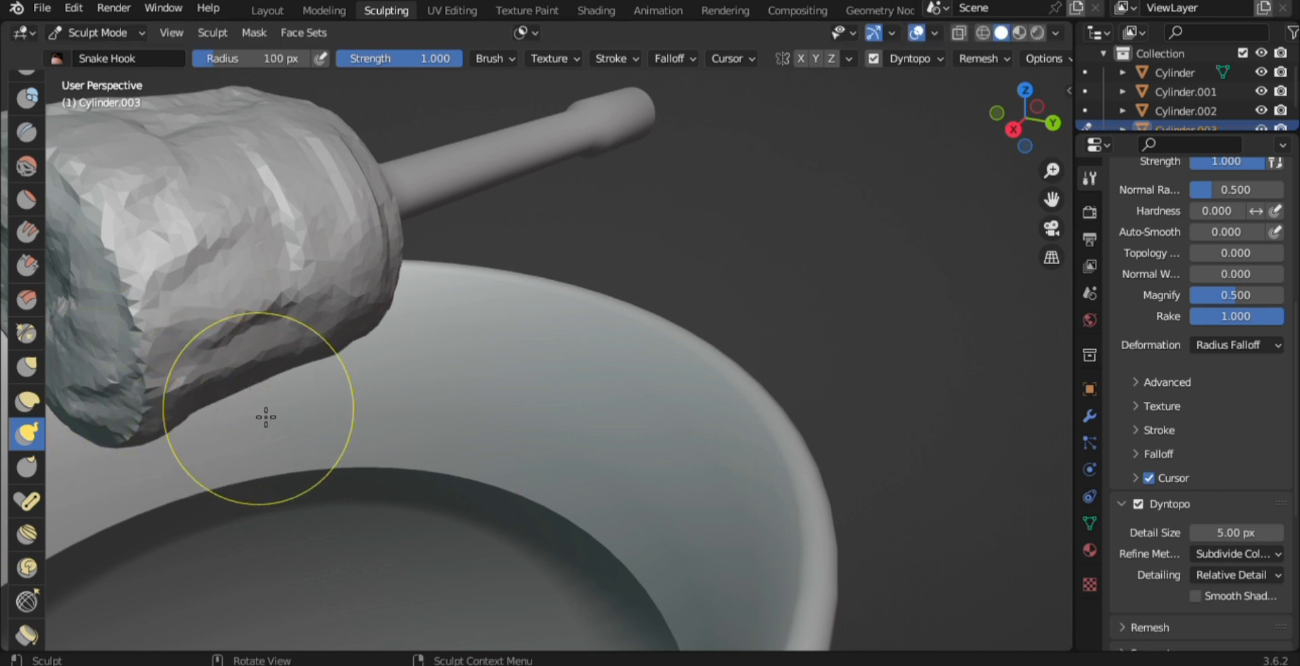
Step: Pull a long thin drip and a shorter one down from the lower edge of the sculpted cylinder's end face
mouse_move(248, 411)
middle_mouse_down()
mouse_move(505, 383)
mouse_move(562, 396)
middle_mouse_up()
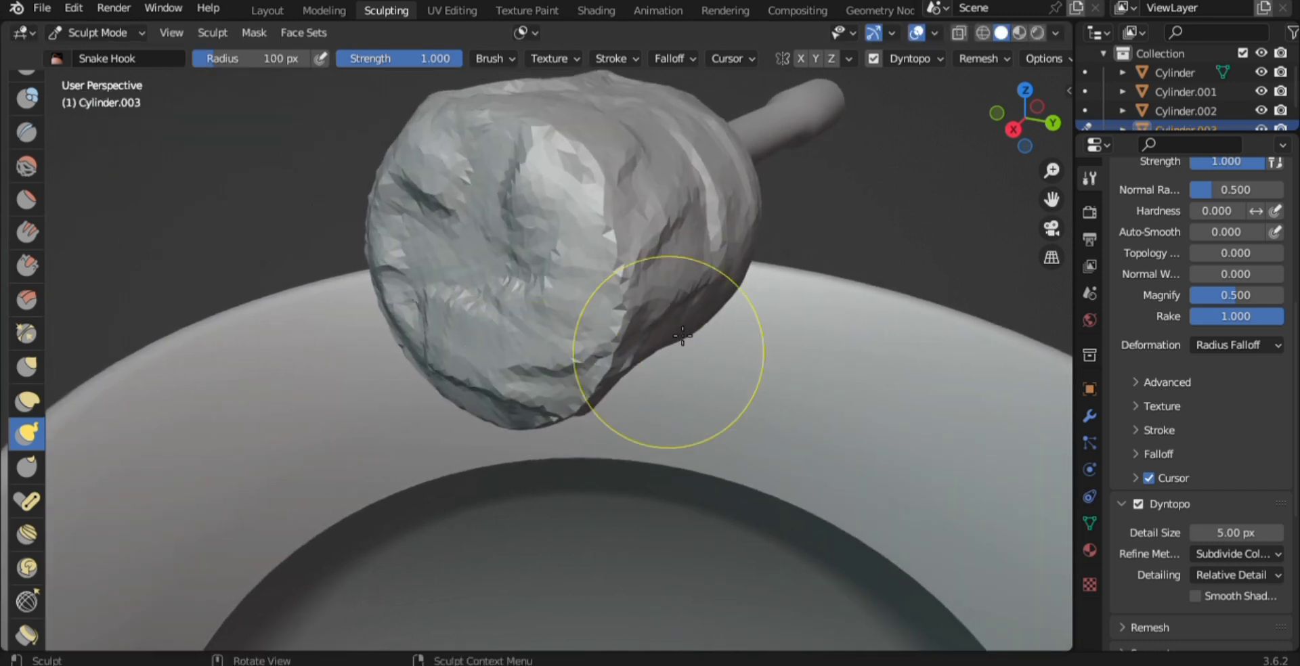
left_click_drag(630, 348, 575, 619)
left_click_drag(554, 663, 554, 660)
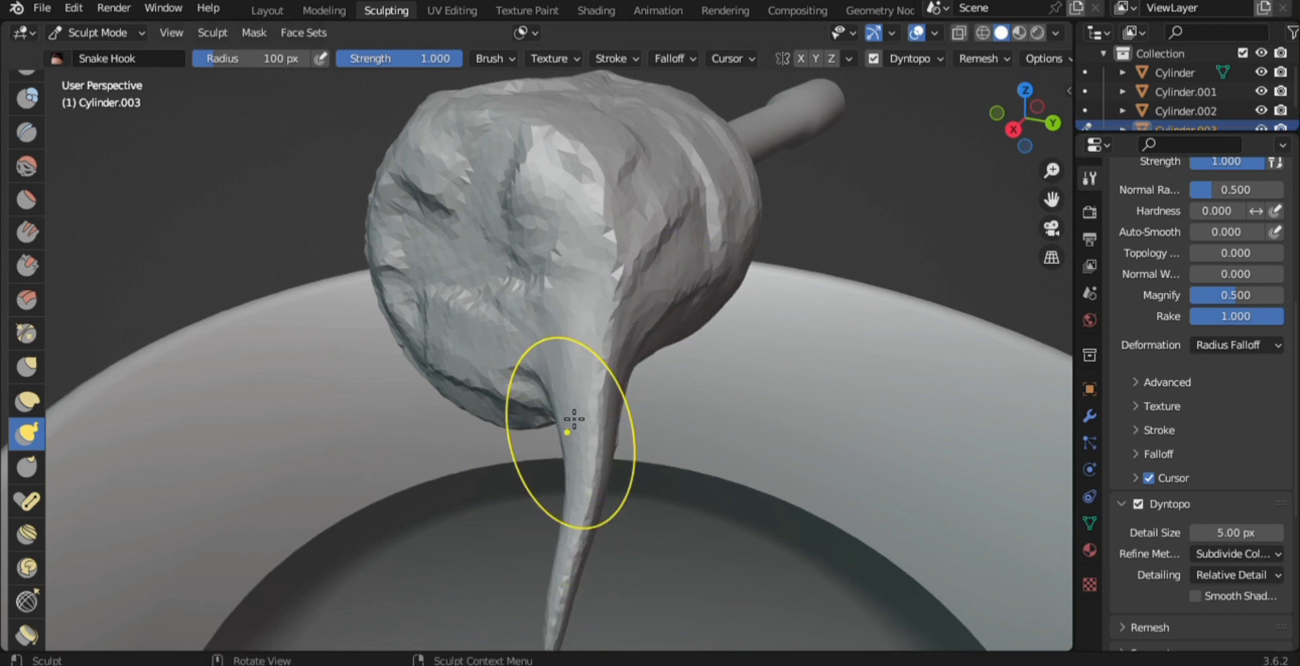
mouse_move(538, 383)
left_mouse_down()
mouse_move(481, 440)
mouse_move(467, 481)
mouse_move(476, 516)
left_mouse_up()
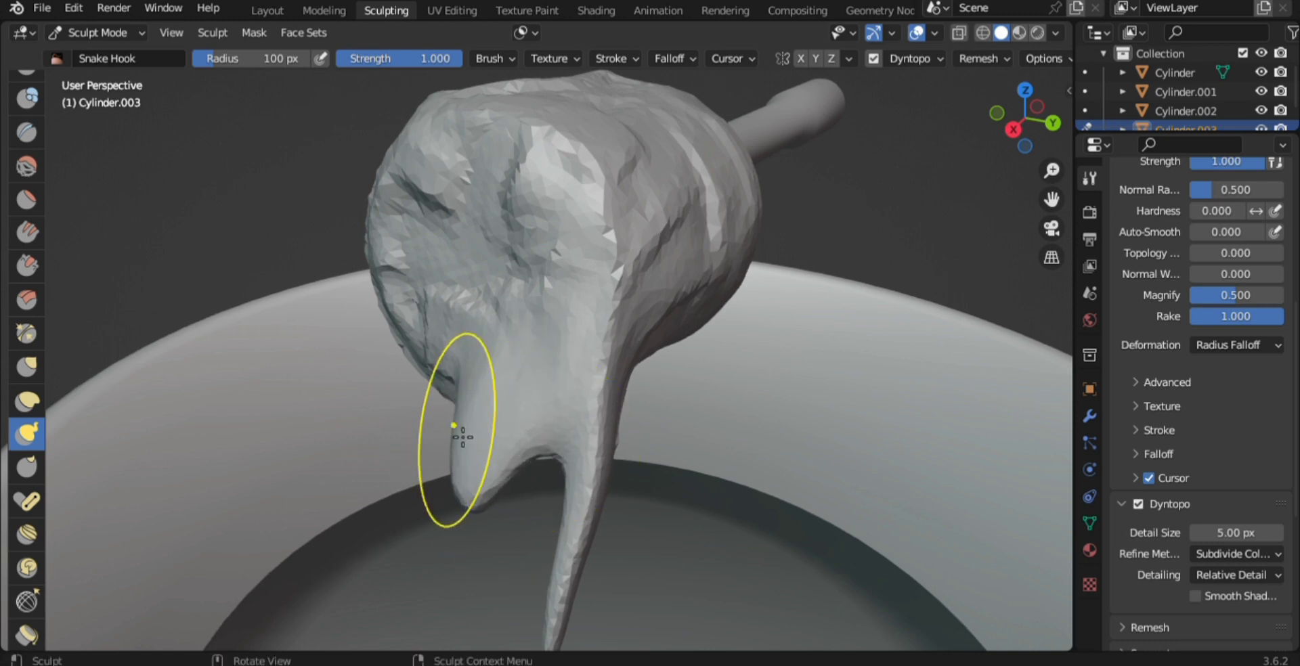
Step: On the grooved side, pull one long honey drip beside the last ridge, a fold on the end face, and two short drips between the ridges
middle_click_drag(465, 436, 671, 433)
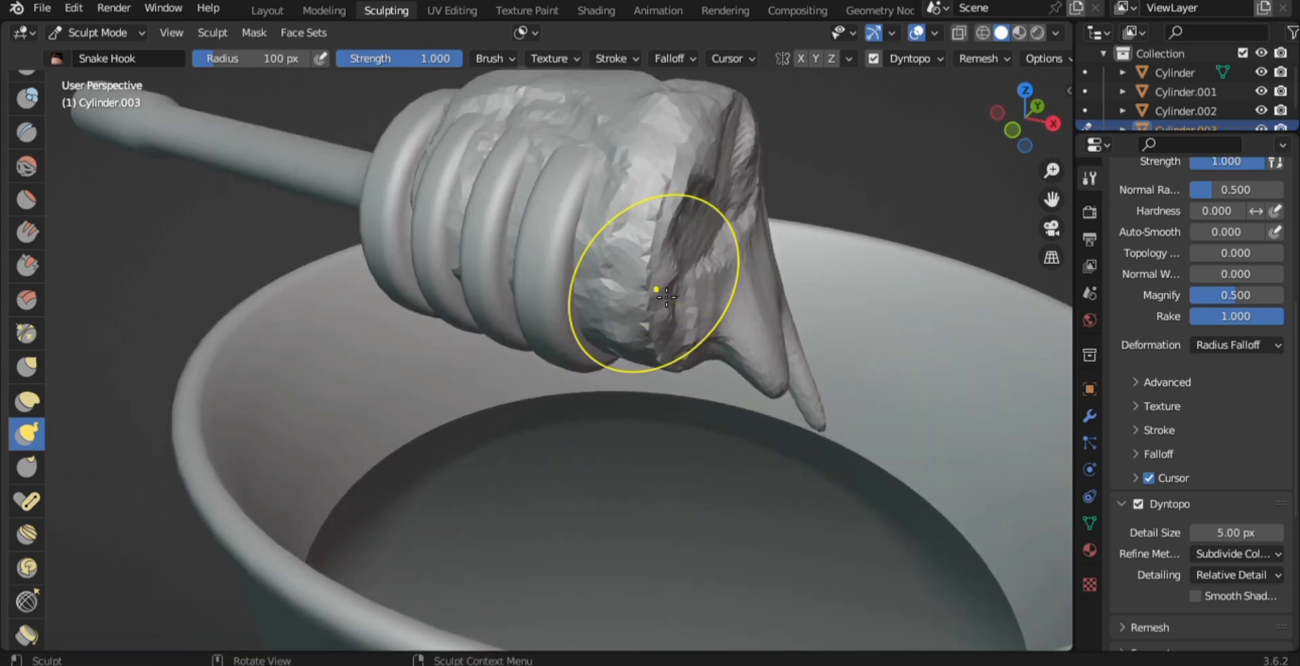
mouse_move(644, 322)
left_mouse_down()
mouse_move(667, 563)
mouse_move(603, 572)
left_mouse_up()
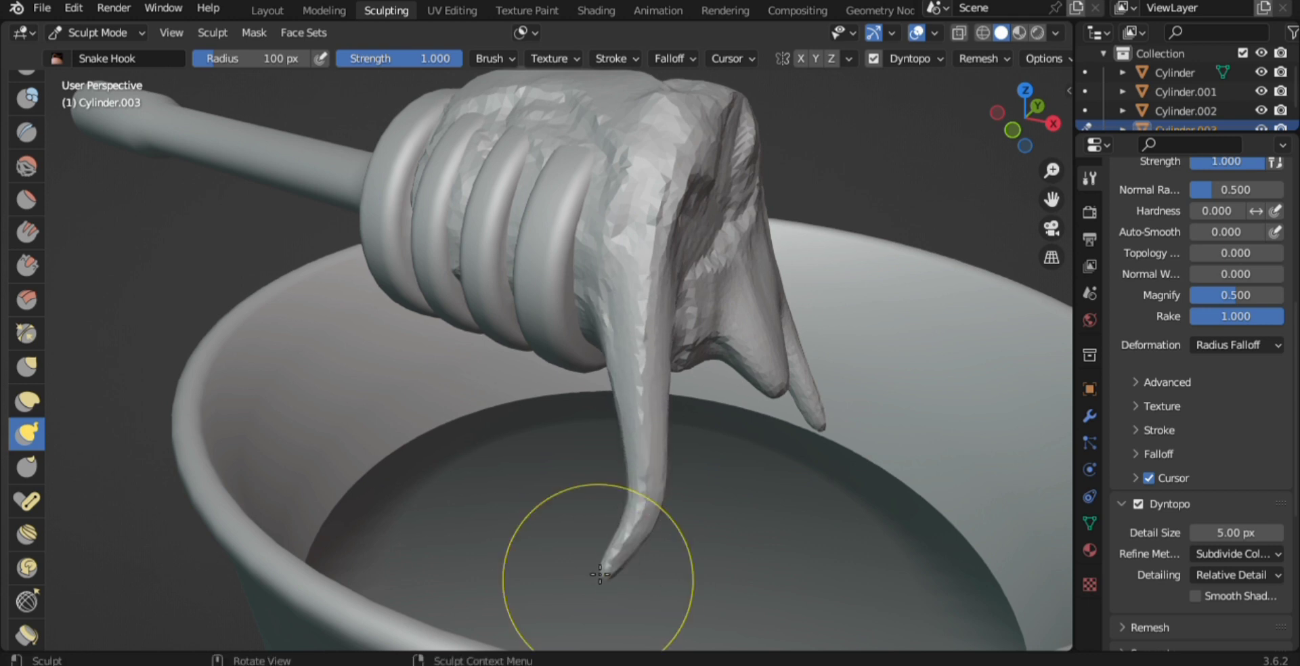
left_click_drag(744, 233, 741, 297)
mouse_move(615, 133)
left_mouse_down()
mouse_move(546, 270)
mouse_move(531, 366)
left_mouse_up()
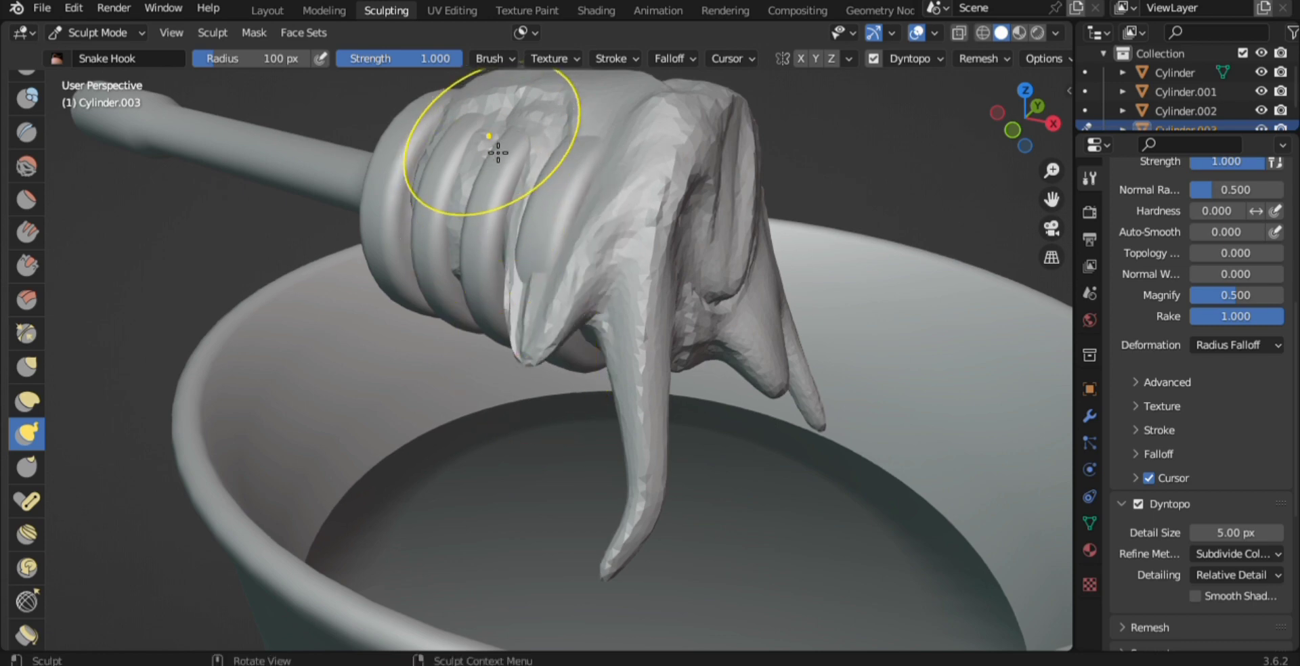
left_click_drag(494, 145, 437, 318)
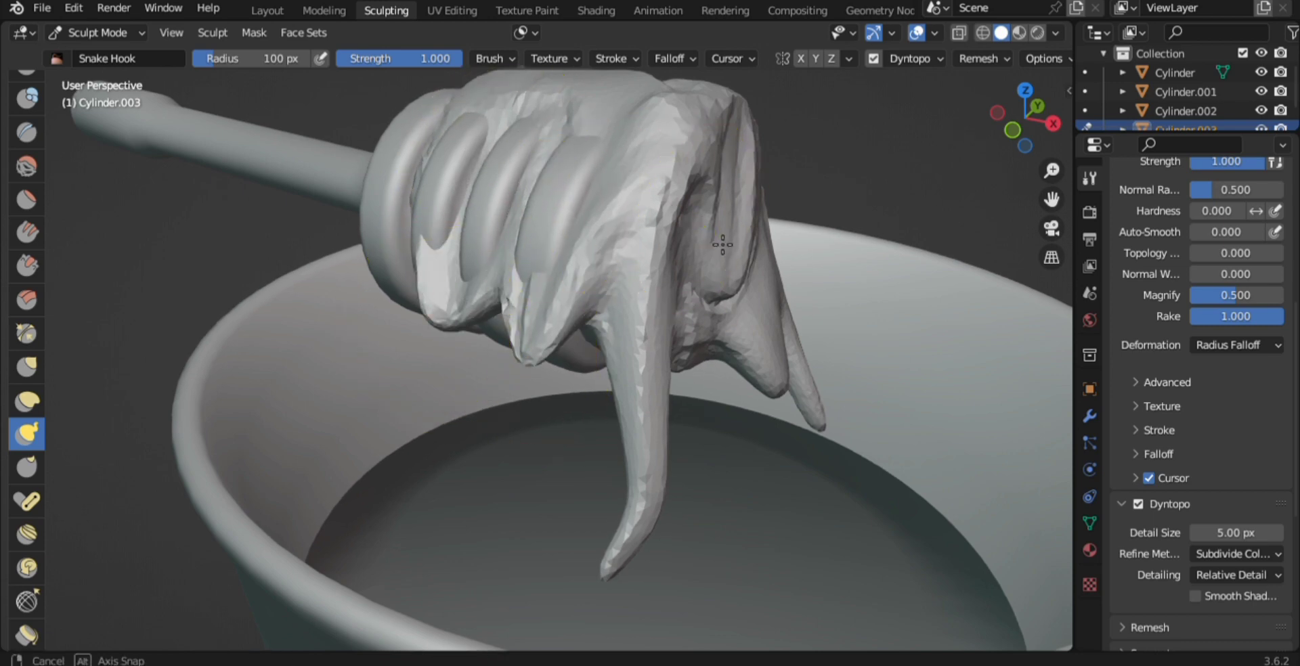
Step: Enlarge the Snake Hook radius to 124 px and stretch the long drip at the end-face edge down toward the honey surface
mouse_move(696, 220)
middle_mouse_down()
mouse_move(522, 299)
mouse_move(423, 255)
mouse_move(494, 170)
middle_mouse_up()
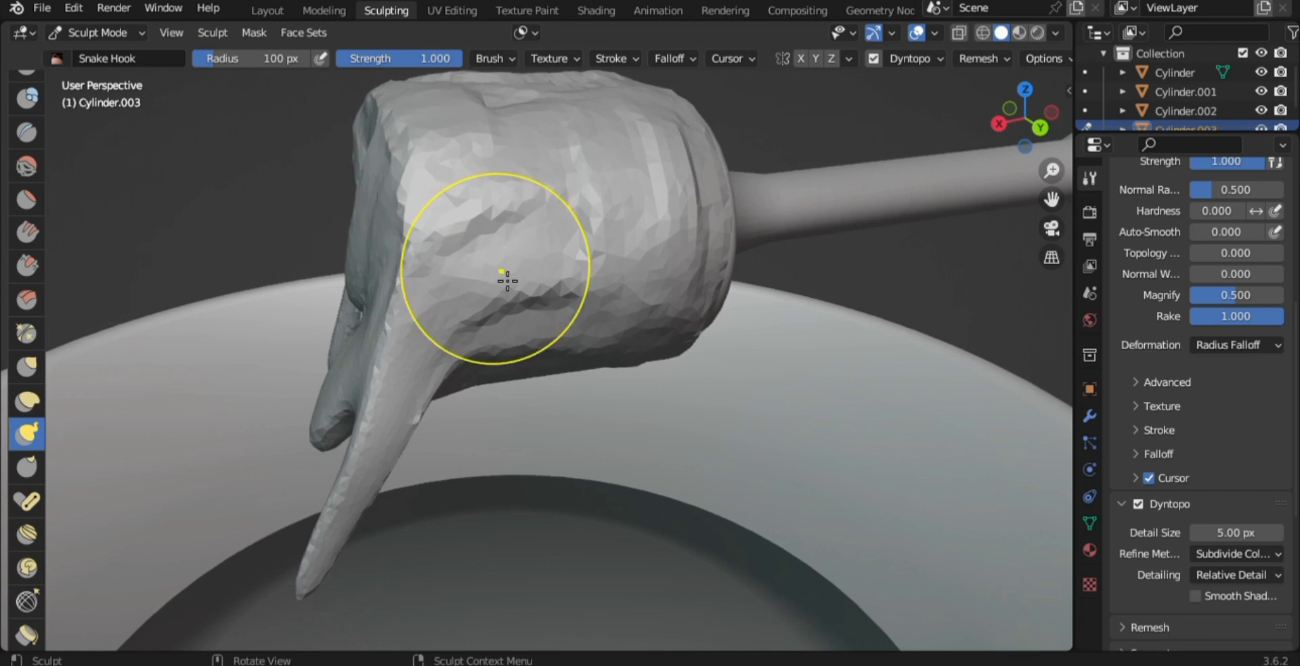
key("f")
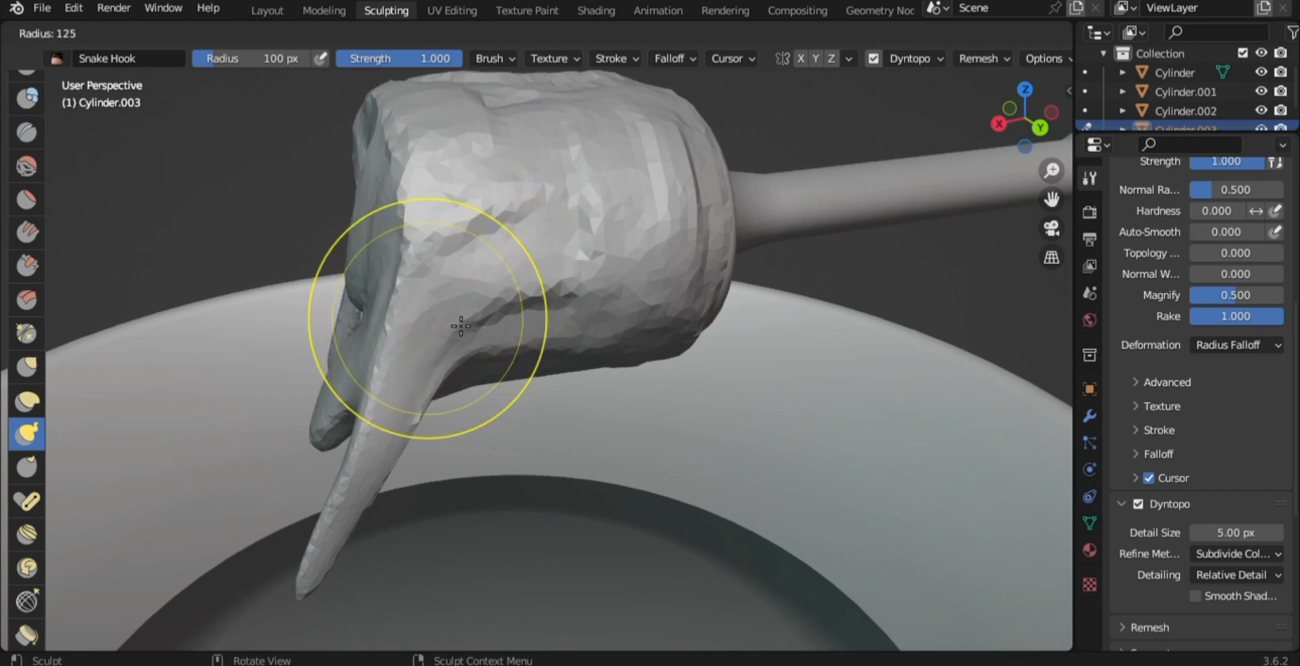
left_click(434, 345)
mouse_move(421, 366)
left_mouse_down()
mouse_move(356, 639)
mouse_move(407, 652)
left_mouse_up()
scroll(468, 487, "down", 3)
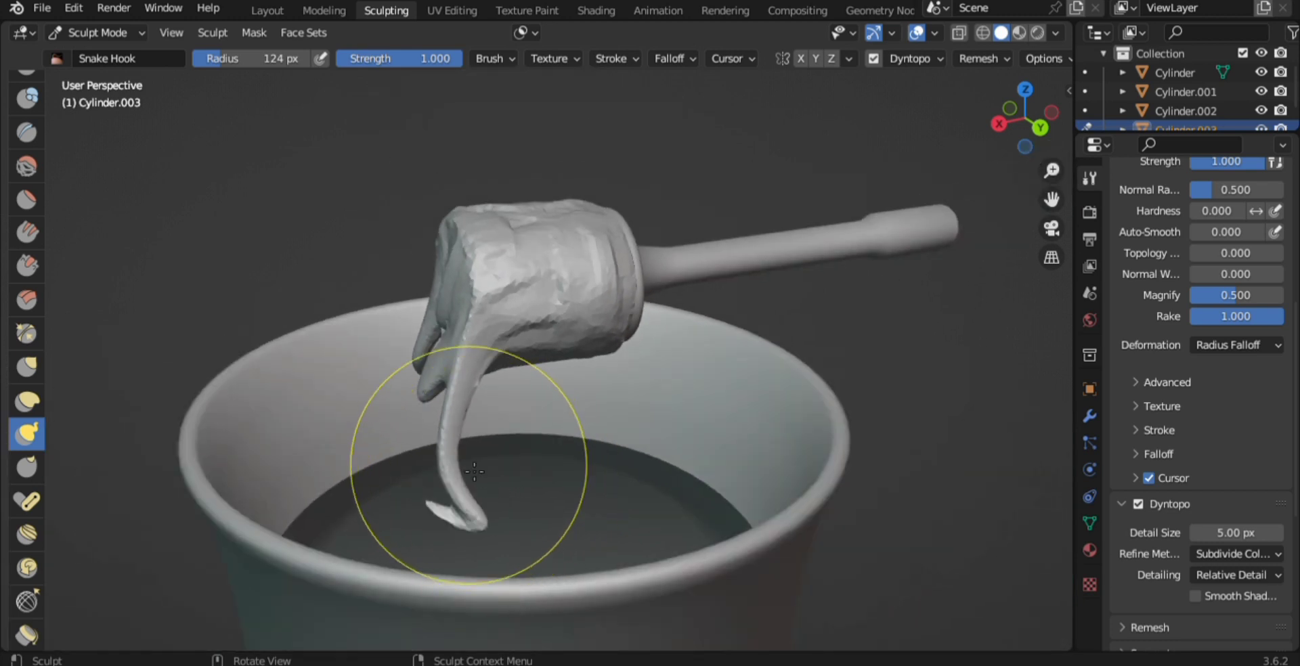
Step: Pull the short middle drip at the end face down to the honey surface and draw the sculpted end face's front downward
mouse_move(449, 481)
middle_mouse_down()
mouse_move(595, 463)
mouse_move(656, 551)
middle_mouse_up()
left_click_drag(623, 396, 628, 455)
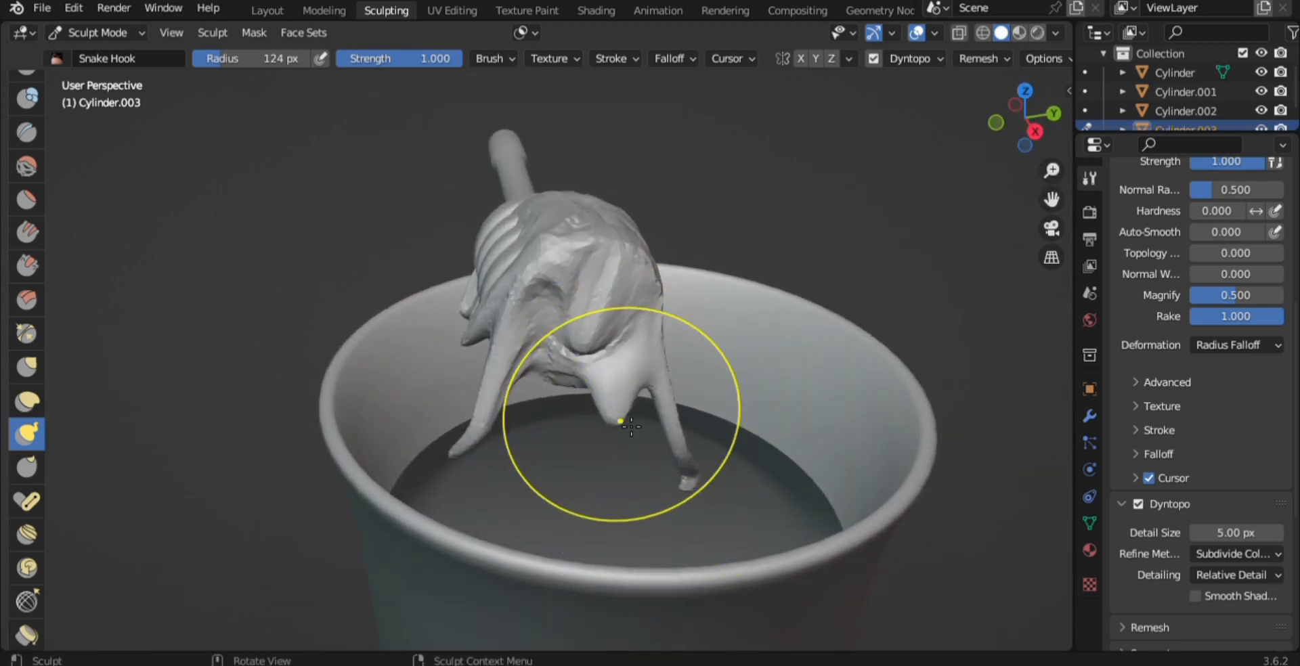
mouse_move(624, 407)
left_mouse_down()
mouse_move(643, 508)
mouse_move(635, 539)
left_mouse_up()
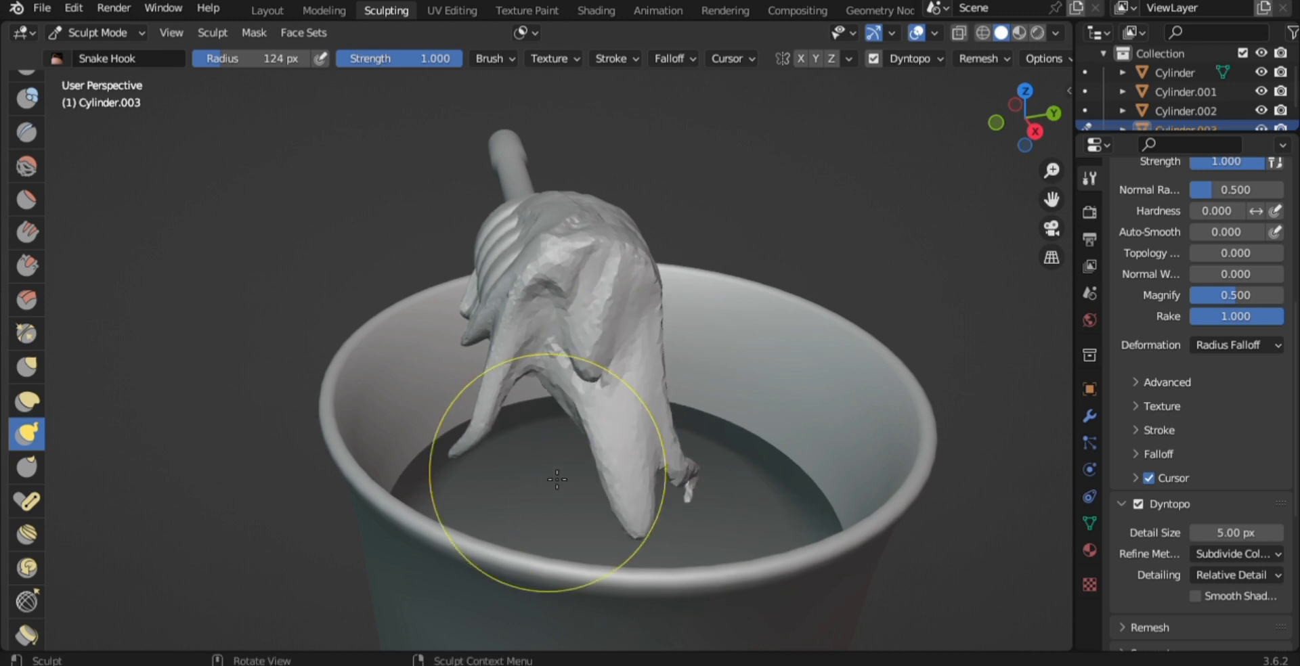
middle_click_drag(545, 426, 625, 346)
left_click_drag(618, 338, 612, 431)
Step: Draw the honey down between the dipper's ridges nearest the handle, reducing the Snake Hook radius to 74 px to lengthen the drip
middle_click_drag(485, 359, 562, 268)
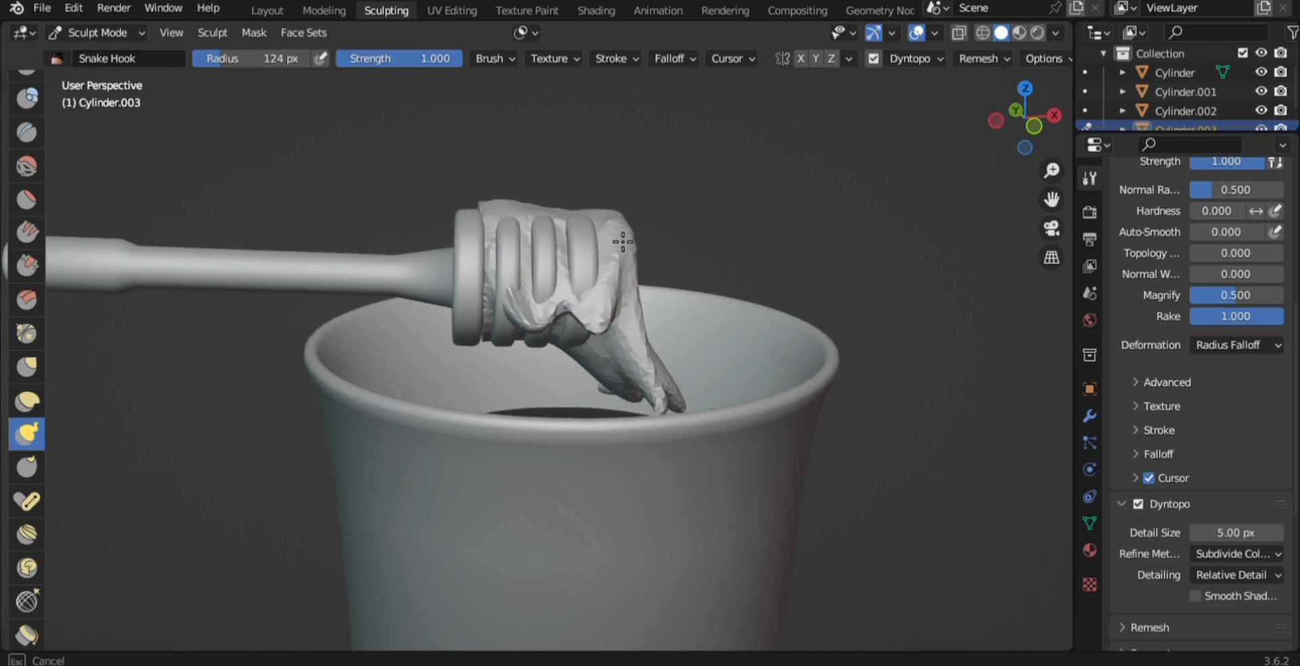
left_click_drag(516, 214, 511, 256)
left_click_drag(527, 312, 540, 377)
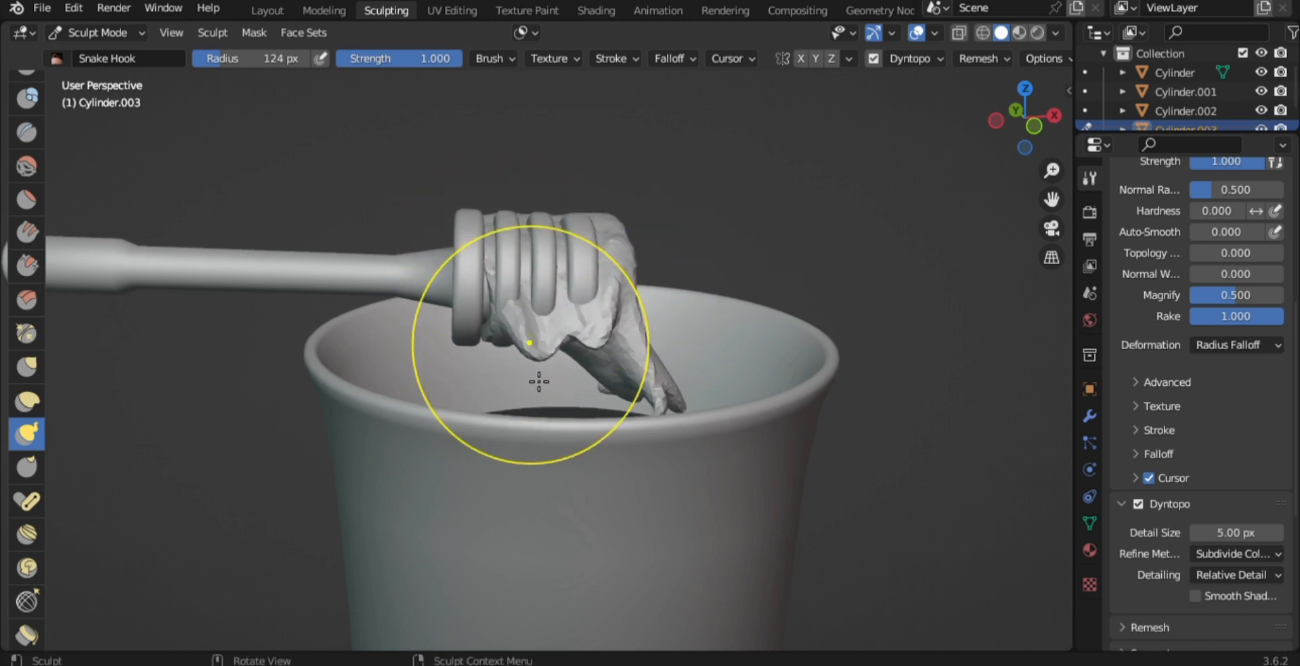
key("f")
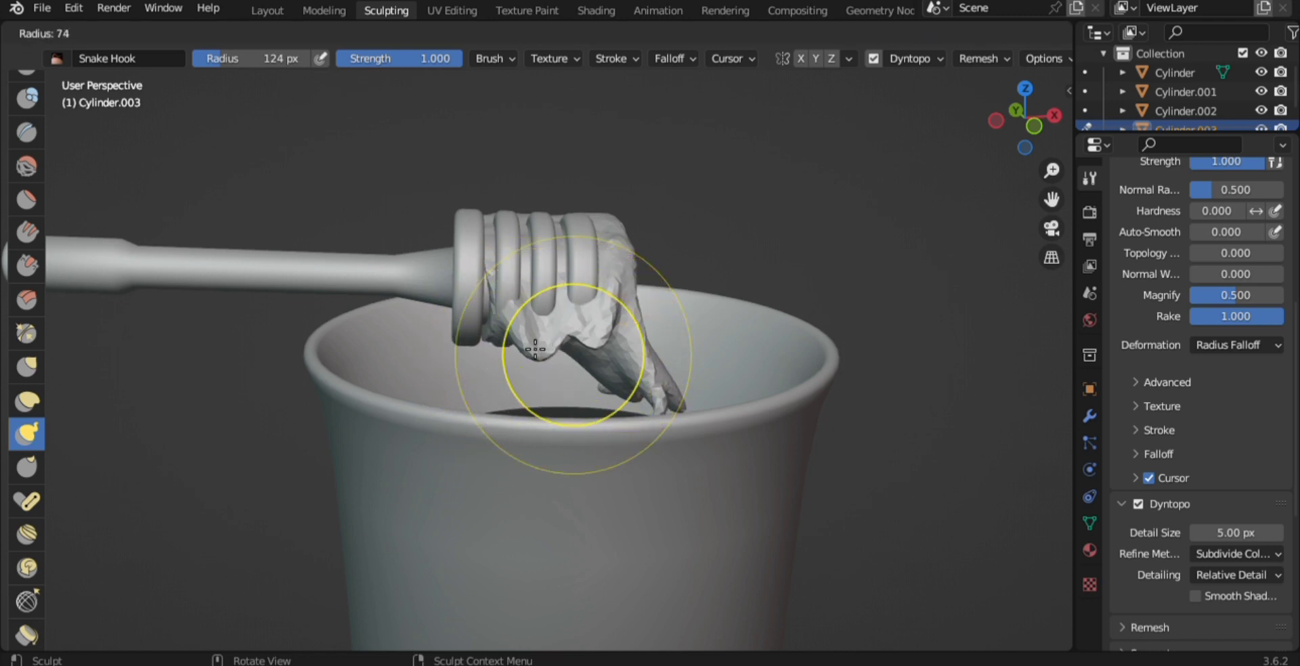
left_click(535, 349)
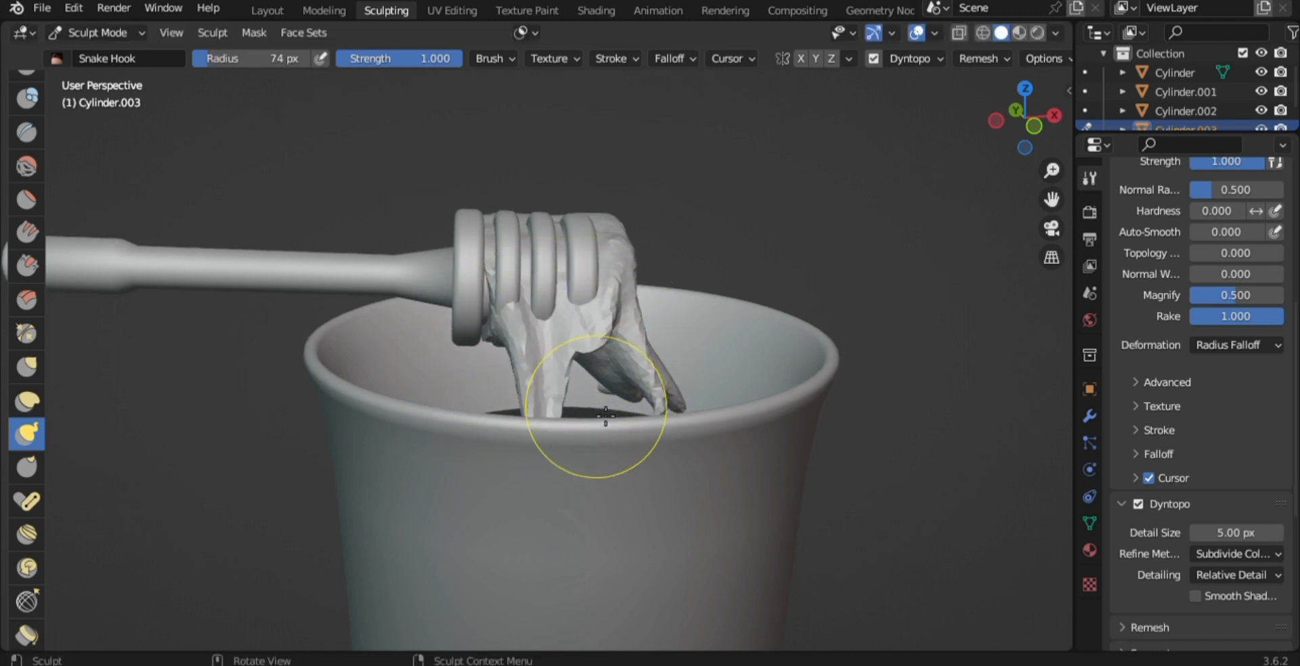
Step: Stretch the tips of the hanging drips on both sides of the dipper head further down toward the honey in the jar
mouse_move(625, 405)
middle_mouse_down()
mouse_move(337, 429)
mouse_move(334, 463)
mouse_move(363, 386)
mouse_move(189, 436)
middle_mouse_up()
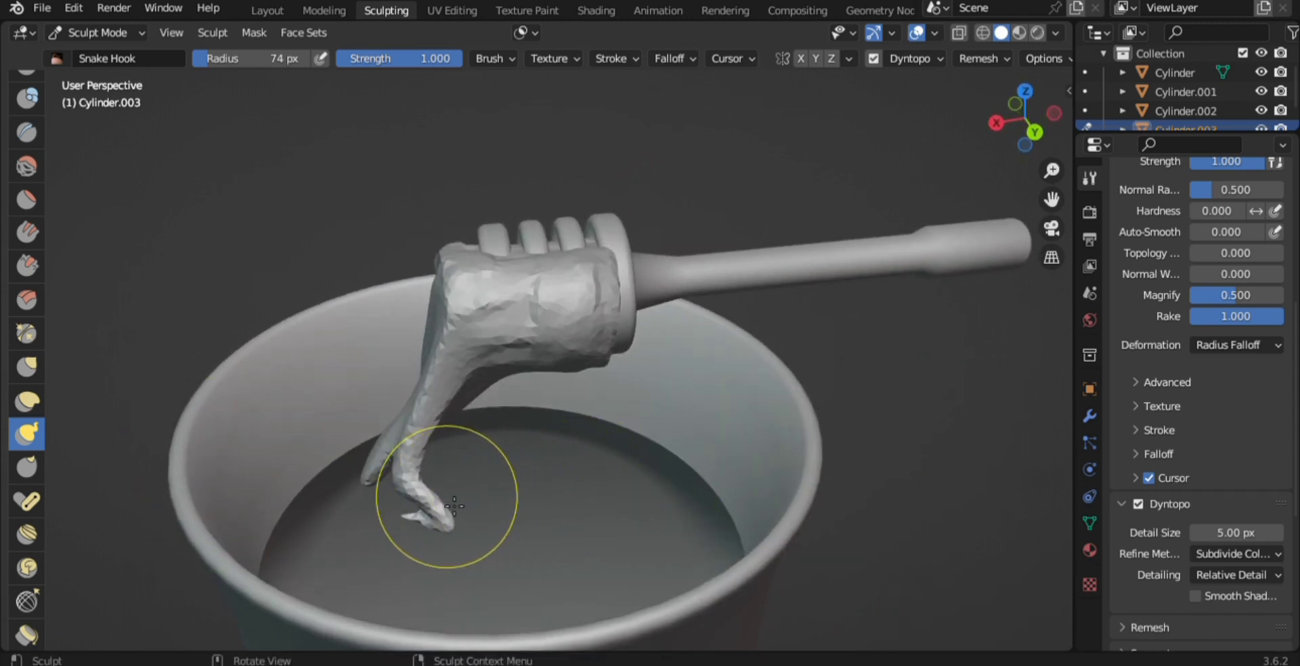
left_click_drag(450, 491, 450, 522)
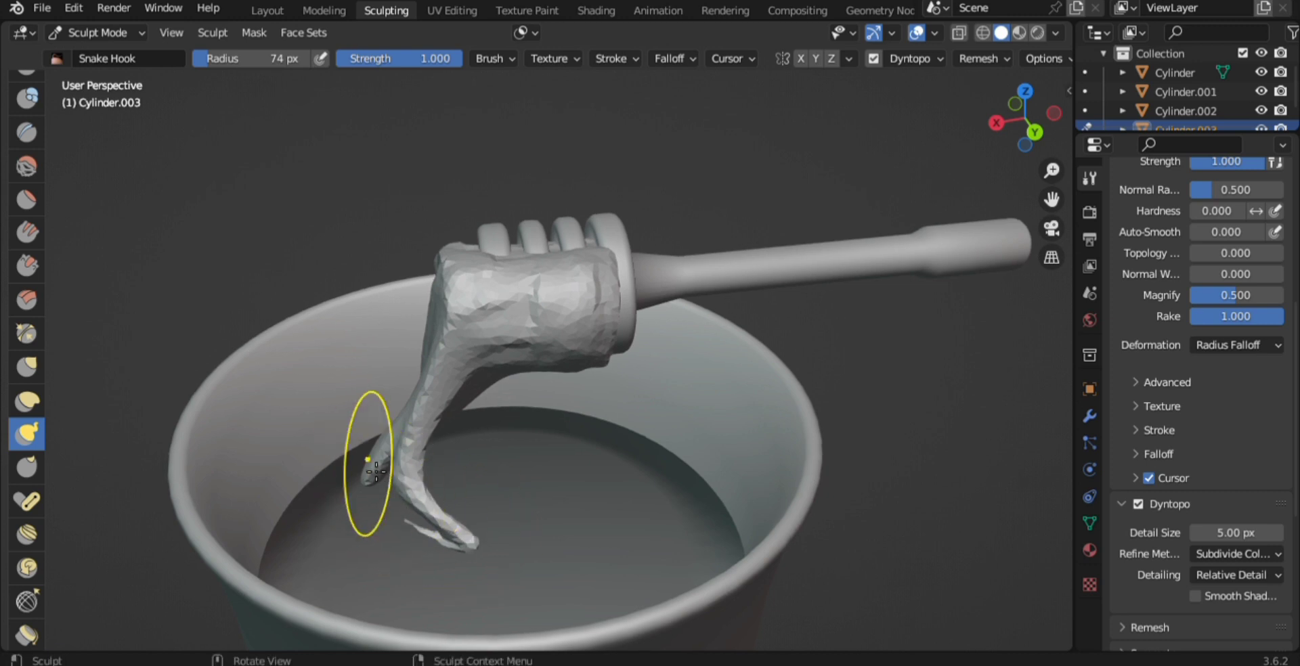
left_click_drag(363, 464, 392, 520)
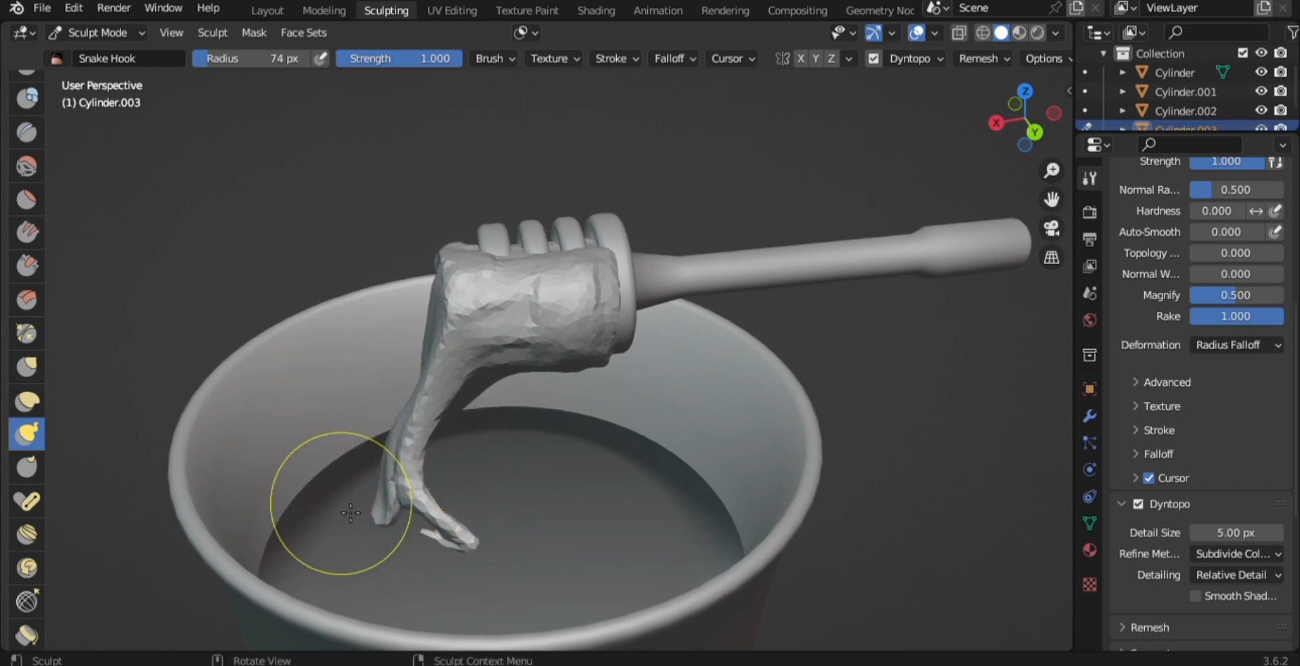
mouse_move(342, 551)
middle_mouse_down()
mouse_move(739, 547)
mouse_move(718, 541)
mouse_move(670, 583)
mouse_move(651, 513)
middle_mouse_up()
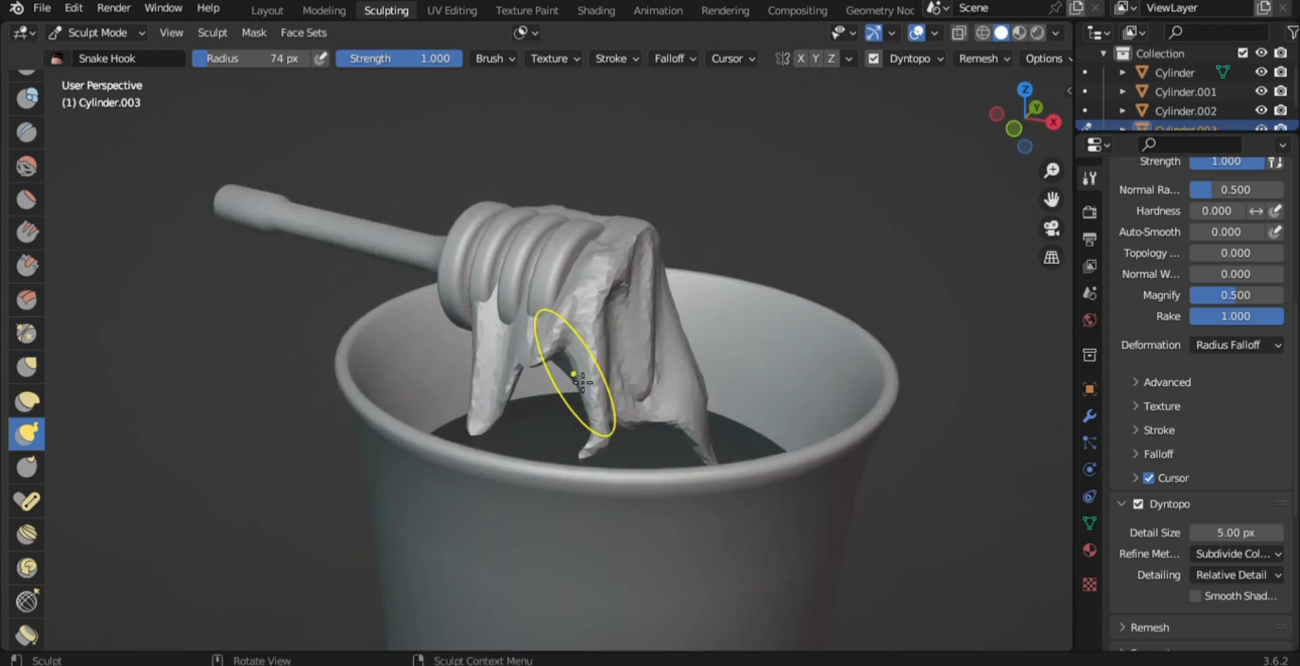
mouse_move(583, 405)
left_mouse_down()
mouse_move(601, 440)
mouse_move(597, 489)
left_mouse_up()
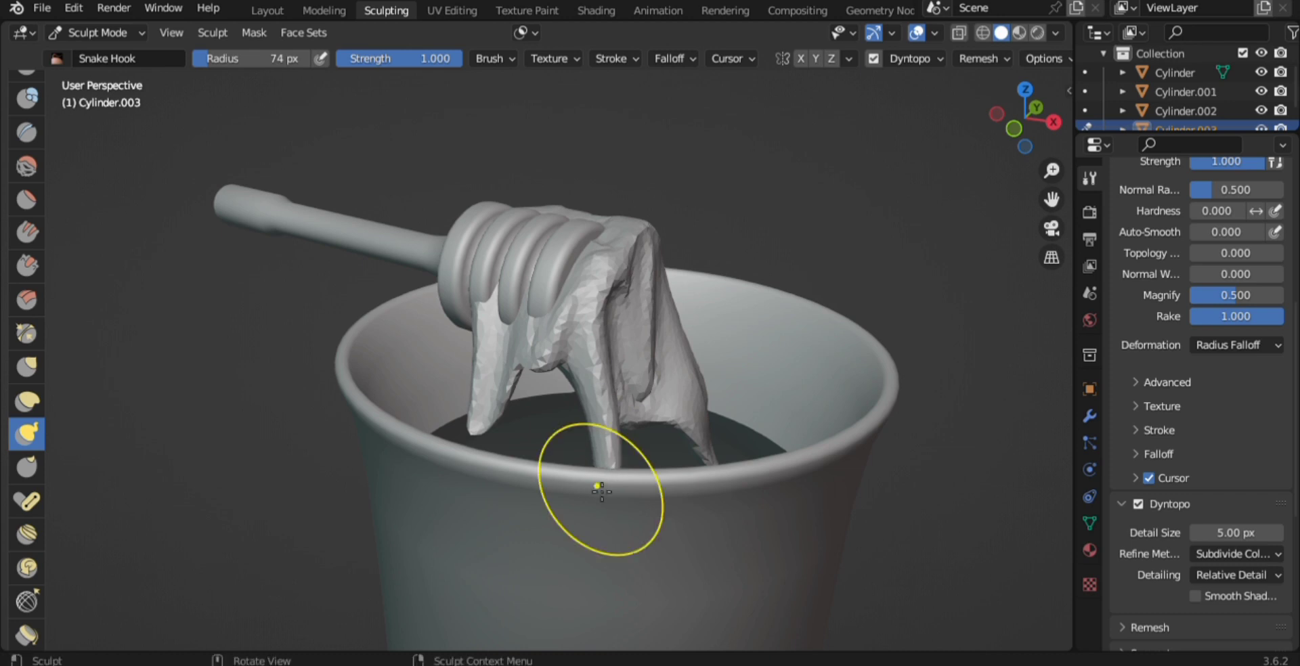
left_click_drag(479, 407, 531, 491)
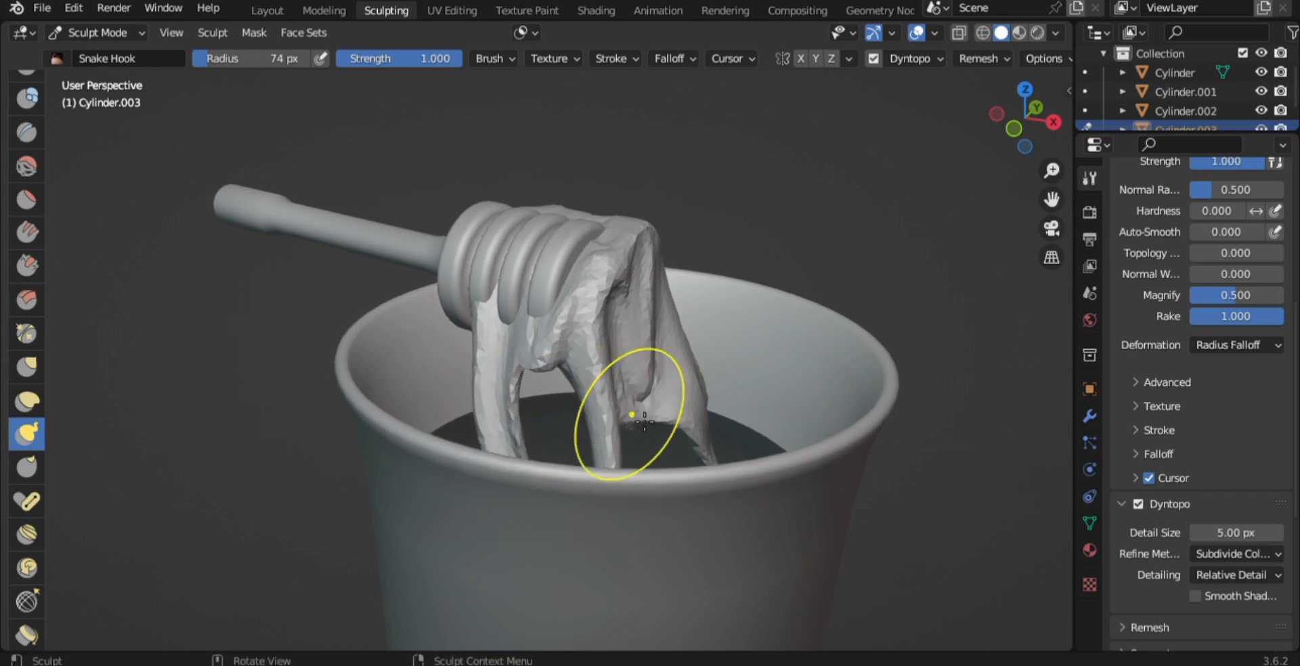
Step: Leave sculpting for the Layout workspace's Object Mode and deselect the sculpted honey
scroll(776, 326, "down", 3)
middle_click_drag(776, 326, 567, 374)
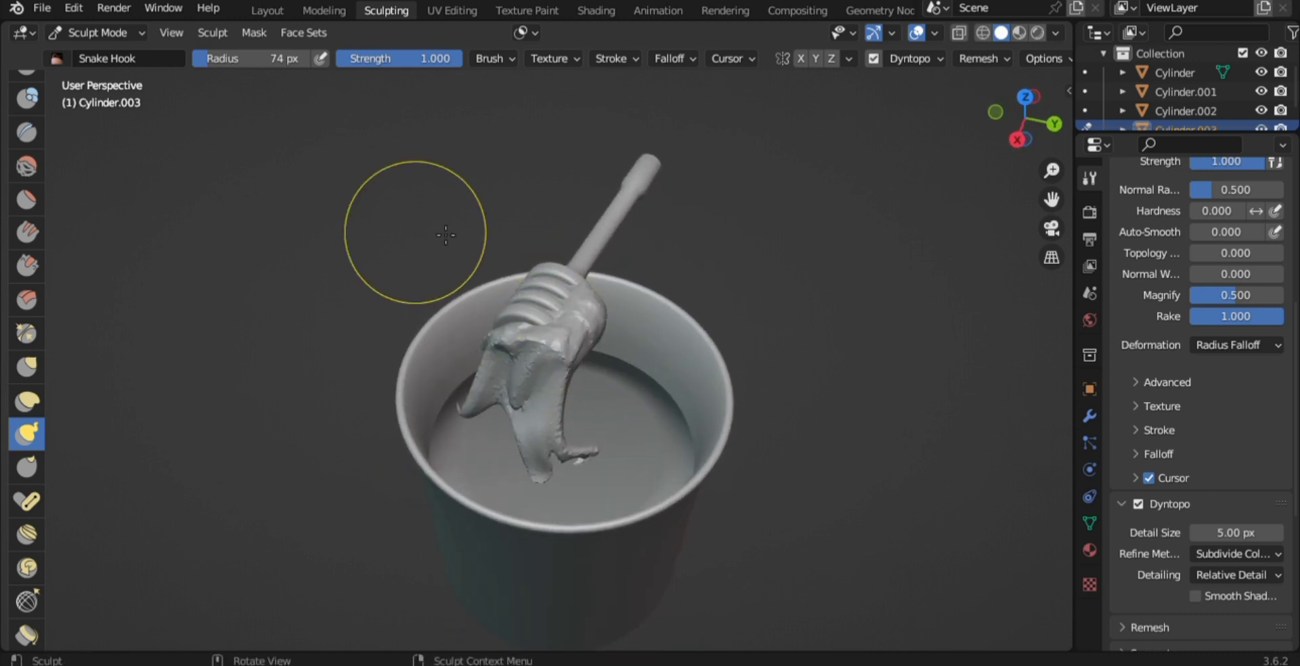
left_click(267, 11)
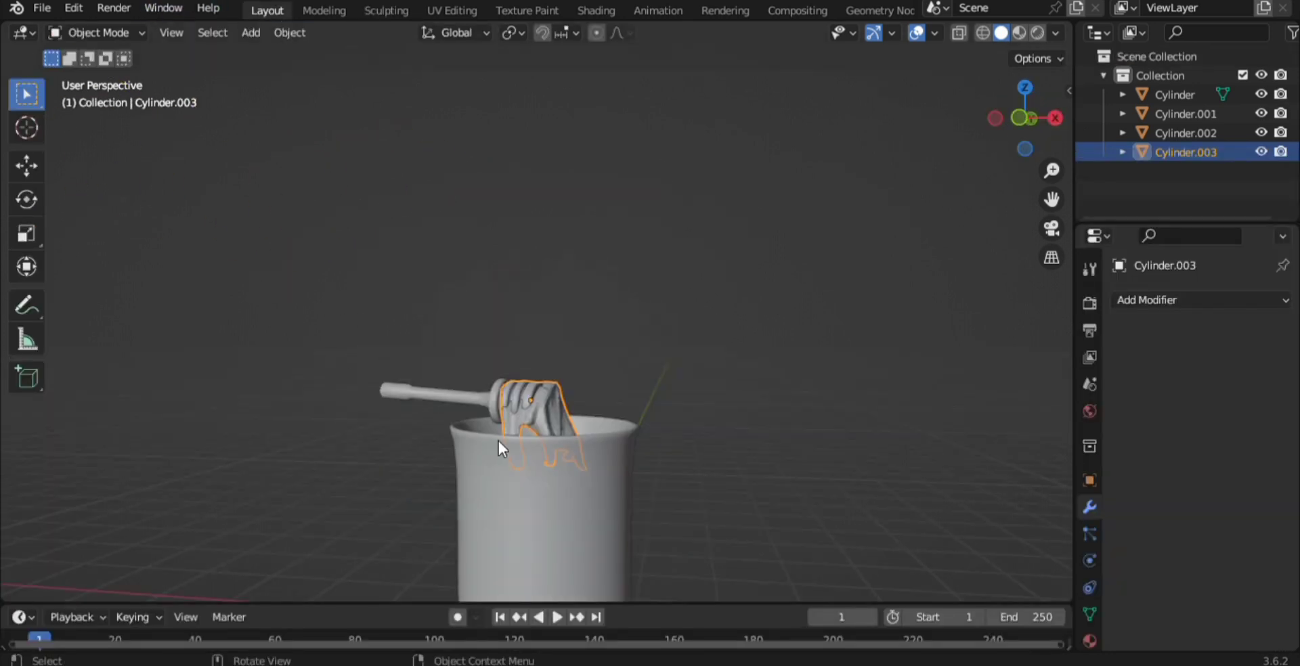
middle_click_drag(498, 447, 469, 486)
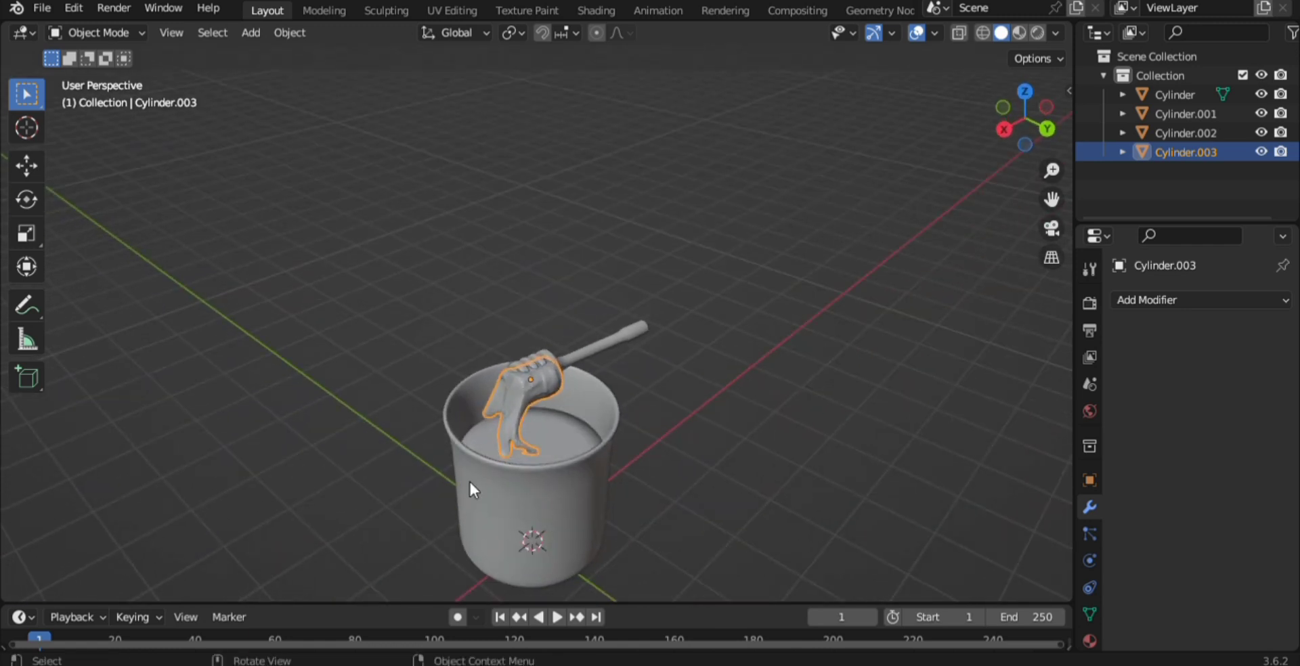
left_click(742, 470)
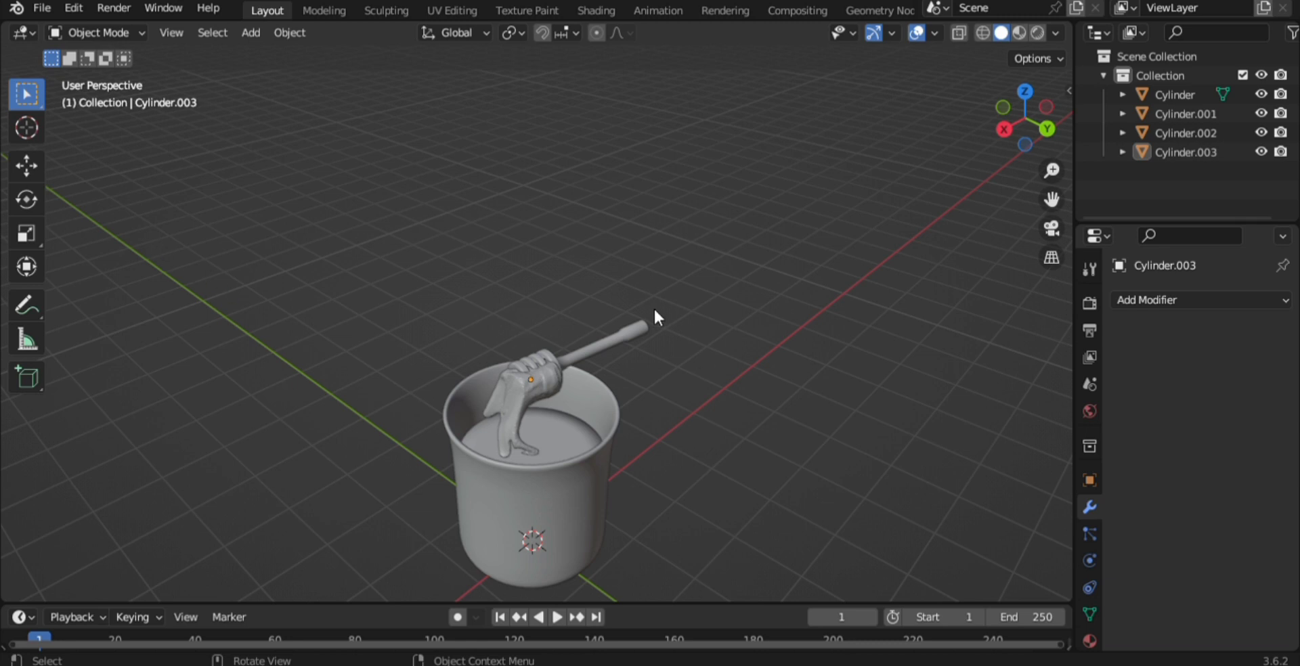
Step: Add a mesh plane beneath the jar and scale it up uniformly to more than five times its size as the ground
key("shift+a")
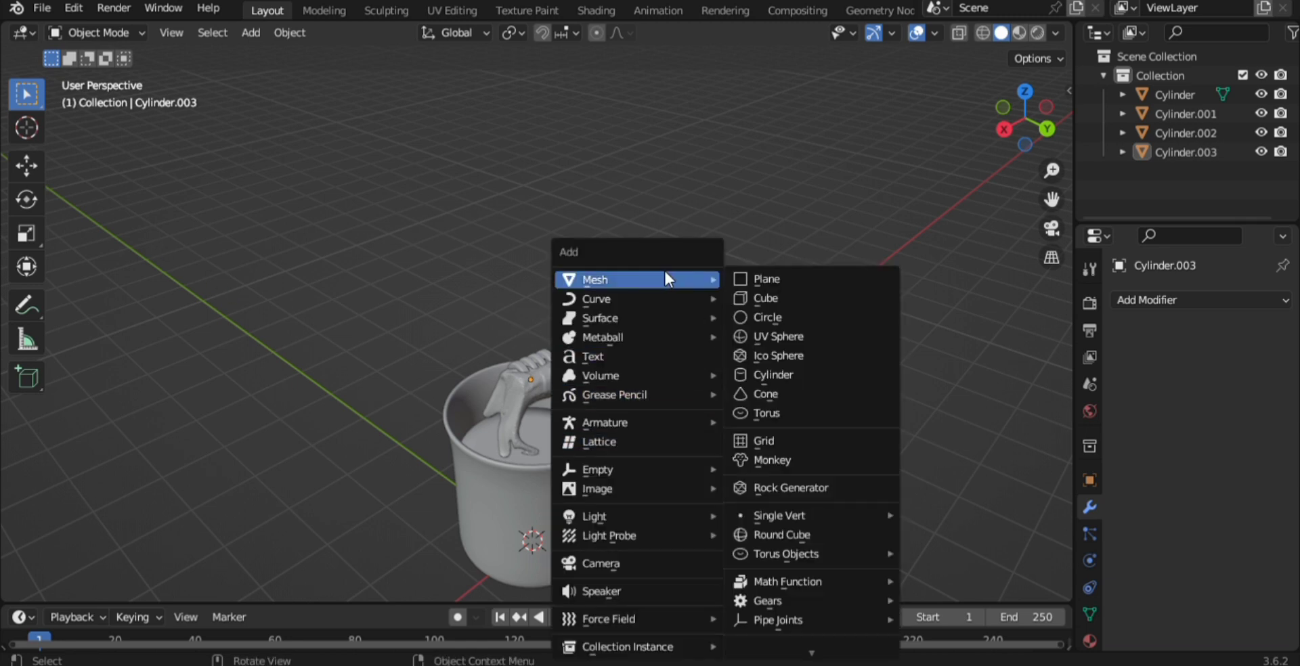
left_click(801, 275)
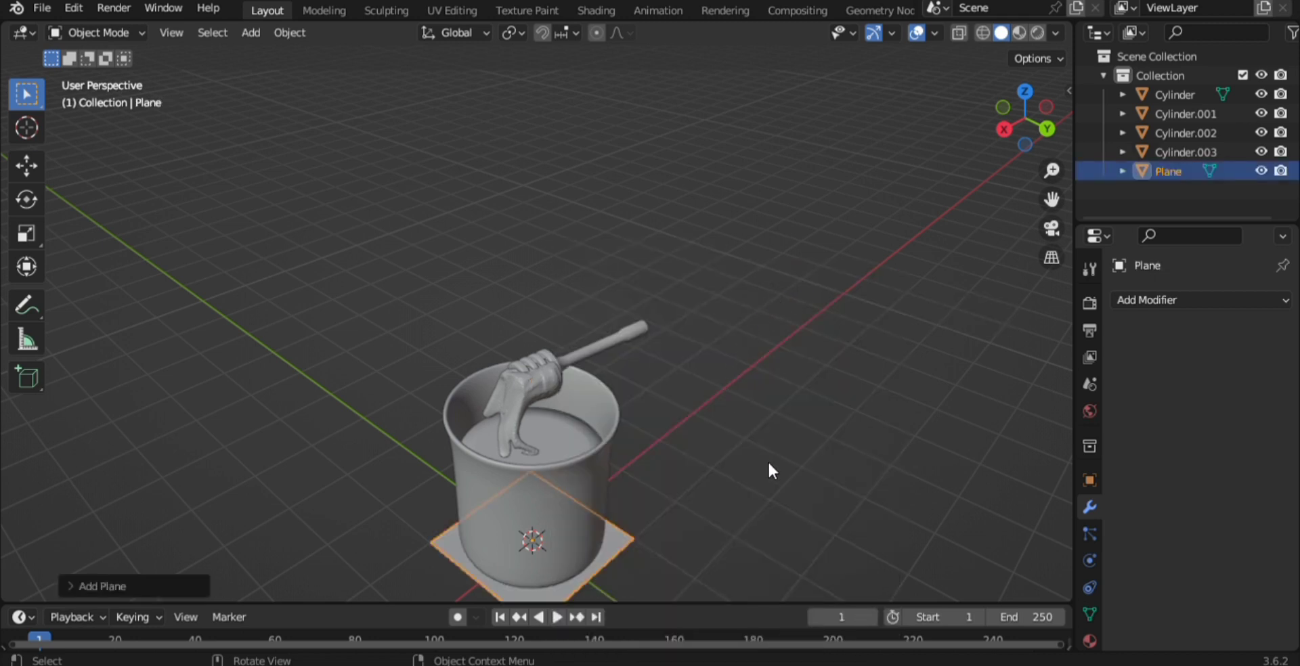
key("s")
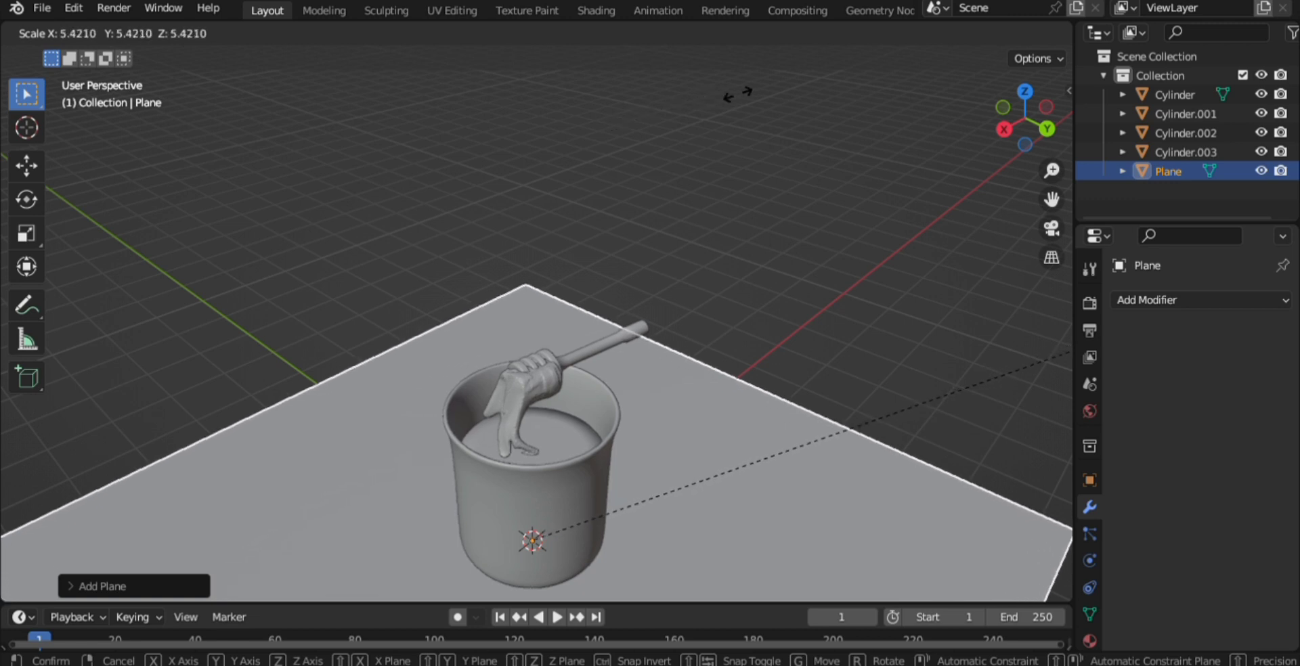
left_click(927, 79)
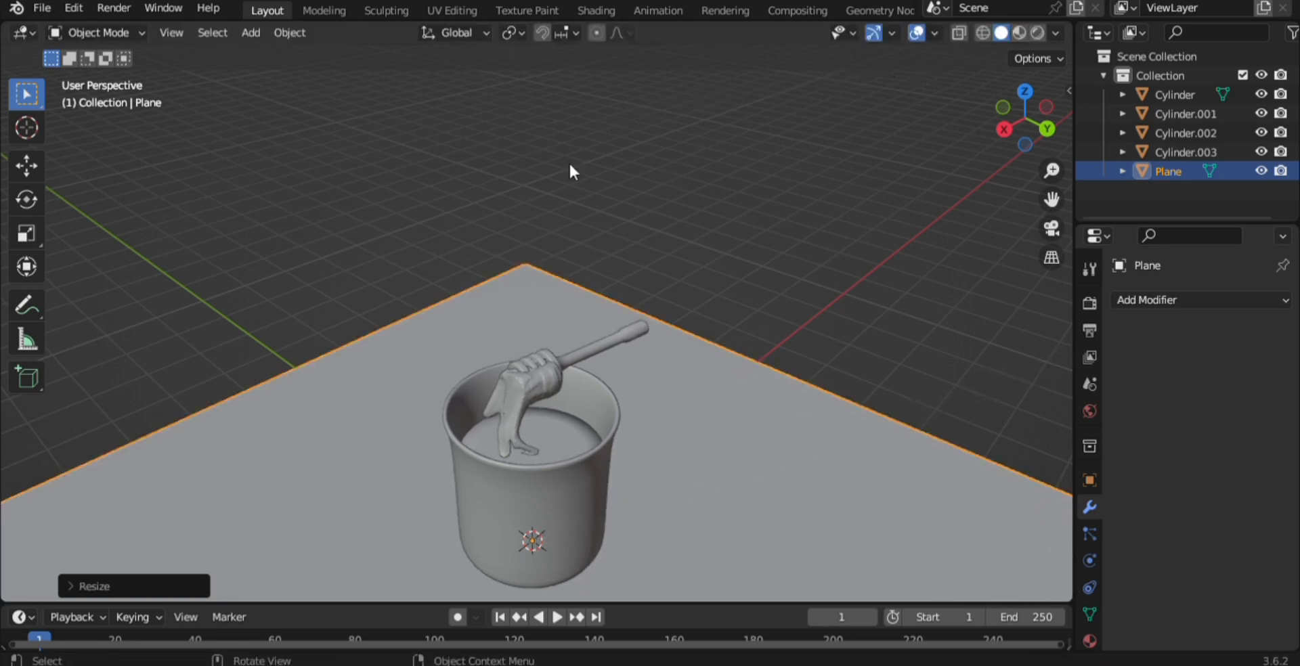
scroll(634, 320, "down", 5)
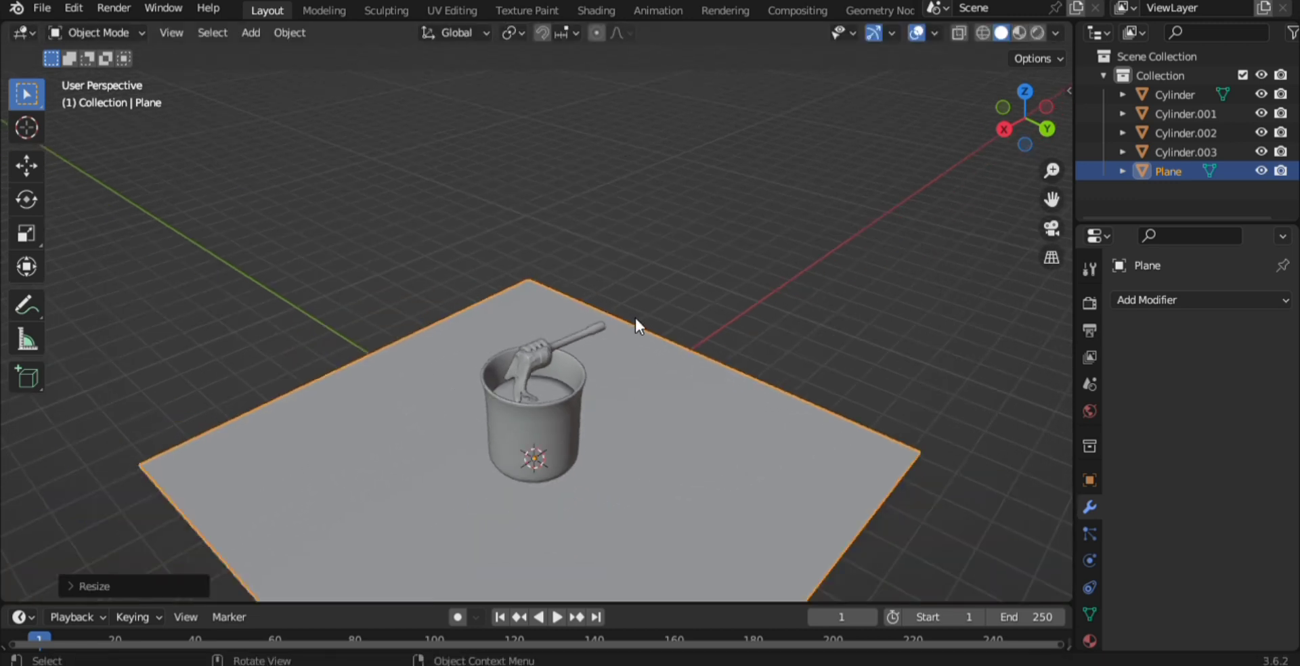
middle_click_drag(596, 366, 642, 367)
left_click(816, 523)
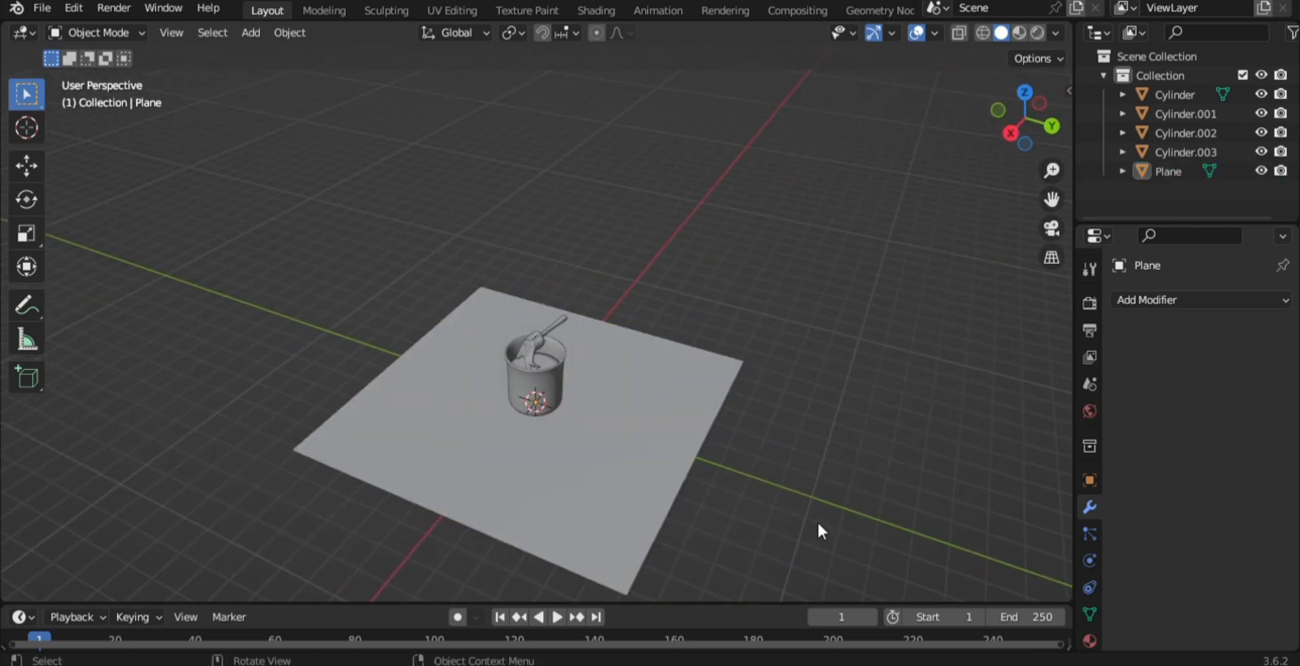
key("shift+a")
mouse_move(818, 520)
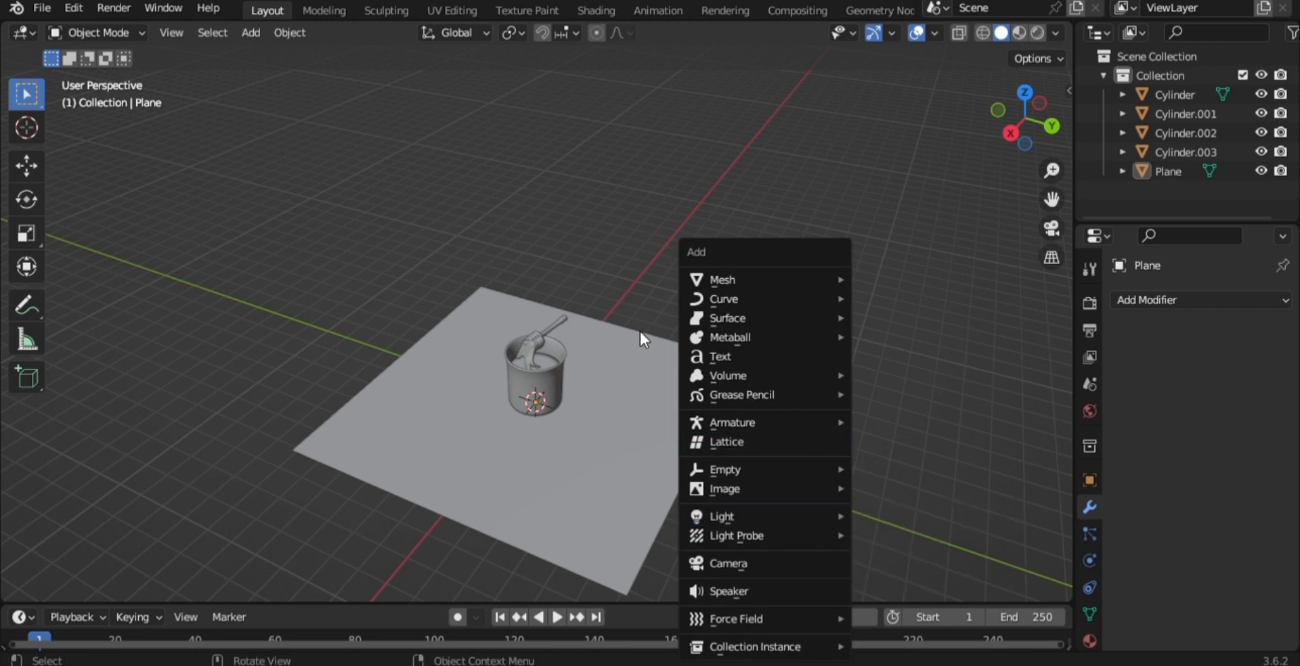
key("Escape")
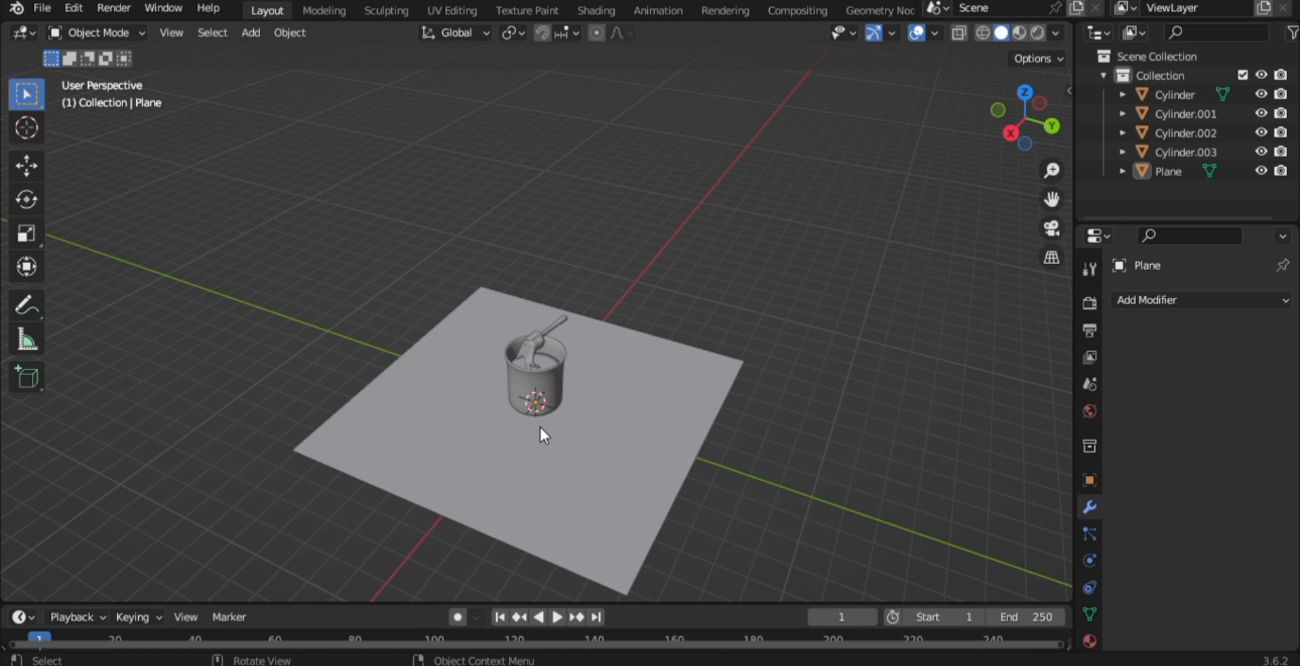
Step: Apply Shade Smooth to the sculpted honey hanging from the dipper head
scroll(518, 356, "up", 5)
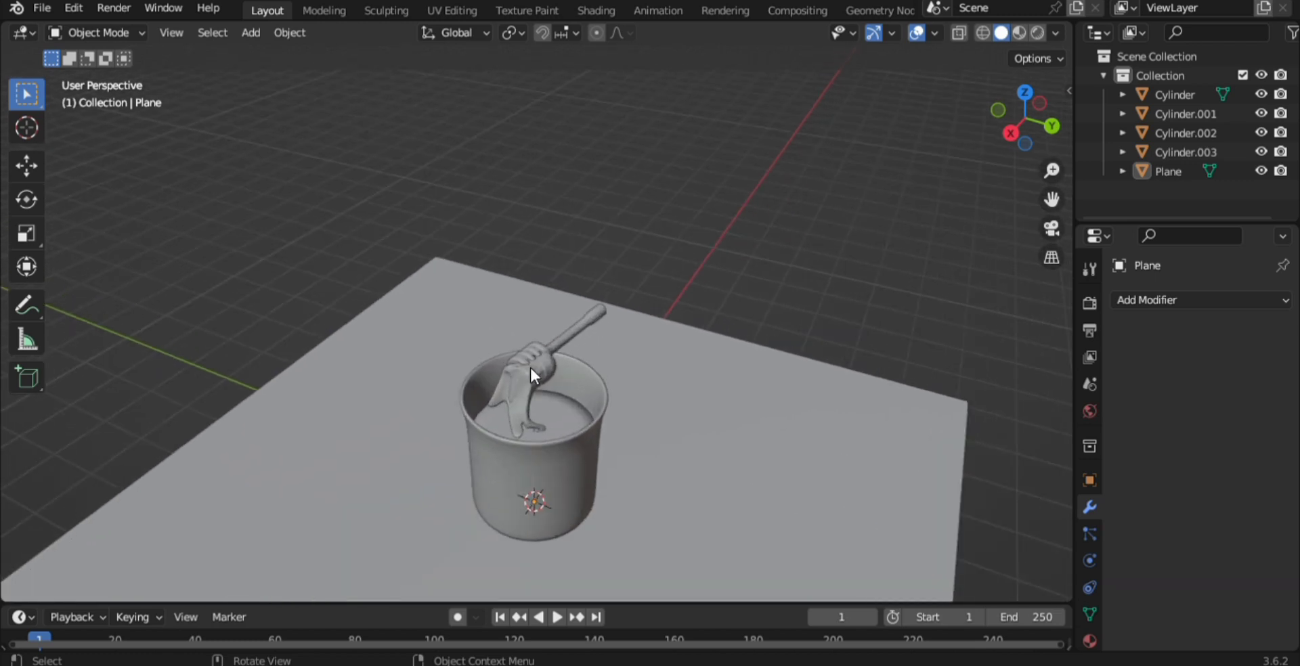
left_click(516, 404)
right_click(514, 398)
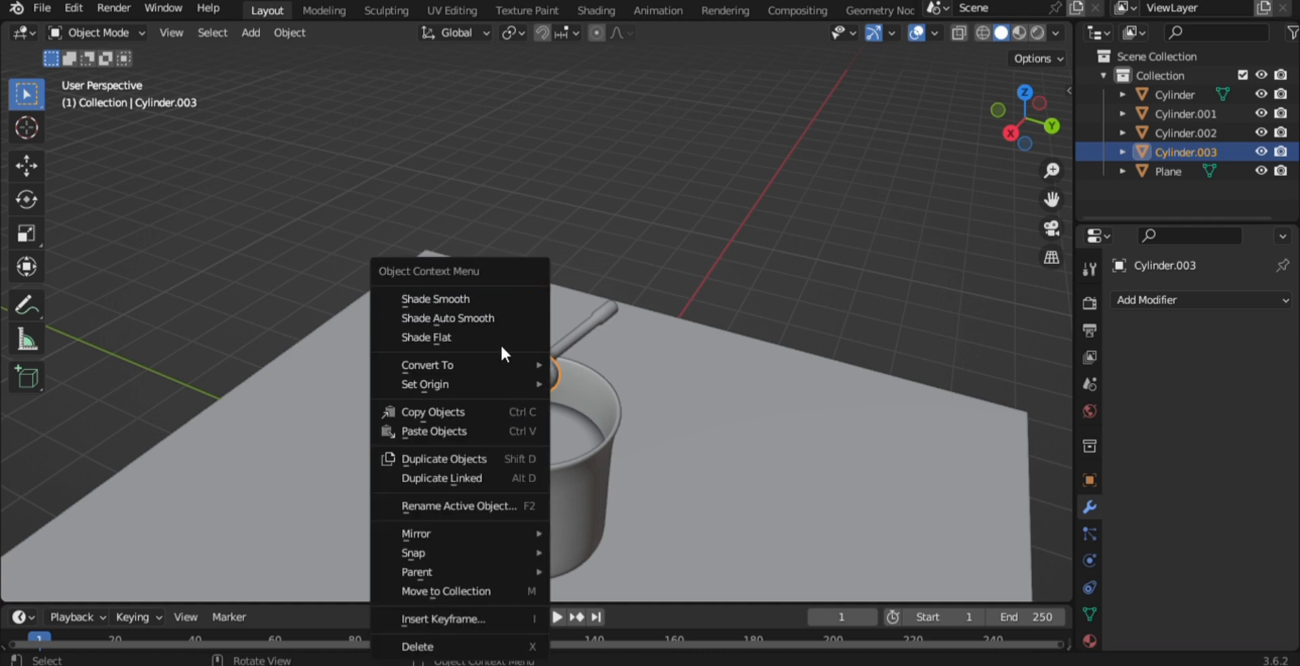
left_click(492, 304)
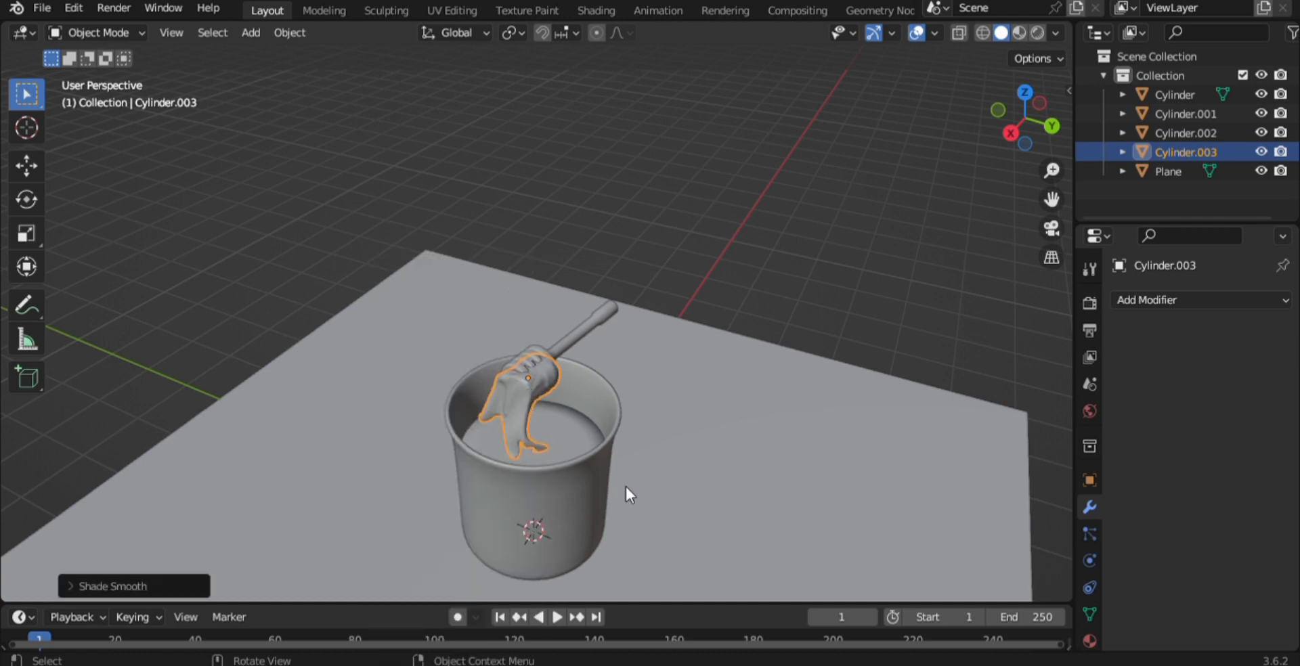
left_click(745, 508)
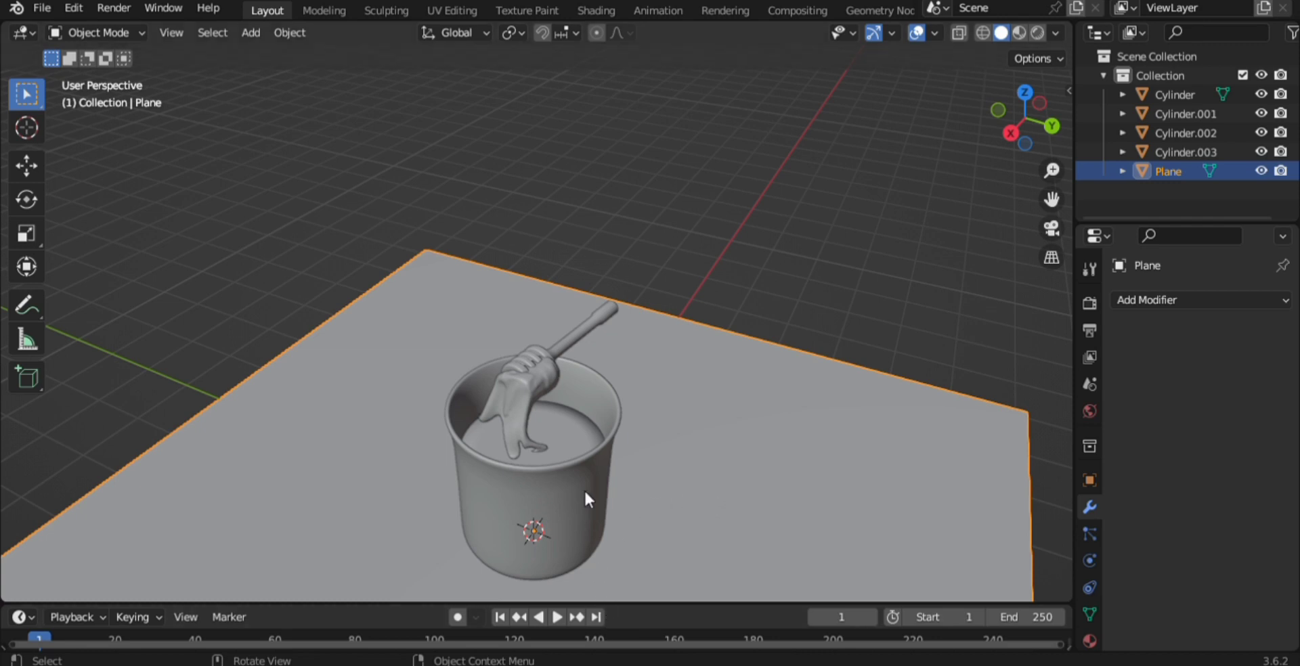
middle_click_drag(590, 458, 590, 489)
scroll(583, 481, "down", 4)
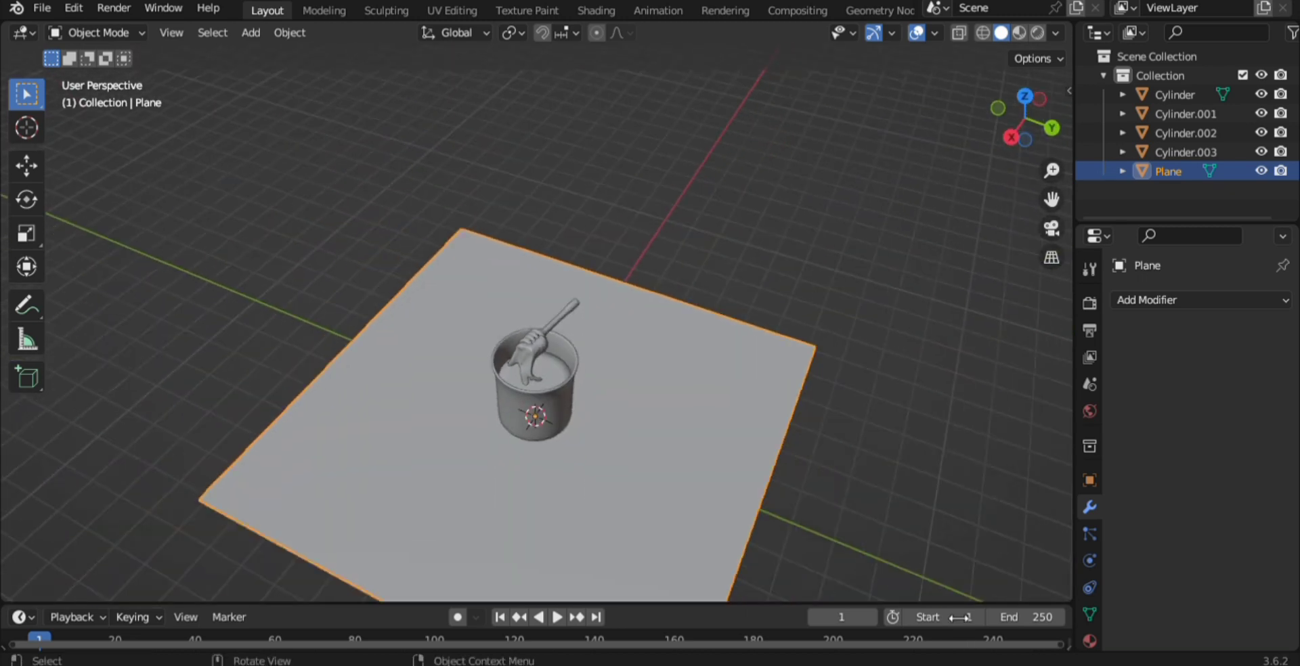
left_click(860, 493)
middle_click_drag(752, 508, 741, 451)
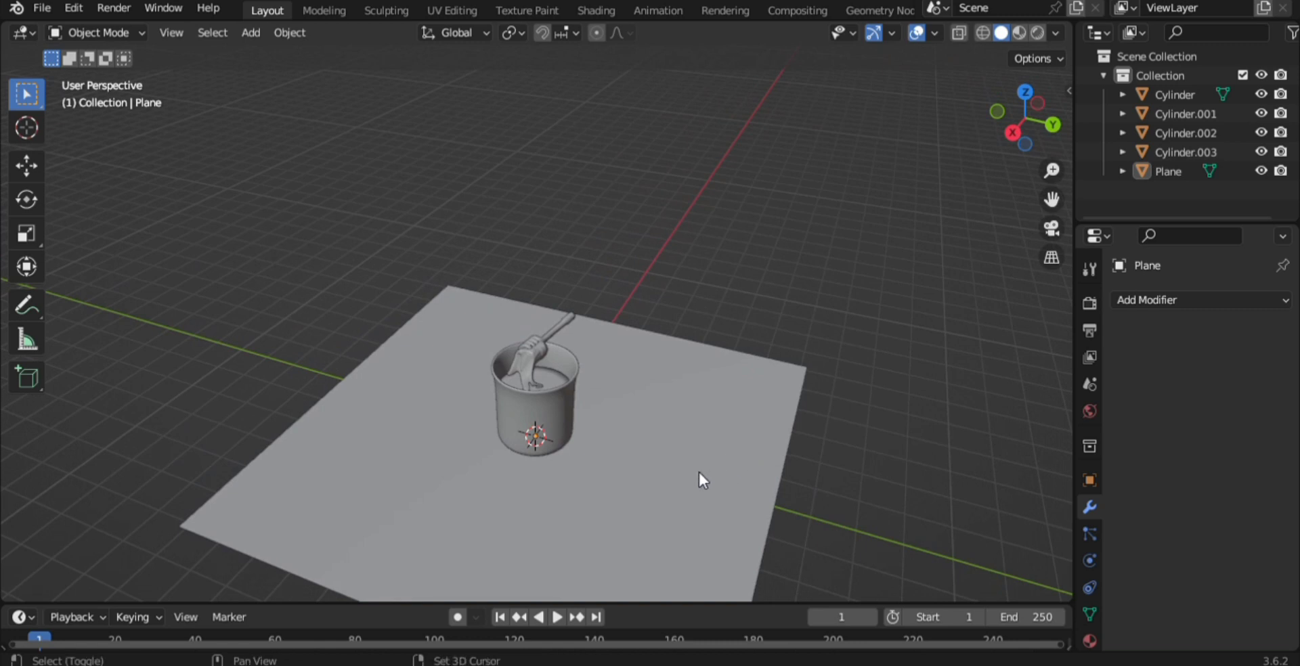
key("shift+a")
mouse_move(681, 516)
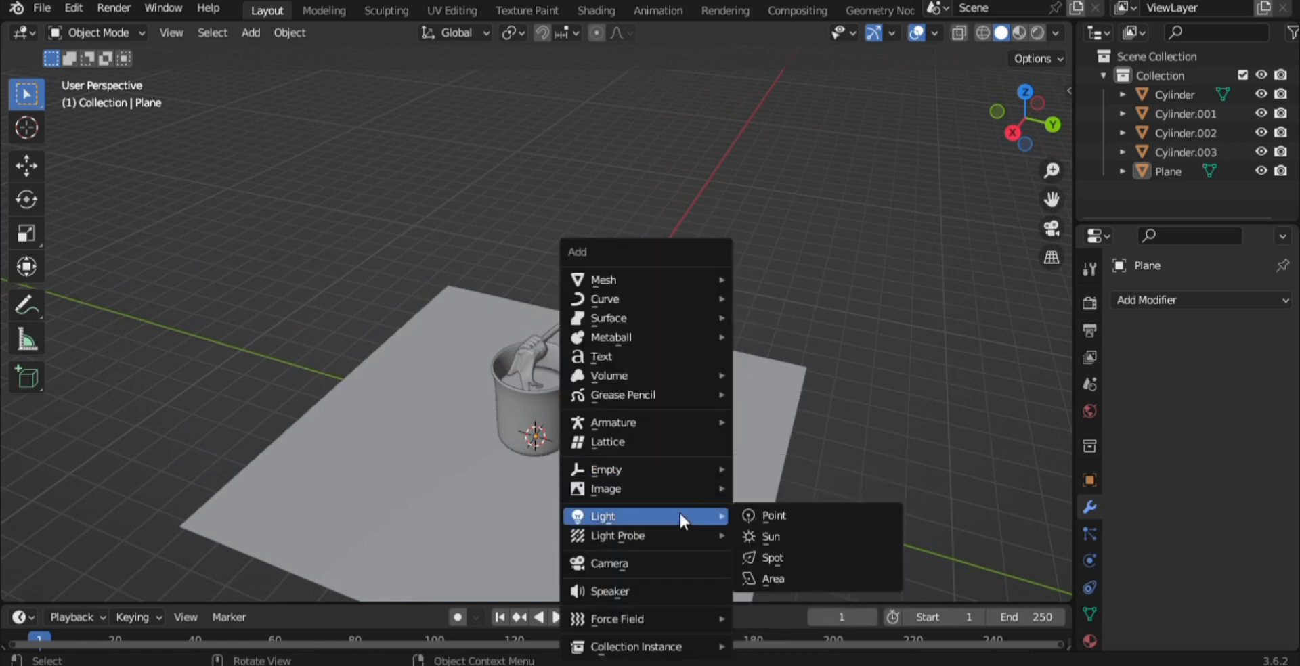
Step: Join the honey filling inside the jar with the sculpted dripping honey into one object, then deselect it
left_click(552, 376)
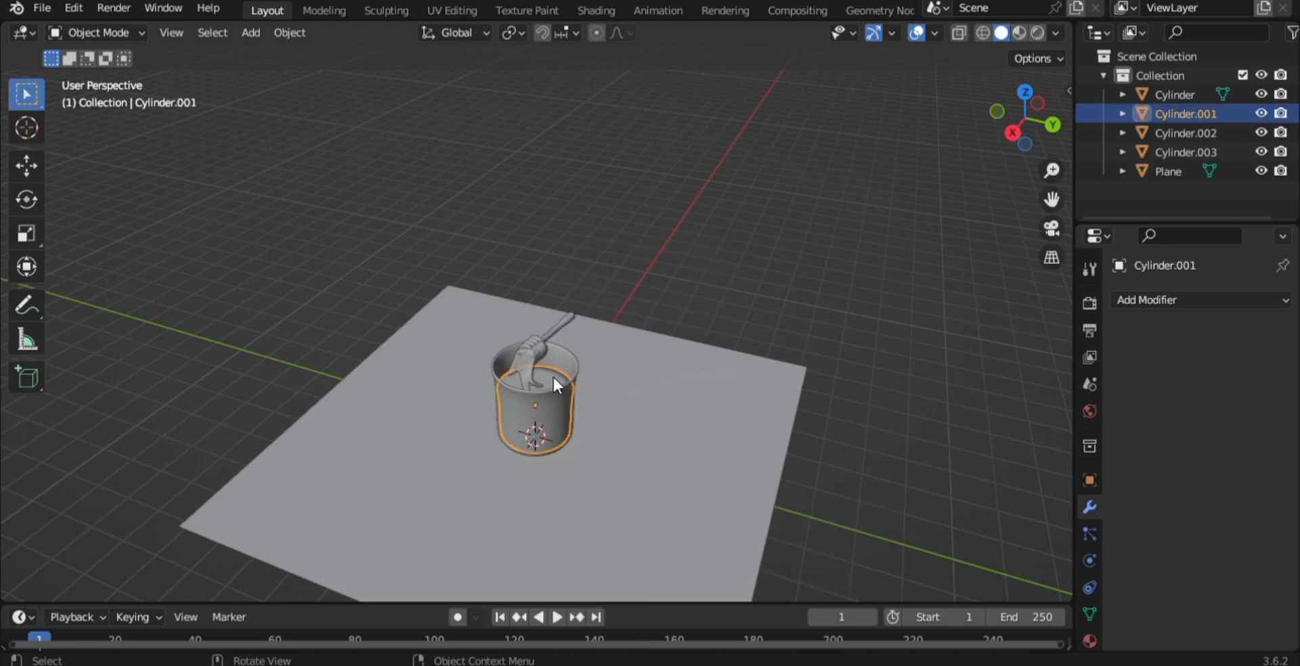
left_click(525, 352, "shift")
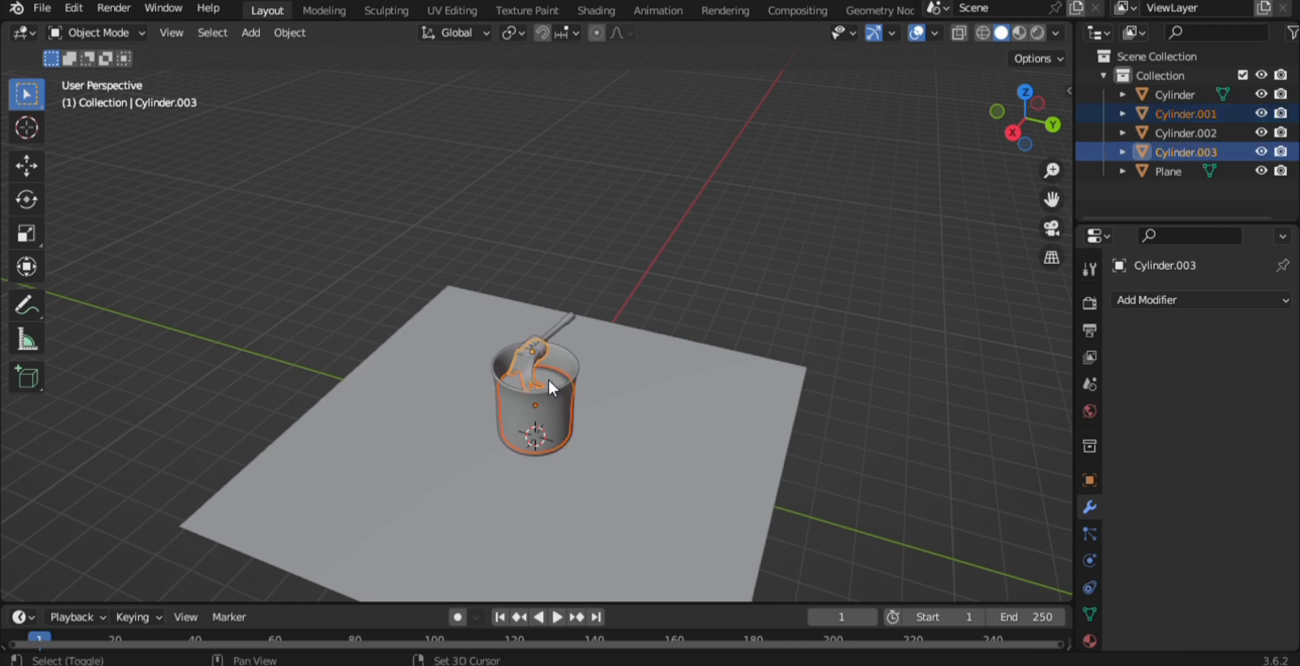
key("ctrl")
key("ctrl+j")
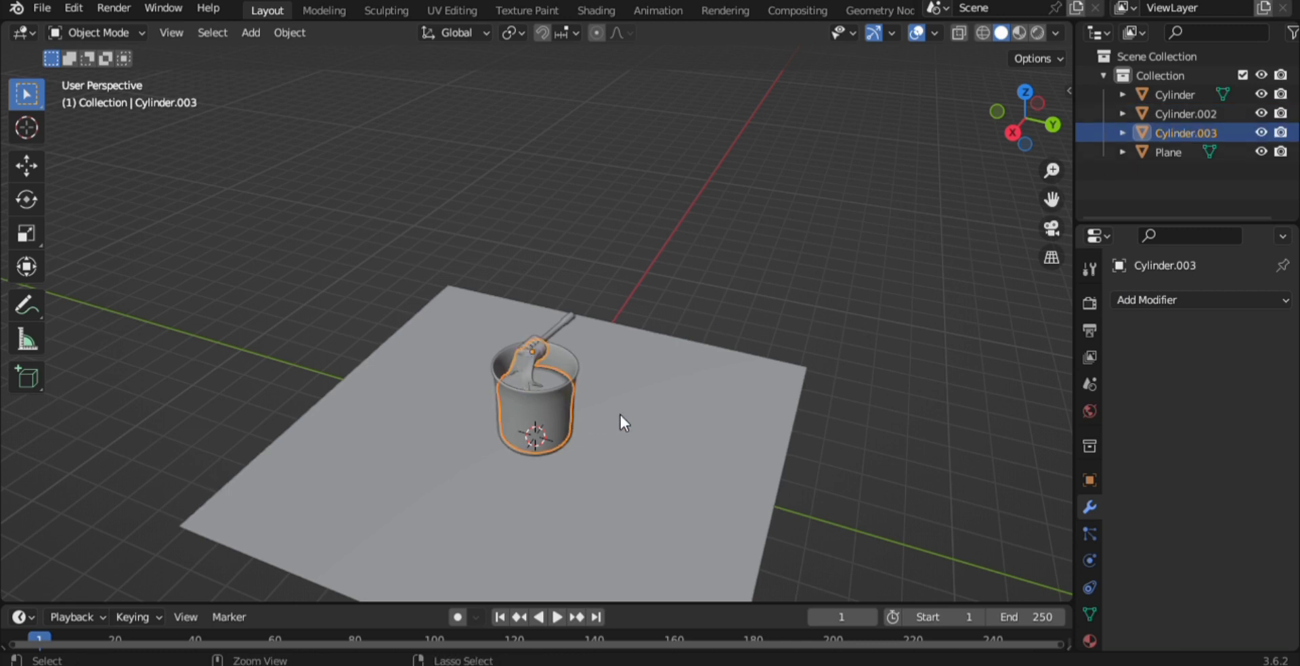
left_click(920, 500)
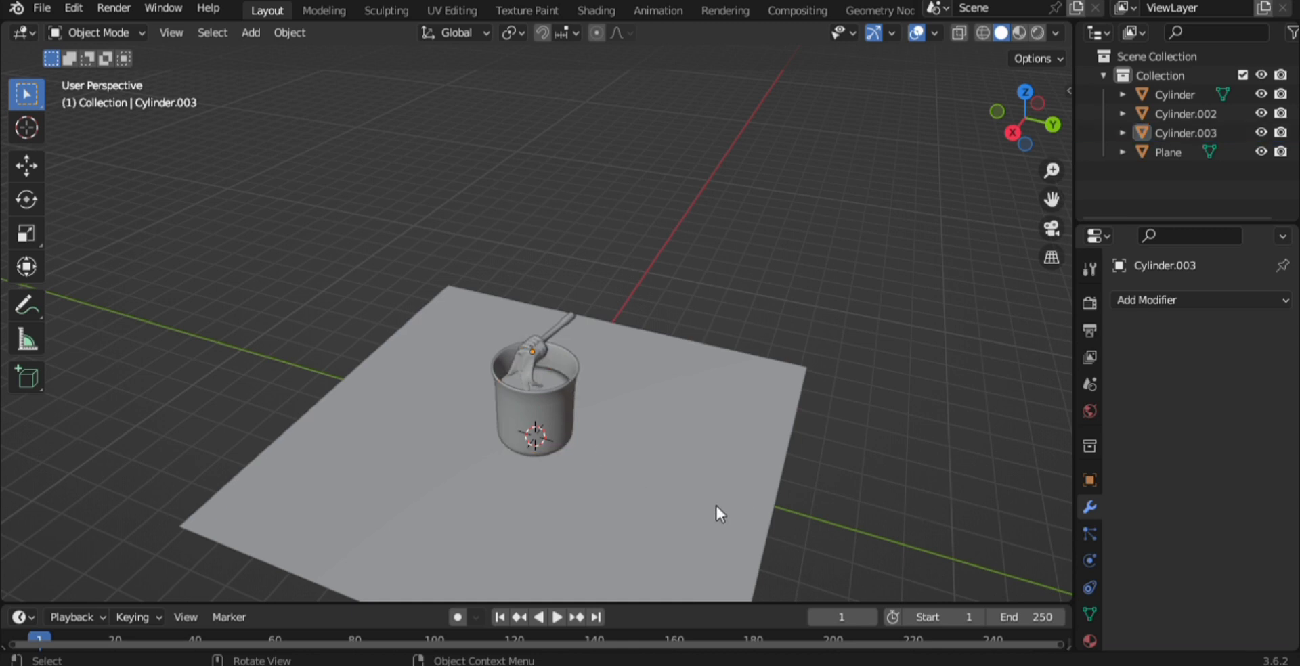
key("shift+a")
mouse_move(671, 426)
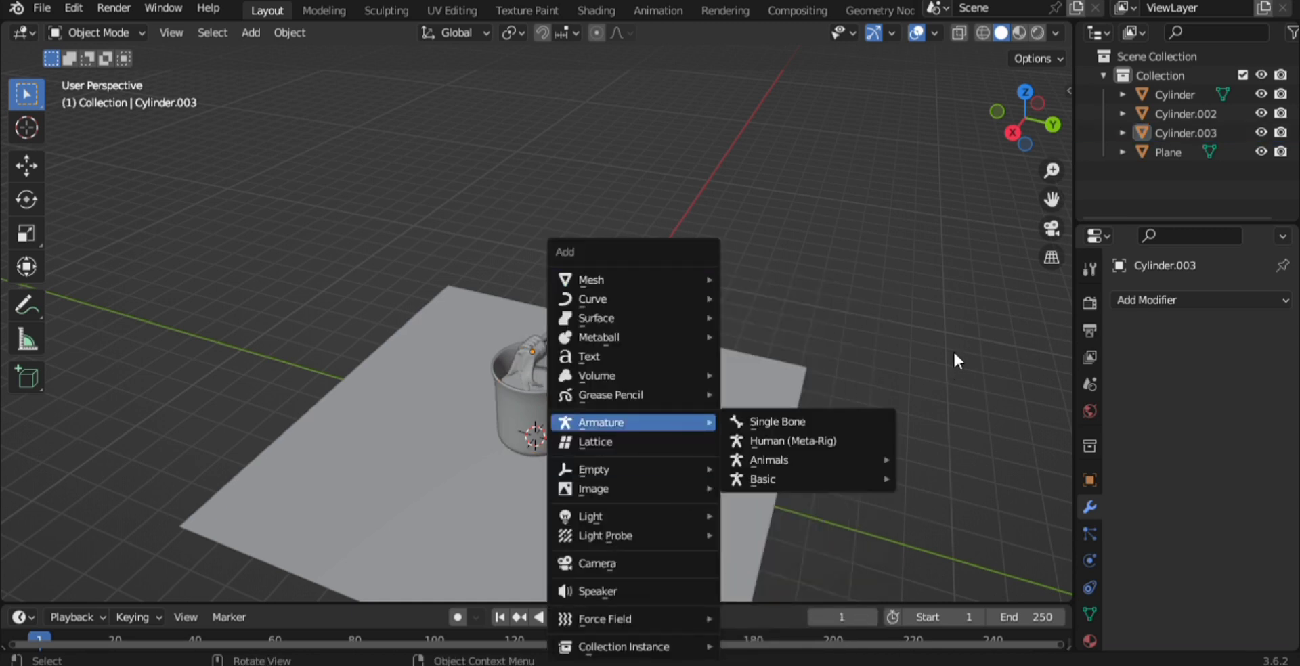
key("Escape")
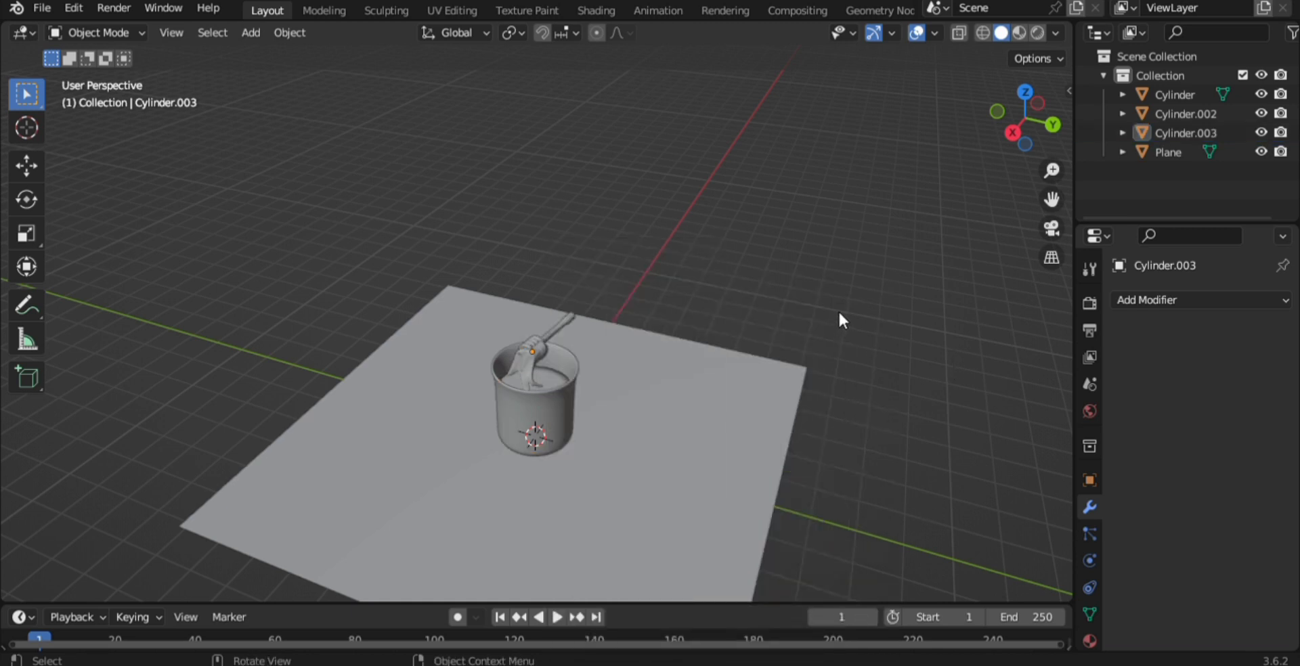
Step: Add a Remesh modifier to the joined honey object to blend the drips with the filling, and deselect it
left_click(525, 368)
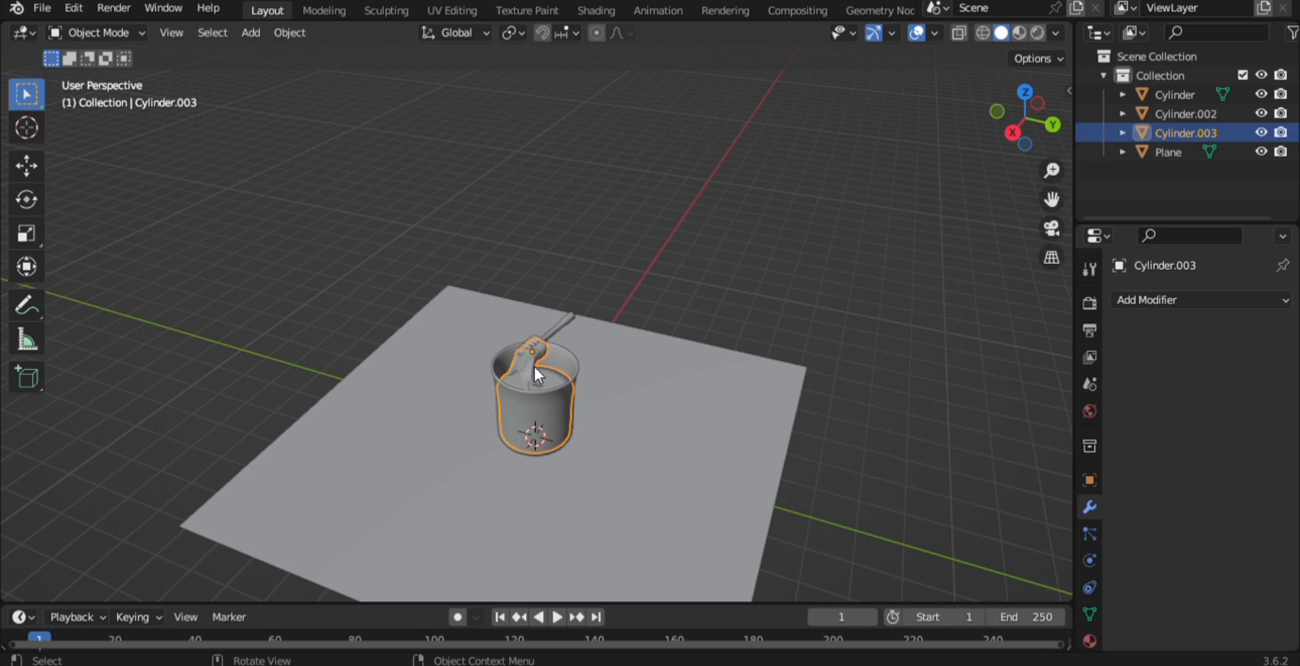
left_click(1131, 302)
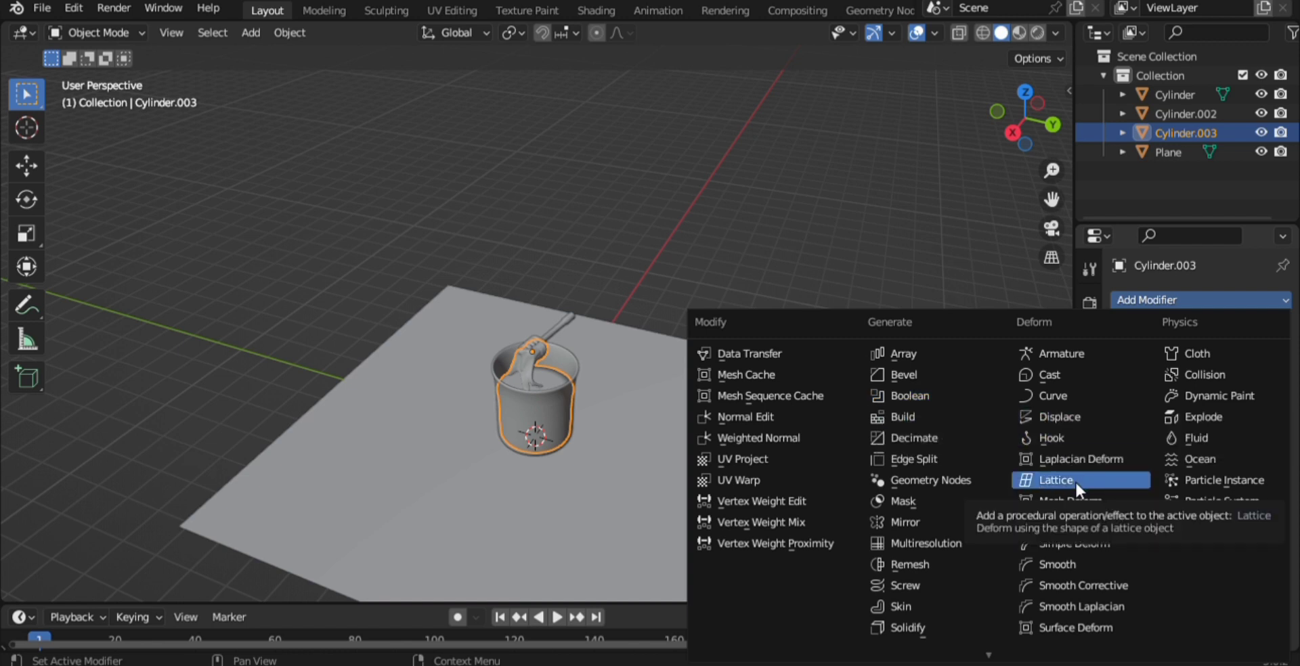
left_click(953, 573)
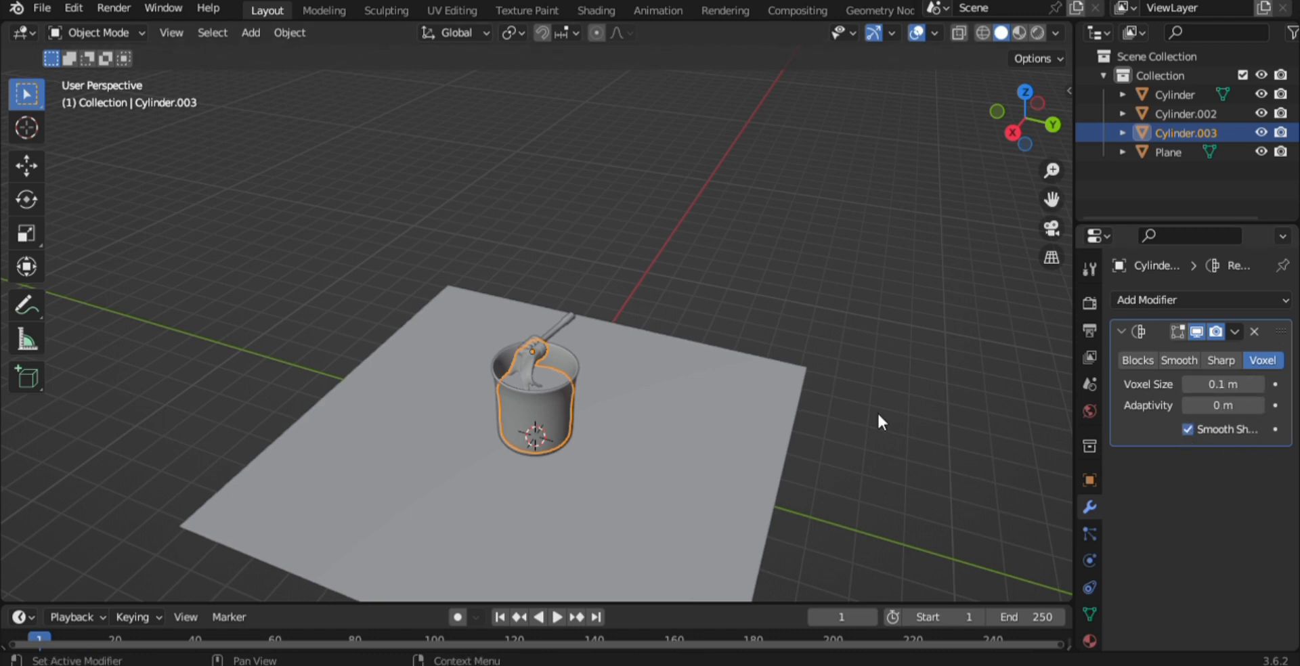
scroll(557, 404, "up", 3)
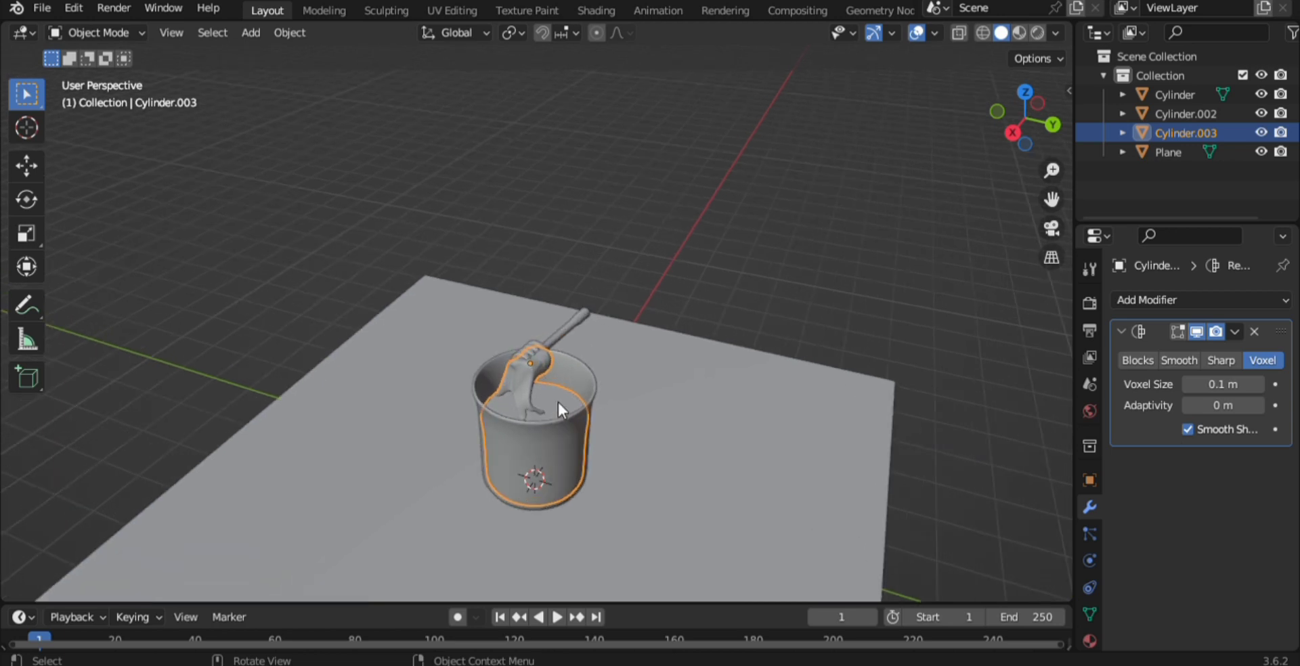
left_click(927, 279)
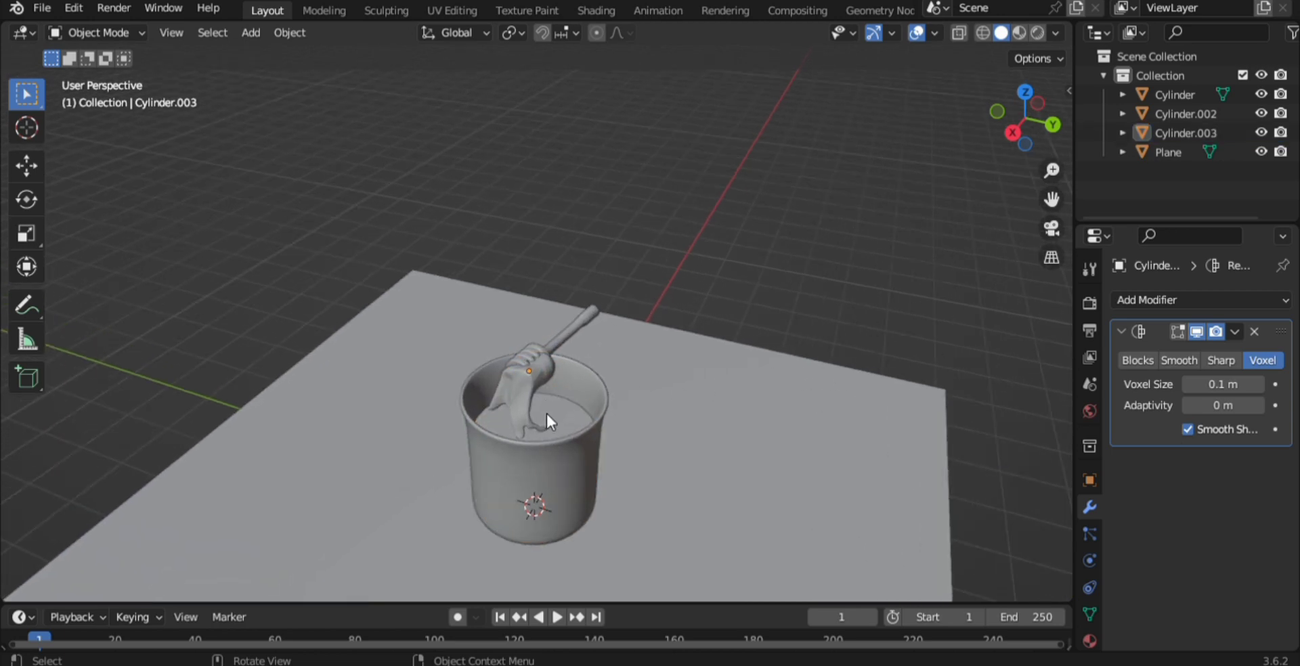
Step: Add an area light and raise it along the Z axis to about 8.5 m above the jar
scroll(556, 406, "down", 4)
key("shift+a")
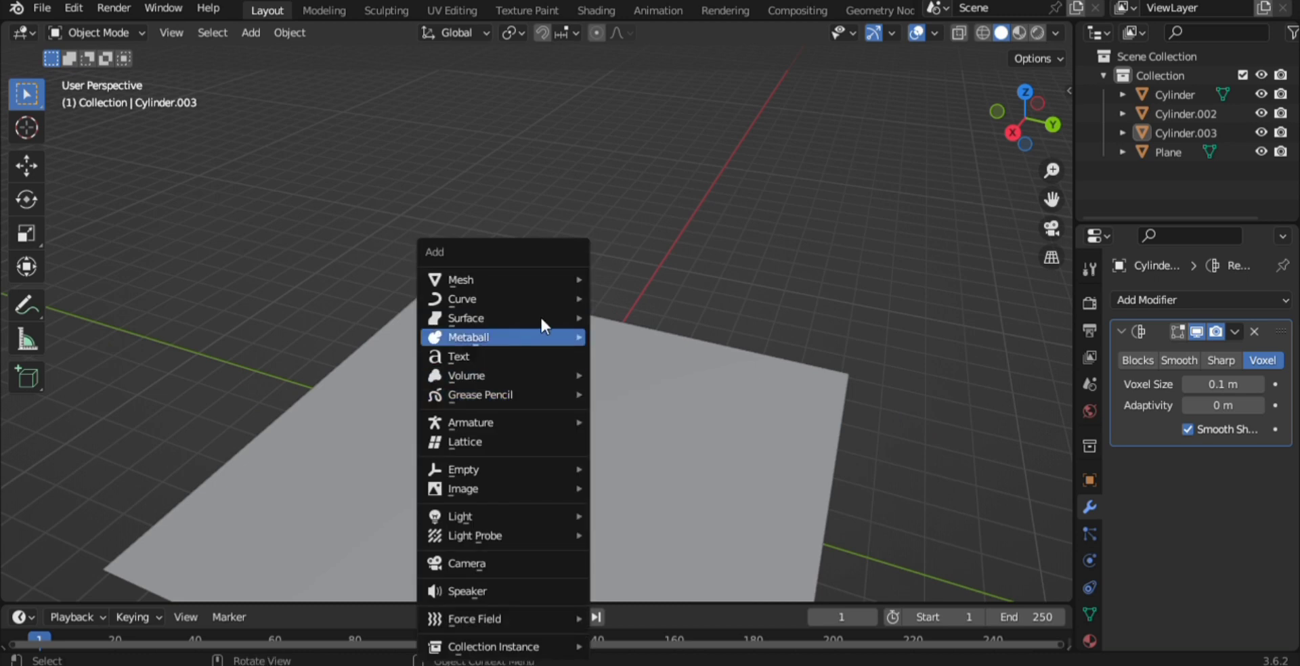
mouse_move(544, 516)
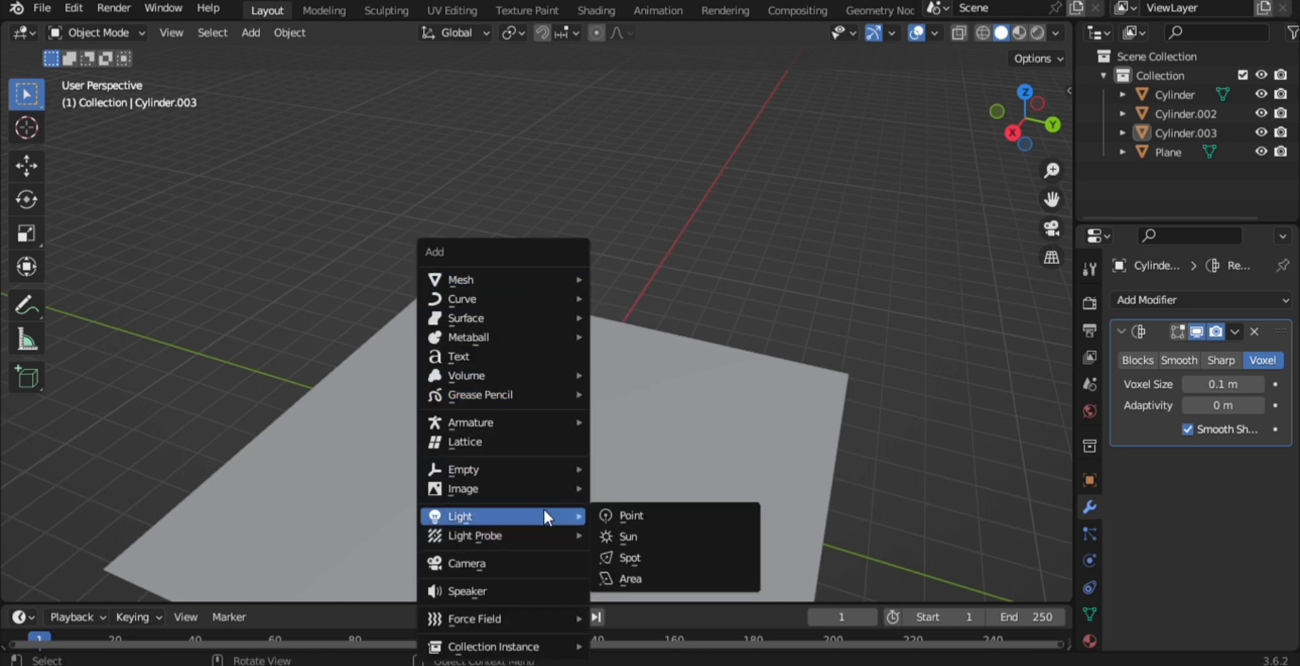
left_click(670, 574)
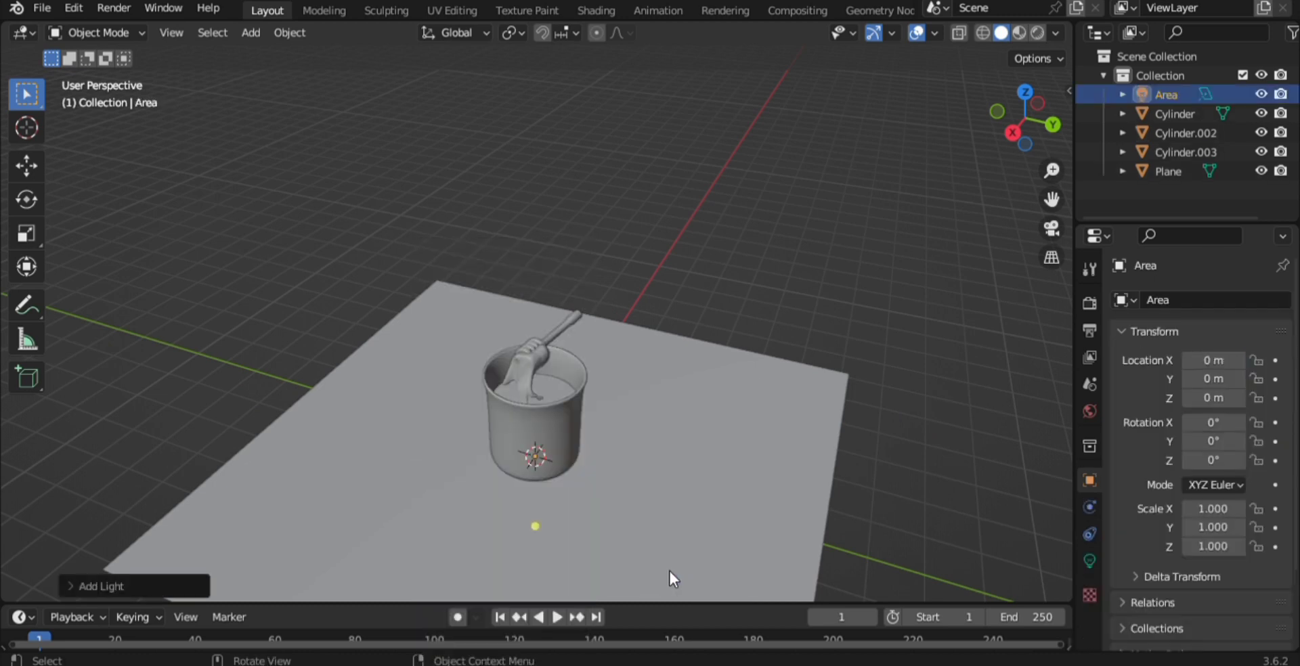
key("g")
key("z")
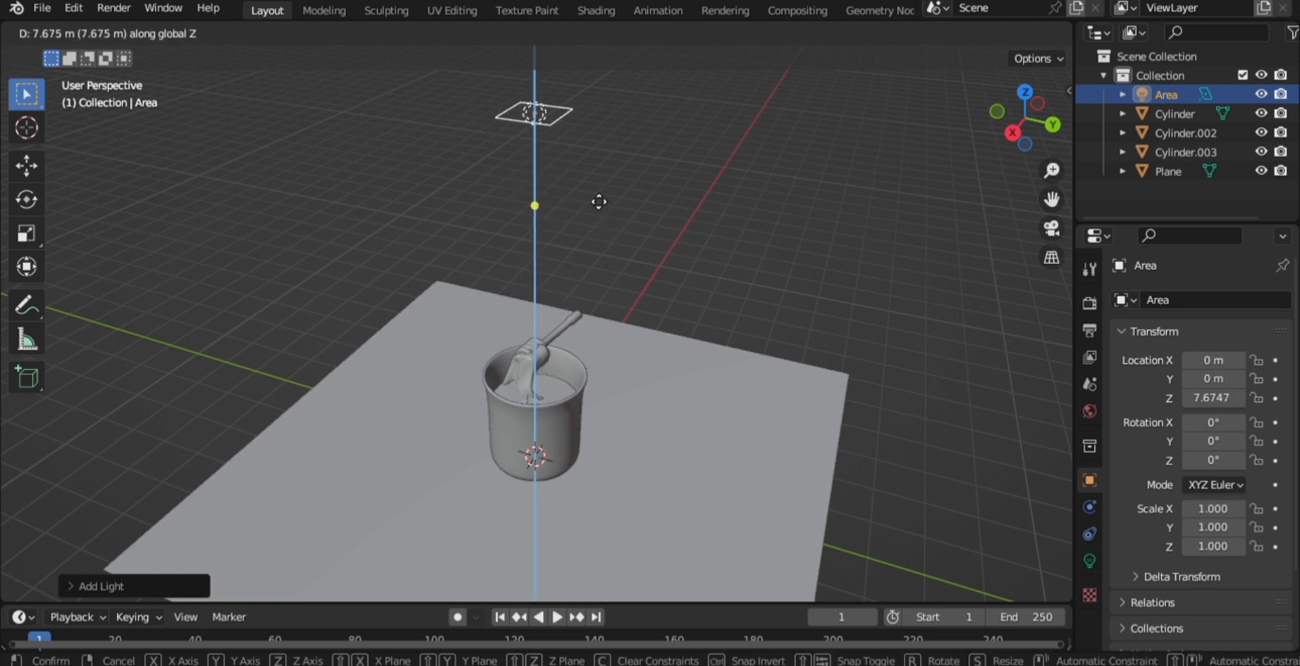
left_click(592, 185)
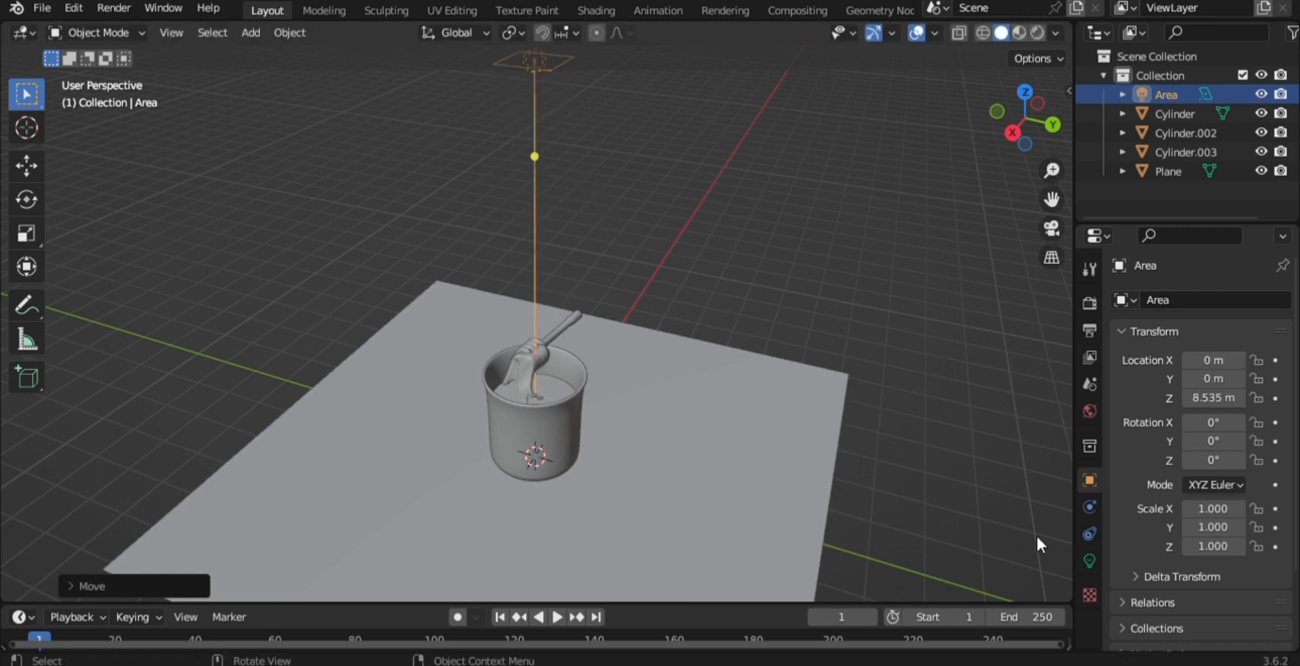
Step: Set the overhead area light's power to 300 W and its size to 3 m
left_click(1089, 561)
left_click(1226, 436)
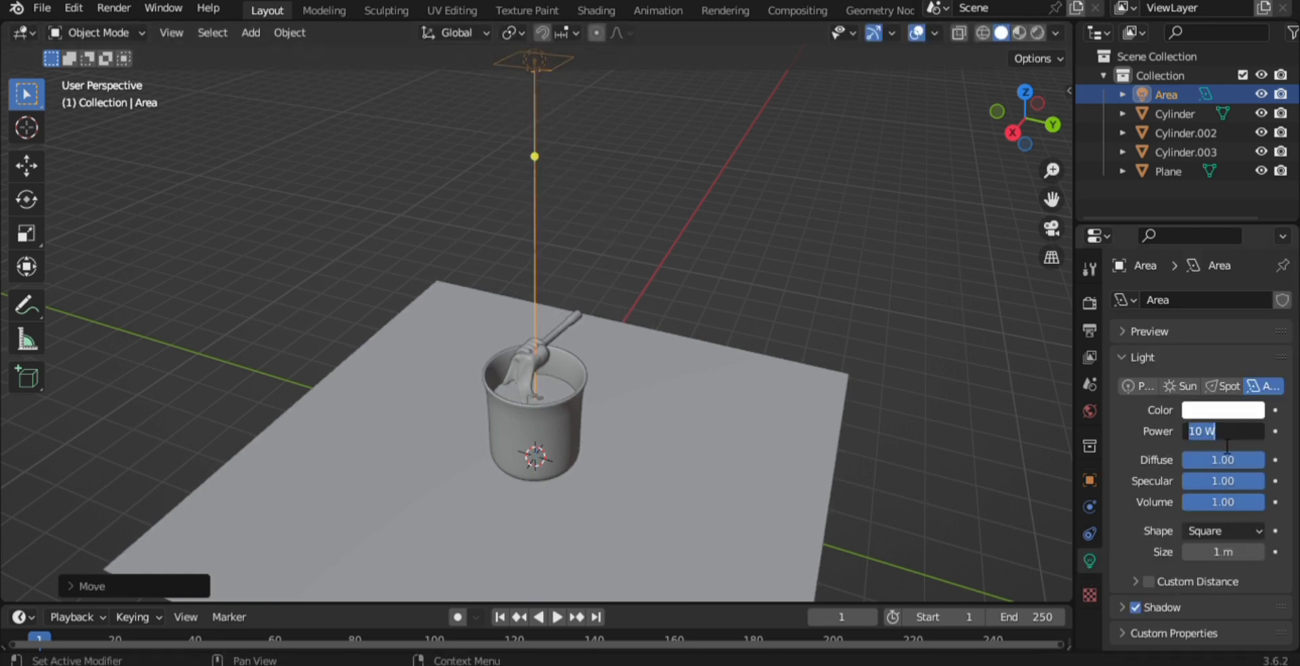
type("300")
key("Return")
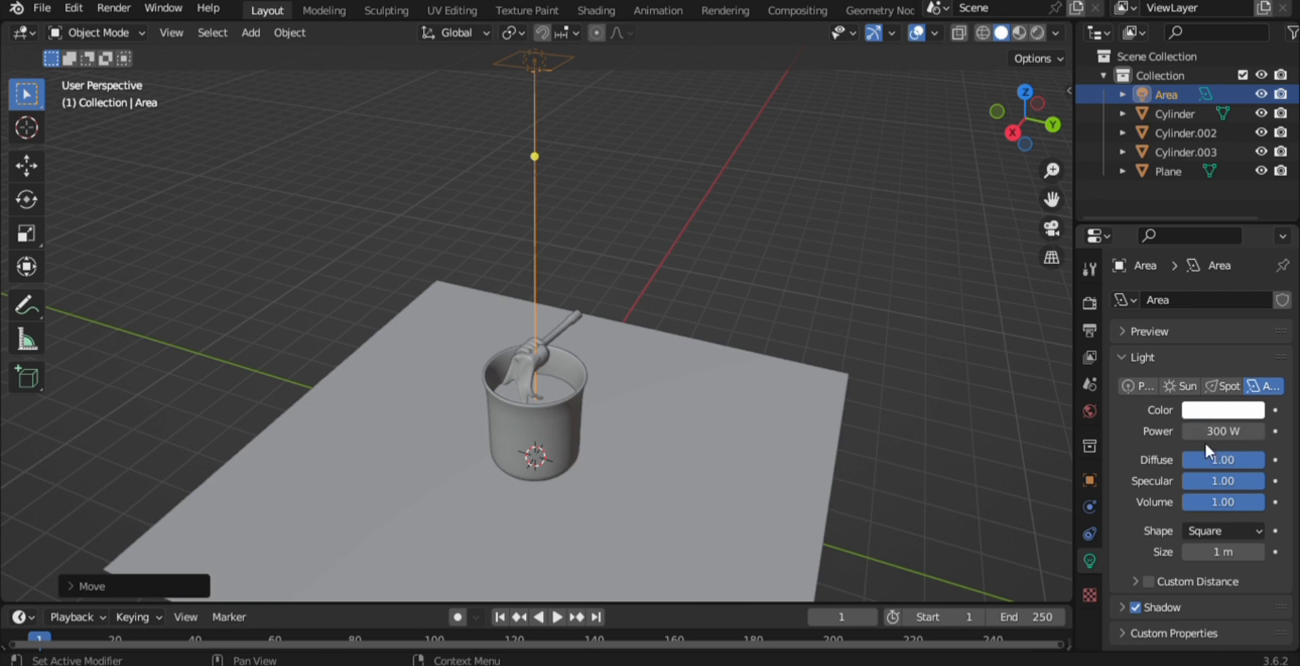
left_click(1231, 554)
type("3")
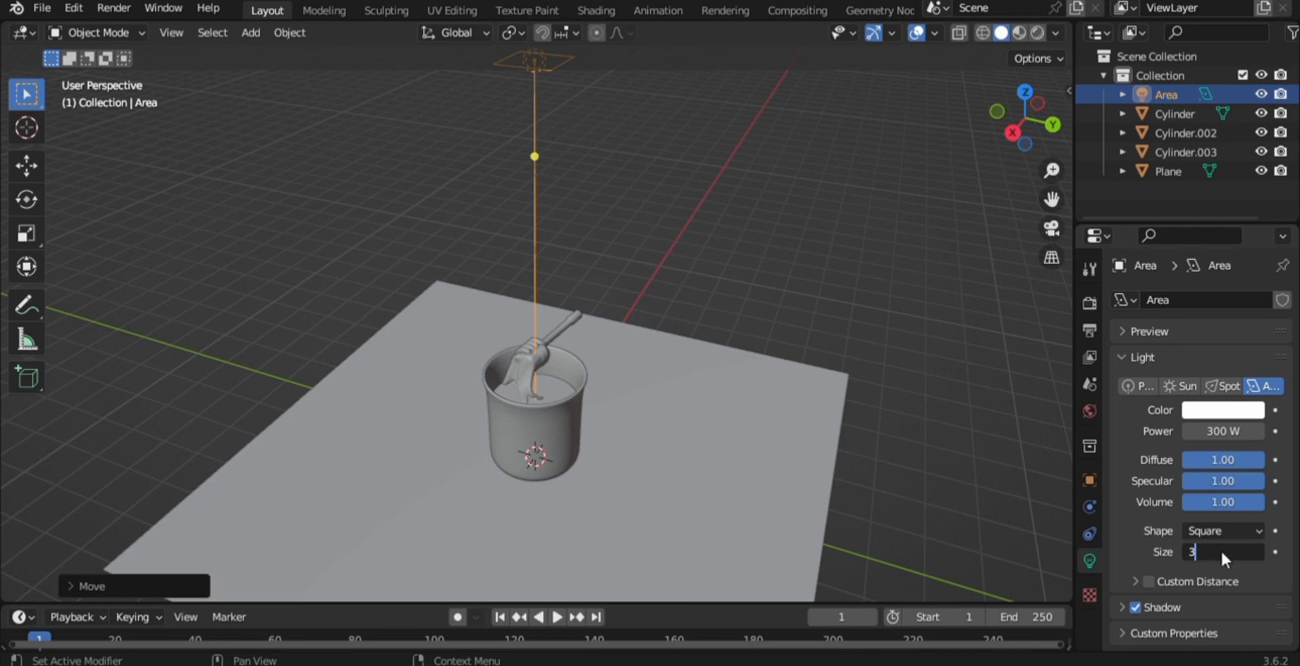
key("Return")
Step: Duplicate the overhead area light to the negative Y side of the jar and rotate the copy to face the jar
scroll(753, 450, "down", 2)
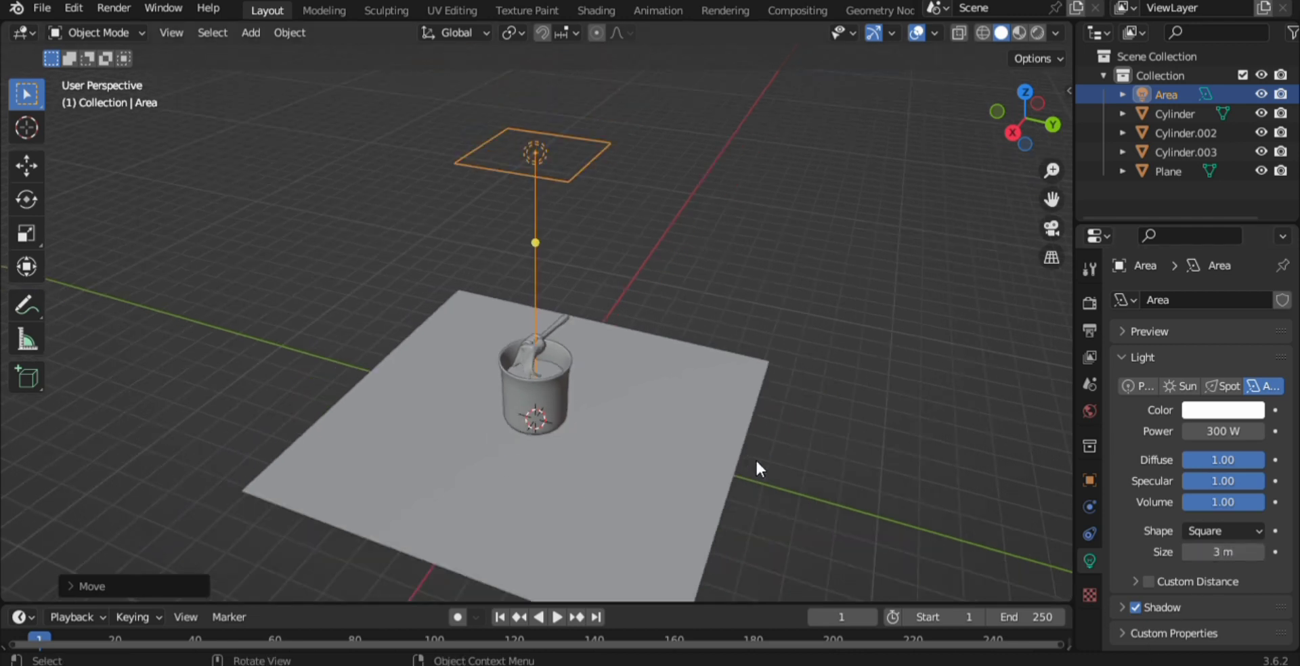
key("shift+d")
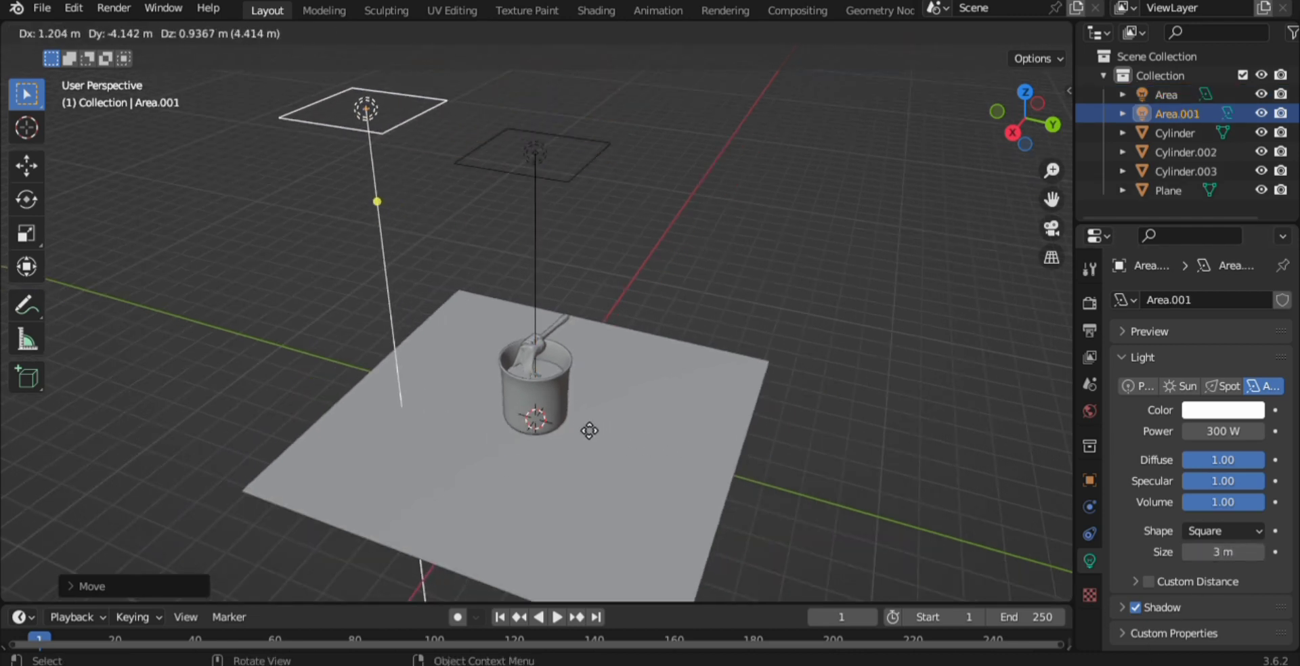
left_click(543, 425)
key("r")
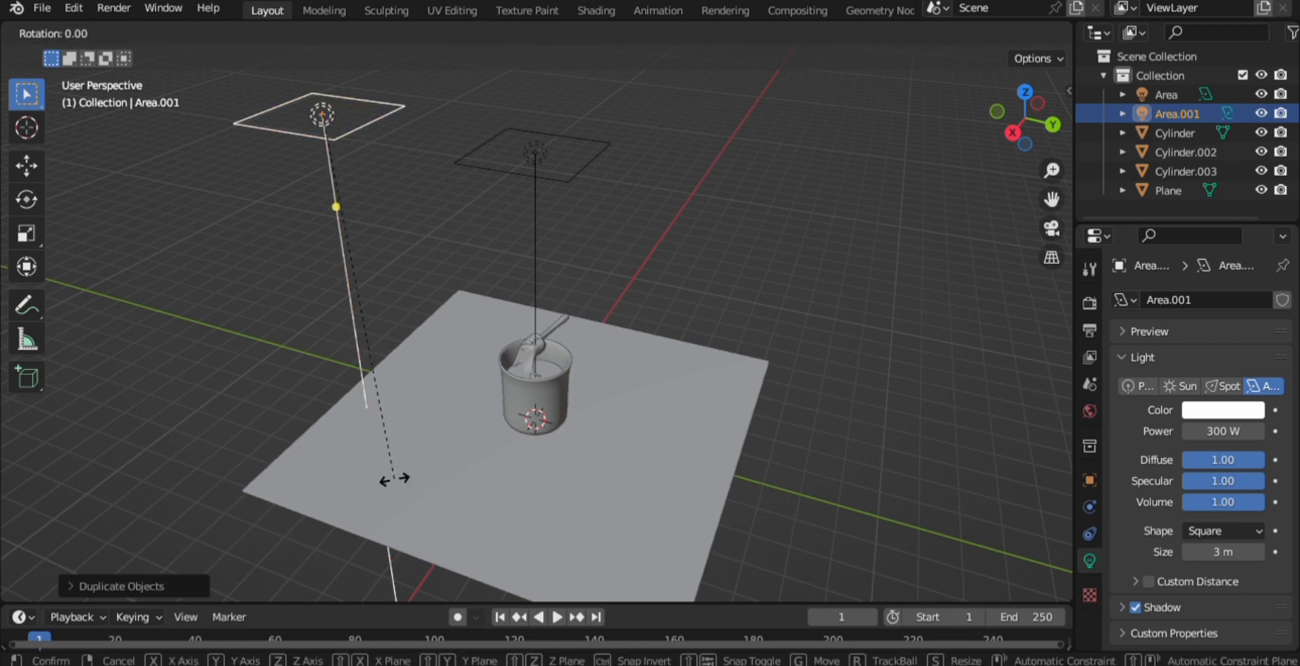
left_click(631, 425)
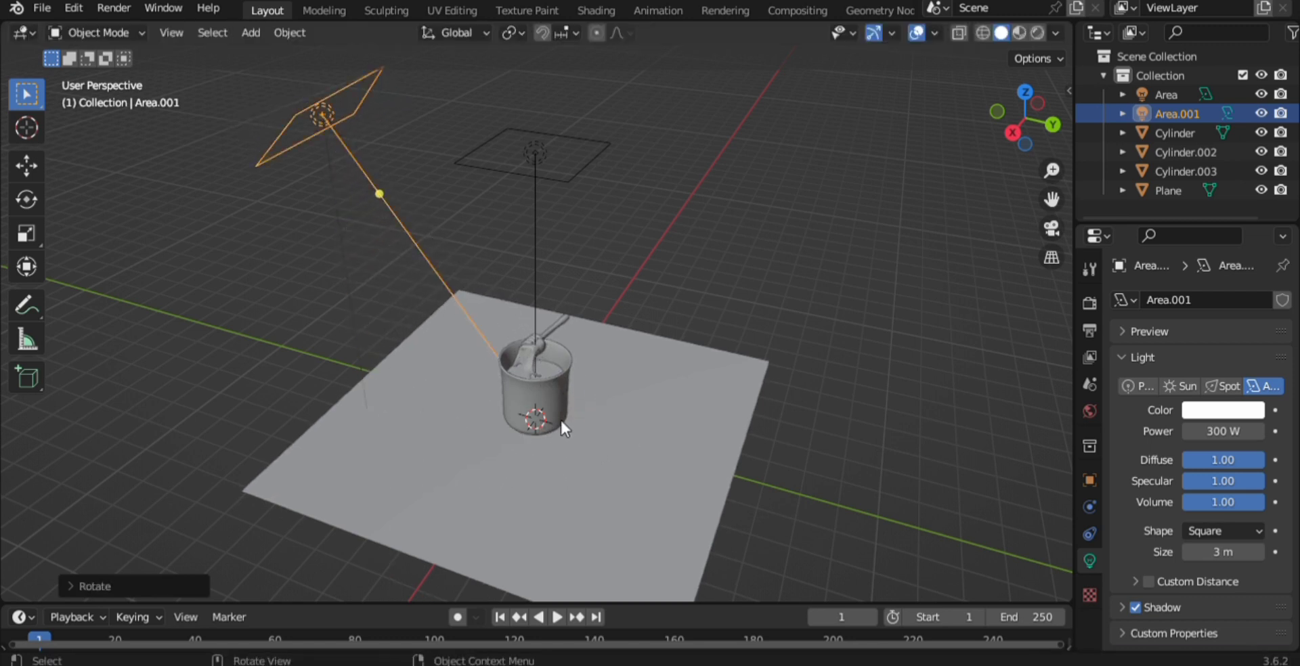
middle_click_drag(380, 386, 574, 425)
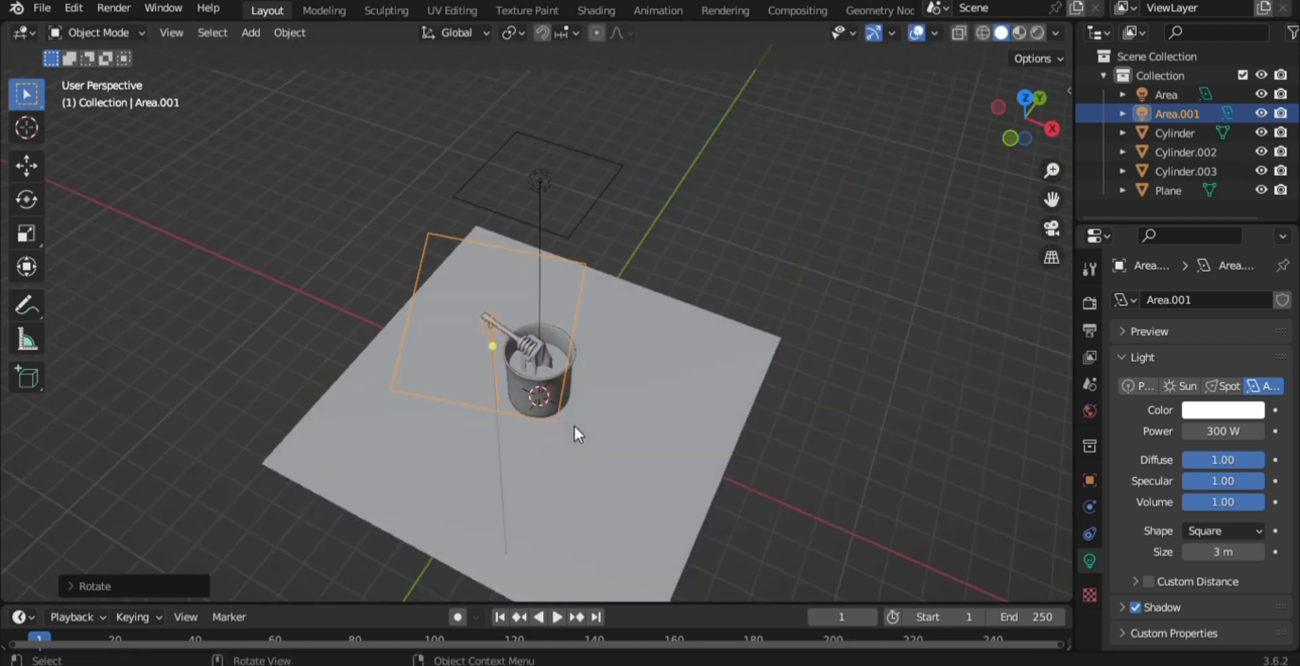
key("r")
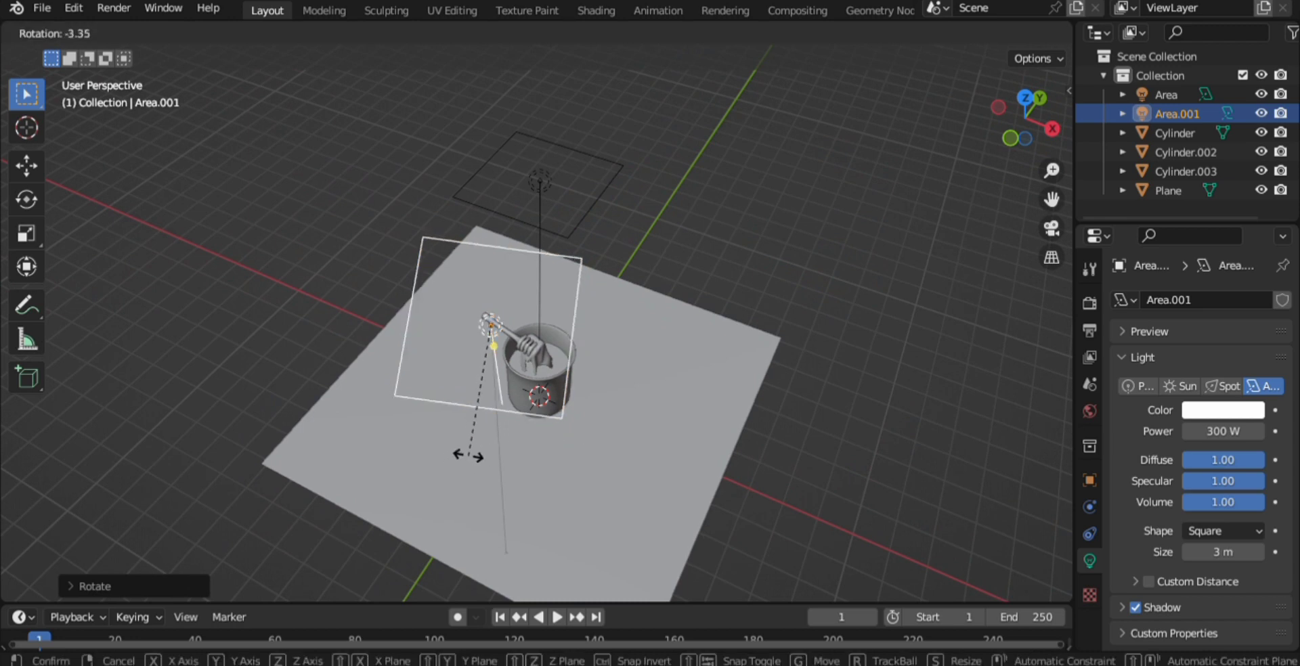
left_click(507, 433)
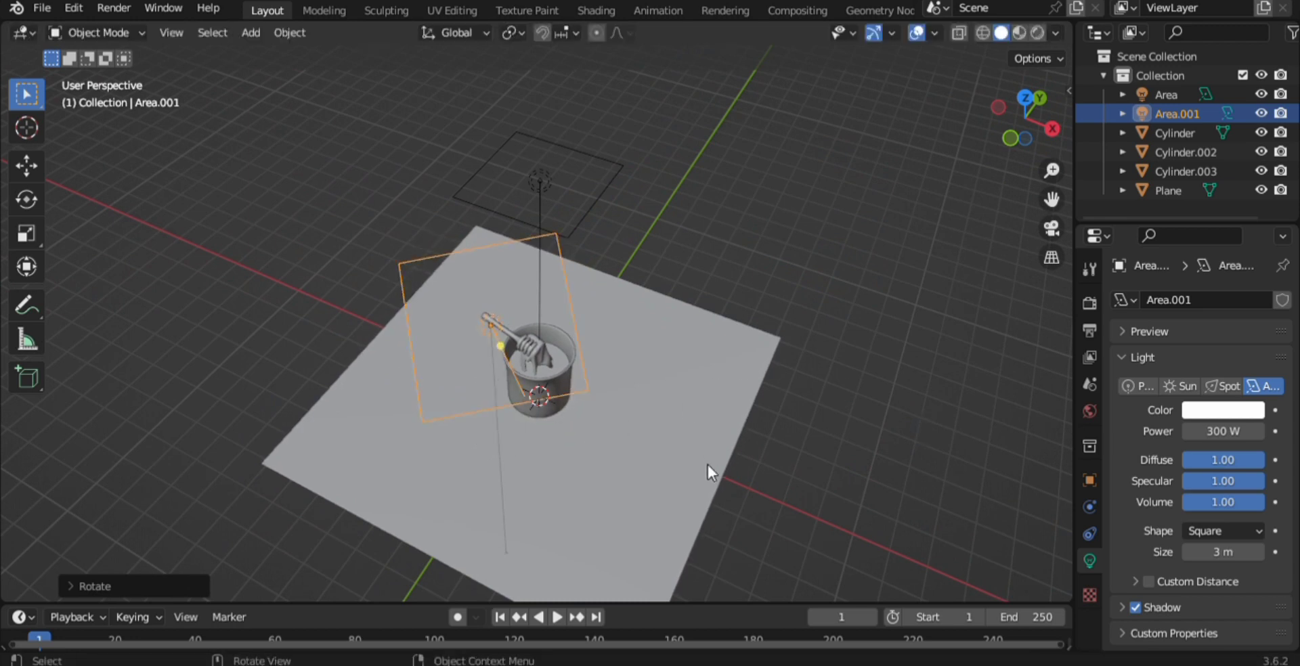
Step: Duplicate the tilted area light toward positive X and aim the new copy at the jar
key("shift+d")
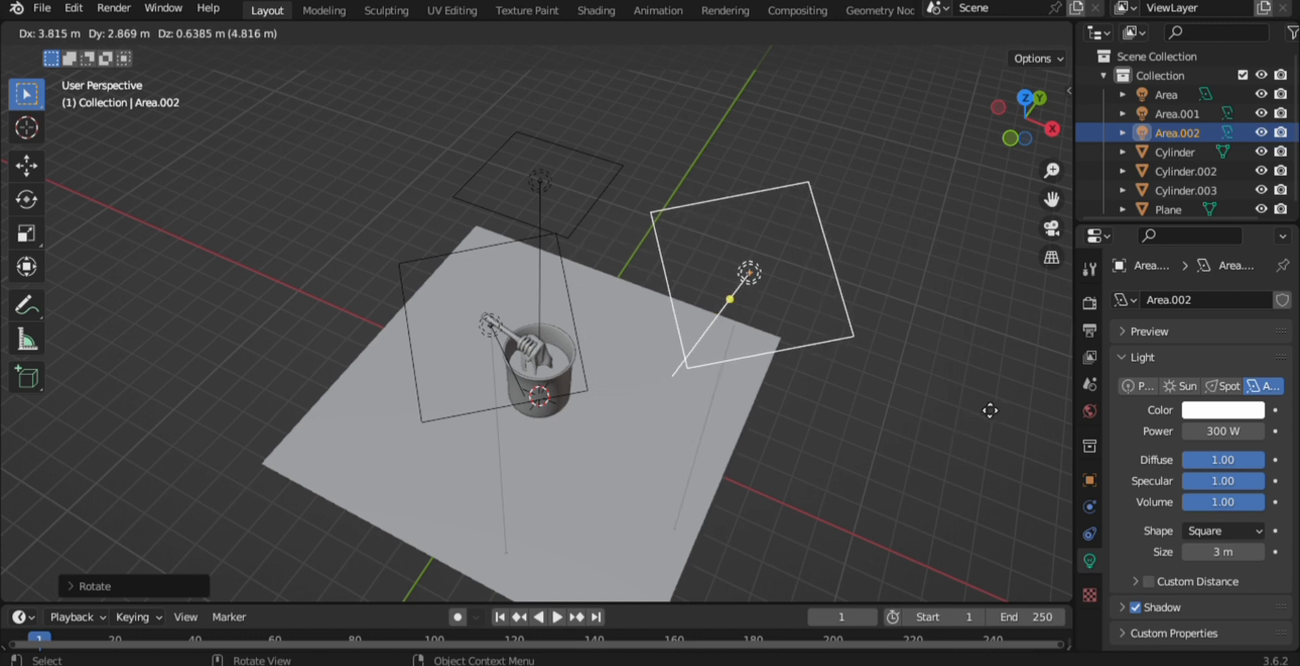
left_click(924, 428)
middle_click_drag(550, 444, 619, 397)
key("shift+t")
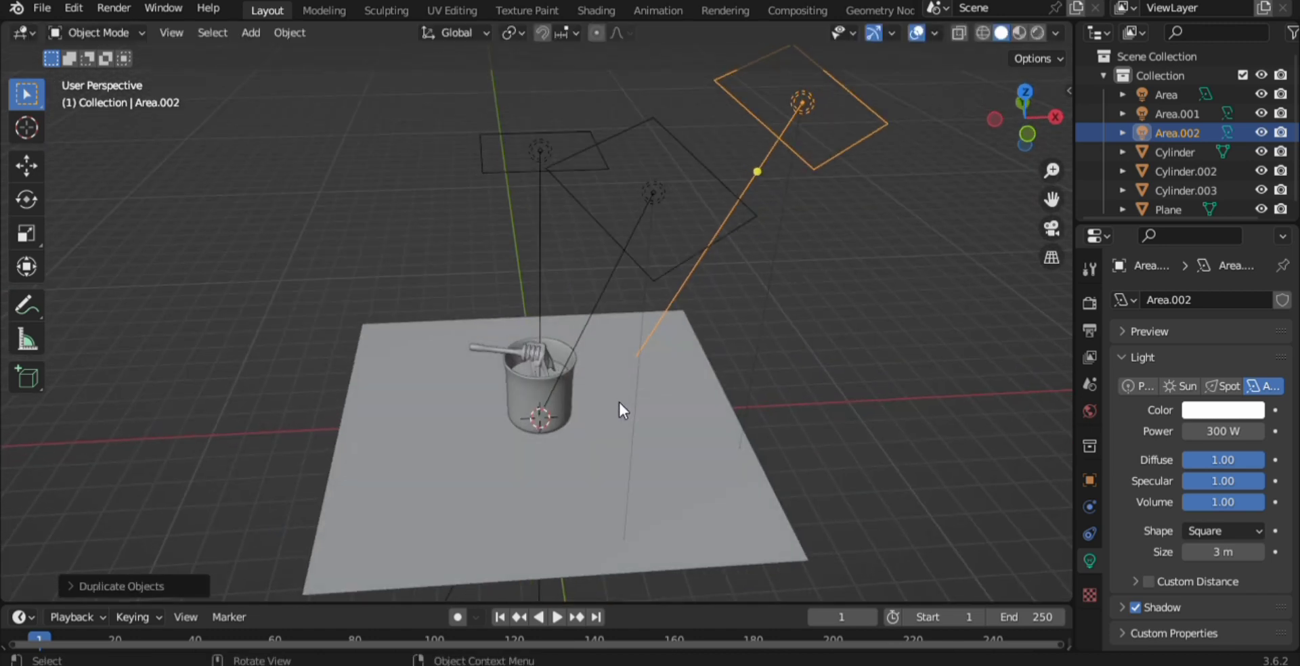
left_click(528, 378)
Step: Duplicate the newest area light toward the positive Y side of the scene and aim this third copy toward the jar
middle_click_drag(529, 380, 697, 474)
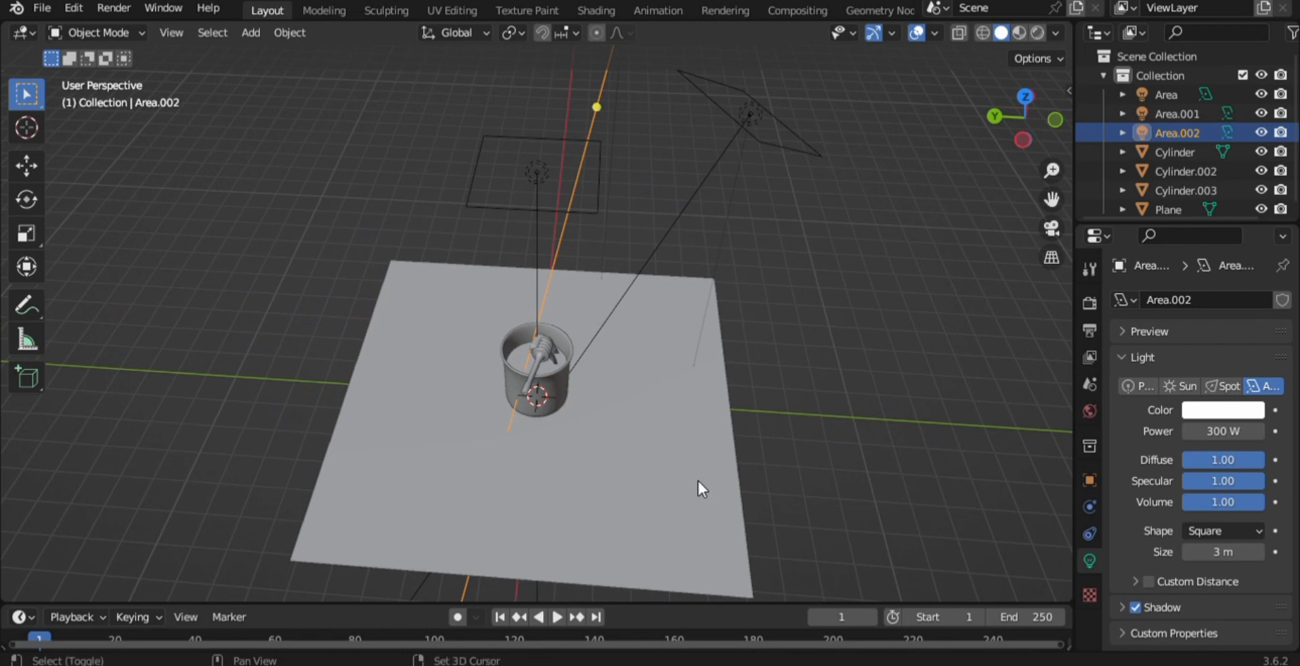
key("shift+d")
left_click(385, 491)
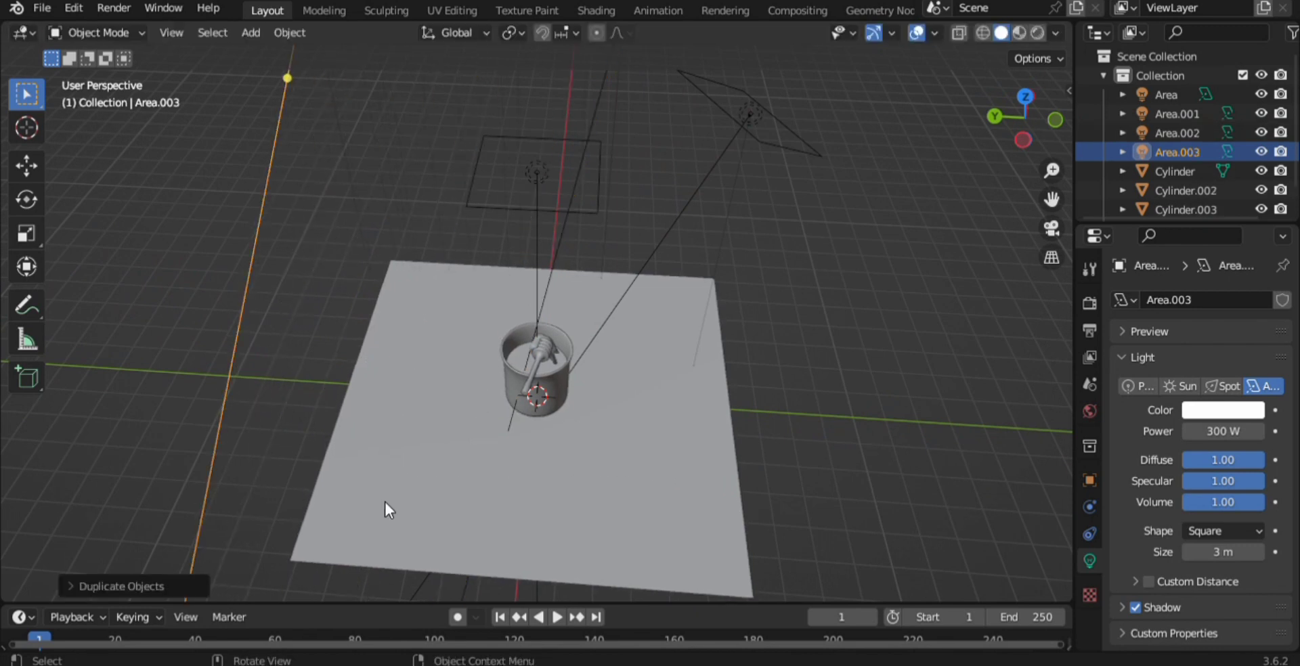
key("shift+t")
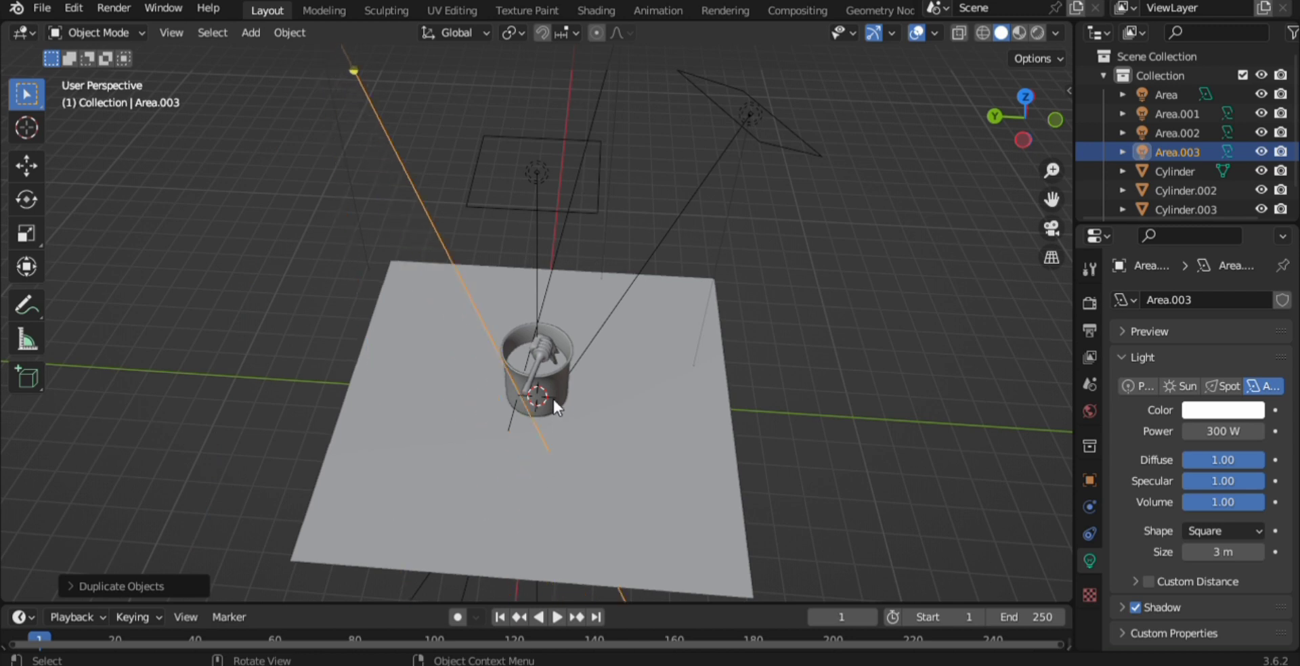
left_click(529, 385)
Step: Correct the third copied light's direction by rotating it toward the jar and re-aiming it at the jar's base
middle_click_drag(513, 428, 732, 404)
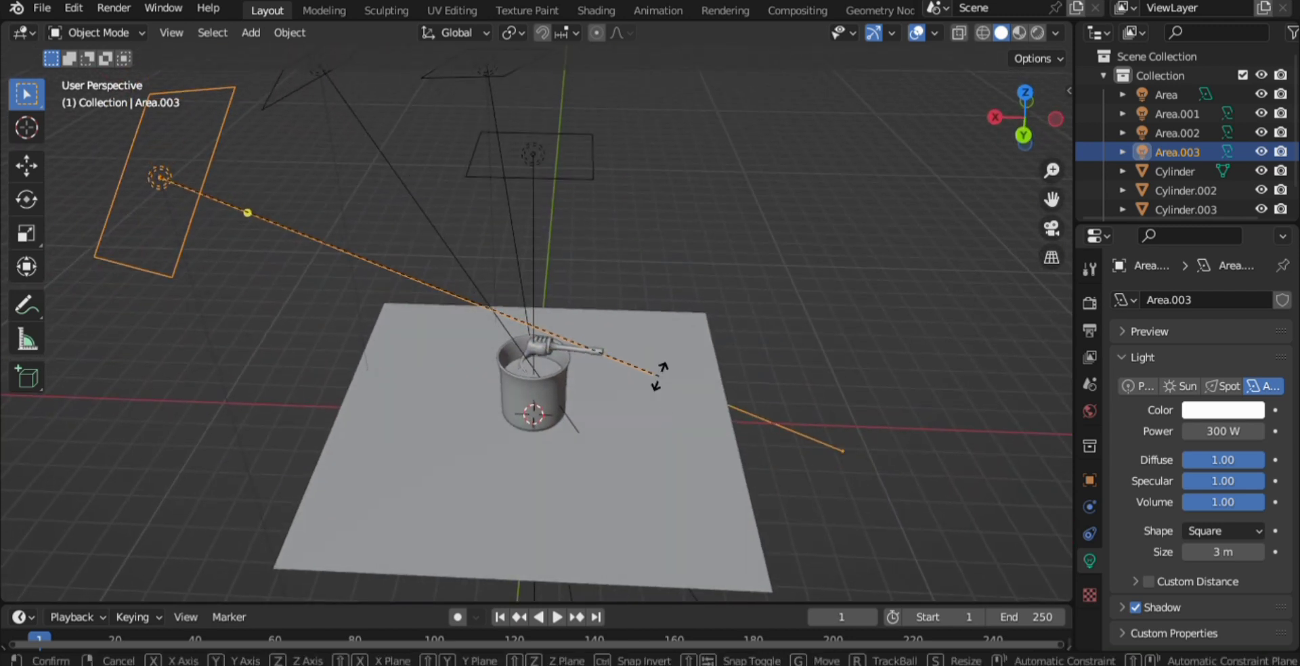
key("r")
left_click(594, 415)
middle_click_drag(481, 488, 648, 469)
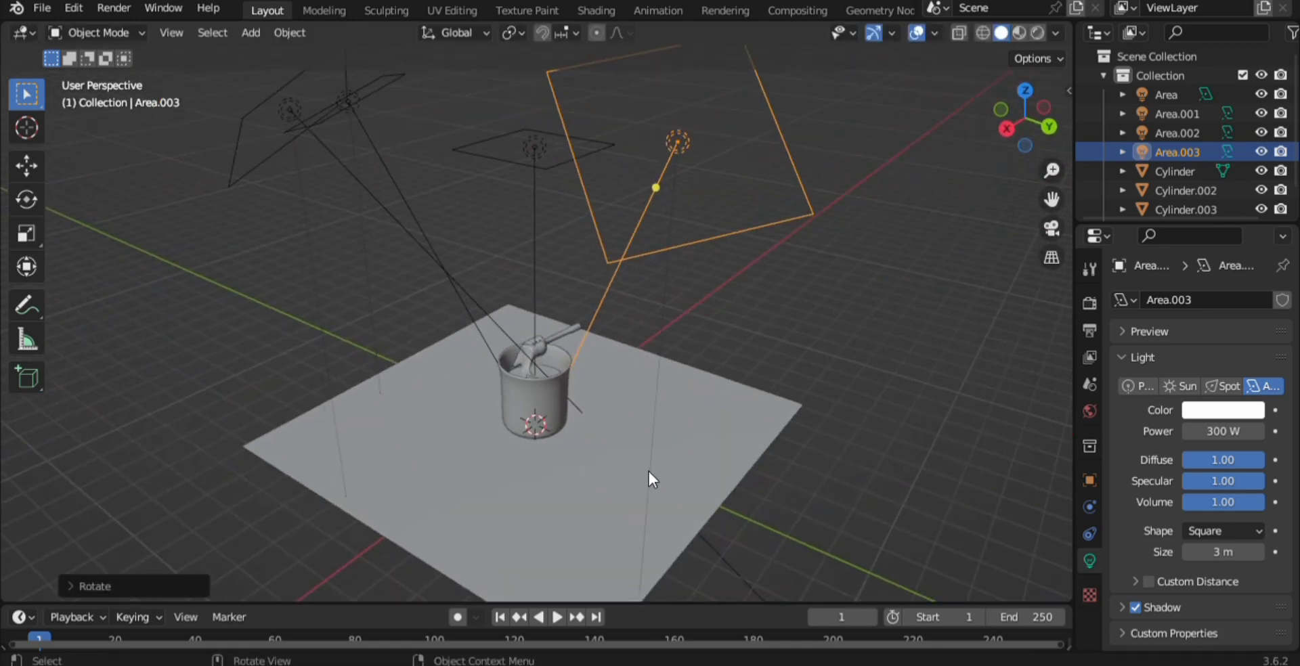
key("r")
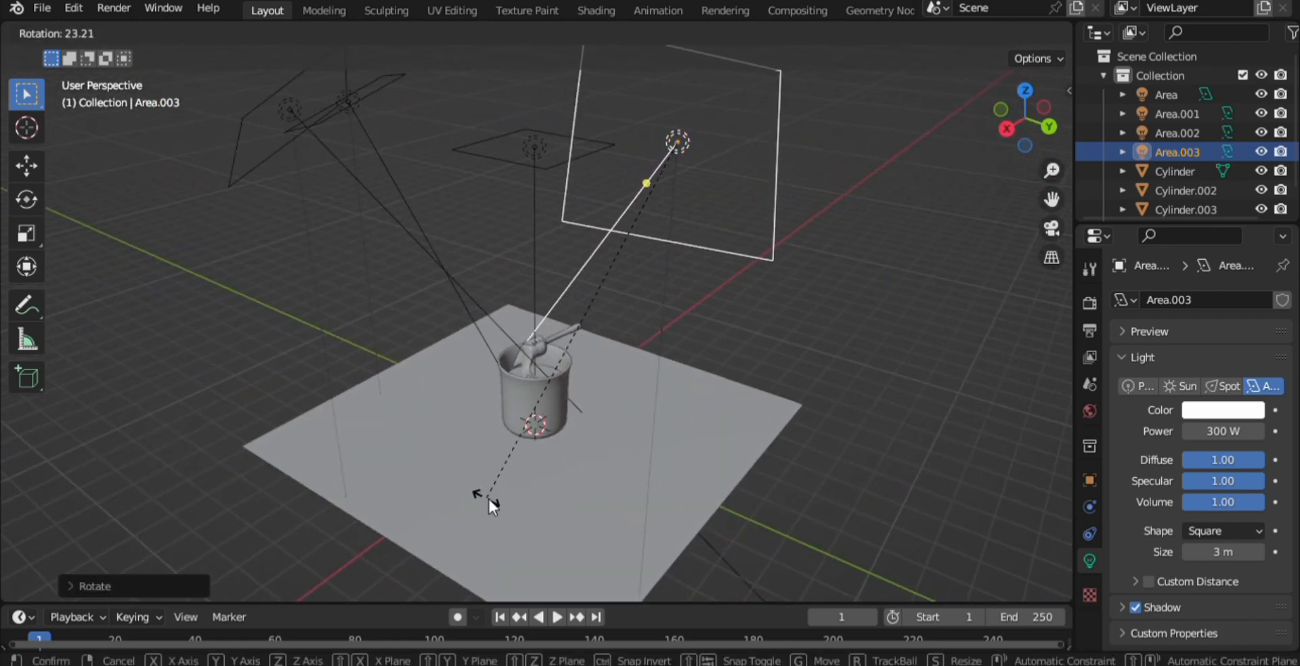
left_click(489, 498)
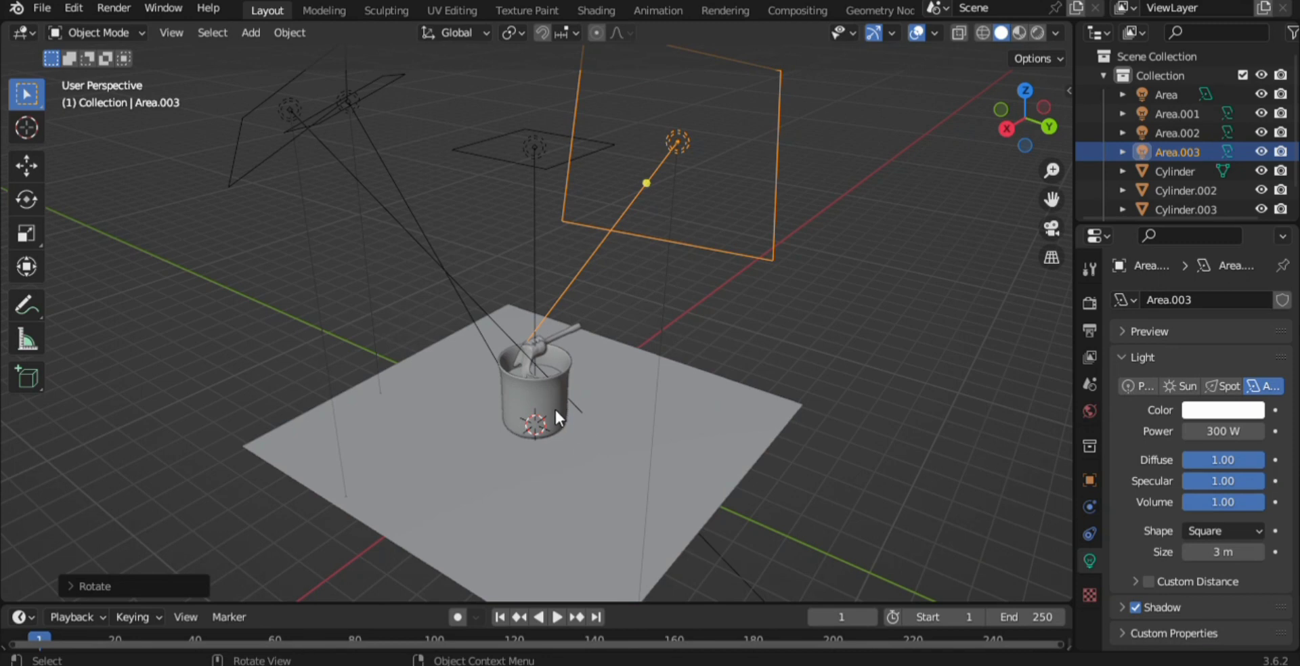
key("shift+t")
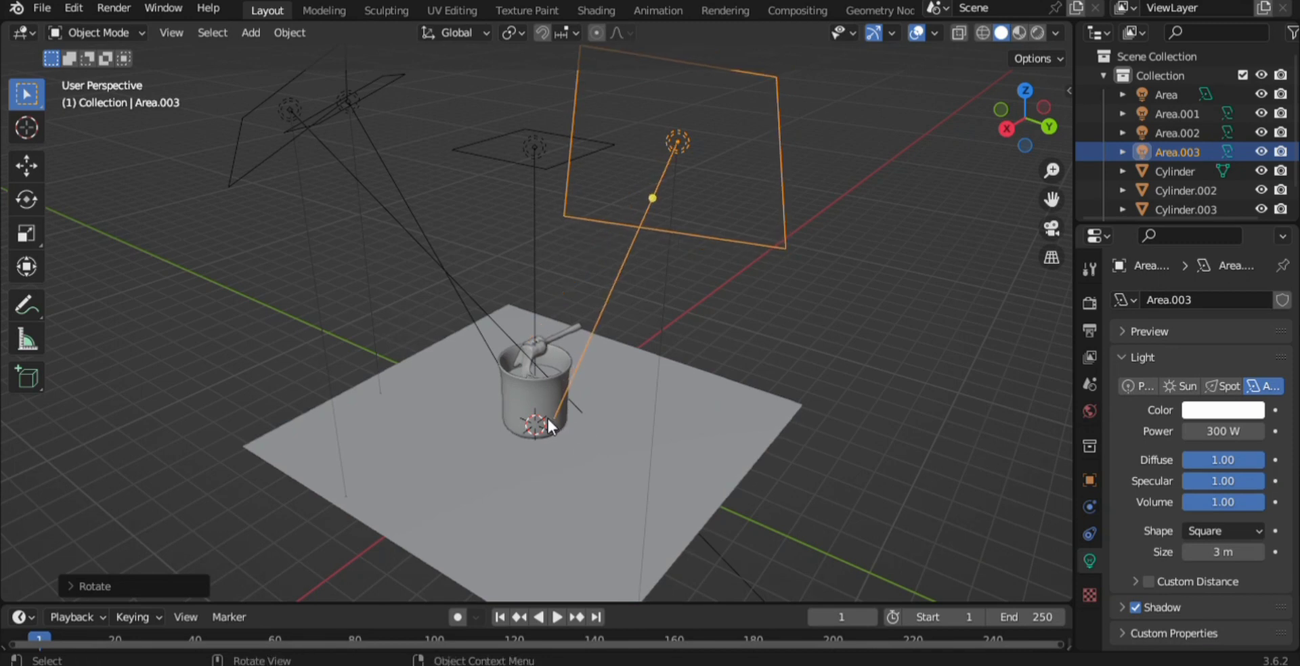
left_click(534, 418)
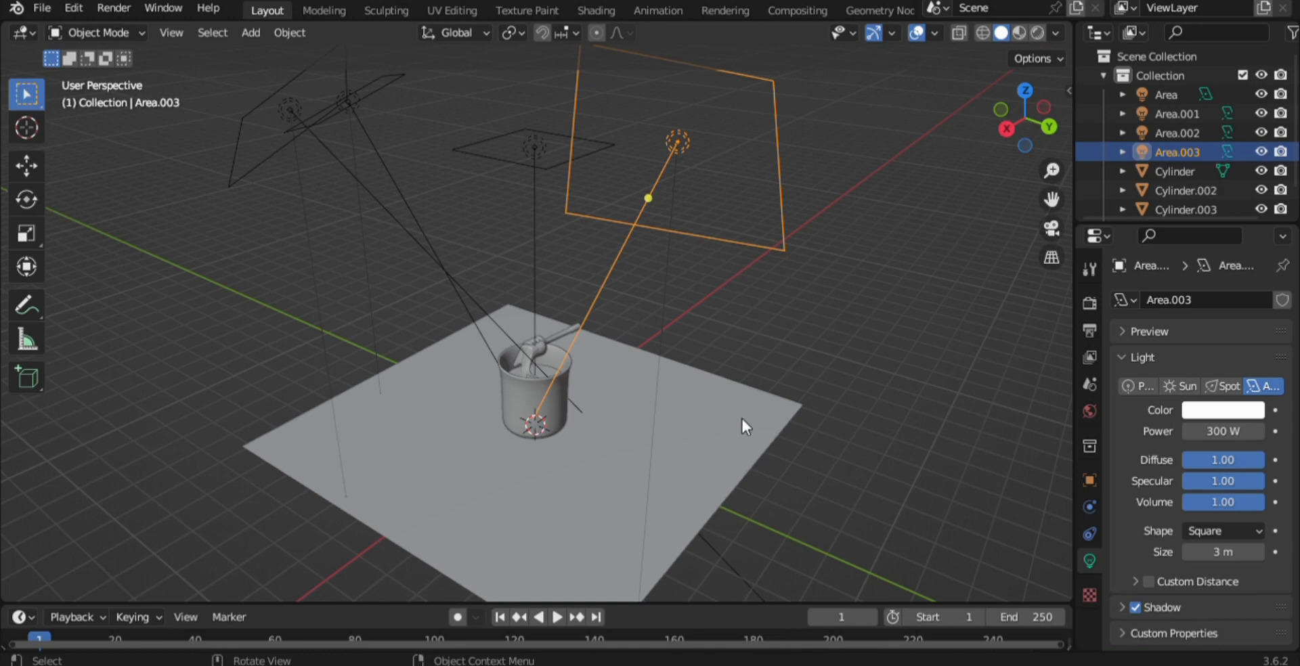
middle_click_drag(842, 420, 636, 398)
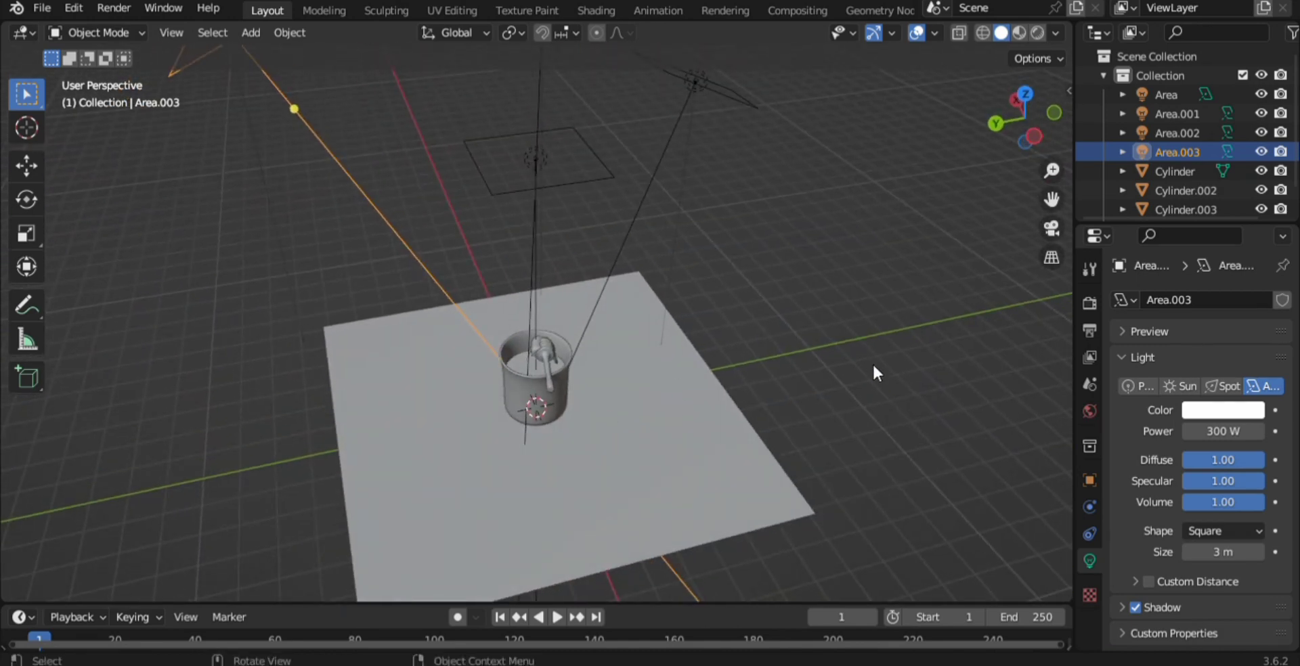